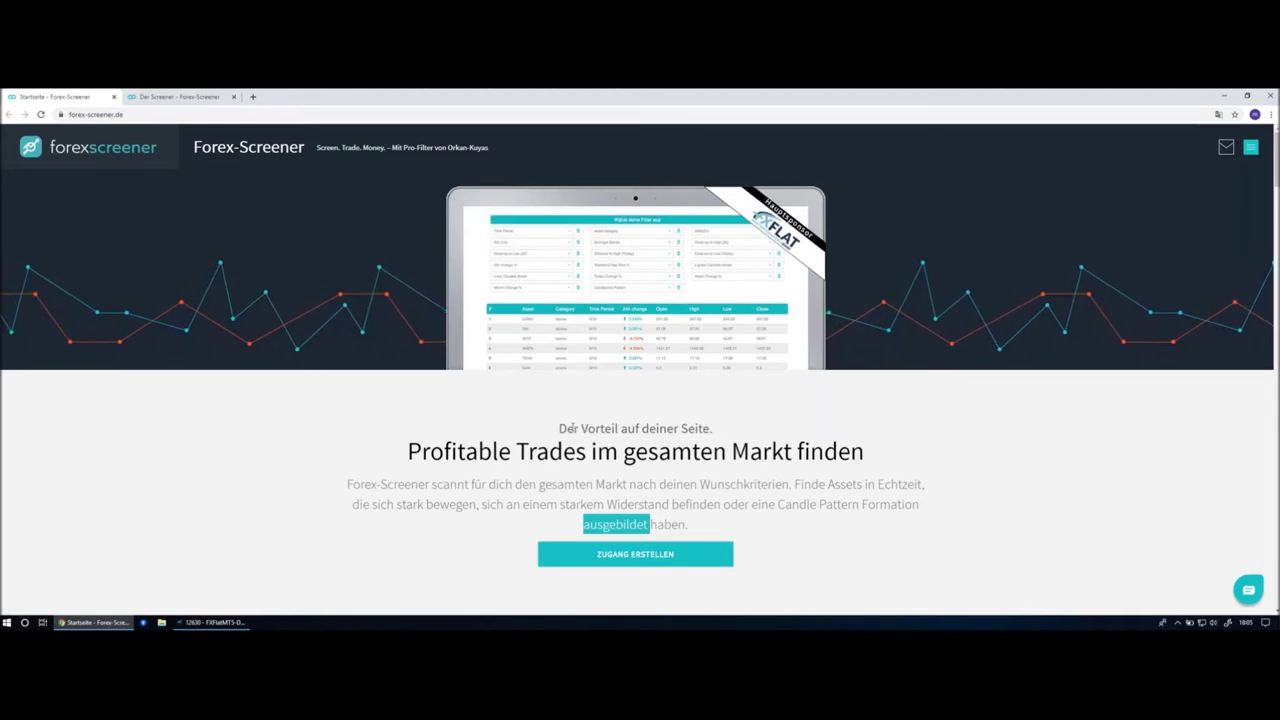
# Switch to MetaTrader 5 and load the saved chart profile FS.
pyautogui.click(199, 623)
pyautogui.click(10, 104)
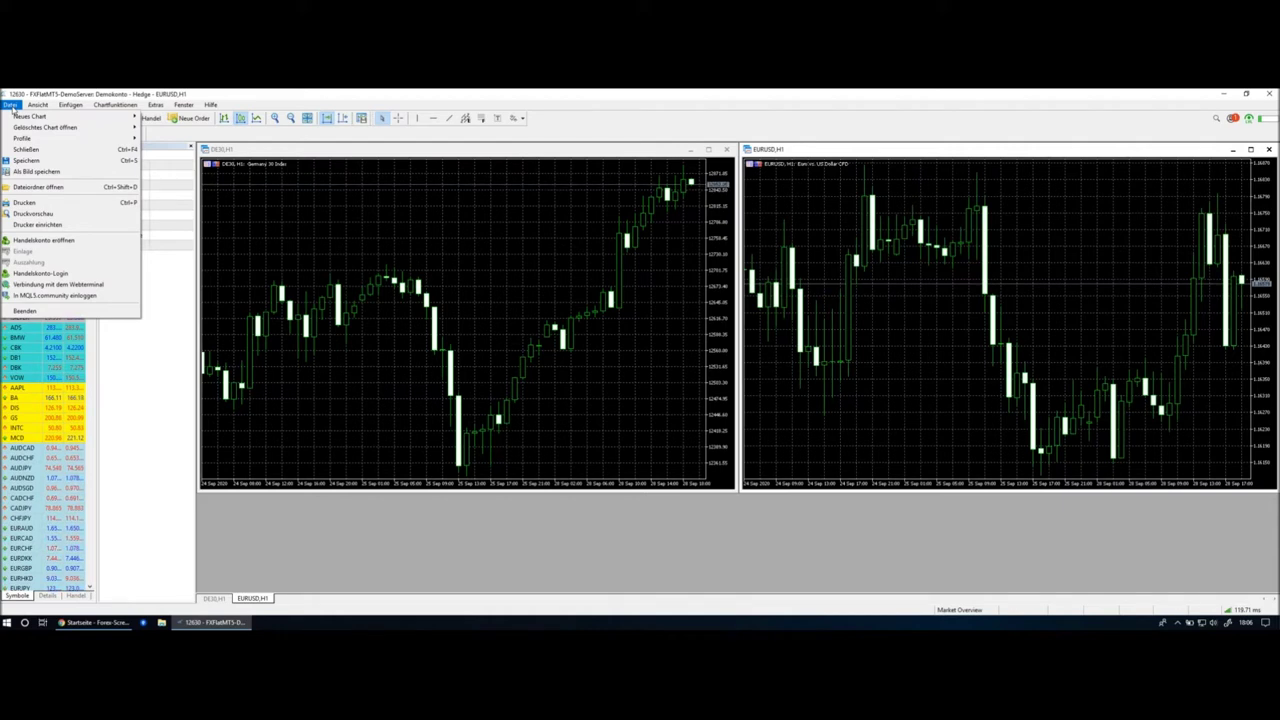
pyautogui.moveTo(105, 142)
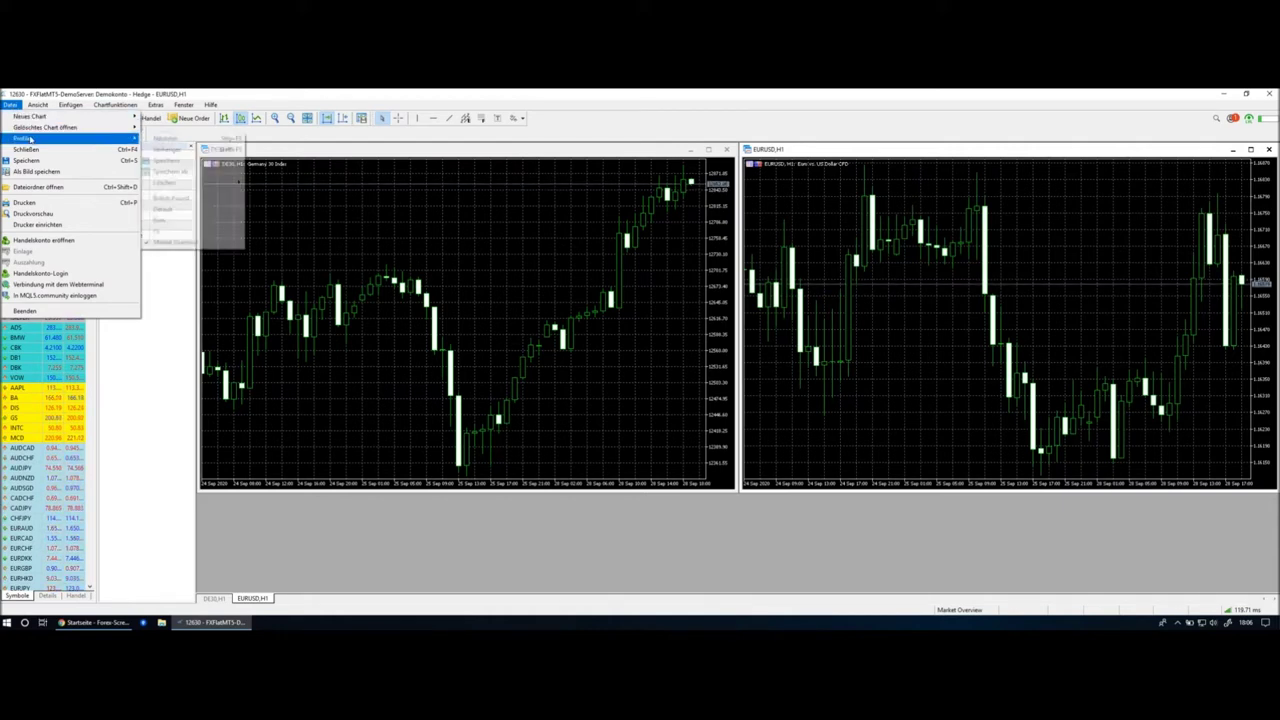
pyautogui.click(176, 232)
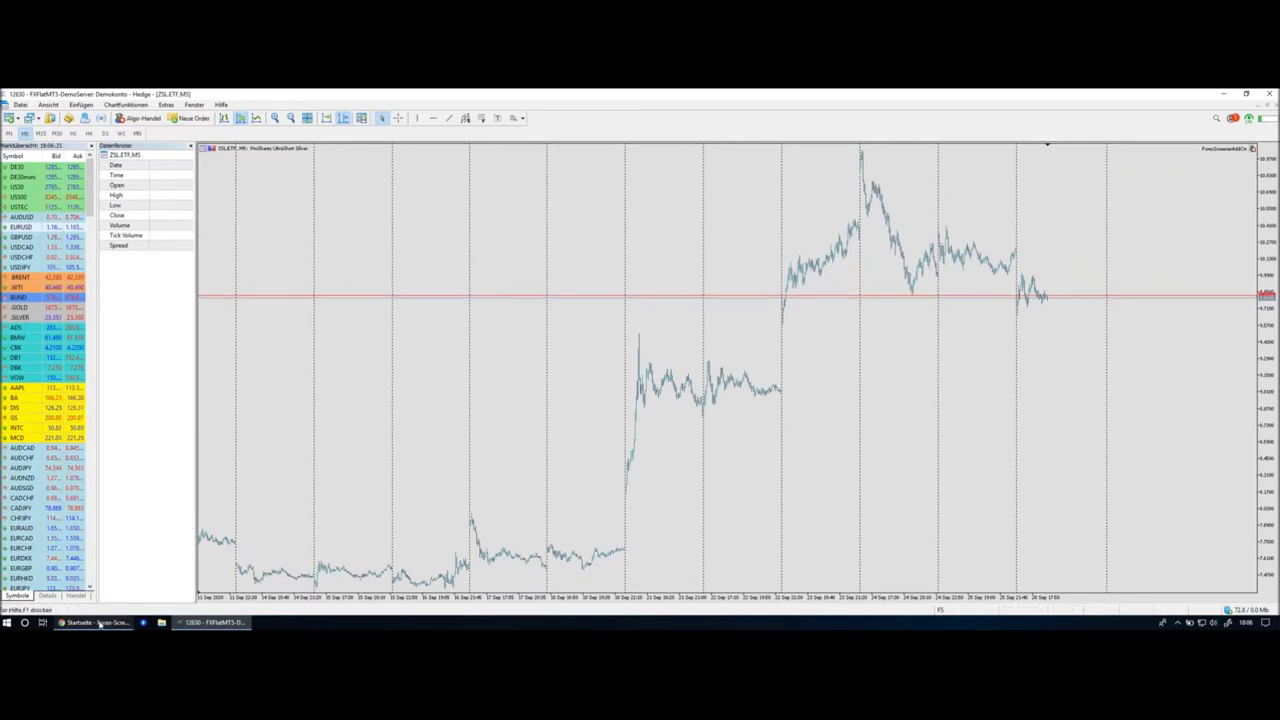
# Switch to the browser and open the Der Screener page at its search field and Basic-Filter list.
pyautogui.moveTo(100, 623)
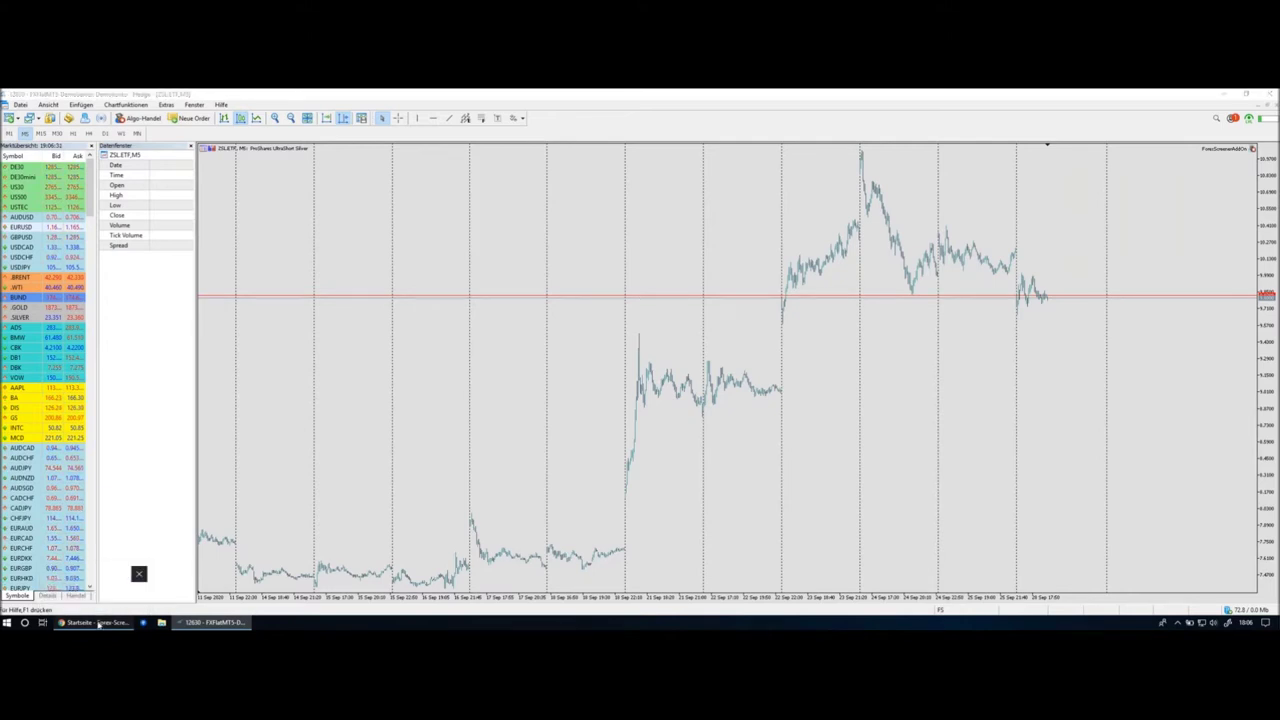
pyautogui.click(100, 623)
pyautogui.click(178, 97)
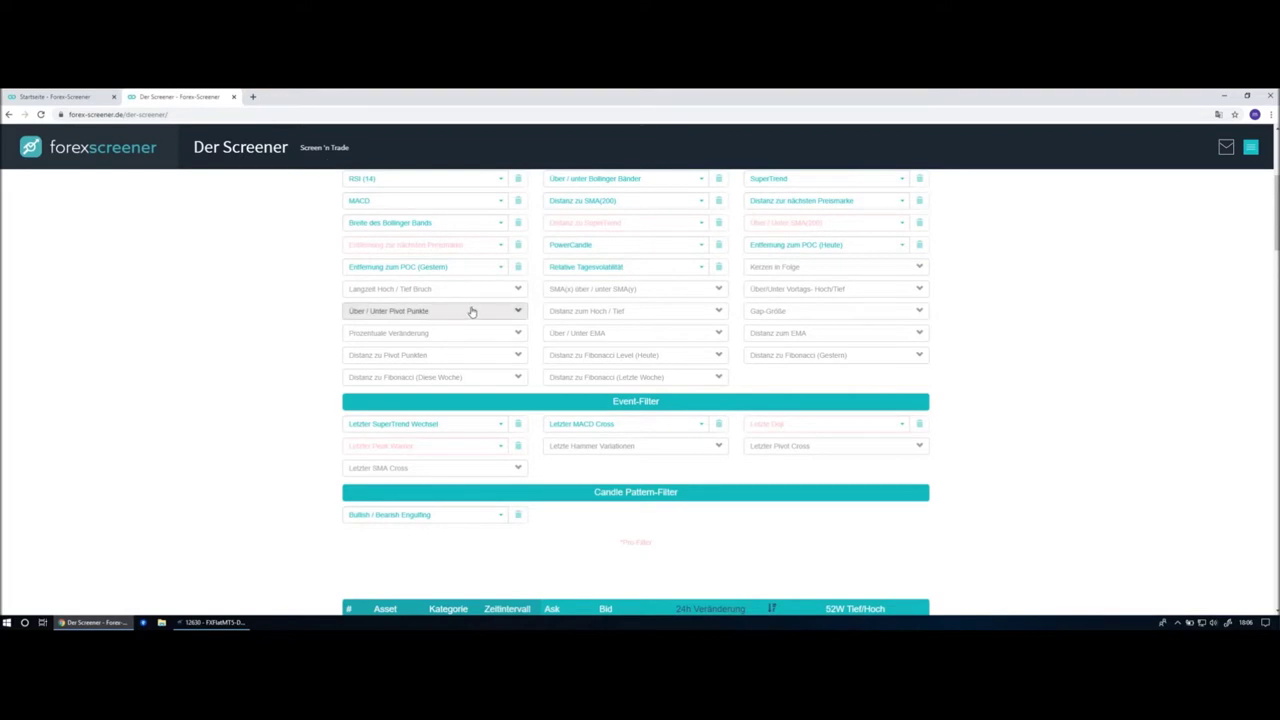
pyautogui.scroll(1, 855, 331)
pyautogui.scroll(3, 855, 331)
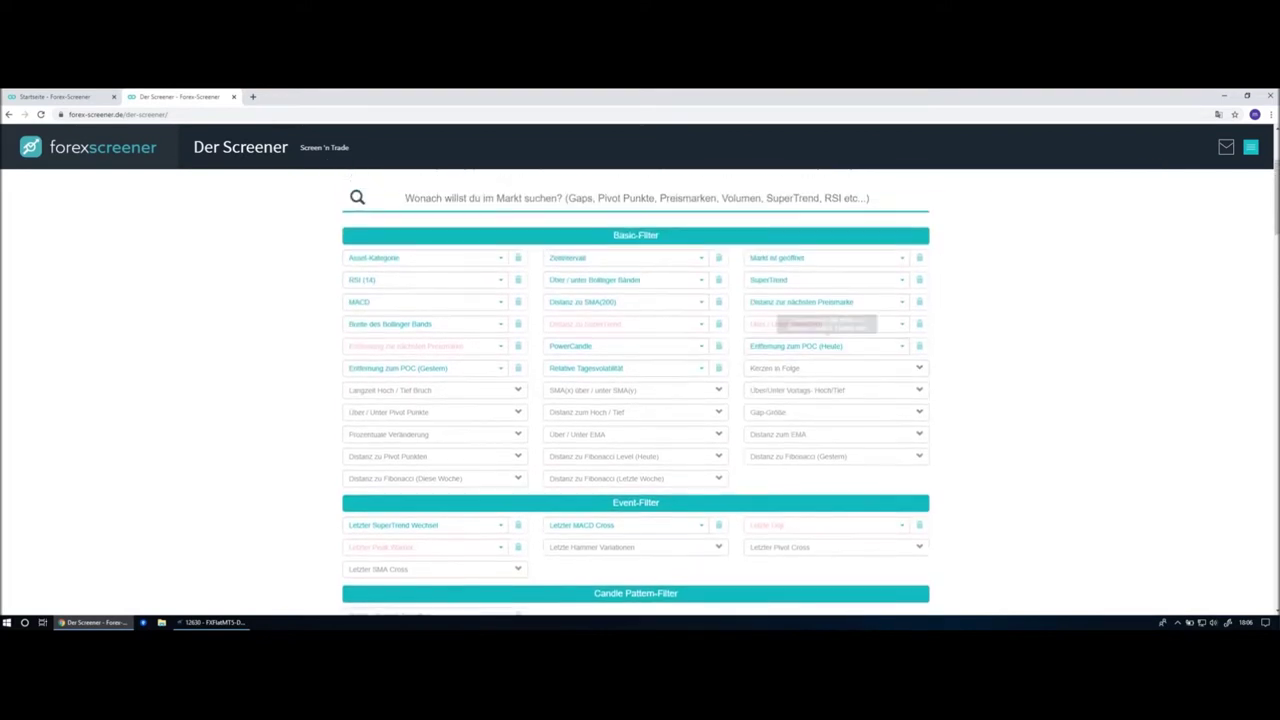
# Look through the basic filters, expanding and collapsing the Langzeit Hoch / Tief Bruch group.
pyautogui.scroll(-1, 863, 331)
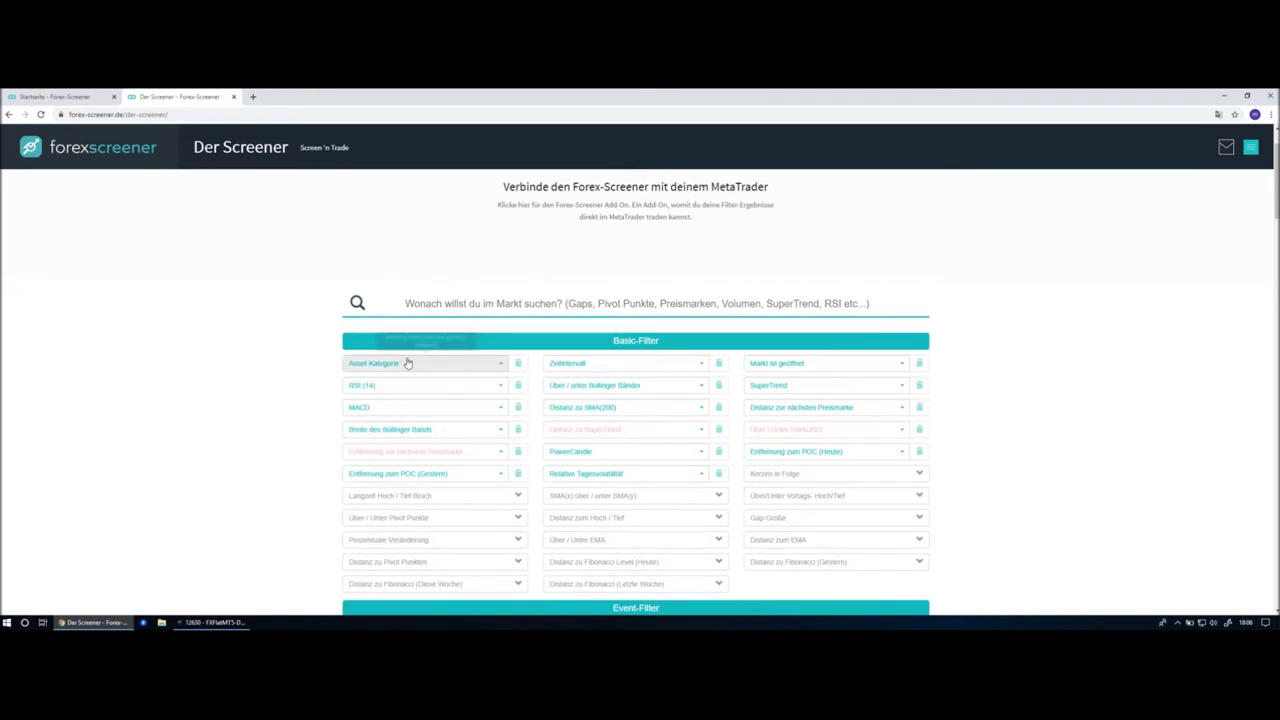
pyautogui.scroll(-1, 641, 341)
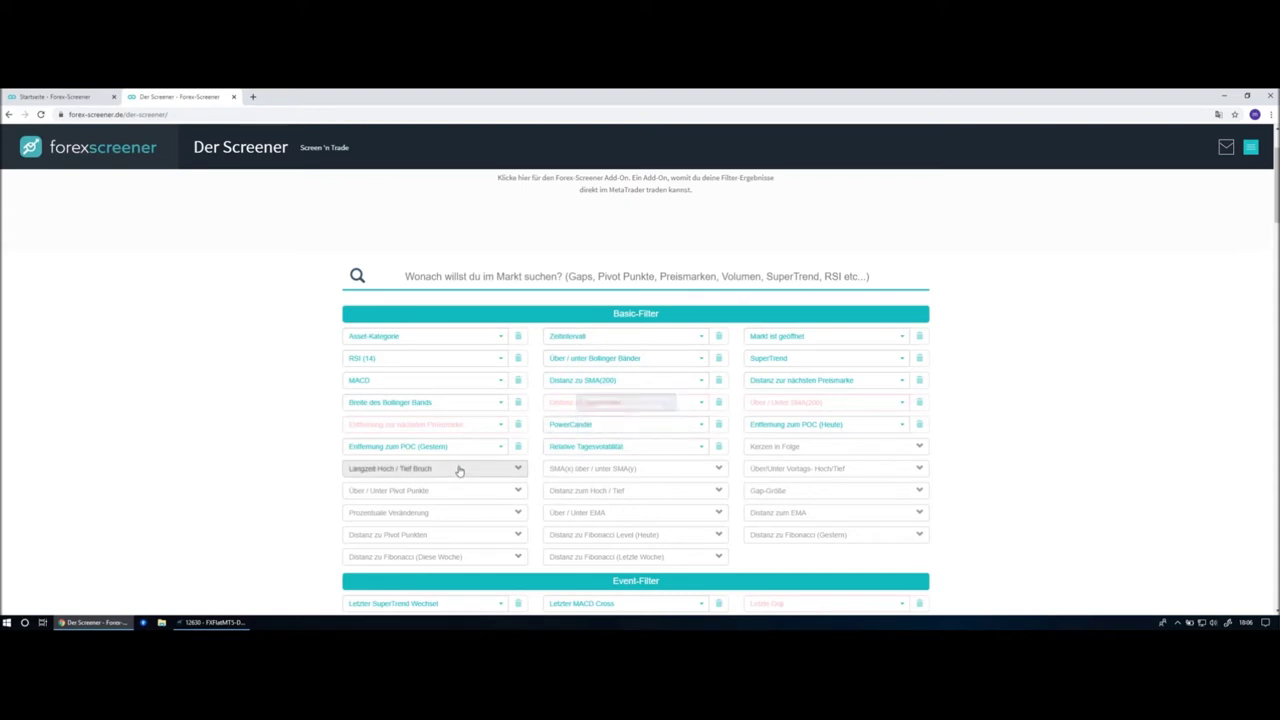
pyautogui.scroll(-1, 515, 449)
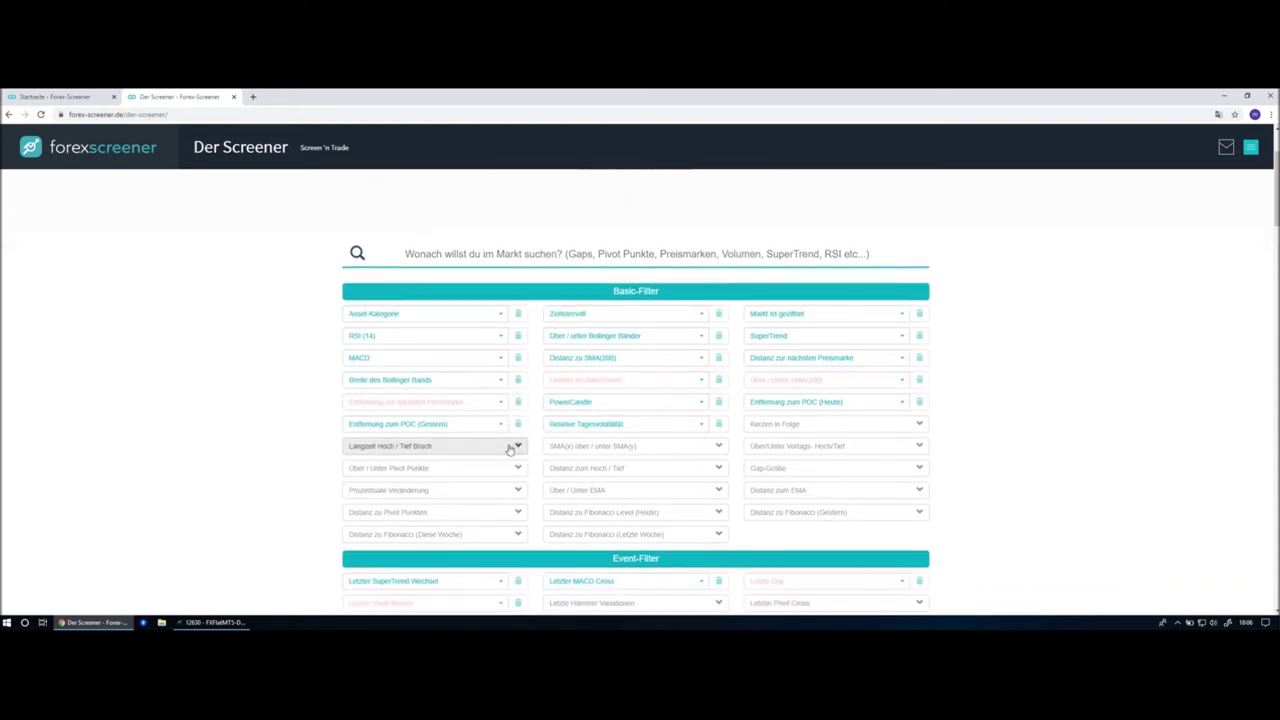
pyautogui.click(510, 449)
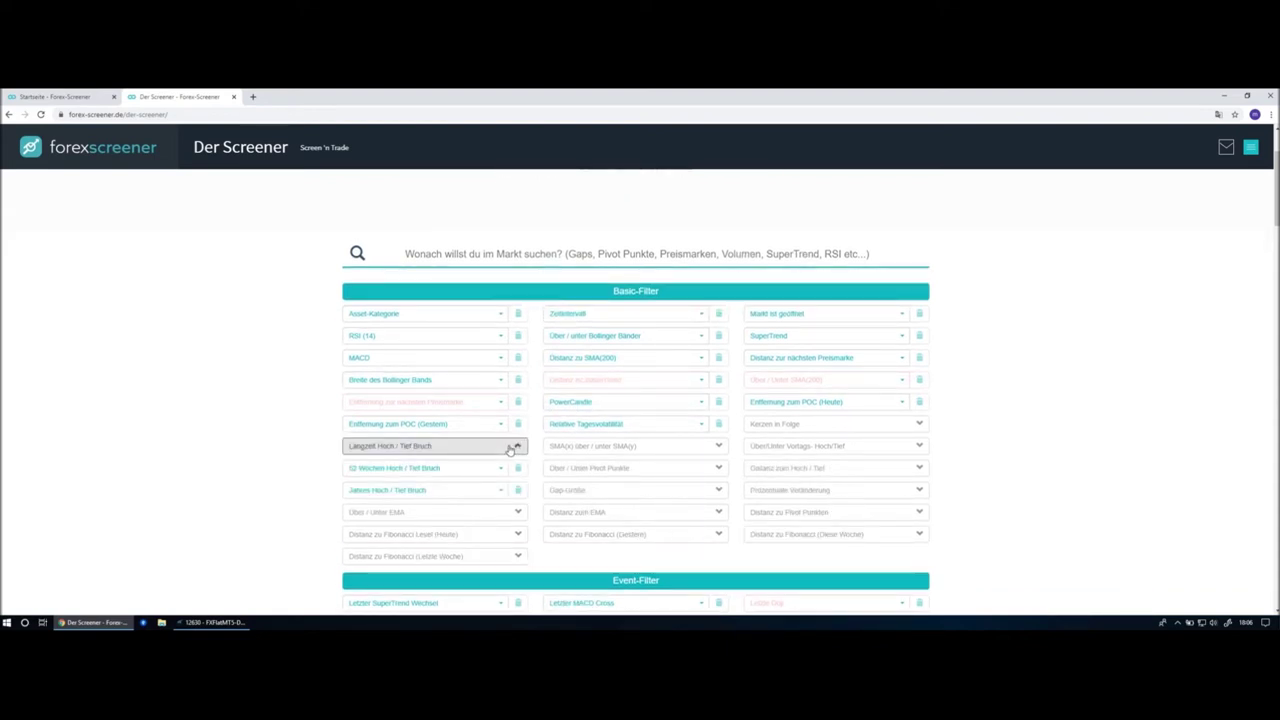
pyautogui.click(510, 449)
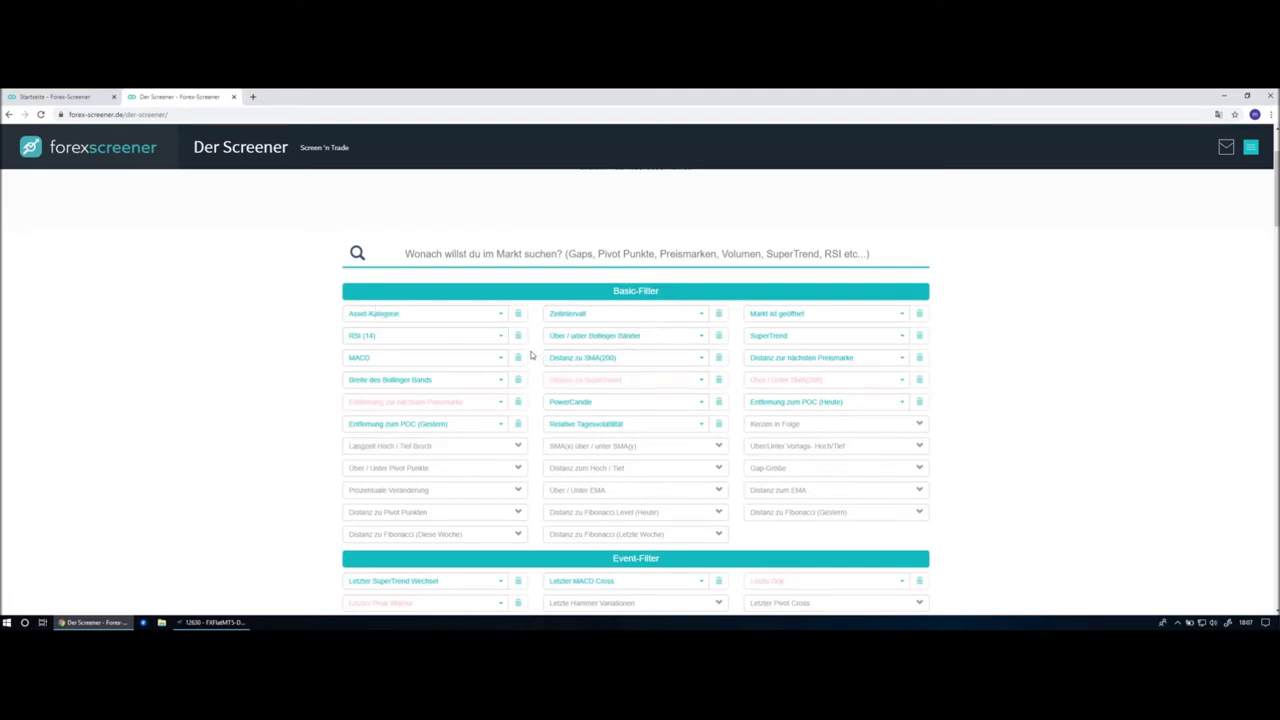
# Set the RSI (14) filter to RSI < 20.
pyautogui.click(453, 340)
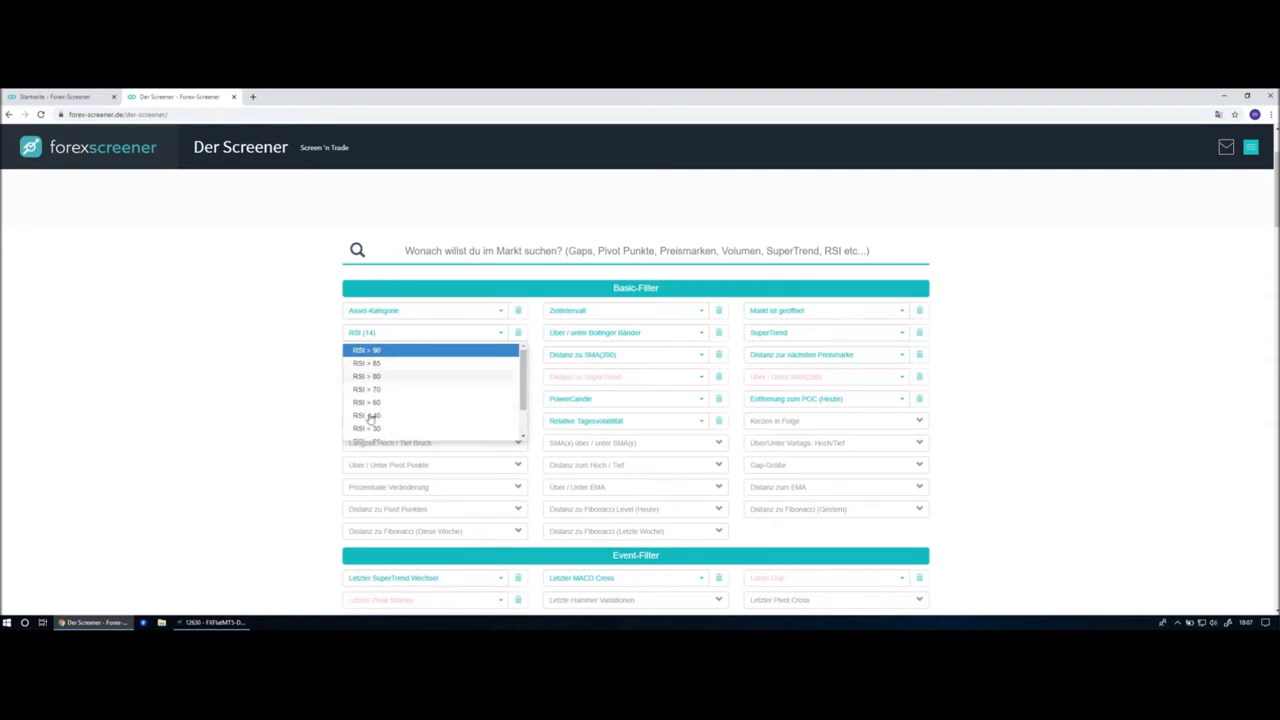
pyautogui.scroll(-2, 400, 400)
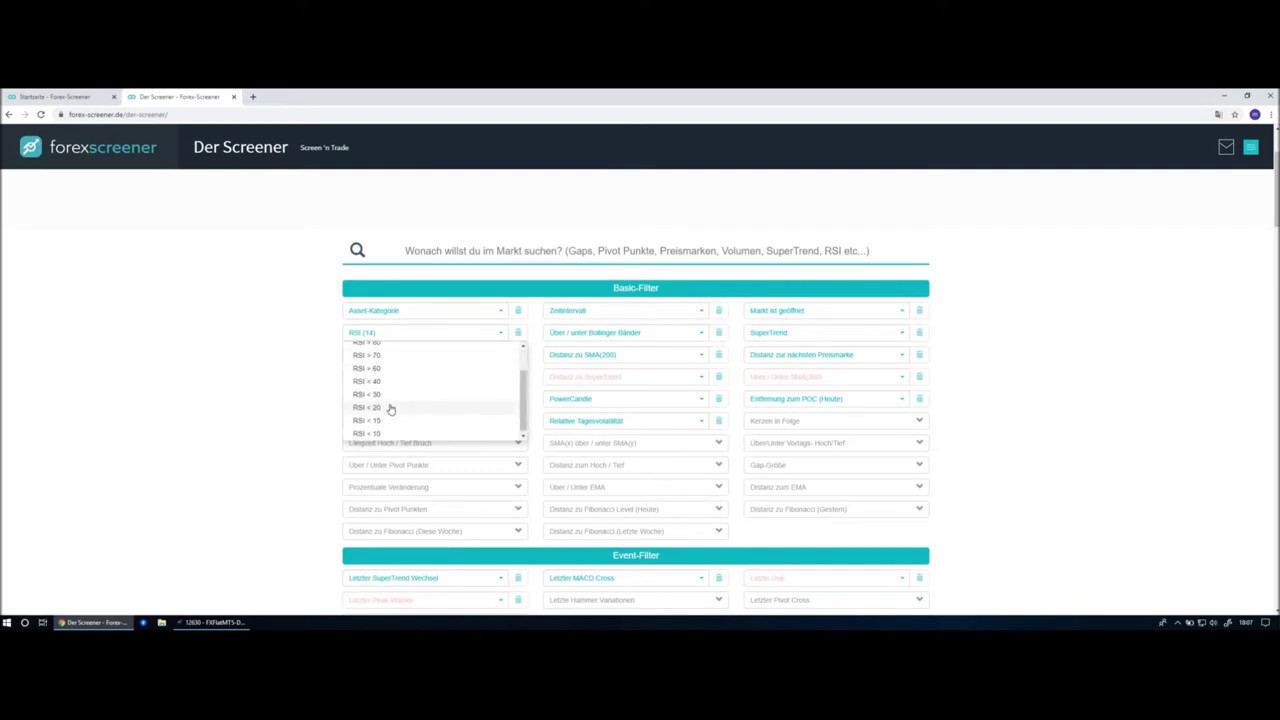
pyautogui.click(390, 409)
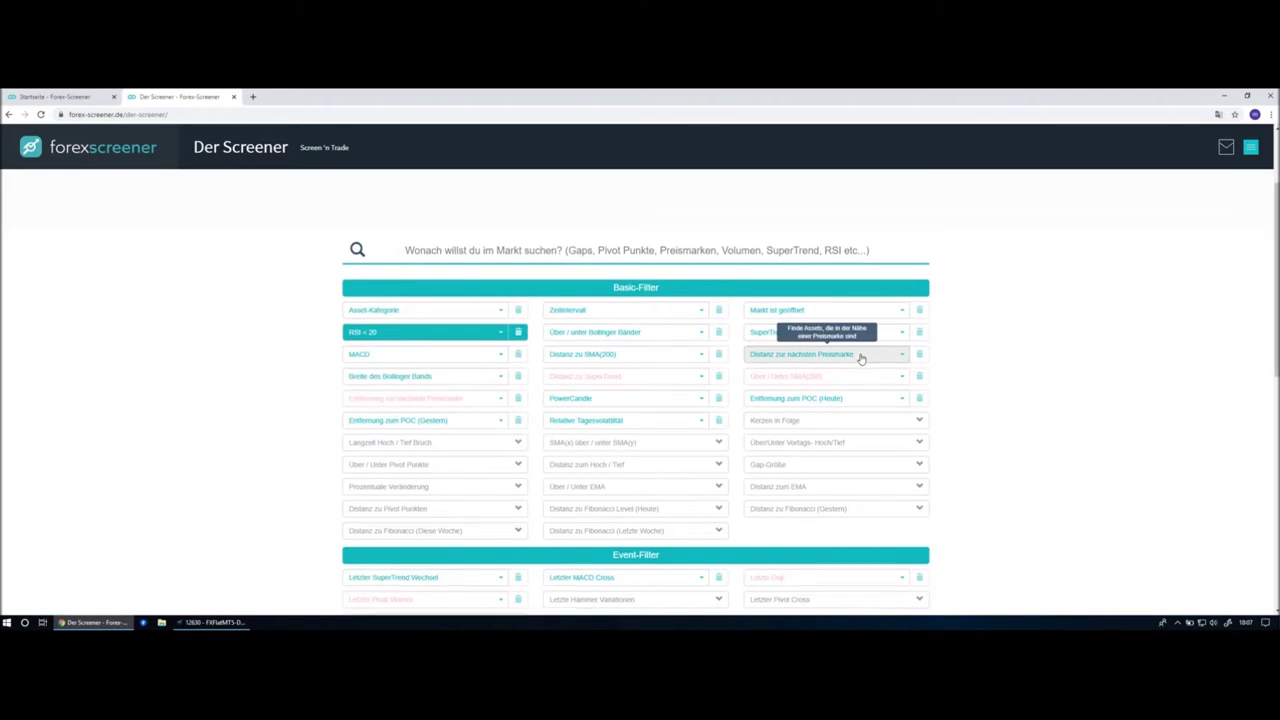
# Open the details page of the EURCHF M5 result and view its chart.
pyautogui.scroll(-2, 860, 357)
pyautogui.scroll(-5, 826, 340)
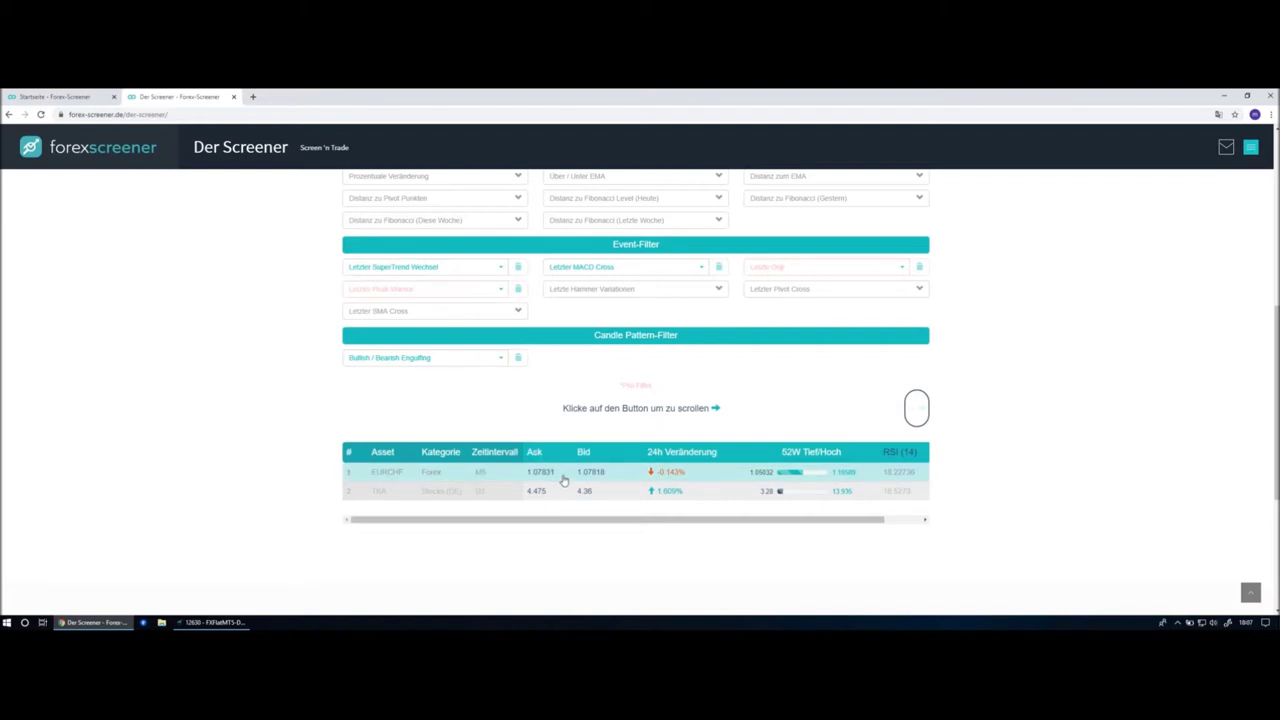
pyautogui.click(560, 480)
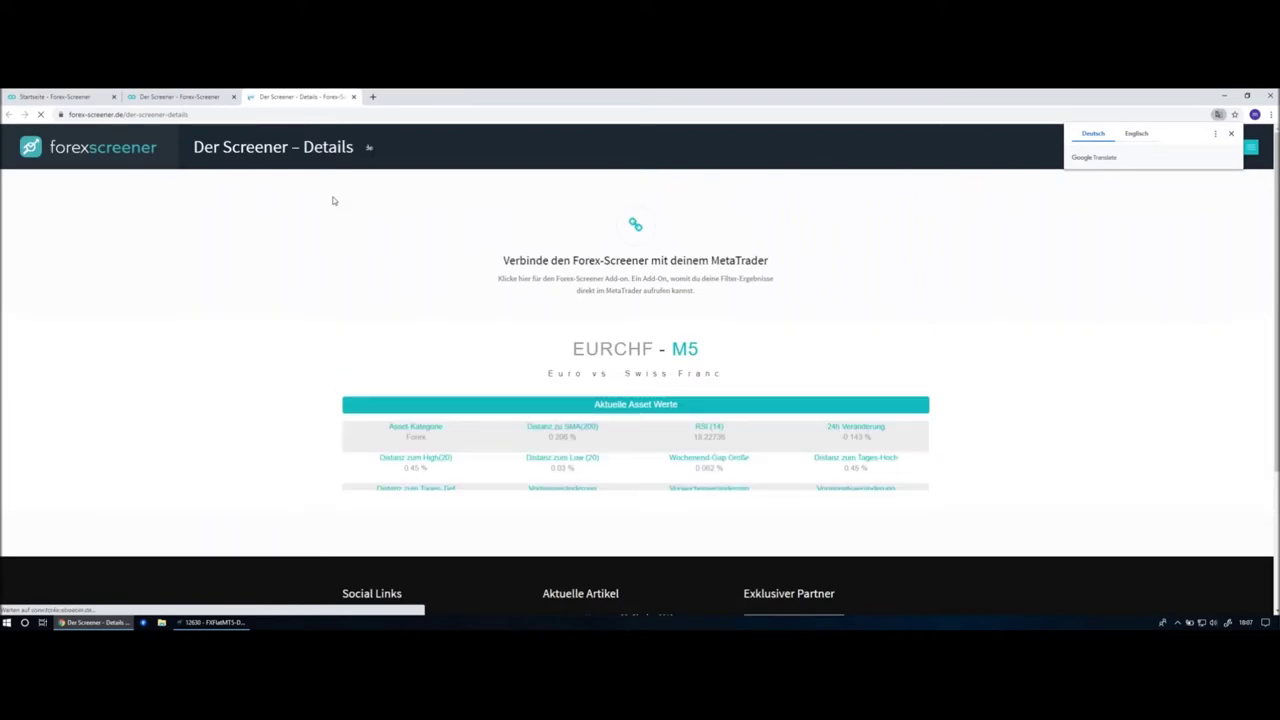
pyautogui.scroll(-1, 607, 319)
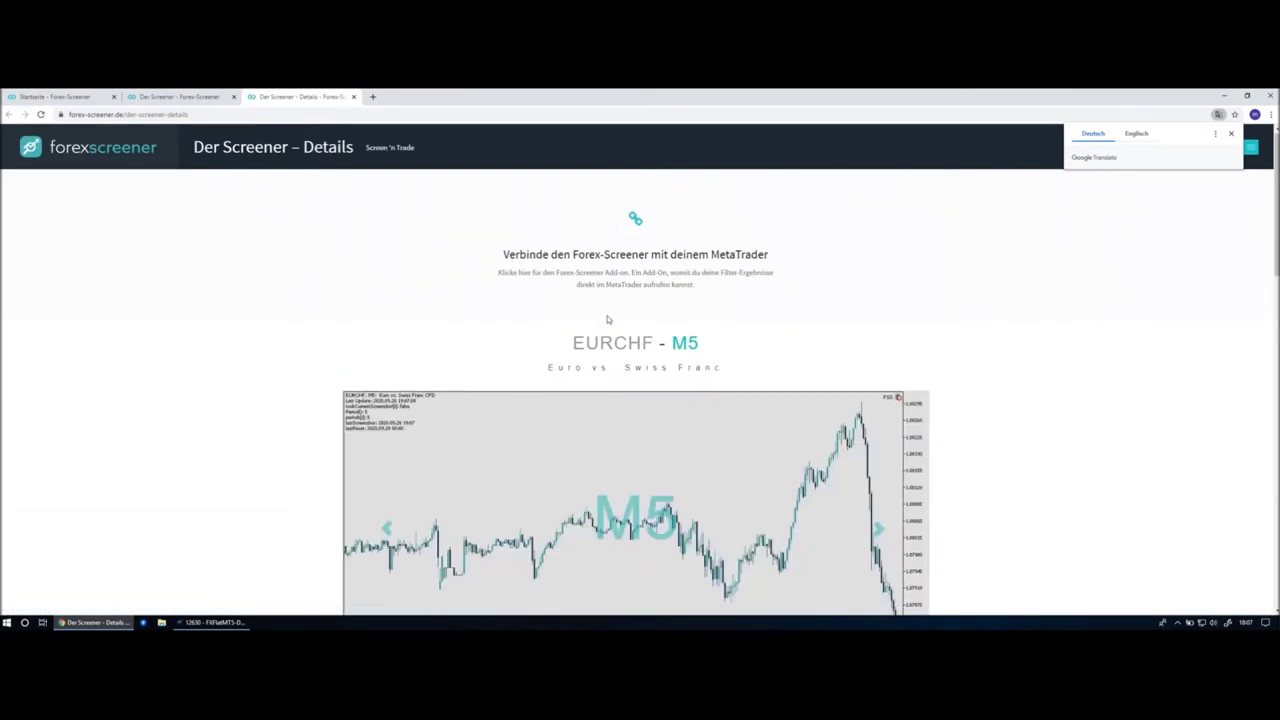
pyautogui.scroll(1, 606, 314)
pyautogui.scroll(-1, 605, 312)
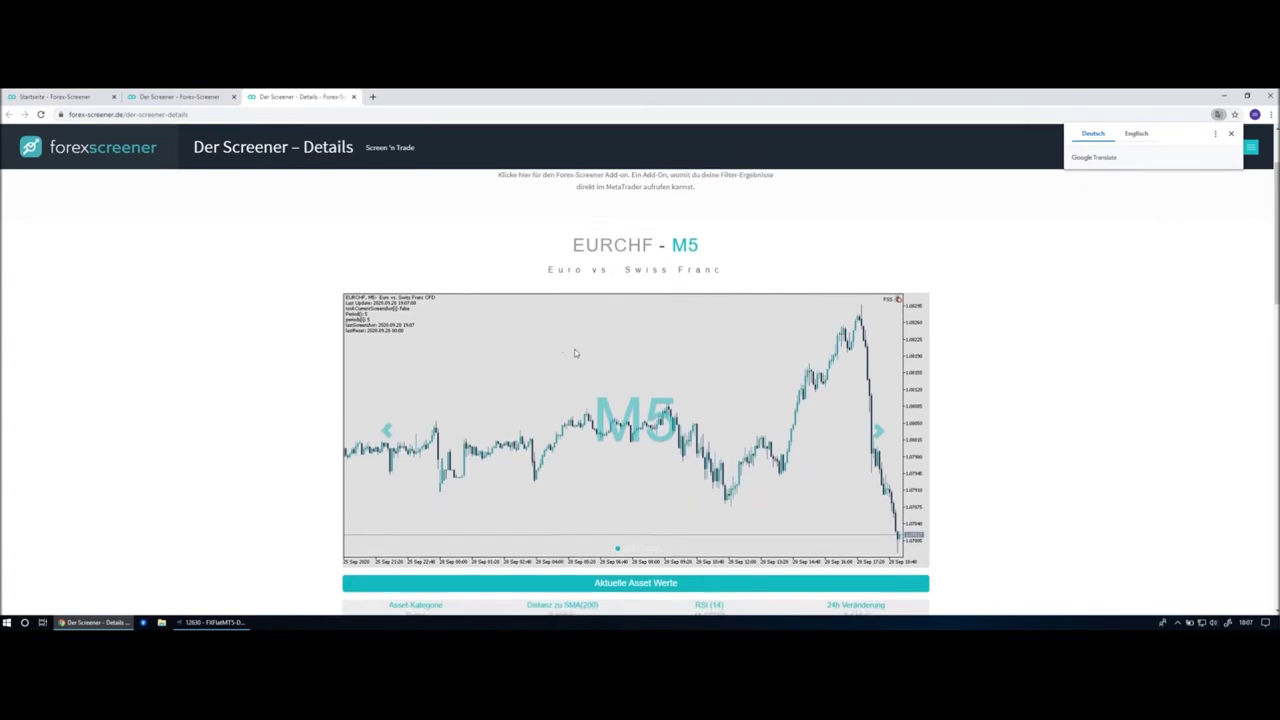
pyautogui.scroll(-1, 574, 349)
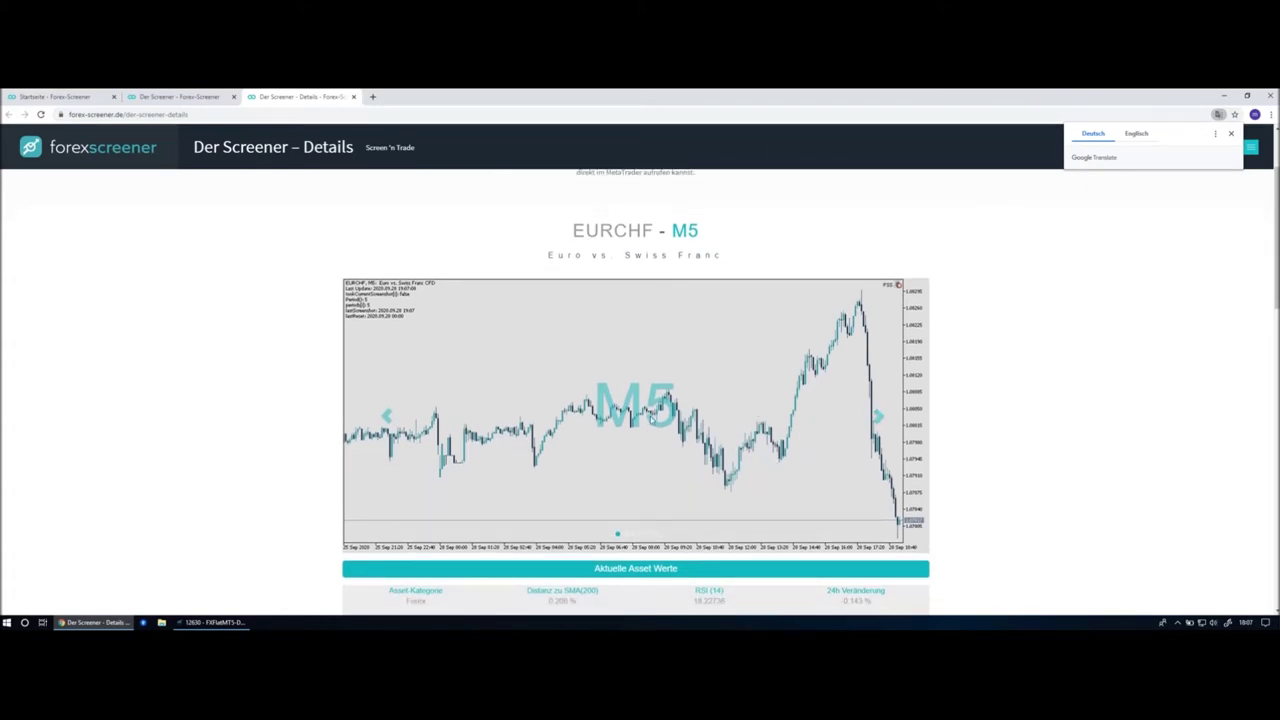
# Flip through the other EURCHF chart previews and back to M5, and examine the Aktuelle Asset Werte table.
pyautogui.click(879, 416)
pyautogui.click(879, 416)
pyautogui.click(879, 416)
pyautogui.click(879, 416)
pyautogui.click(387, 416)
pyautogui.click(387, 416)
pyautogui.click(387, 416)
pyautogui.click(387, 416)
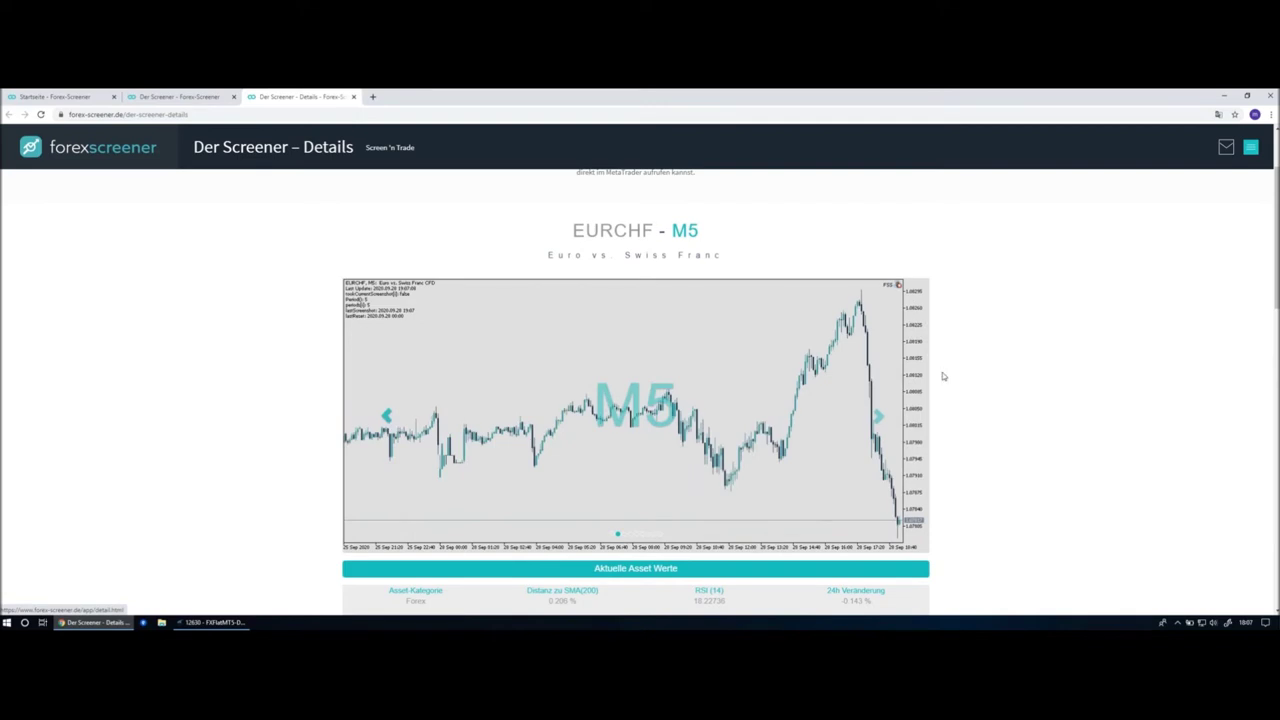
pyautogui.scroll(-2, 943, 372)
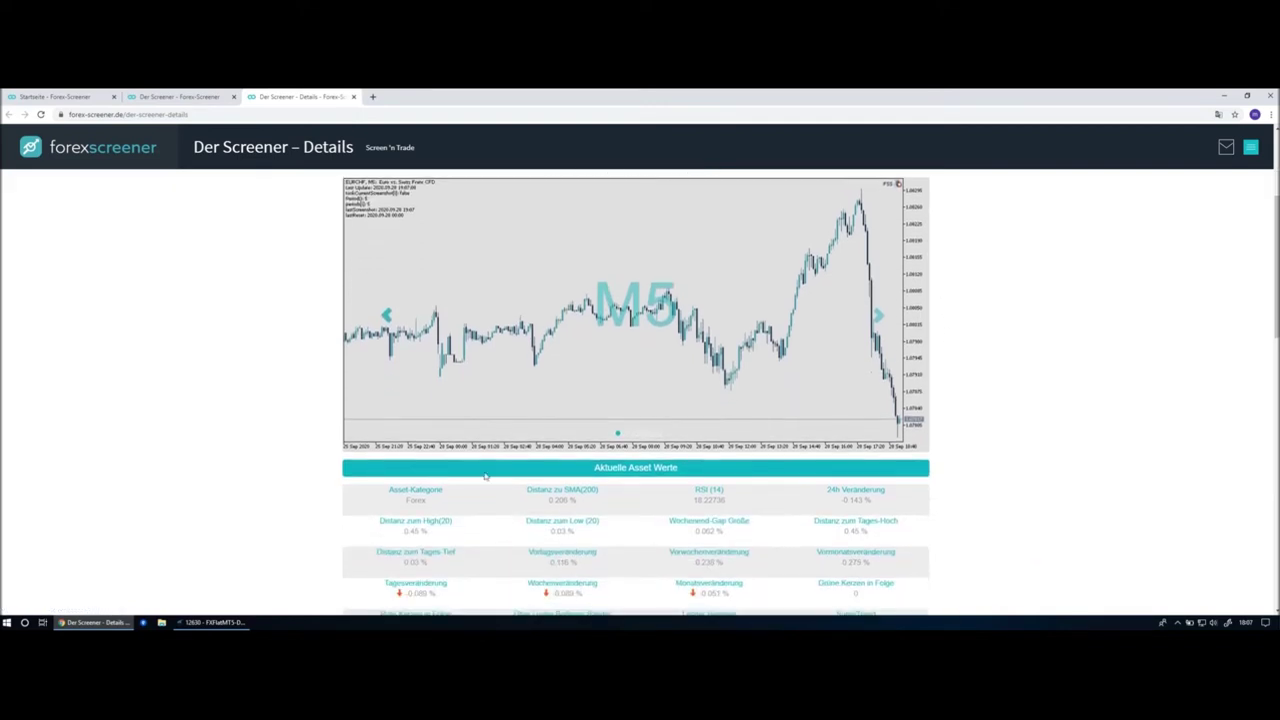
pyautogui.scroll(-1, 733, 512)
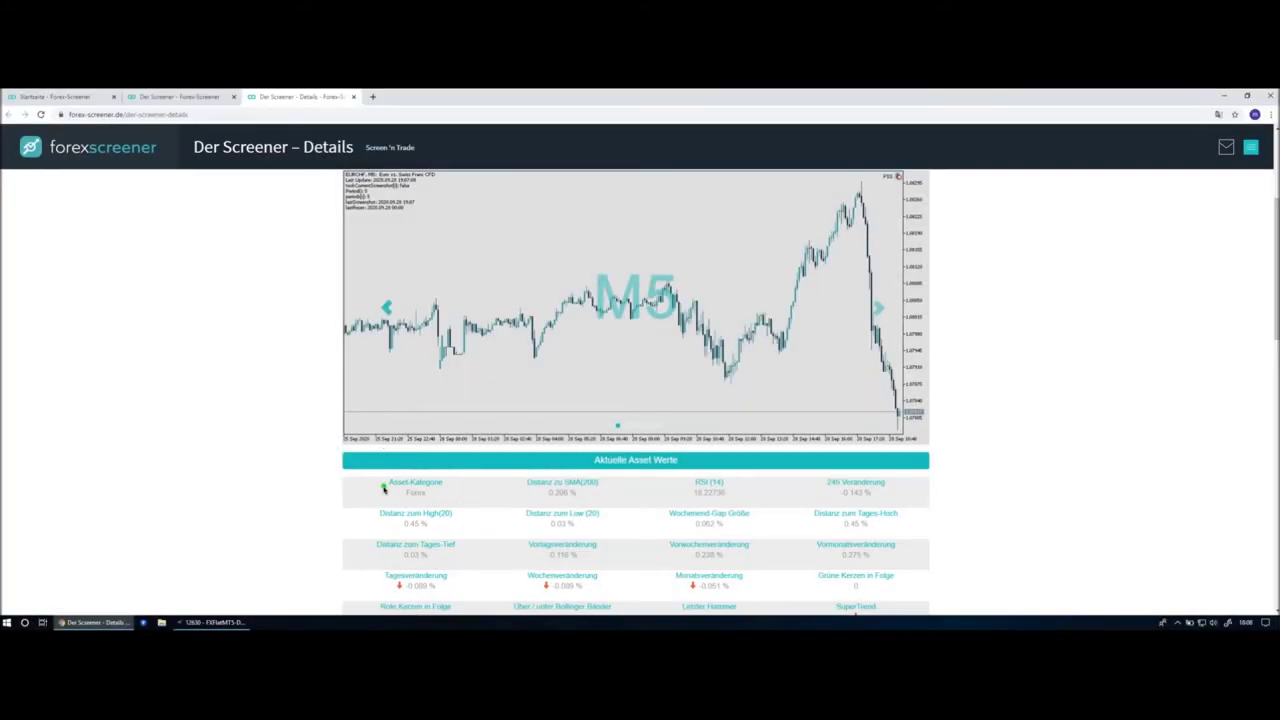
# Turn on automatic scrolling for the EURCHF M5 chart in MetaTrader 5, and return to the Der Screener results in the browser.
pyautogui.click(212, 622)
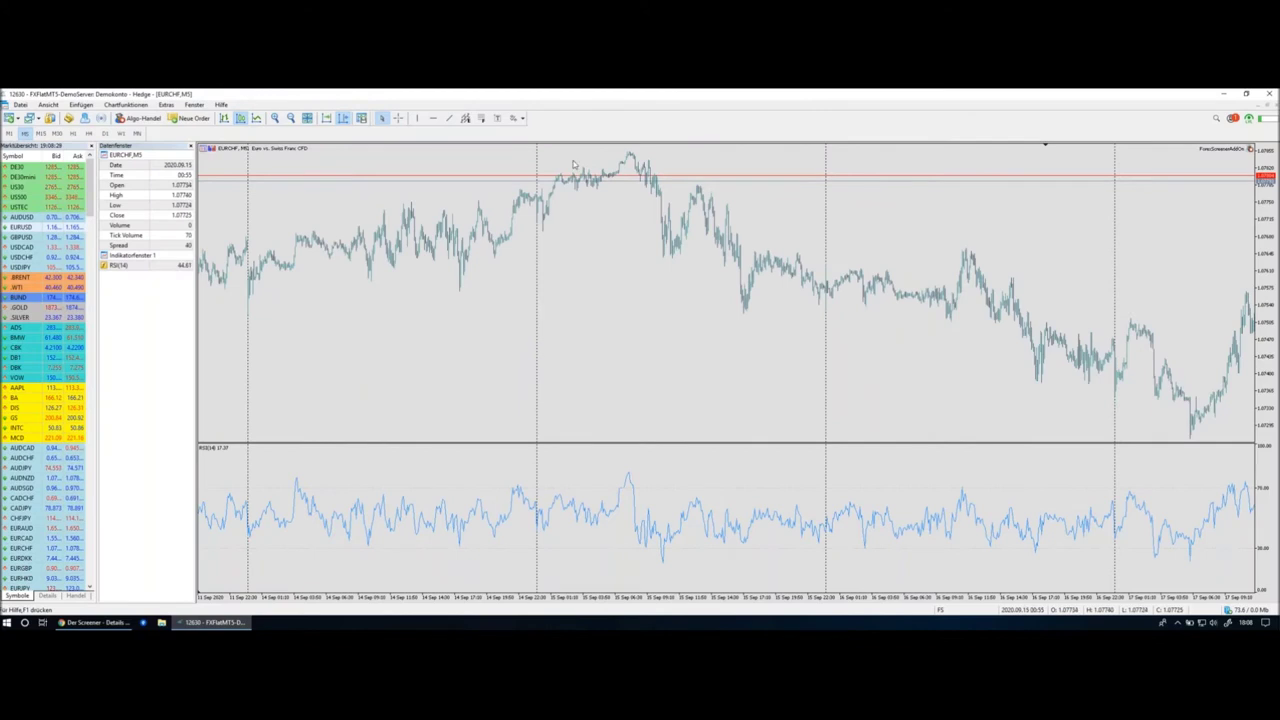
pyautogui.click(326, 118)
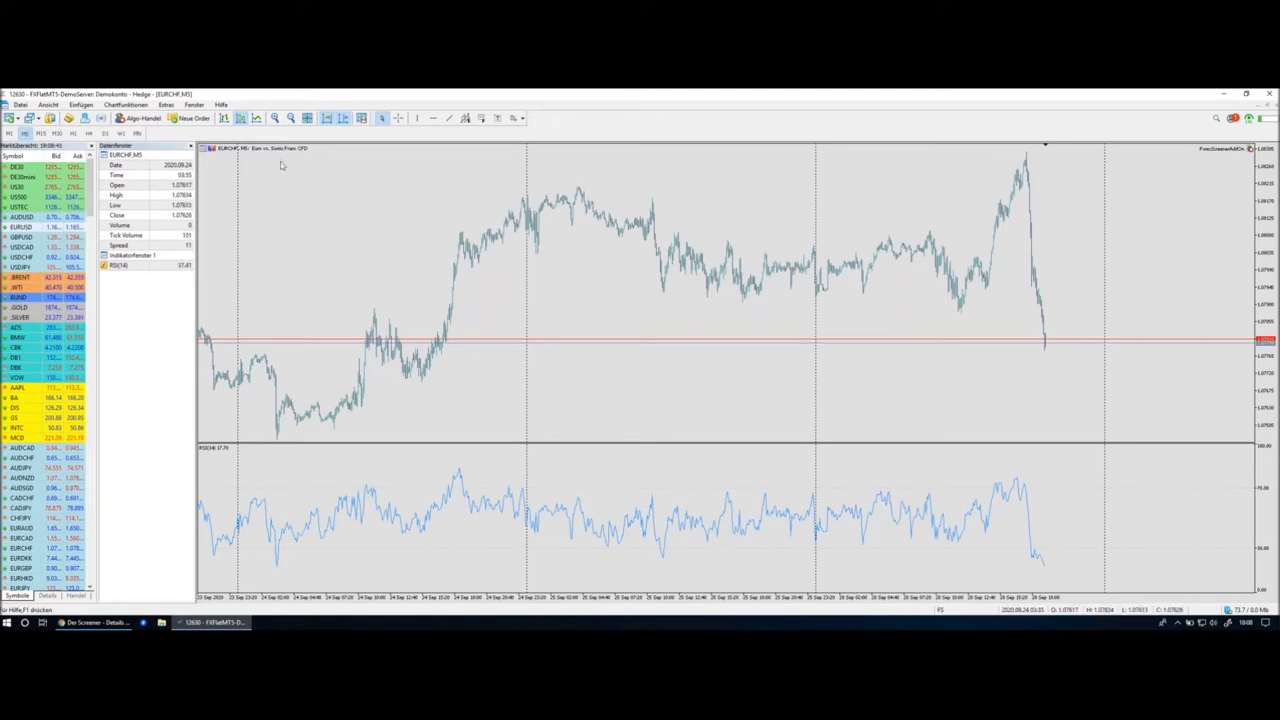
pyautogui.click(95, 622)
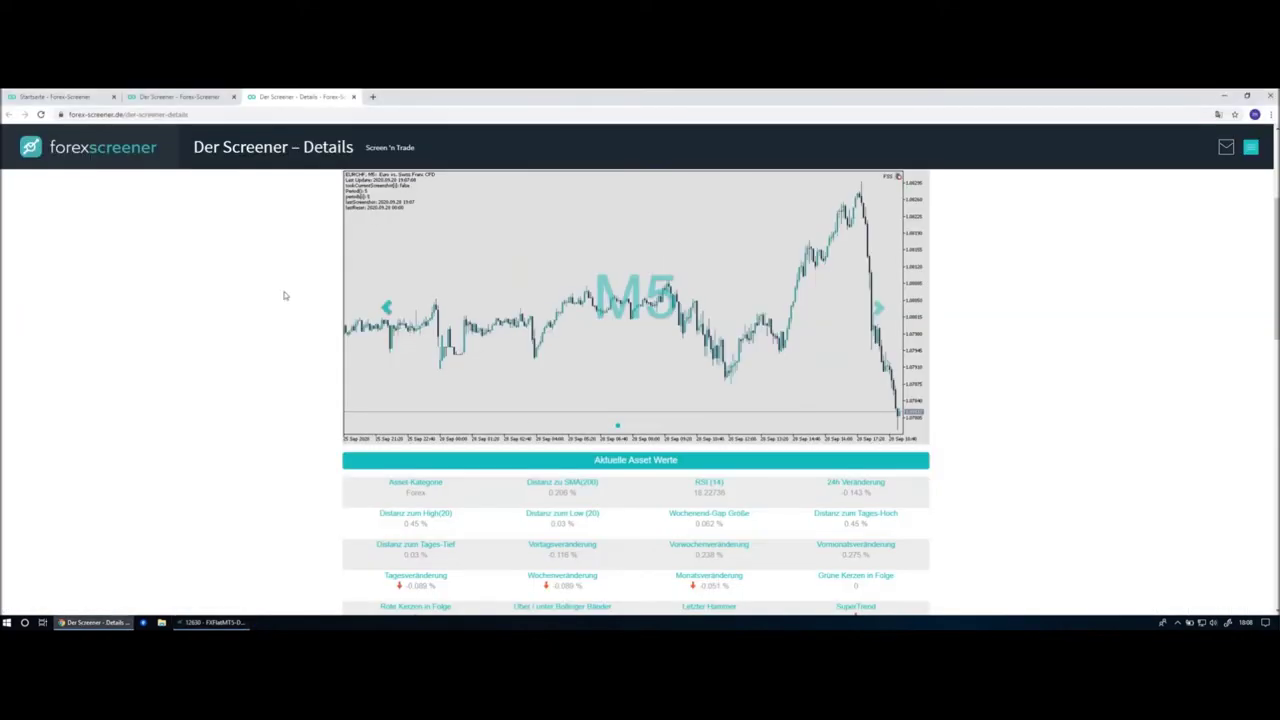
pyautogui.click(193, 99)
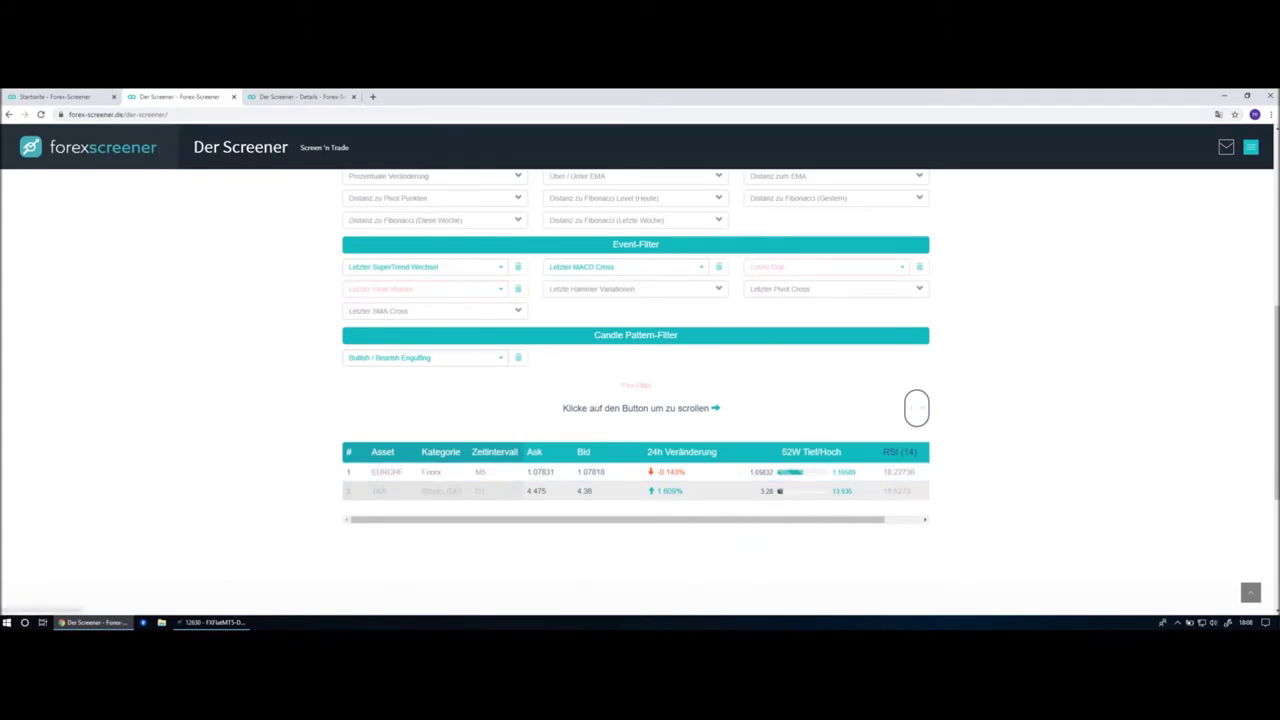
# In MetaTrader 5, zoom in on the EURCHF M5 chart and read the RSI(14) of the 19:00 candle with the crosshair.
pyautogui.click(212, 622)
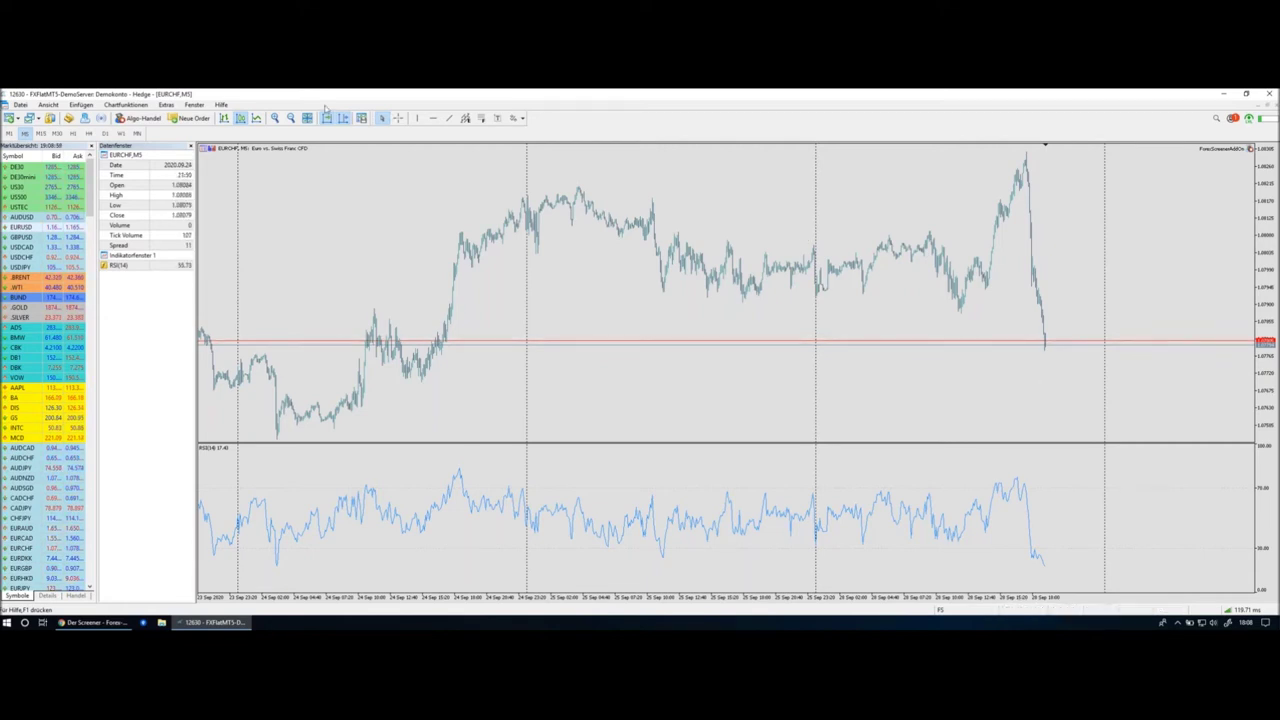
pyautogui.click(275, 118)
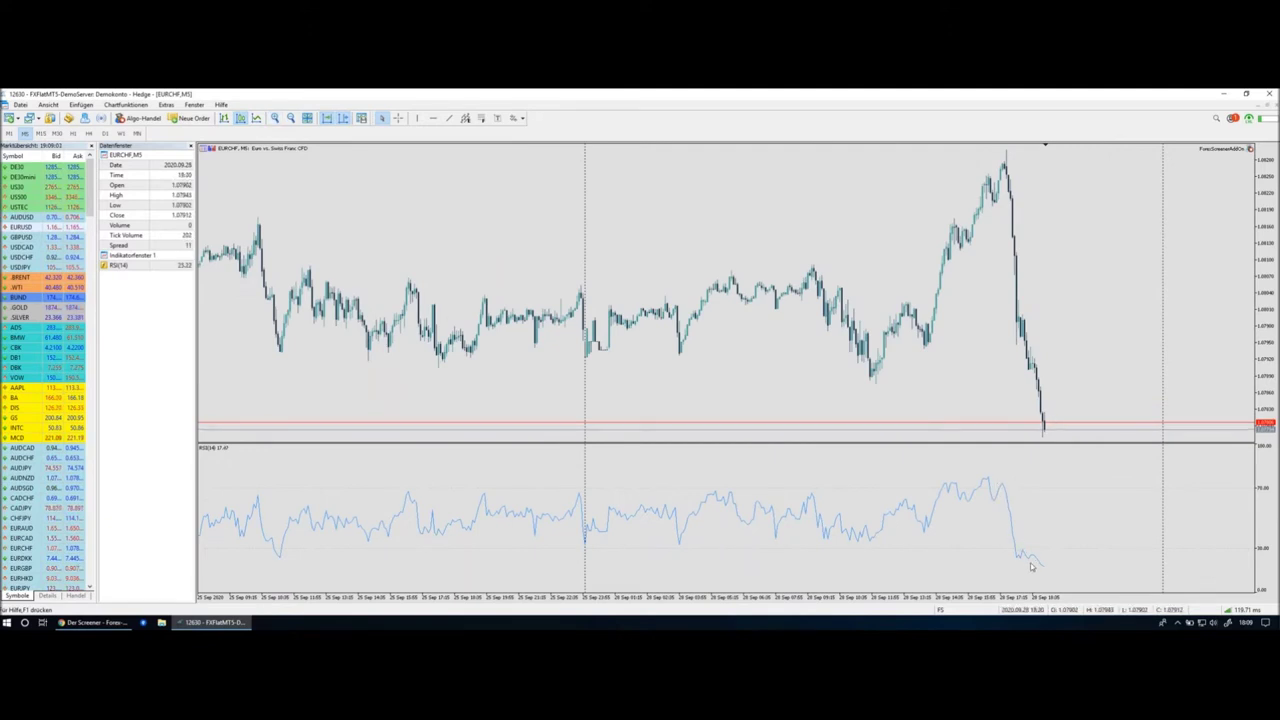
pyautogui.middleClick(1063, 386)
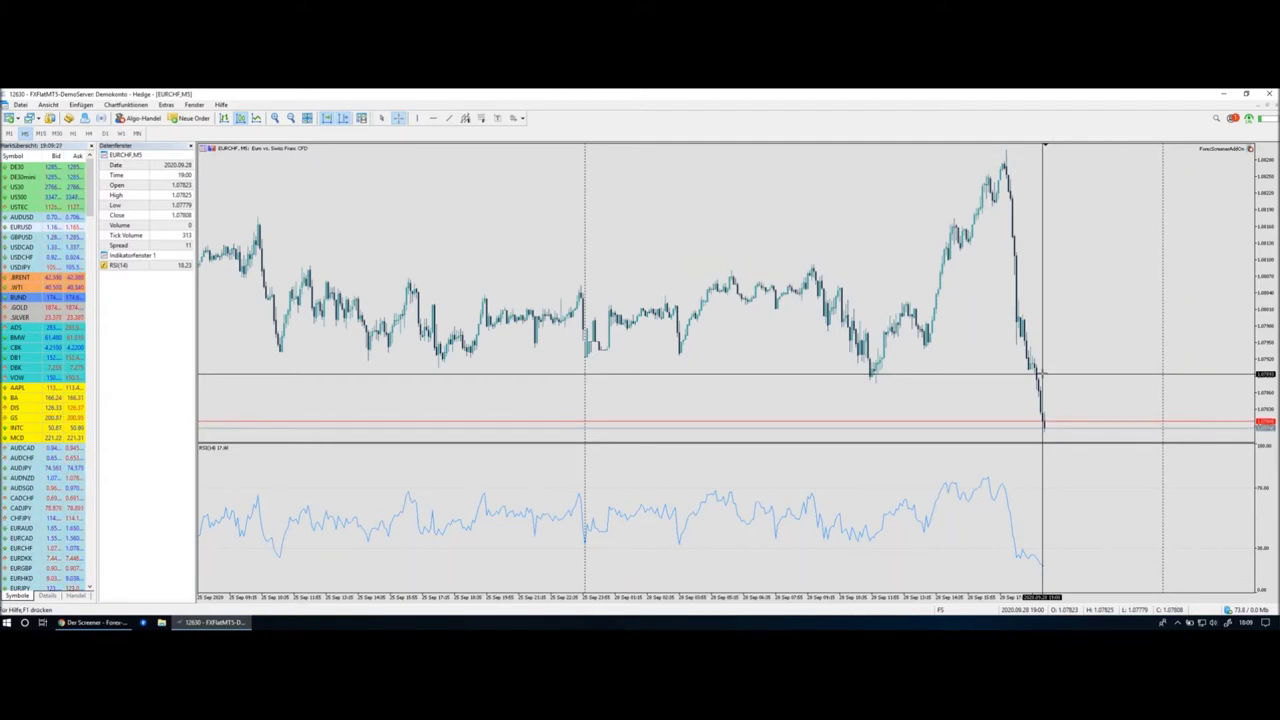
pyautogui.press('Escape')
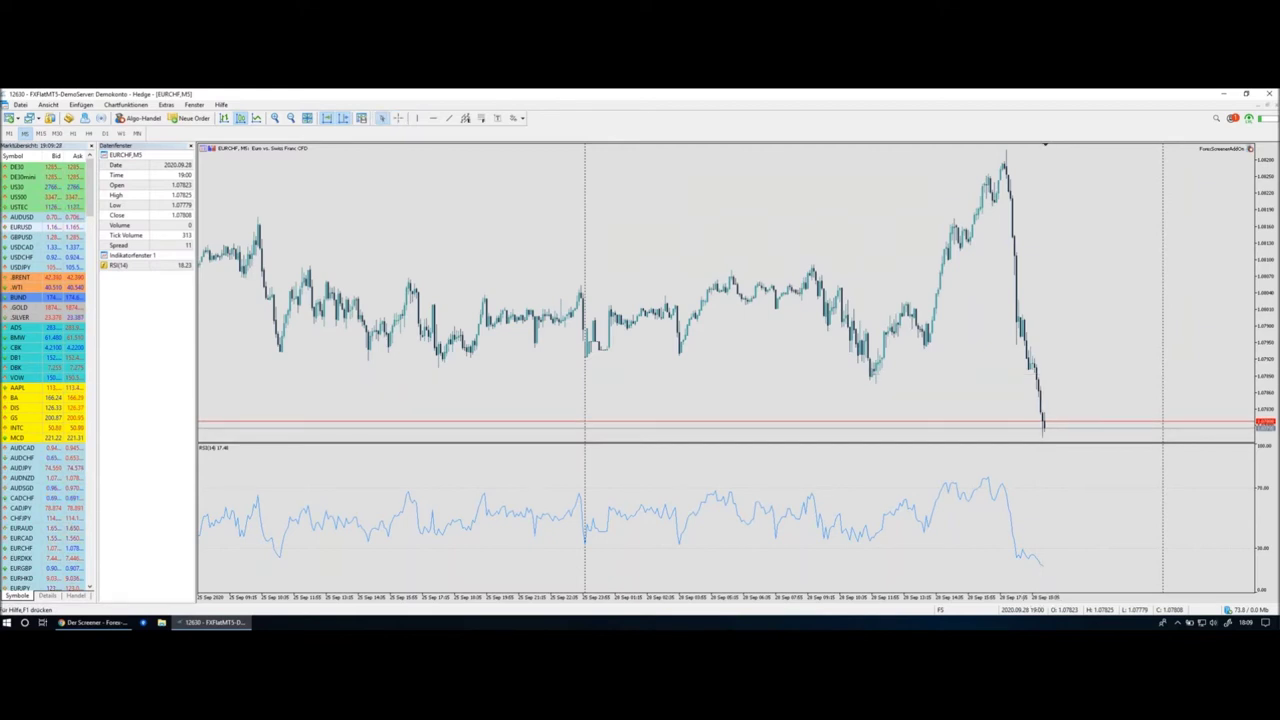
# Compare the RSI (14) in the screener's EURCHF result with the crosshair reading on the MetaTrader 5 chart.
pyautogui.click(92, 622)
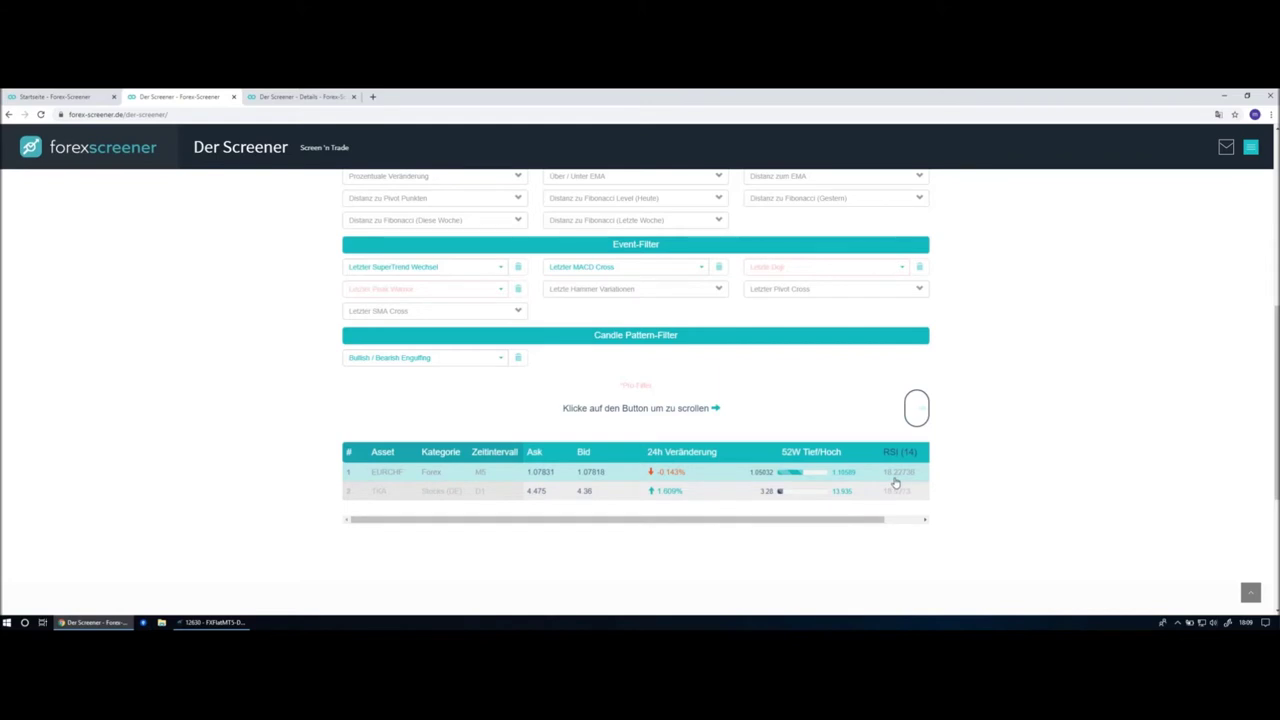
pyautogui.click(222, 622)
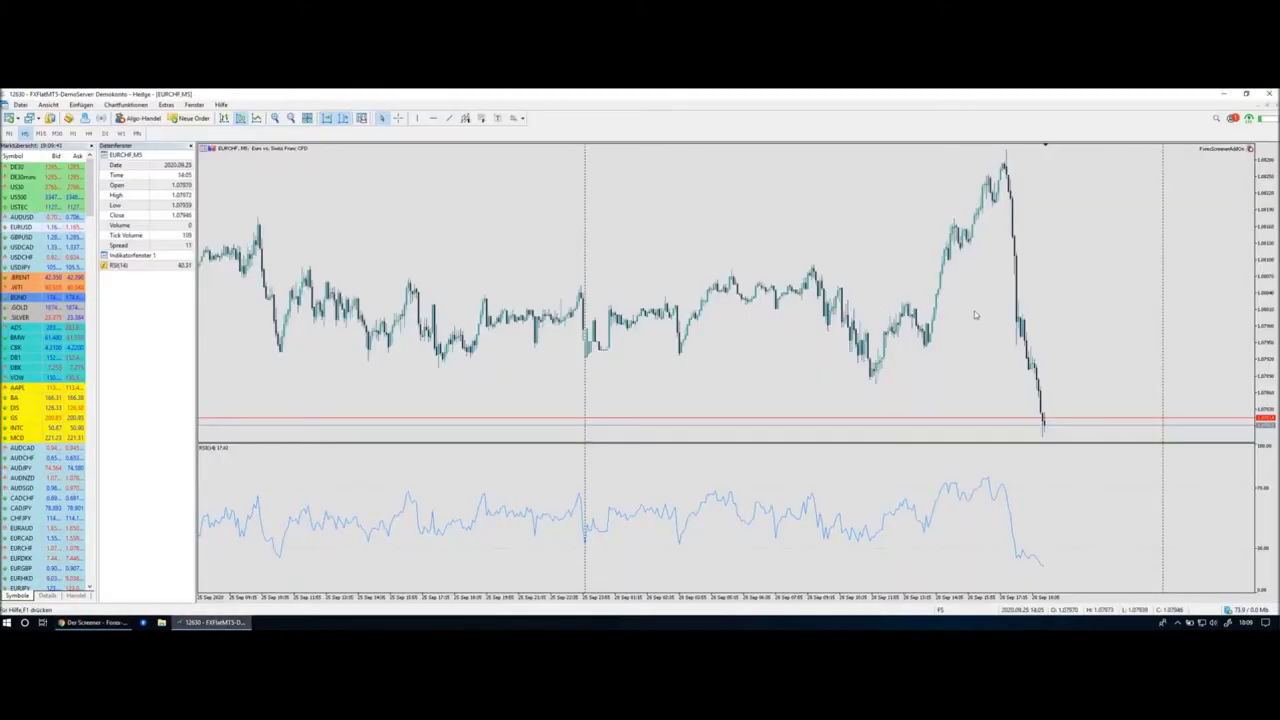
pyautogui.middleClick(1025, 348)
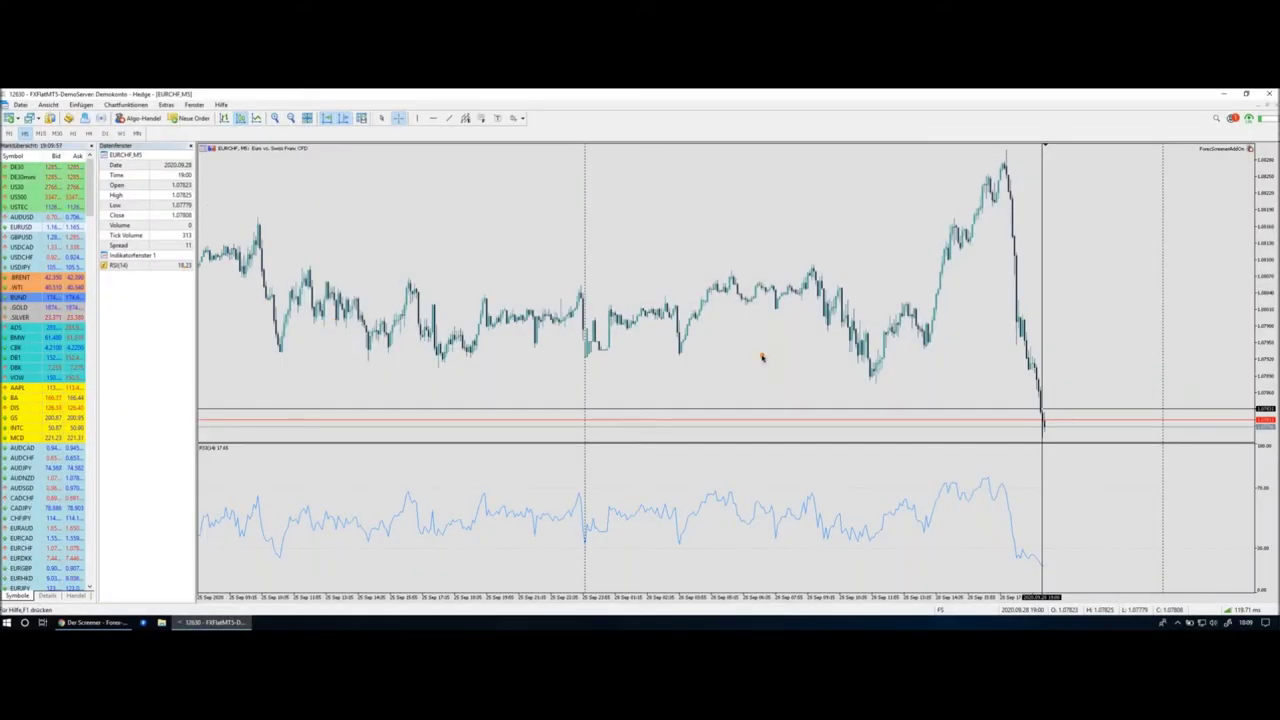
pyautogui.middleClick(670, 373)
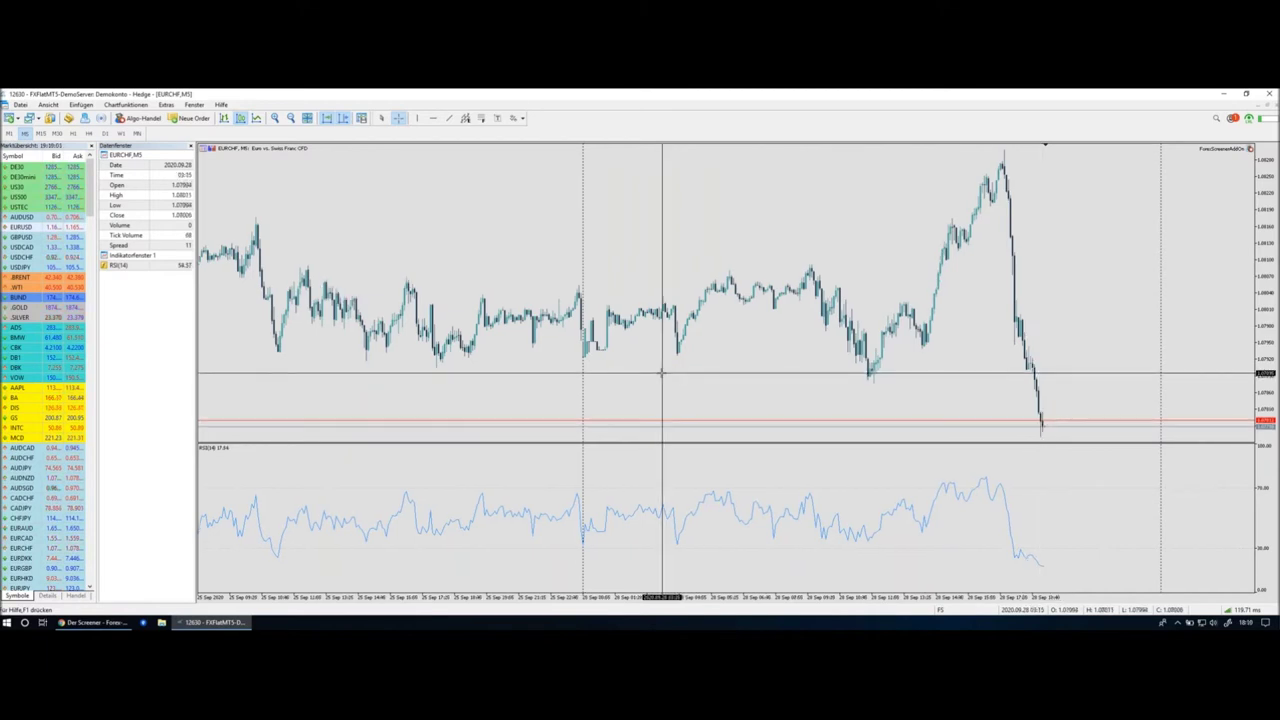
pyautogui.scroll(3, 661, 373)
pyautogui.scroll(-3, 663, 363)
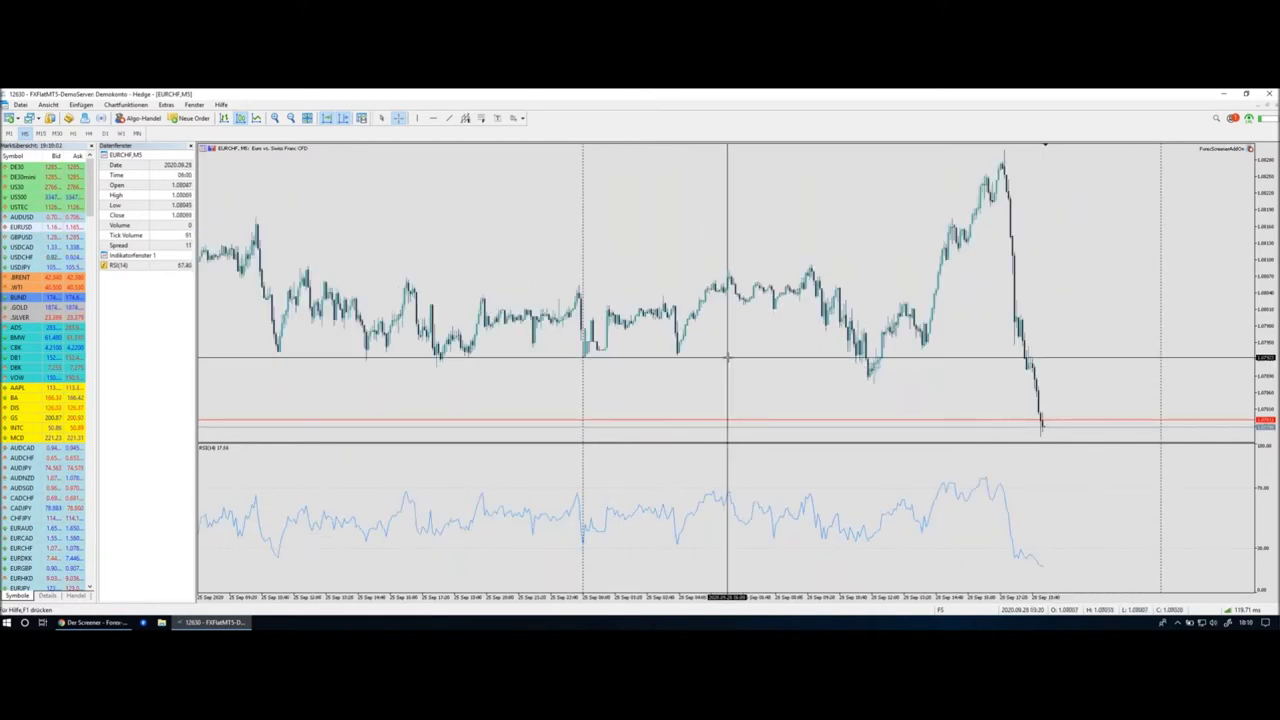
# Turn off the chart crosshair, switch to the browser, and open the FS Add-on page from the Forex-Screener Startseite.
pyautogui.middleClick(702, 356)
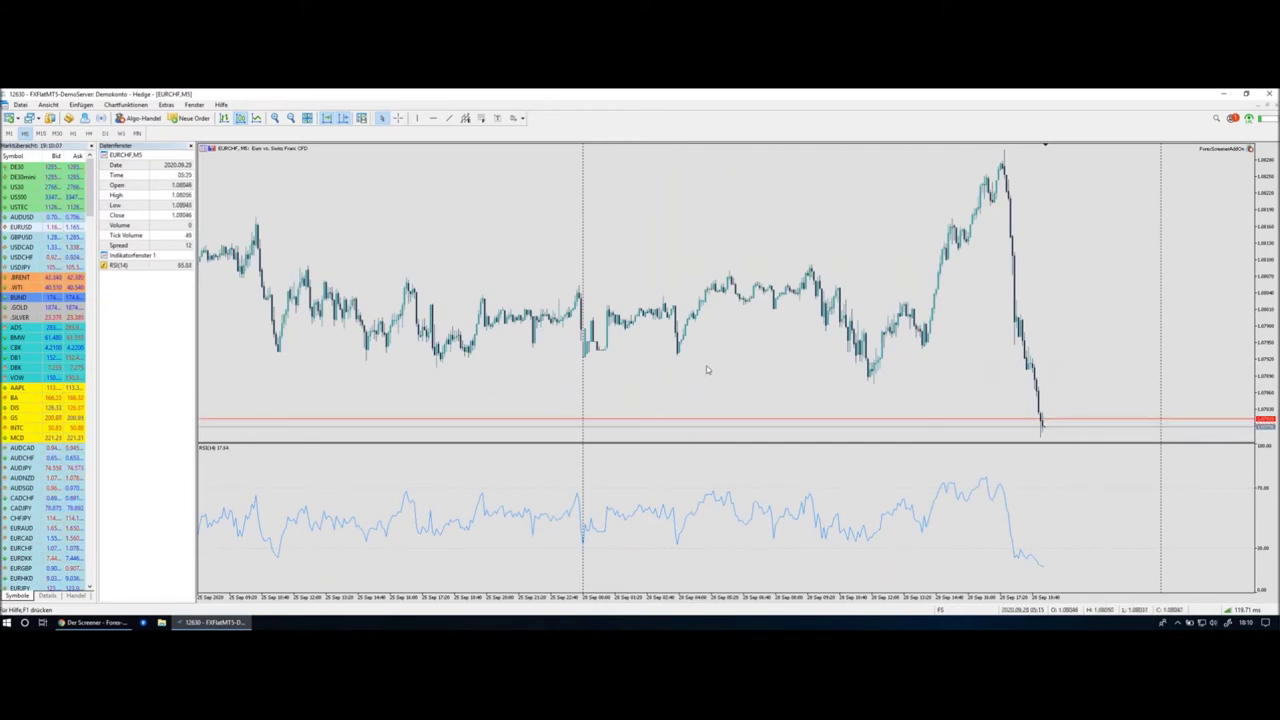
pyautogui.click(92, 622)
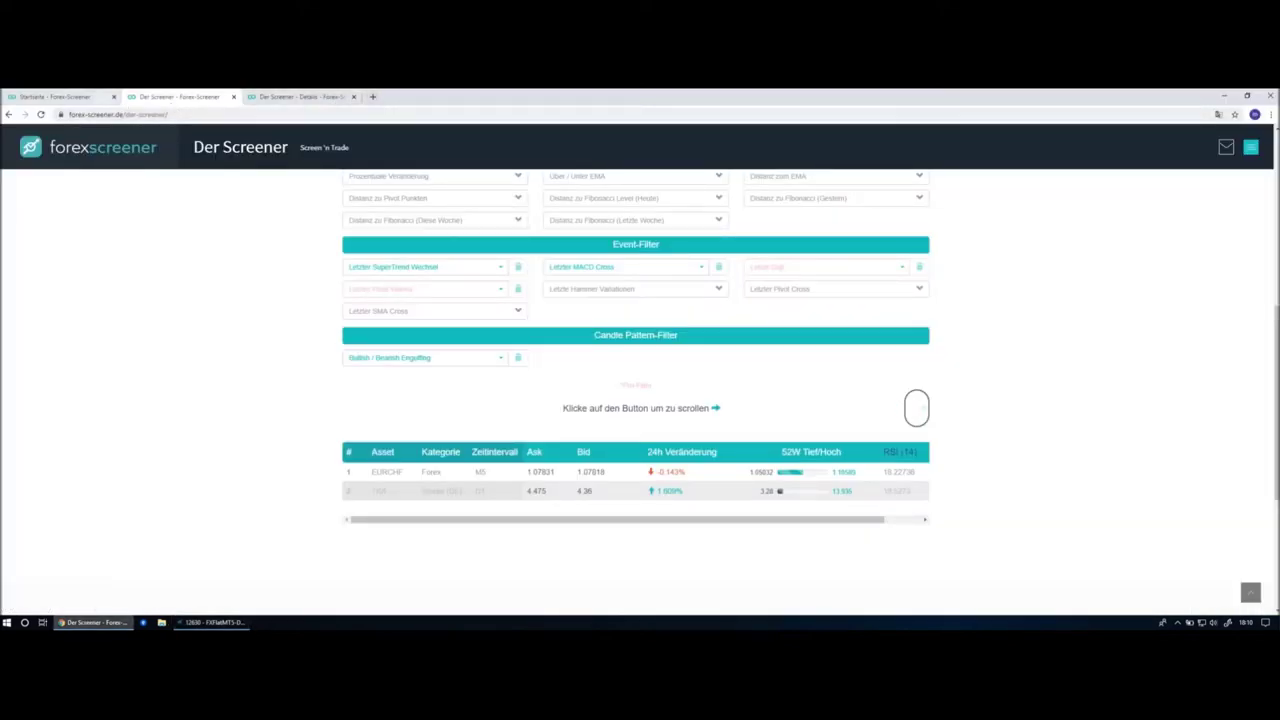
pyautogui.click(48, 97)
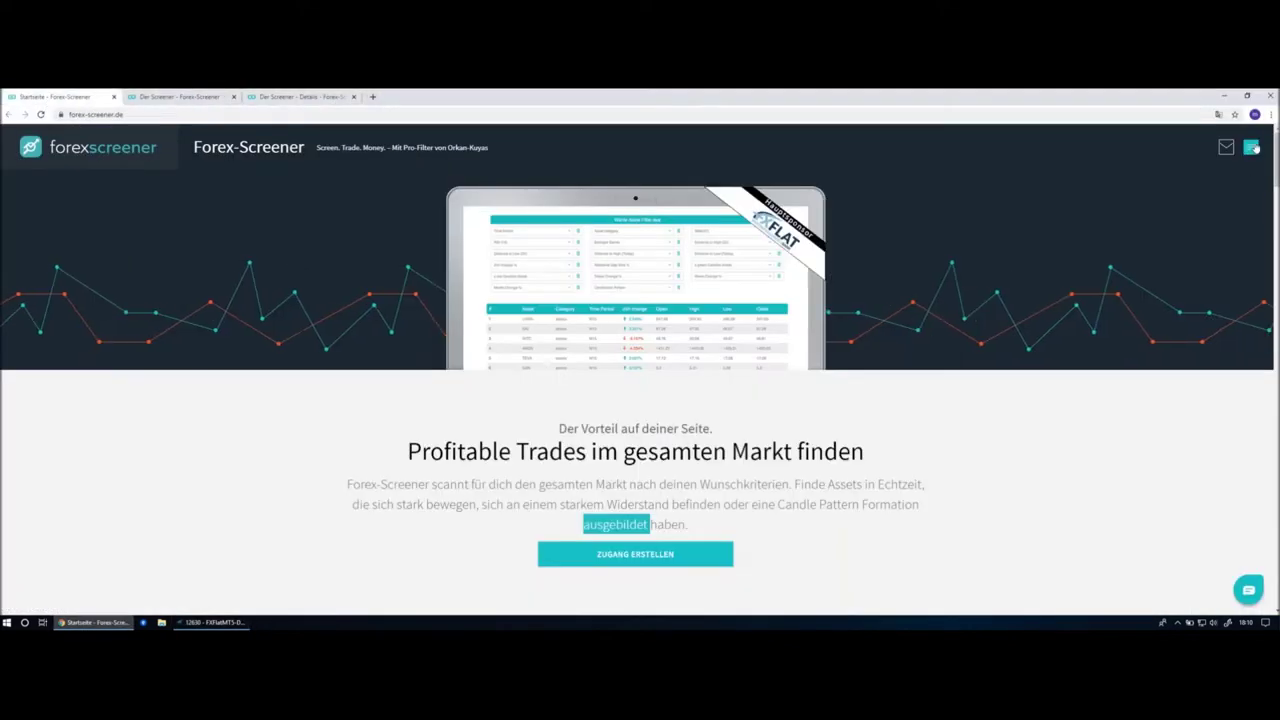
pyautogui.click(1251, 148)
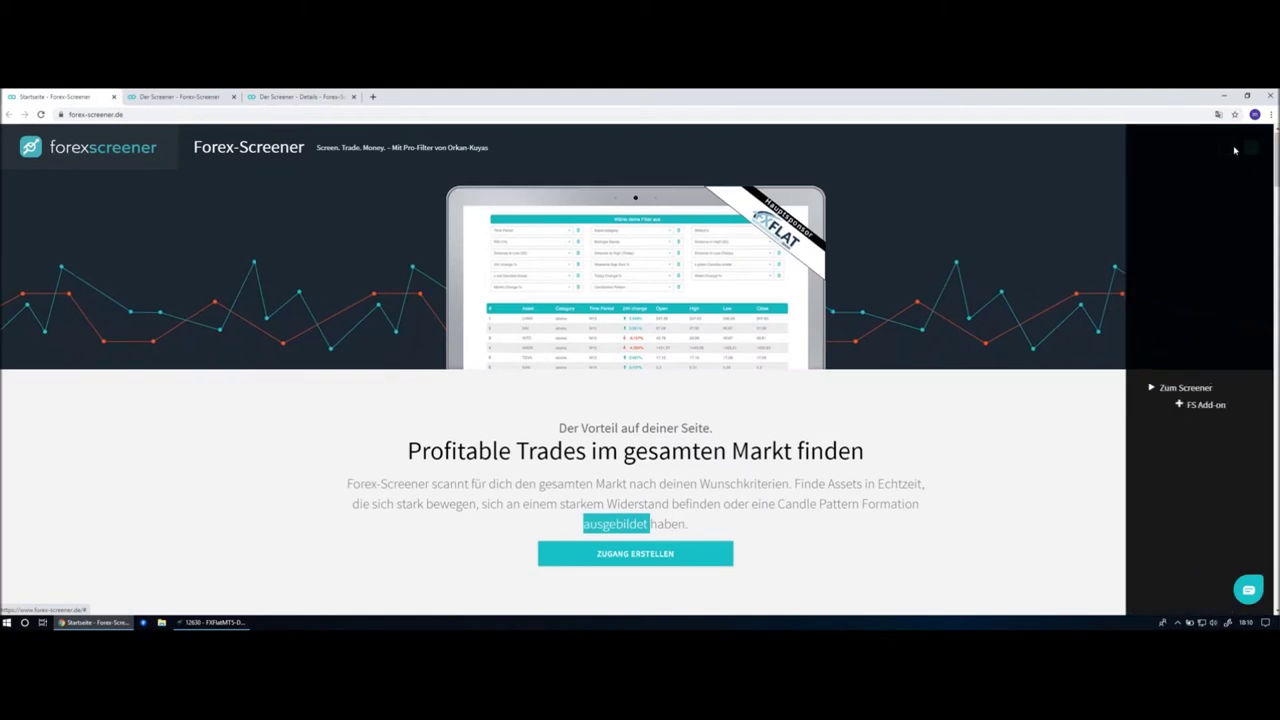
pyautogui.click(1172, 405)
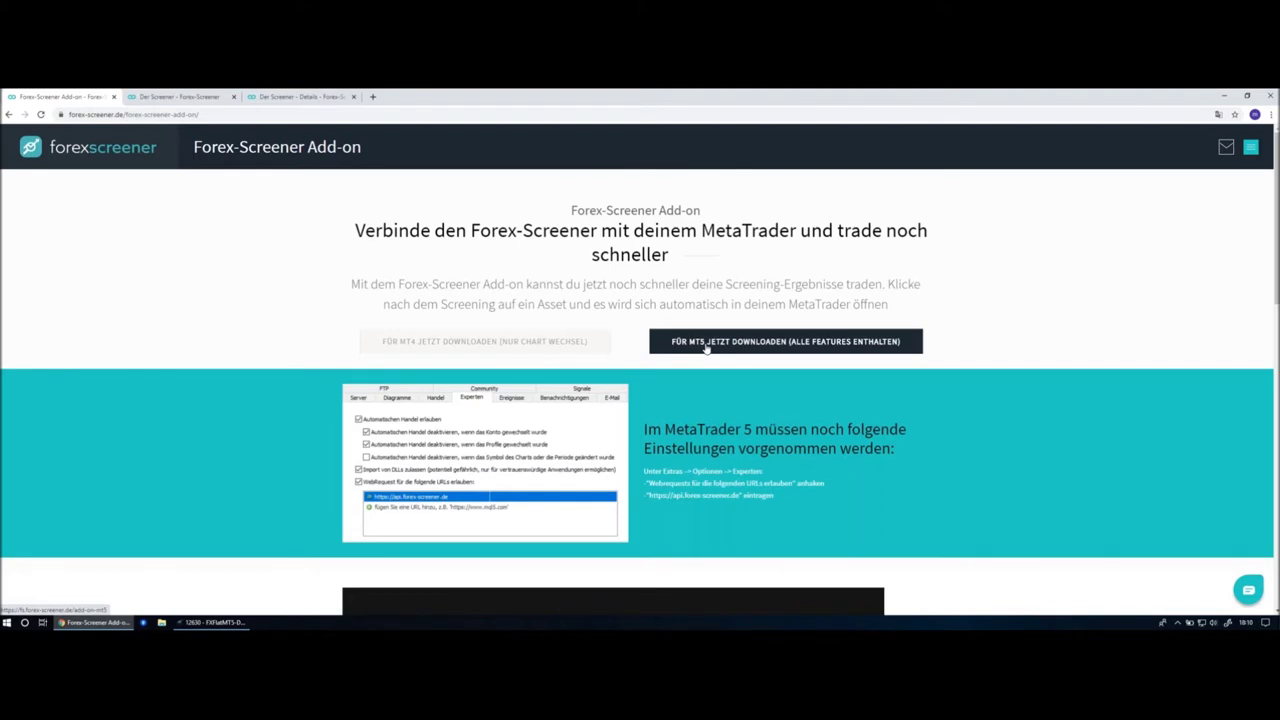
# Examine the MT4 and MT5 download options on the Forex-Screener Add-on page alongside the EURCHF chart in MetaTrader 5.
pyautogui.click(213, 622)
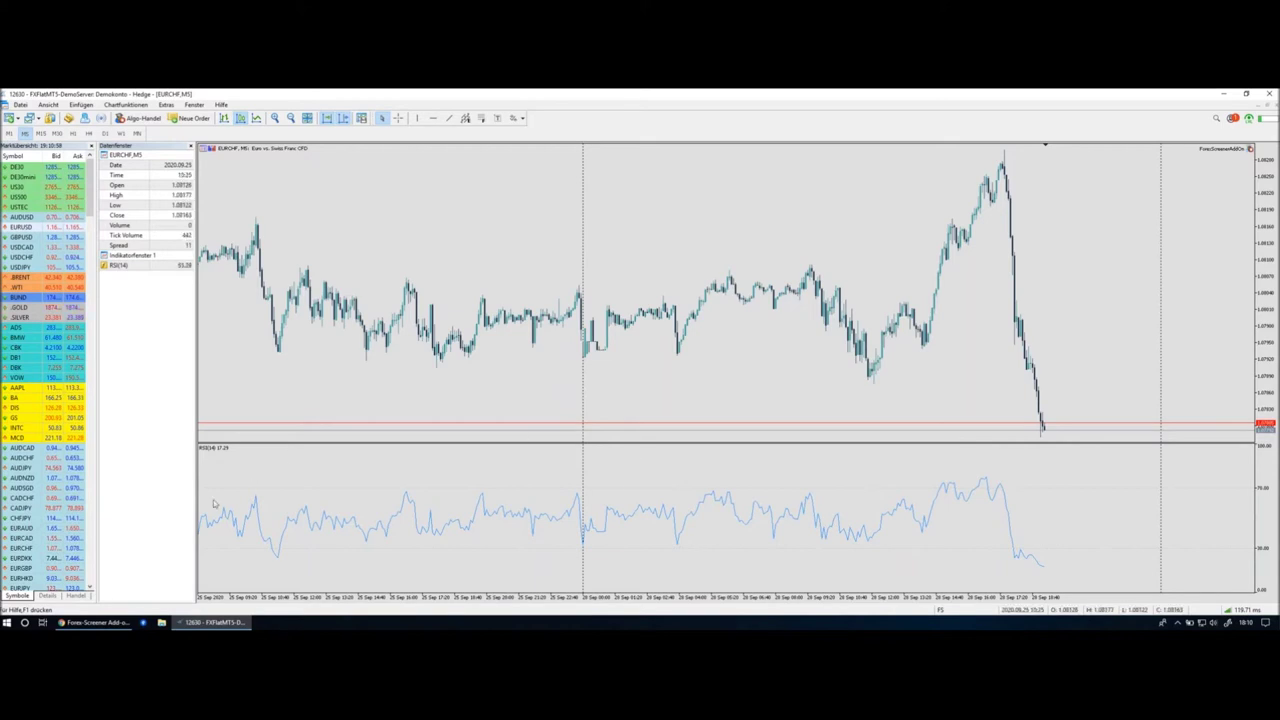
pyautogui.click(97, 622)
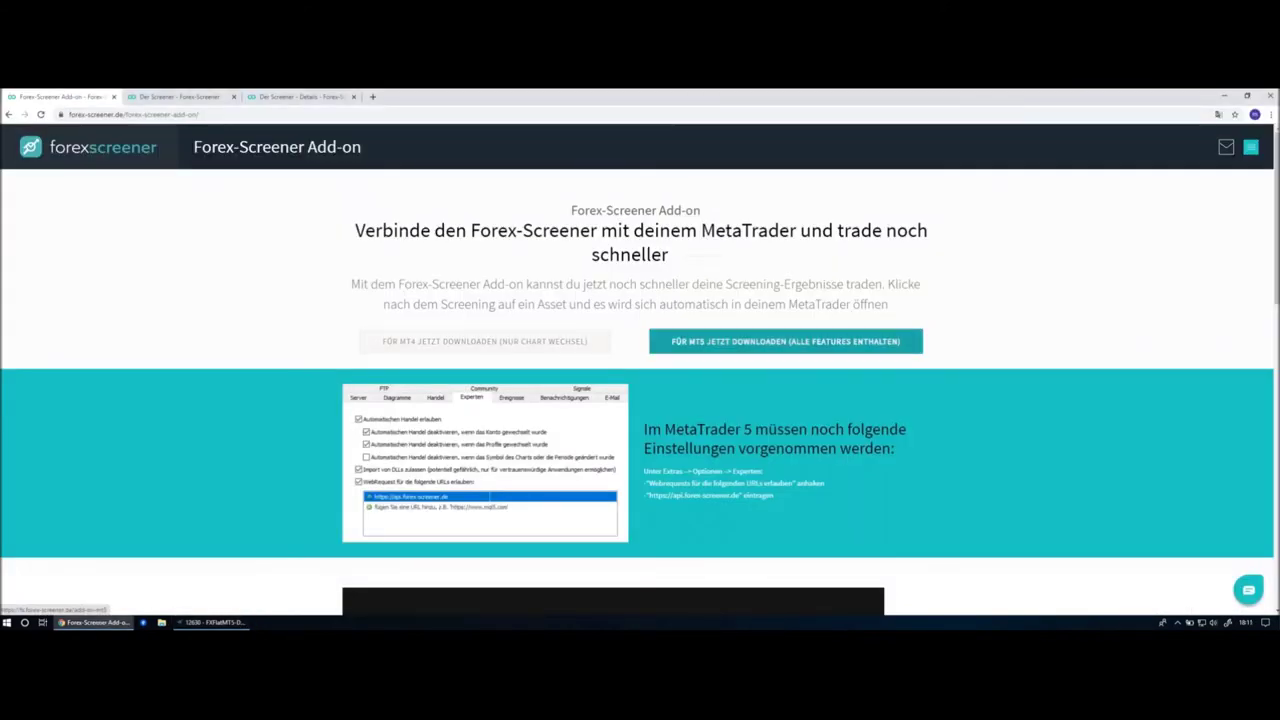
pyautogui.click(449, 346)
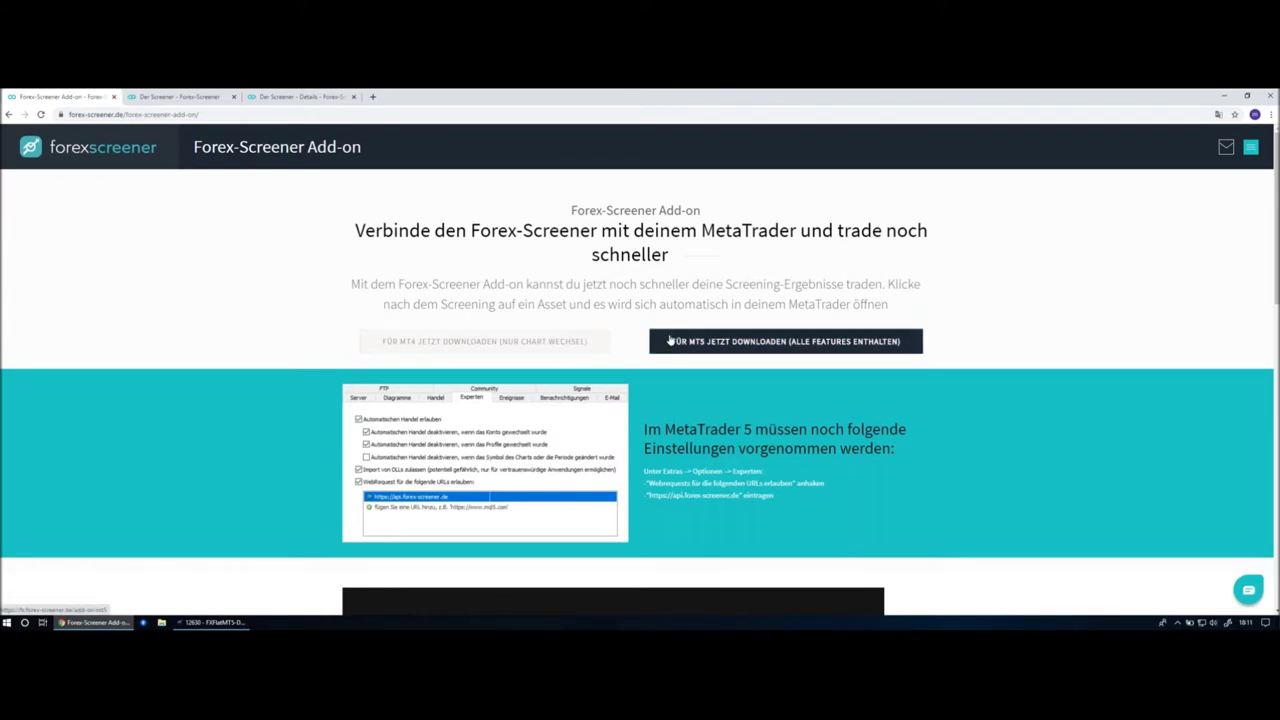
pyautogui.moveTo(206, 622)
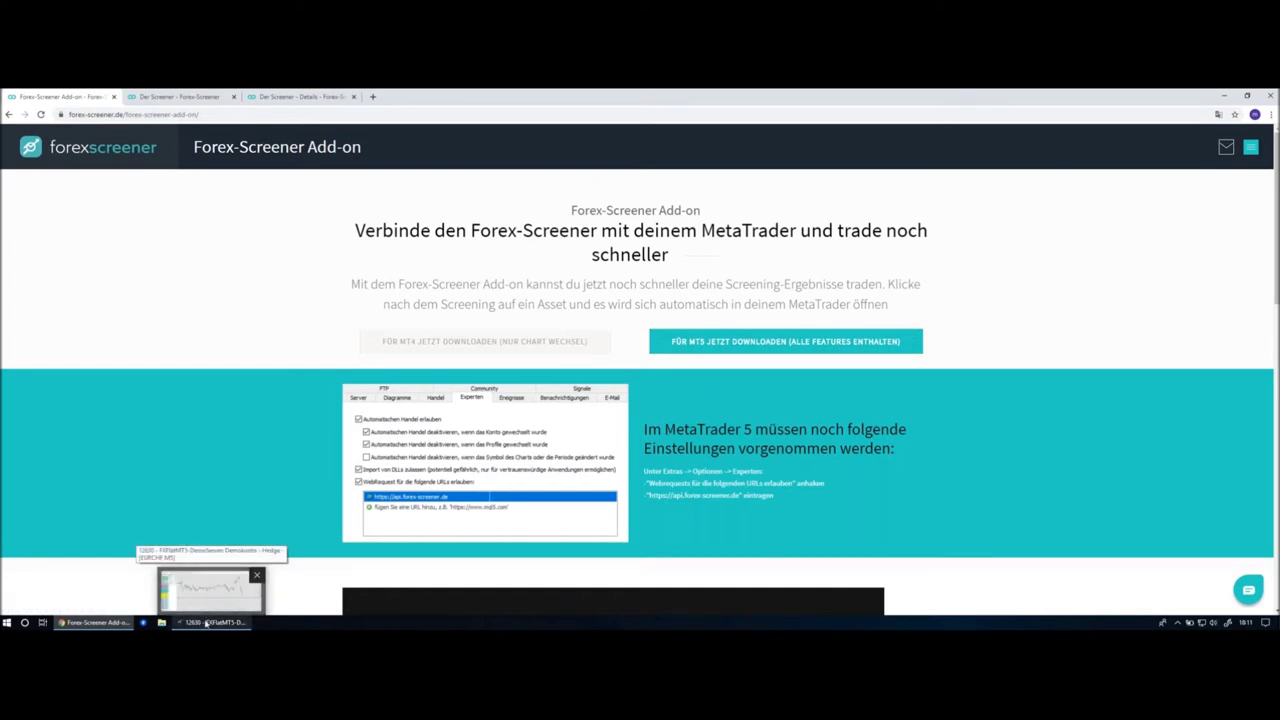
pyautogui.click(204, 623)
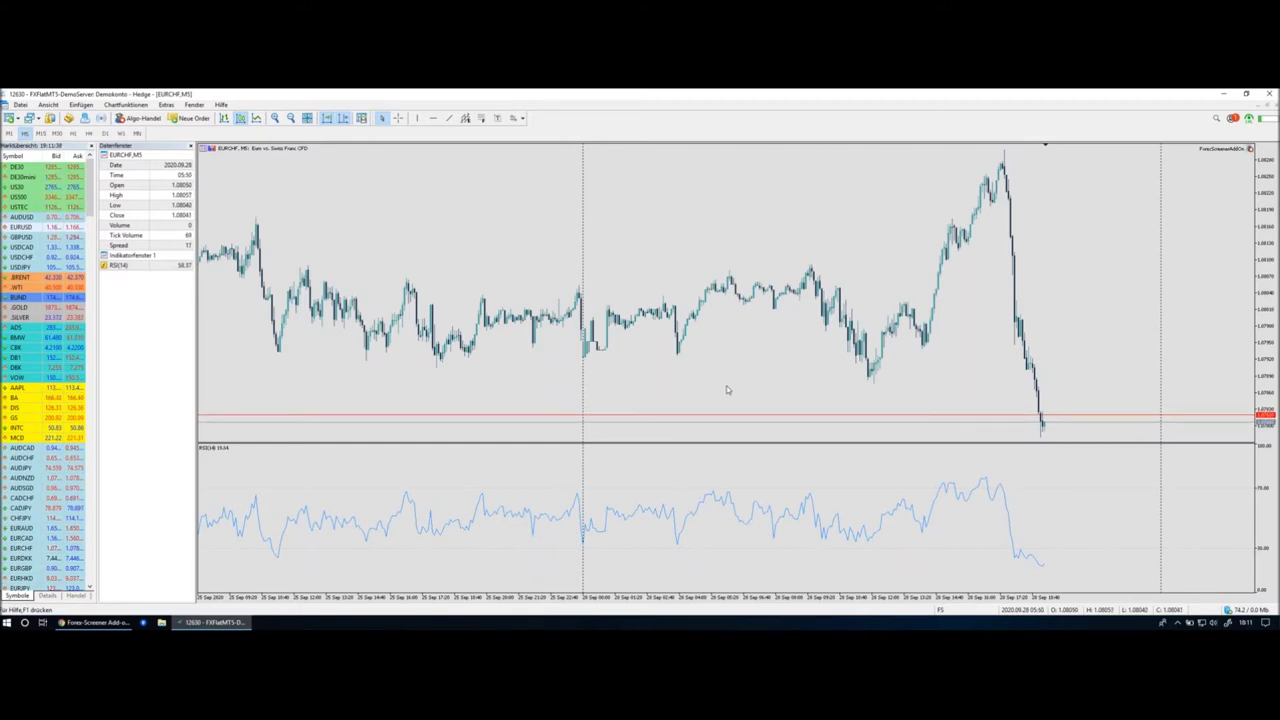
pyautogui.click(95, 622)
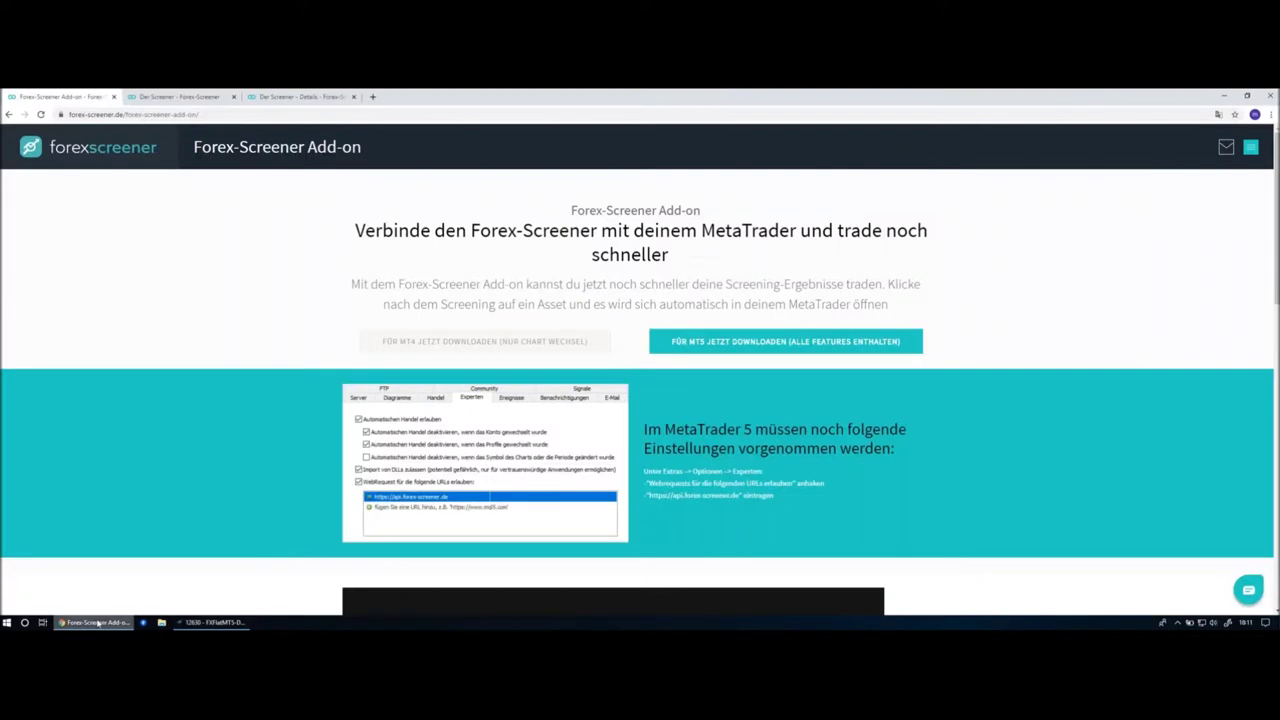
# In Der Screener, set the Distanz zur nächsten Preismarke filter to Distanz < 0.1% and look through the results.
pyautogui.click(167, 97)
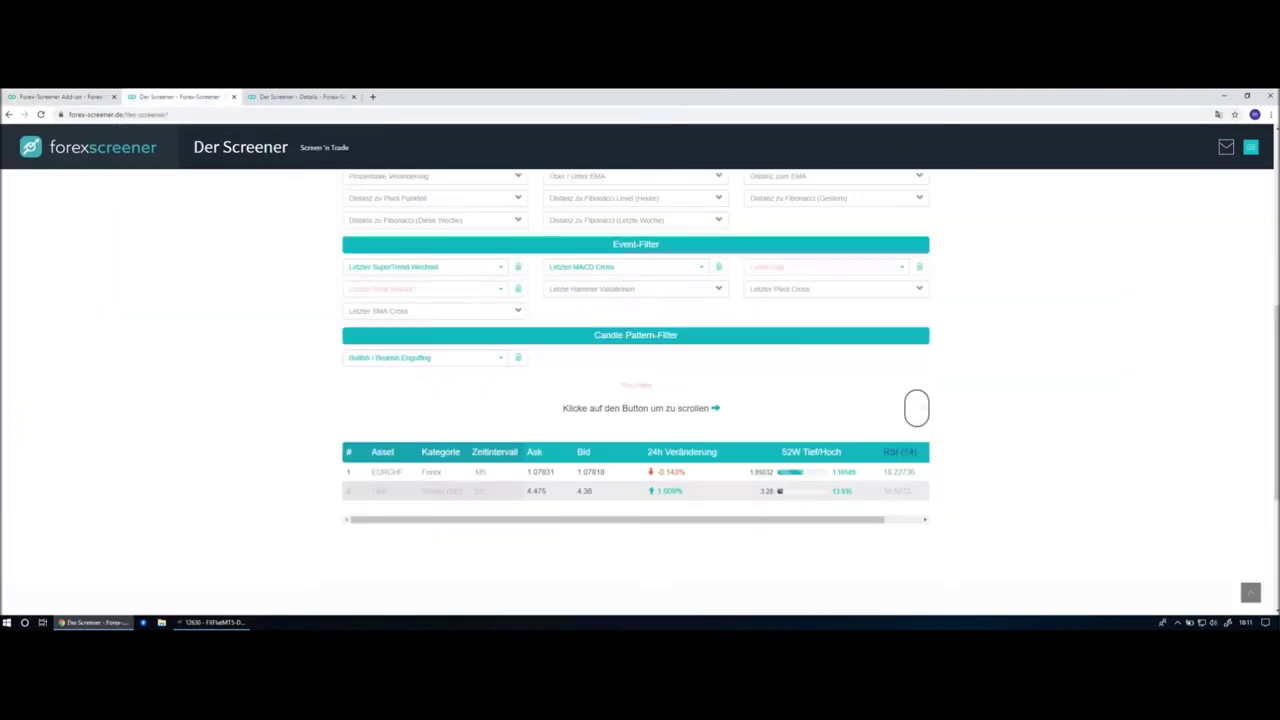
pyautogui.scroll(2, 931, 304)
pyautogui.scroll(3, 924, 307)
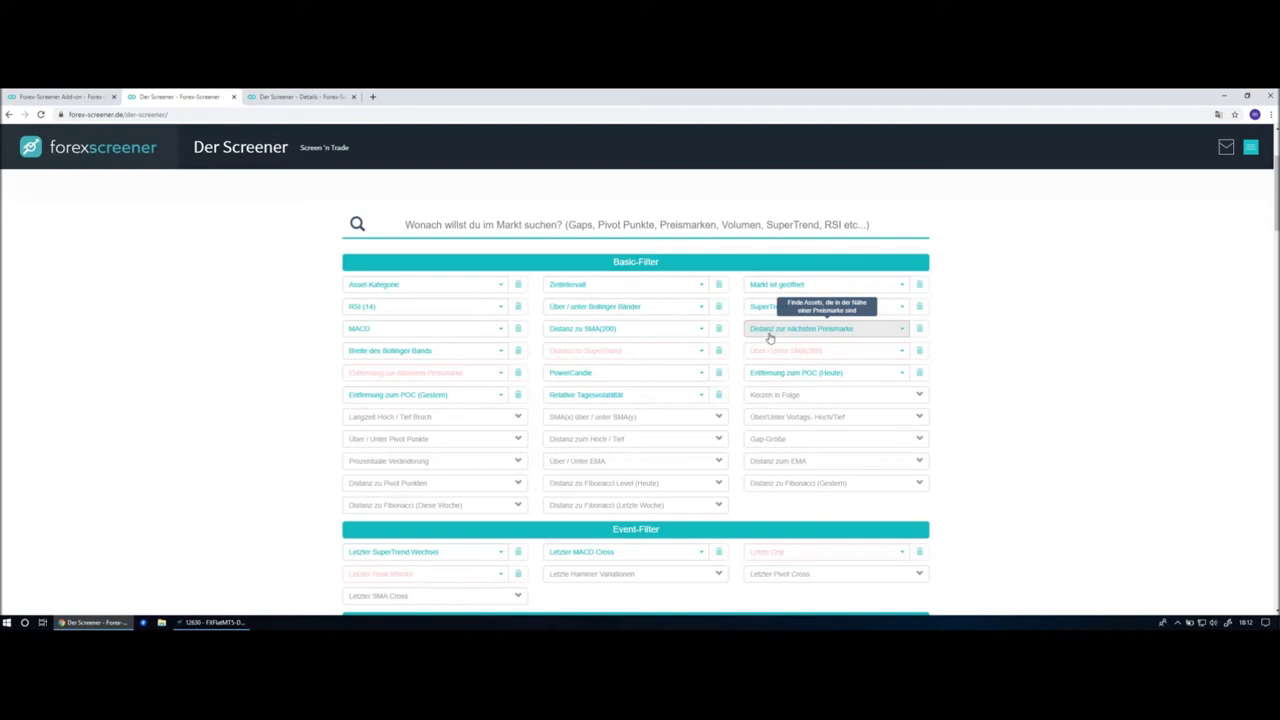
pyautogui.click(852, 332)
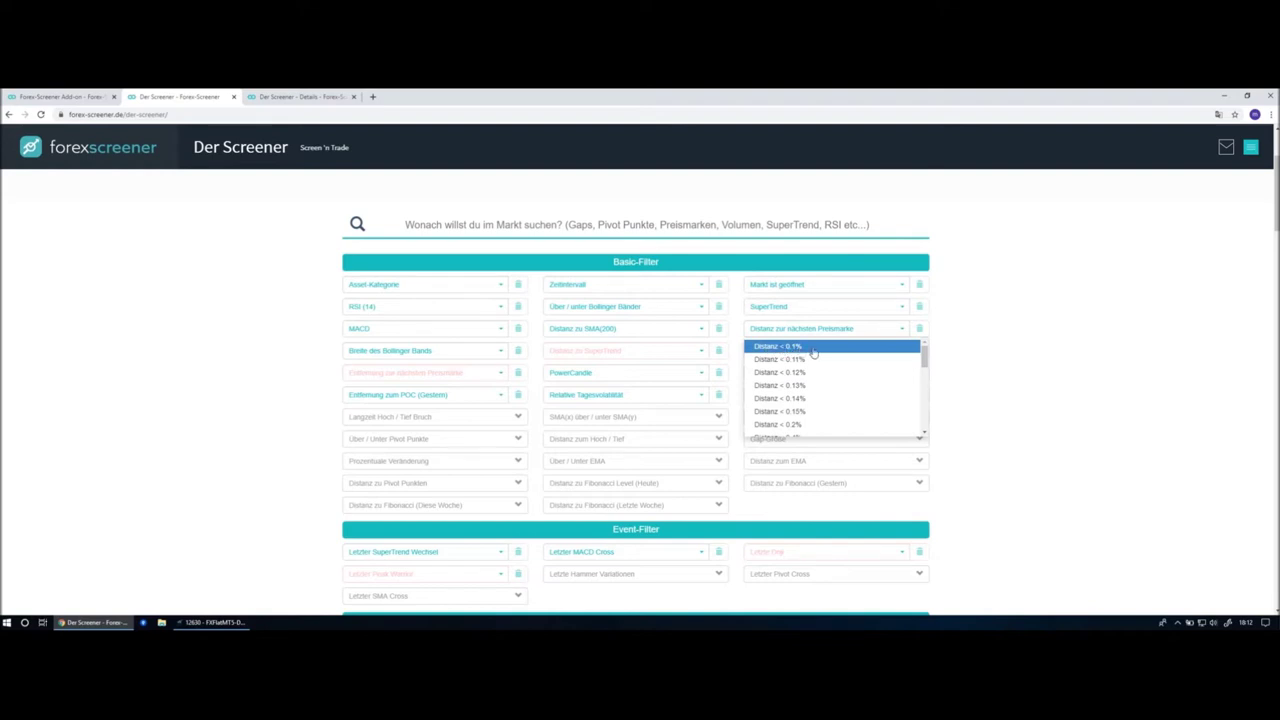
pyautogui.click(811, 349)
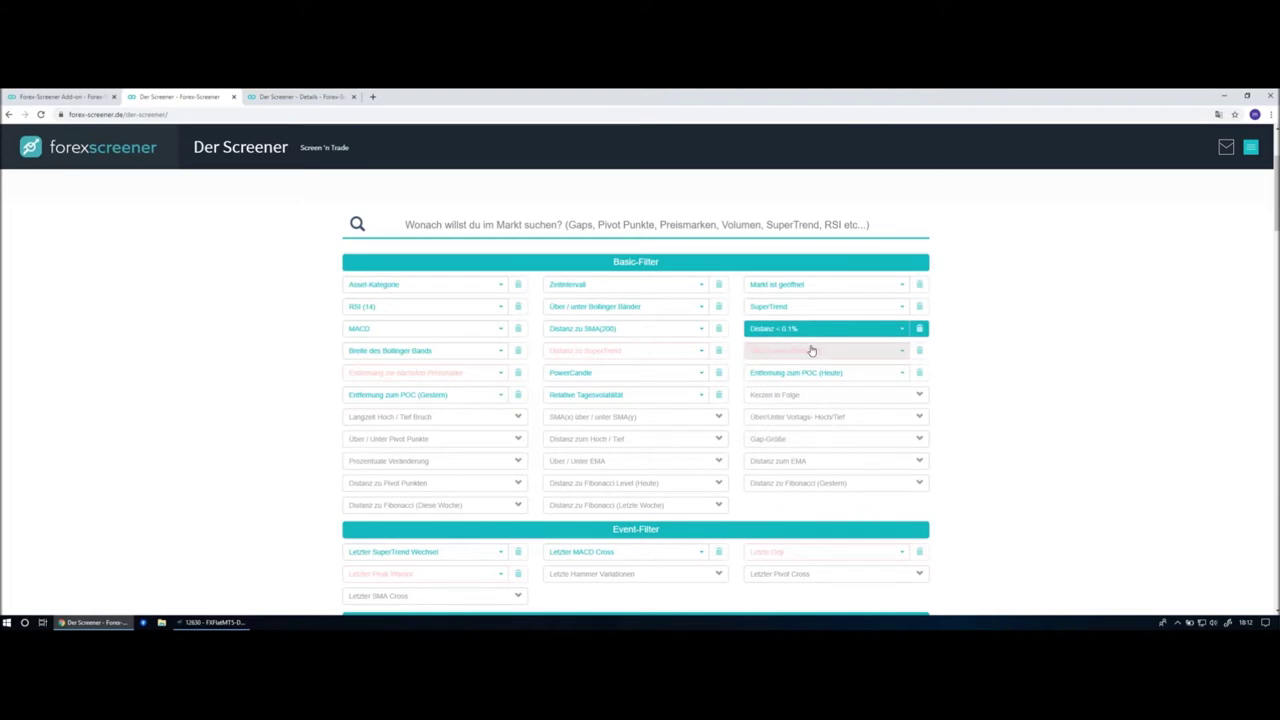
pyautogui.scroll(-3, 724, 338)
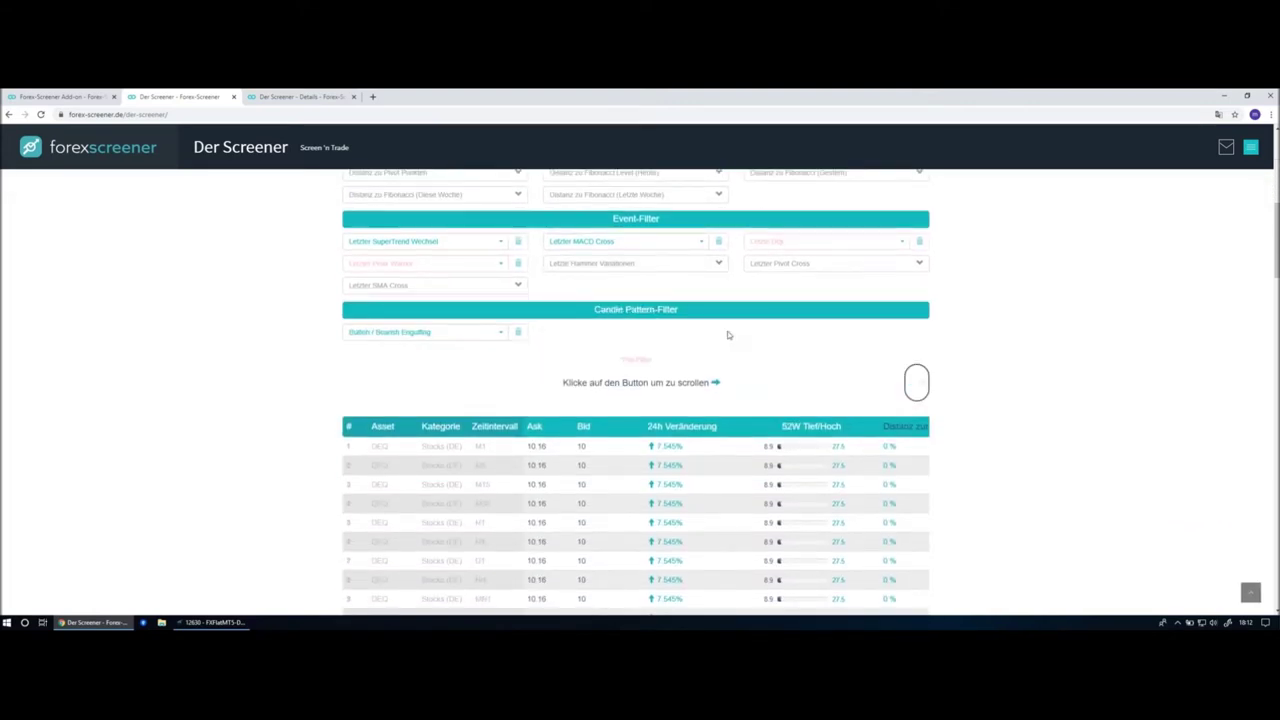
pyautogui.scroll(-2, 727, 337)
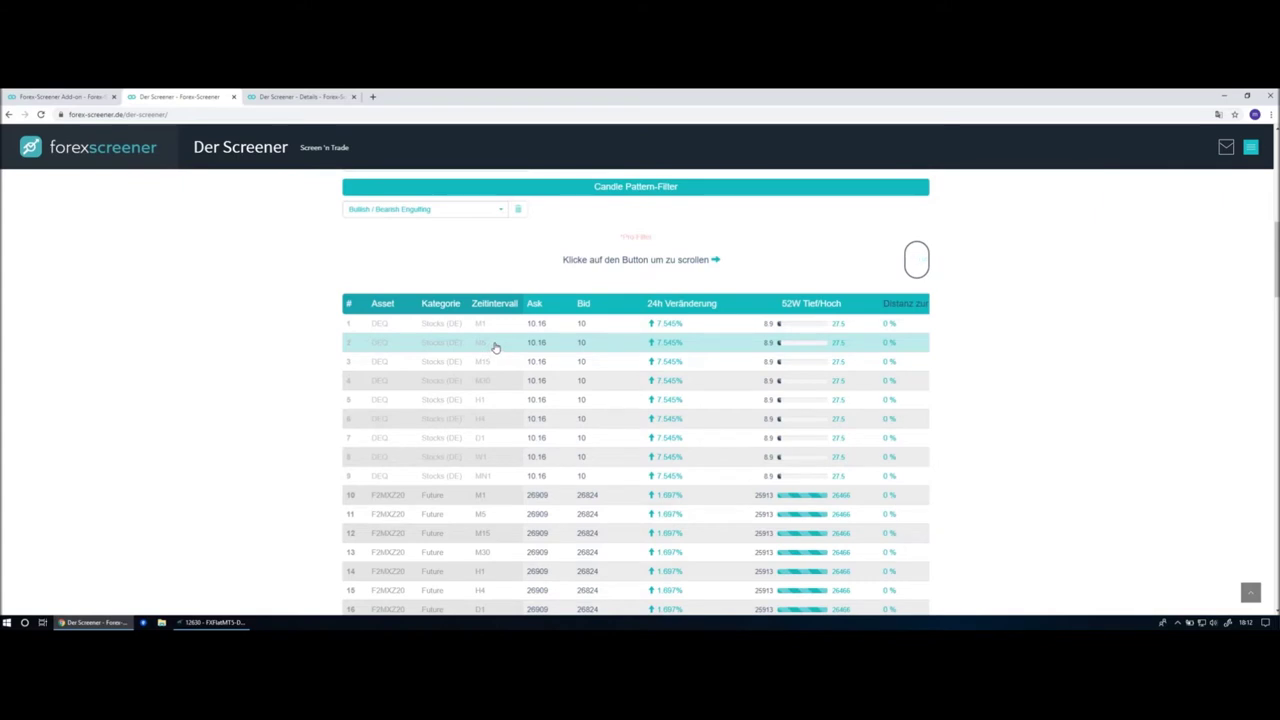
# Restrict the Zeitintervall filter to M15 and check the distances to the nearest price mark in the results table.
pyautogui.scroll(5, 496, 345)
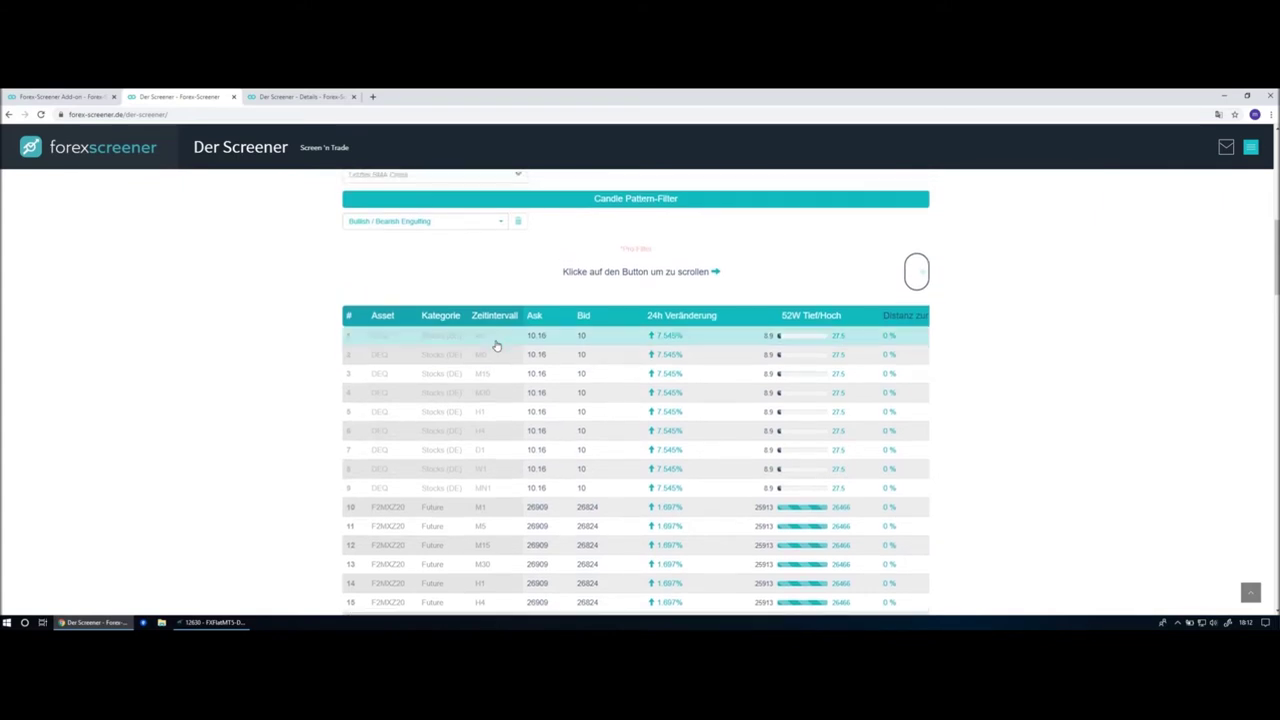
pyautogui.scroll(1, 496, 345)
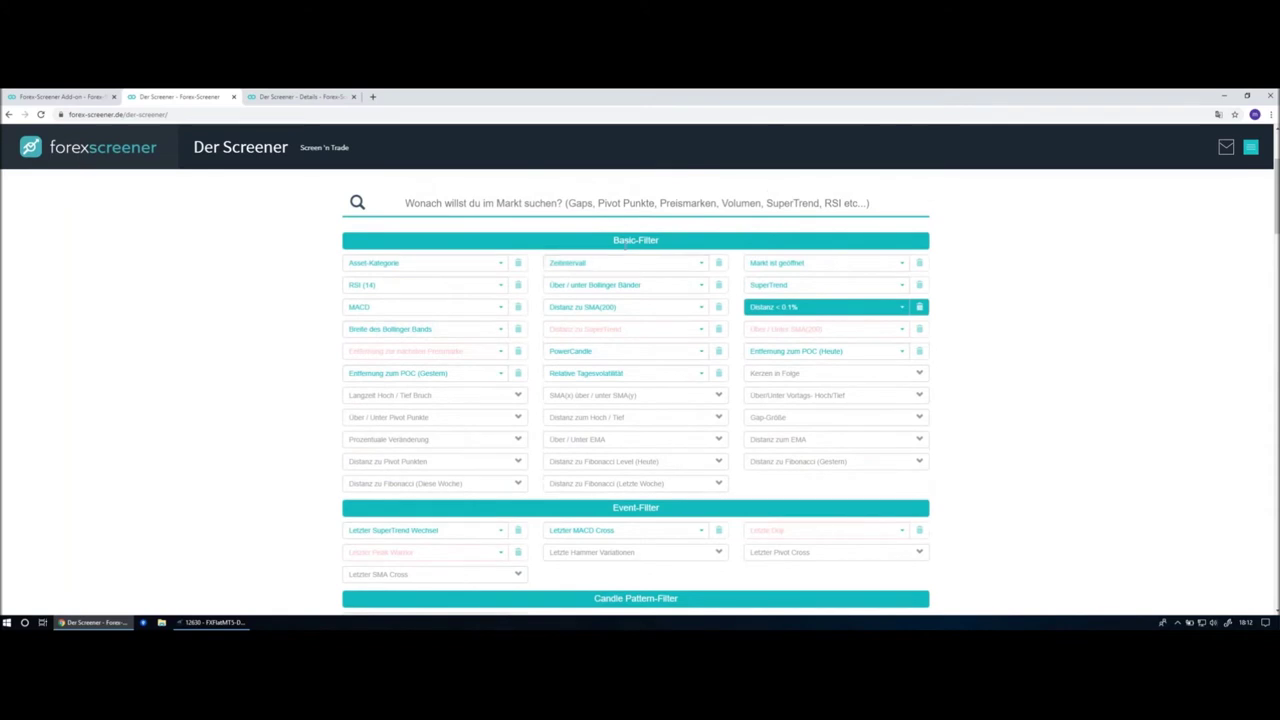
pyautogui.click(614, 263)
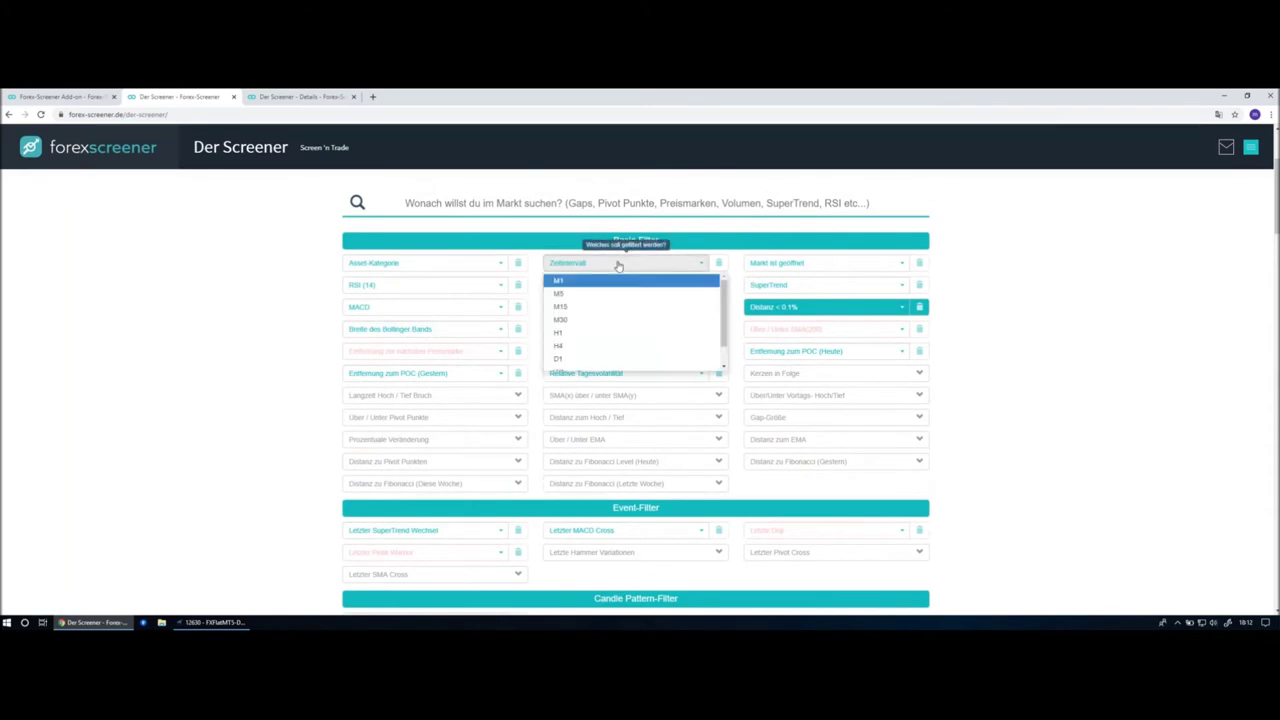
pyautogui.click(588, 307)
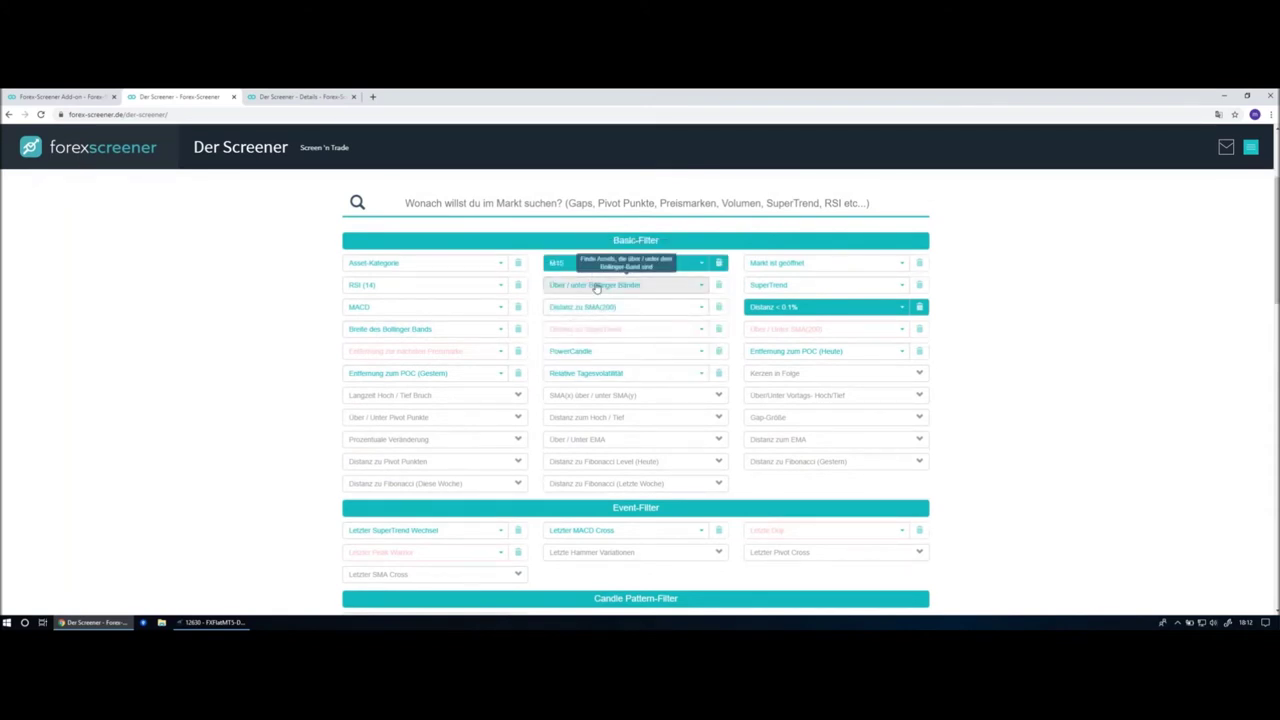
pyautogui.scroll(-3, 596, 286)
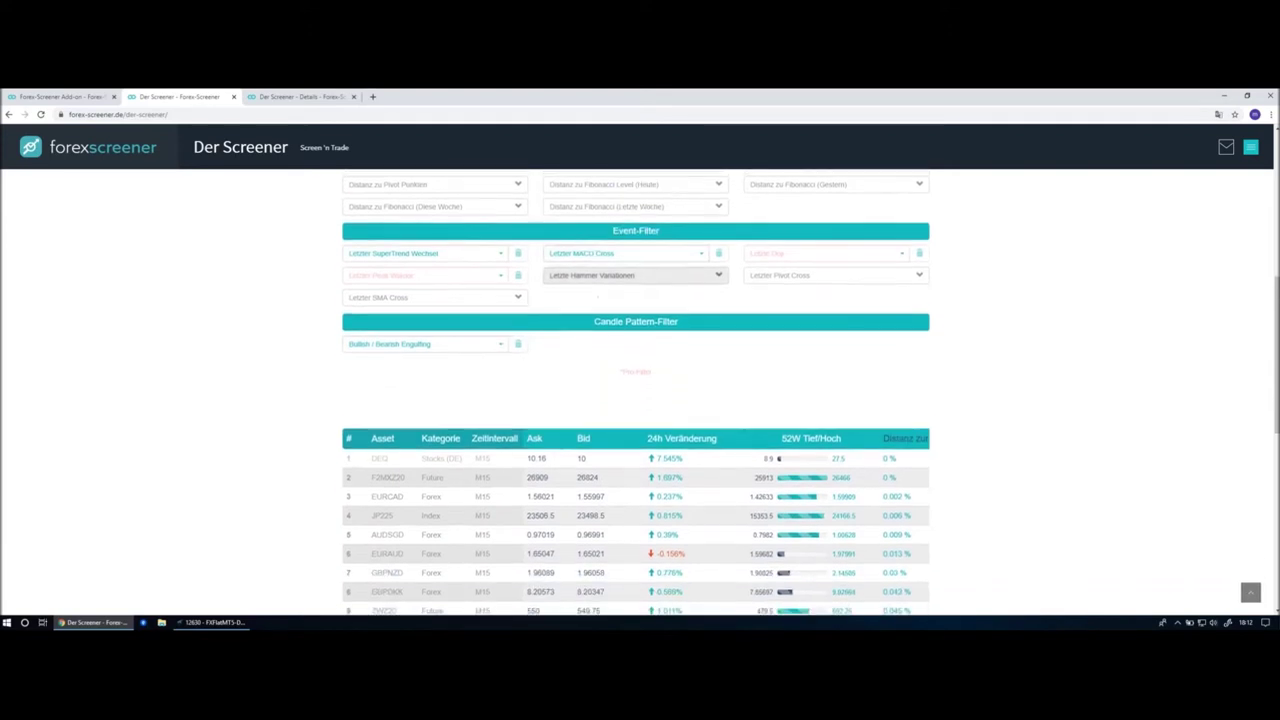
pyautogui.scroll(-1, 595, 286)
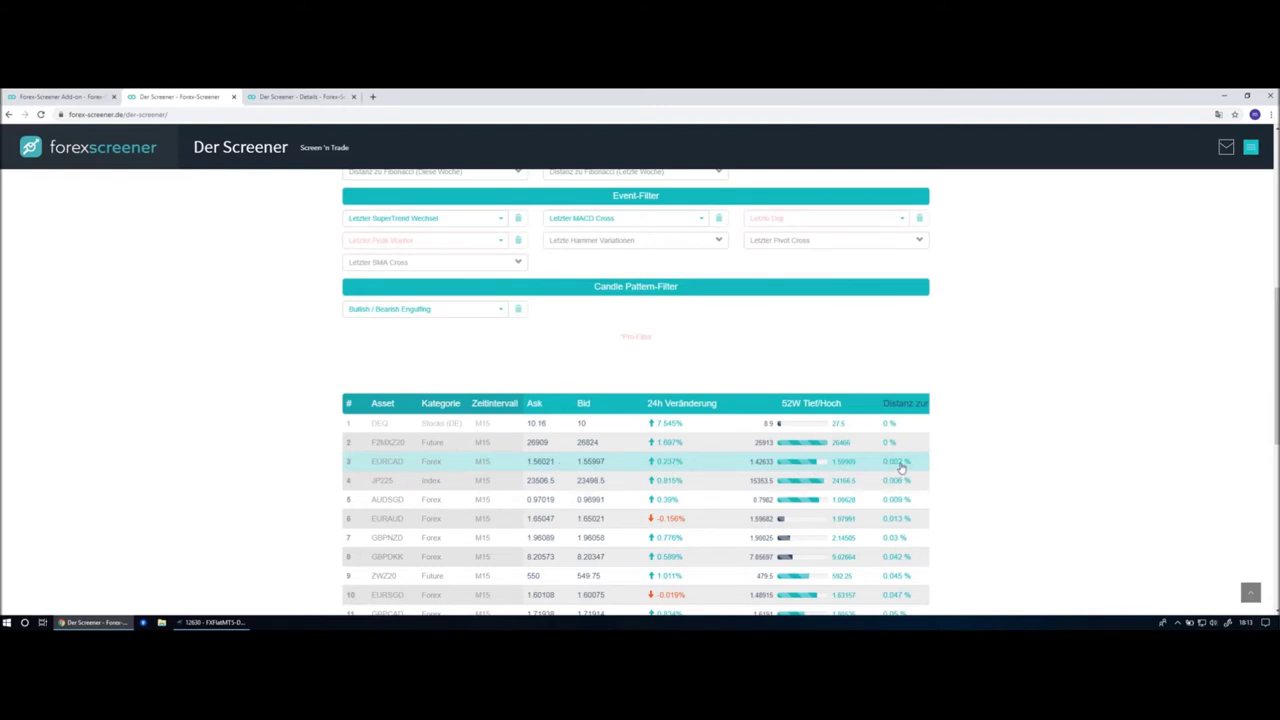
pyautogui.hscroll(1, 901, 466)
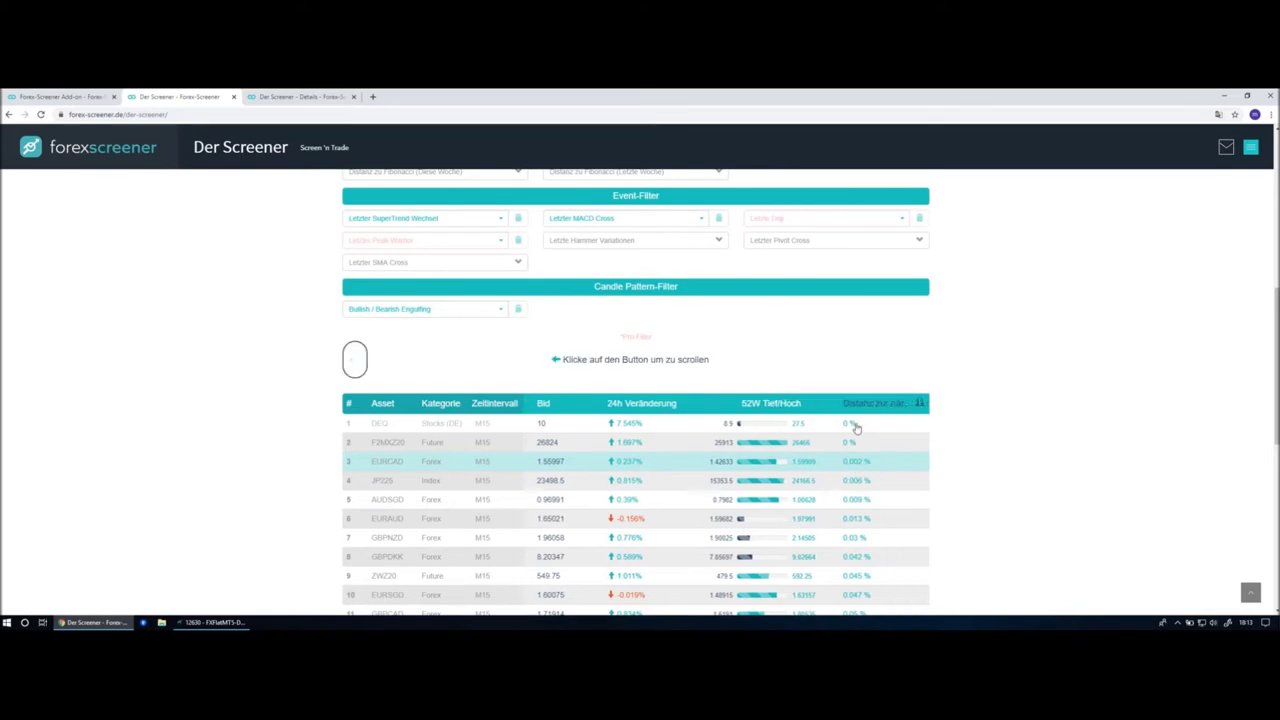
pyautogui.hscroll(-1, 714, 460)
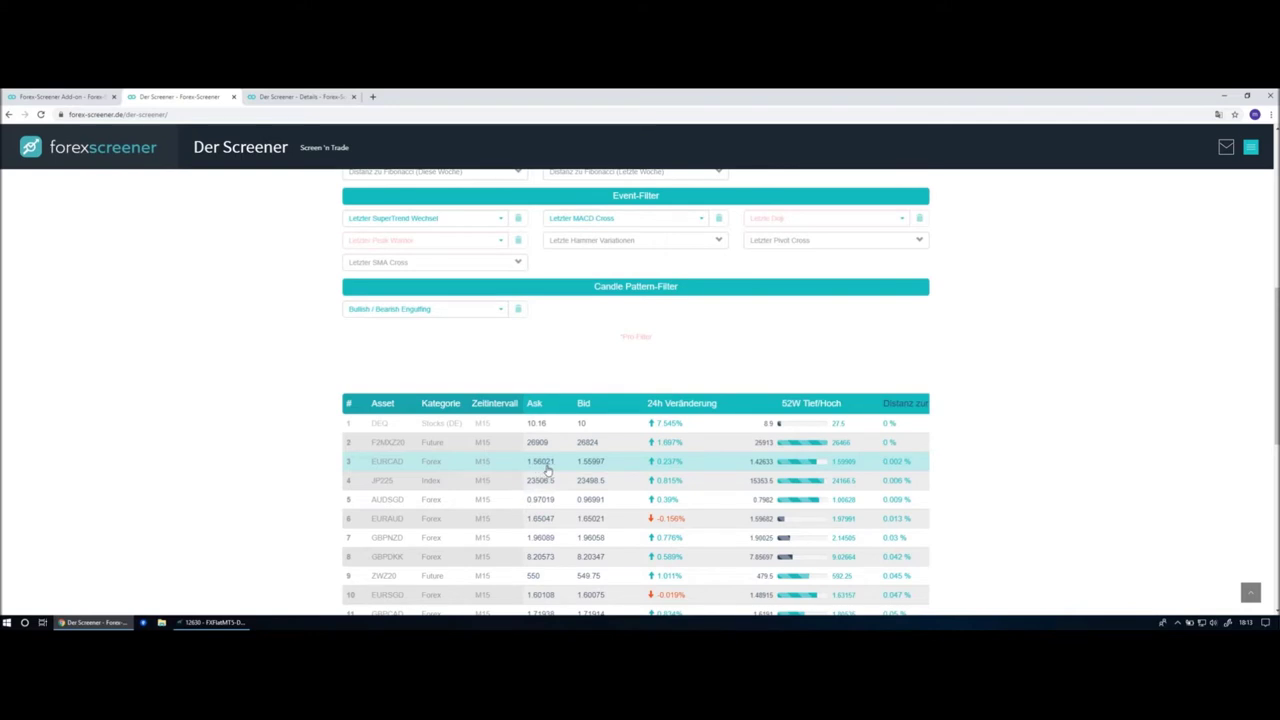
# Open the details of the EURCAD M15 result and view its chart preview.
pyautogui.click(600, 463)
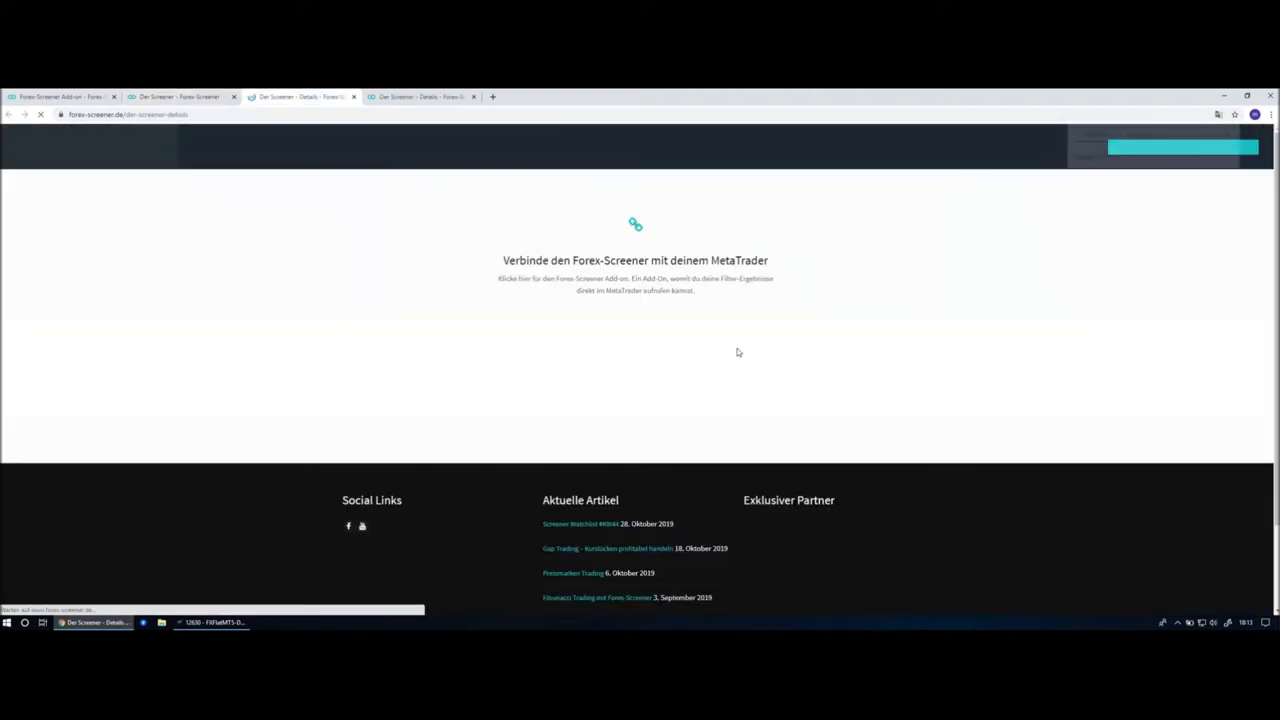
pyautogui.scroll(-2, 655, 386)
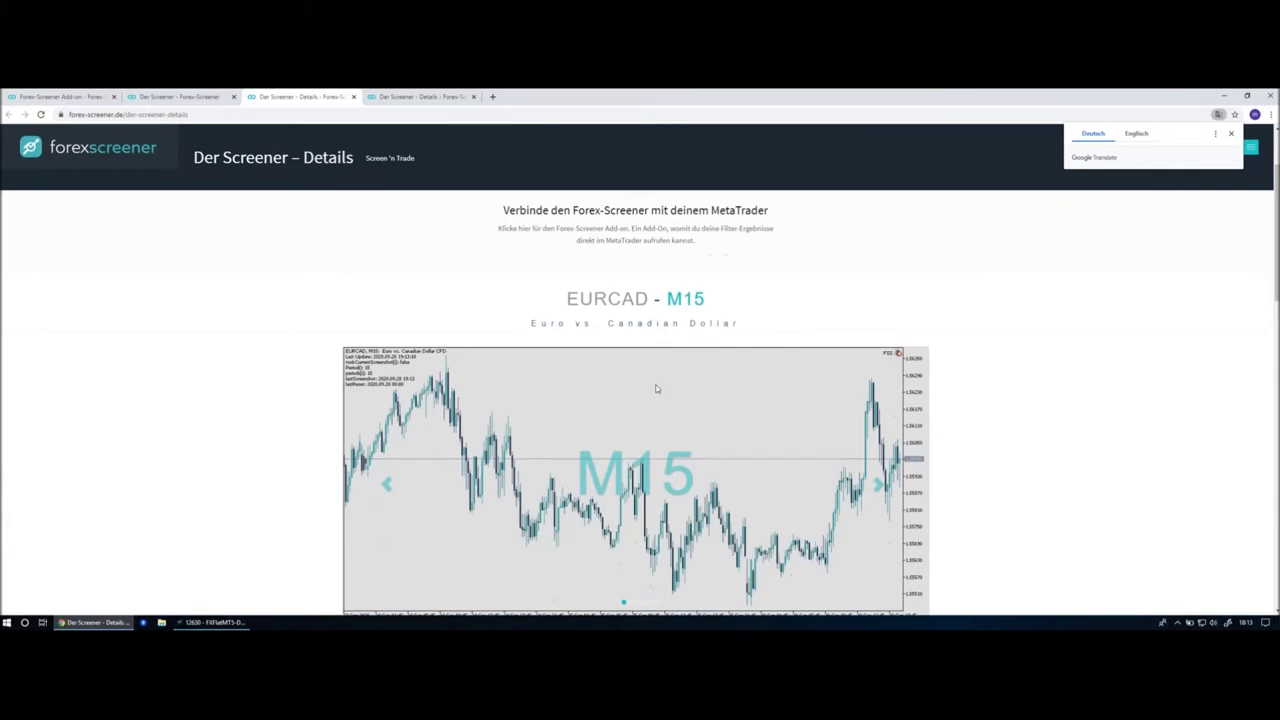
pyautogui.scroll(-1, 655, 388)
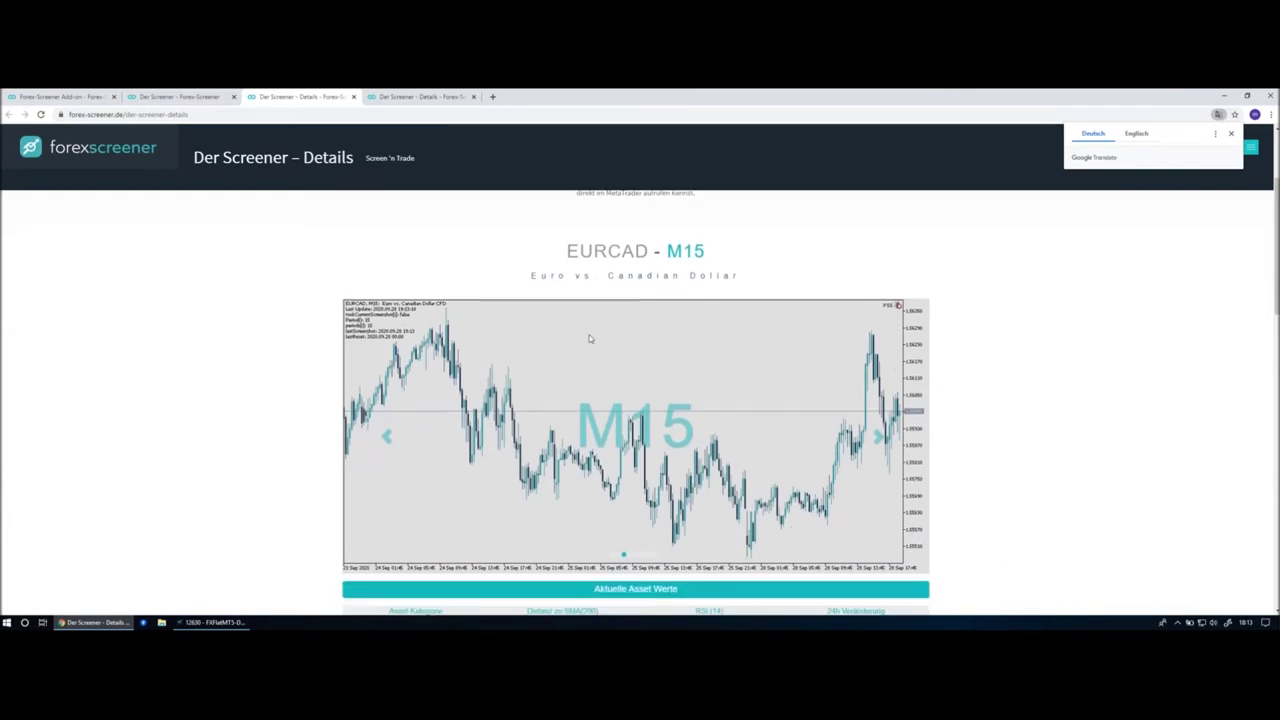
# In MetaTrader 5, inspect the horizontal price mark on the EURCAD M15 chart against the current price and earlier candles, and return to the newest candle.
pyautogui.click(212, 623)
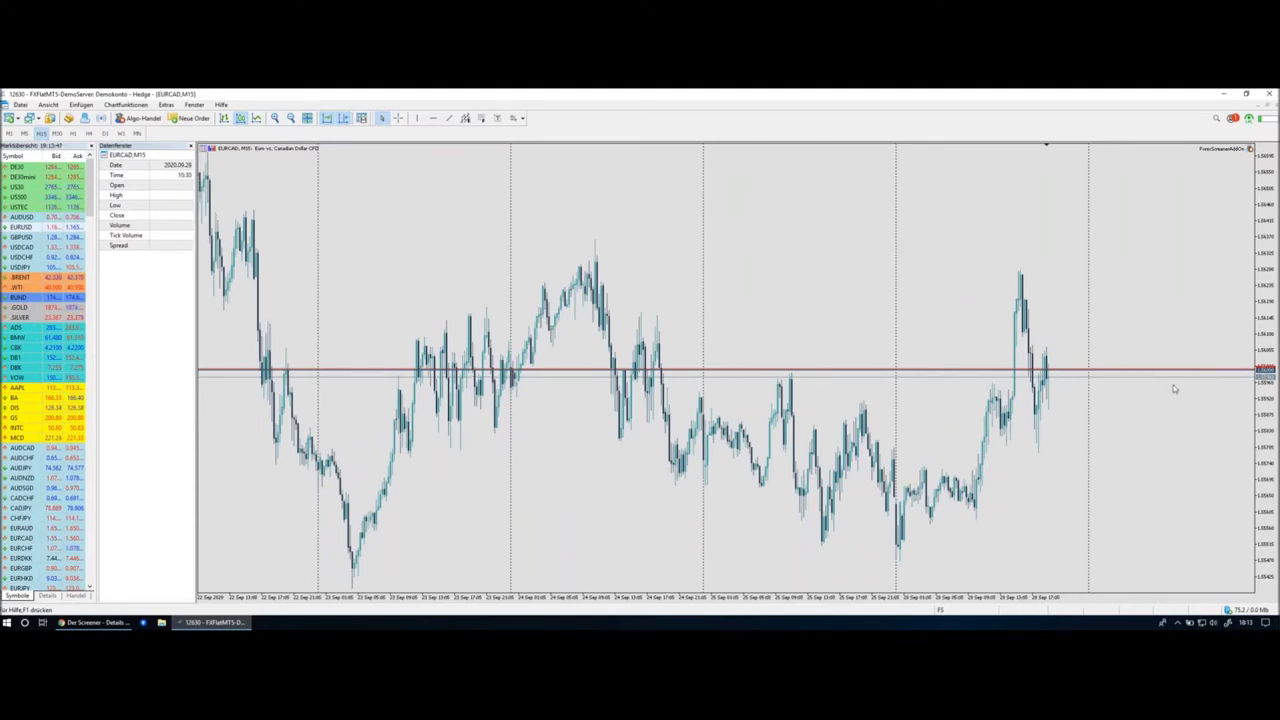
pyautogui.middleClick(1084, 390)
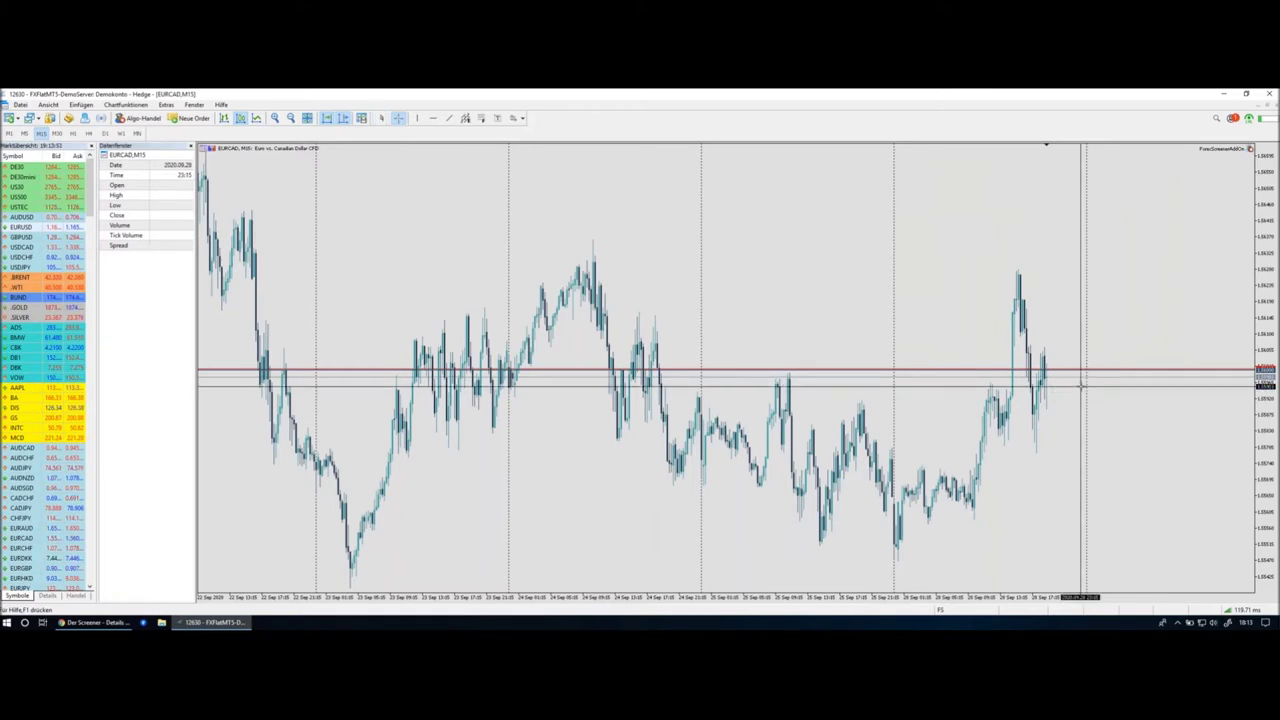
pyautogui.middleClick(1169, 378)
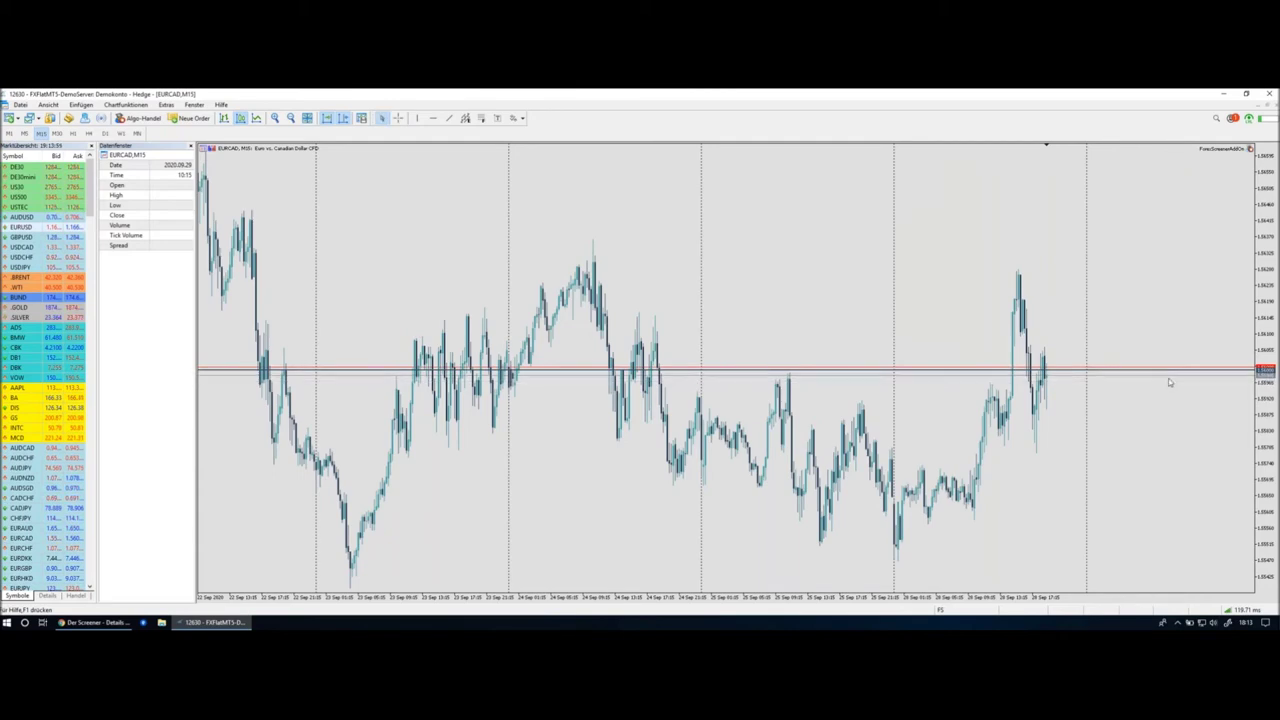
pyautogui.scroll(-10, 1165, 385)
pyautogui.scroll(10, 1165, 390)
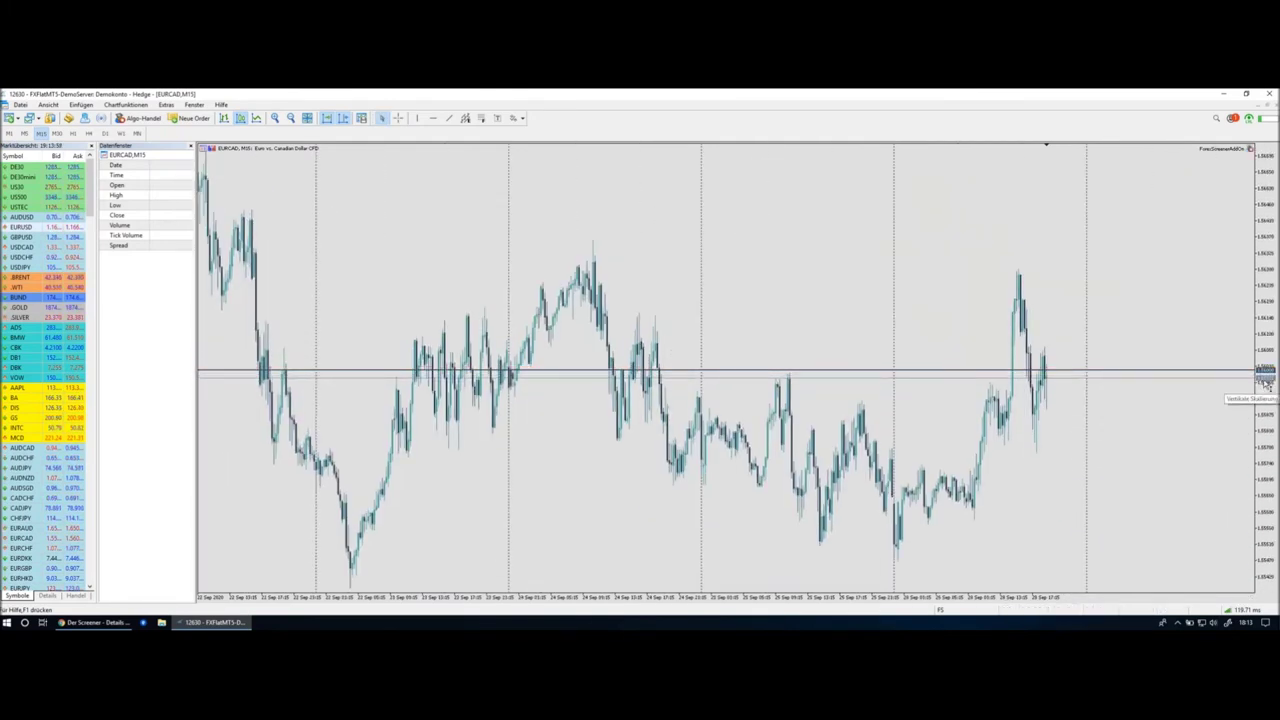
pyautogui.click(1072, 373)
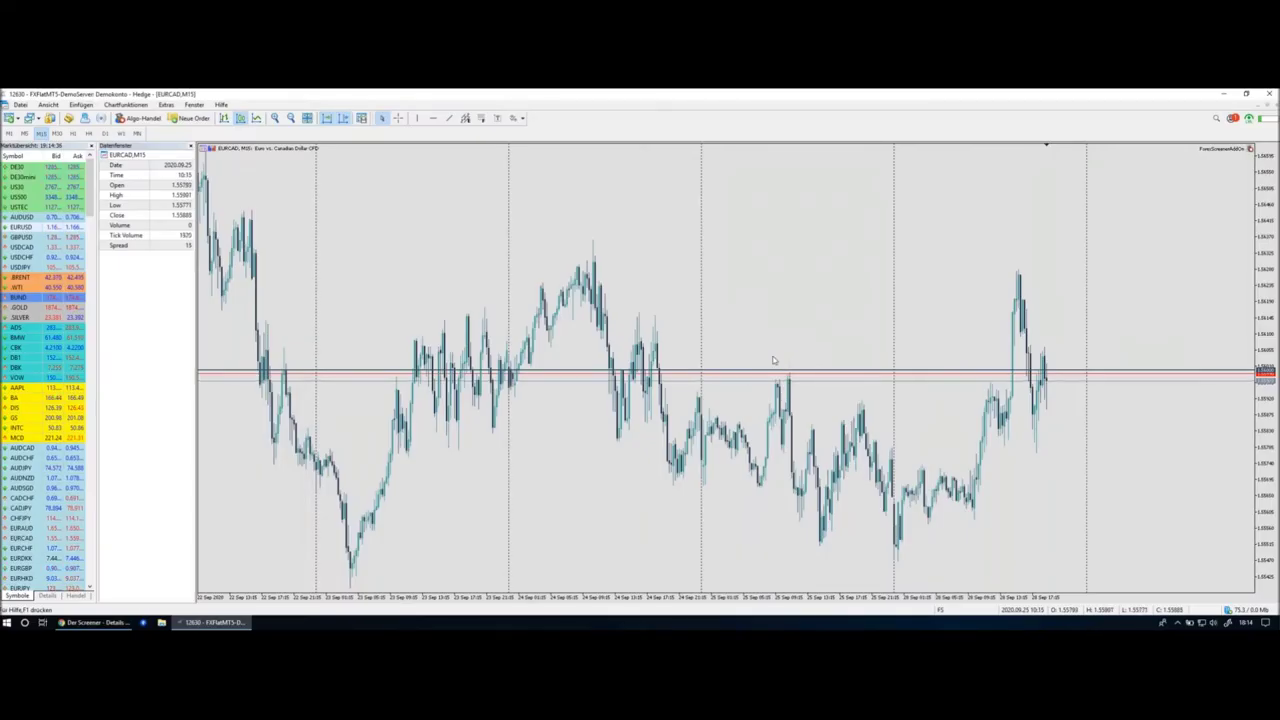
pyautogui.hscroll(-10, 773, 360)
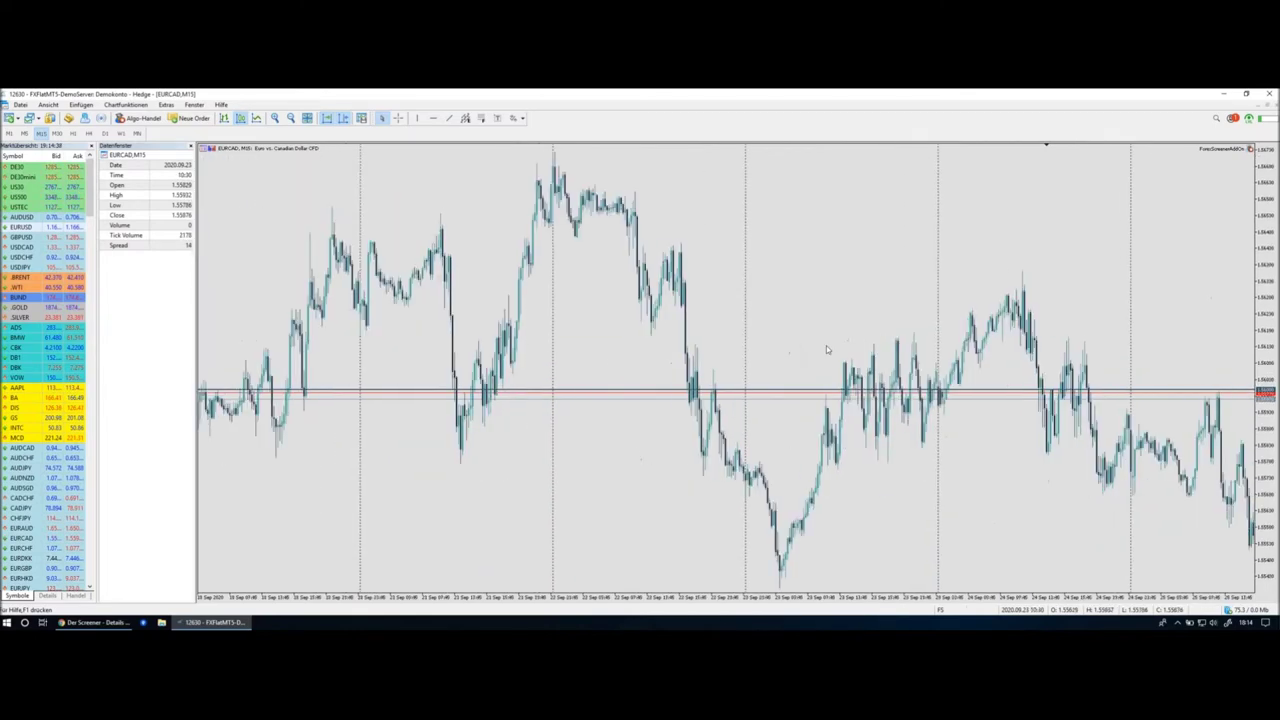
pyautogui.press('End')
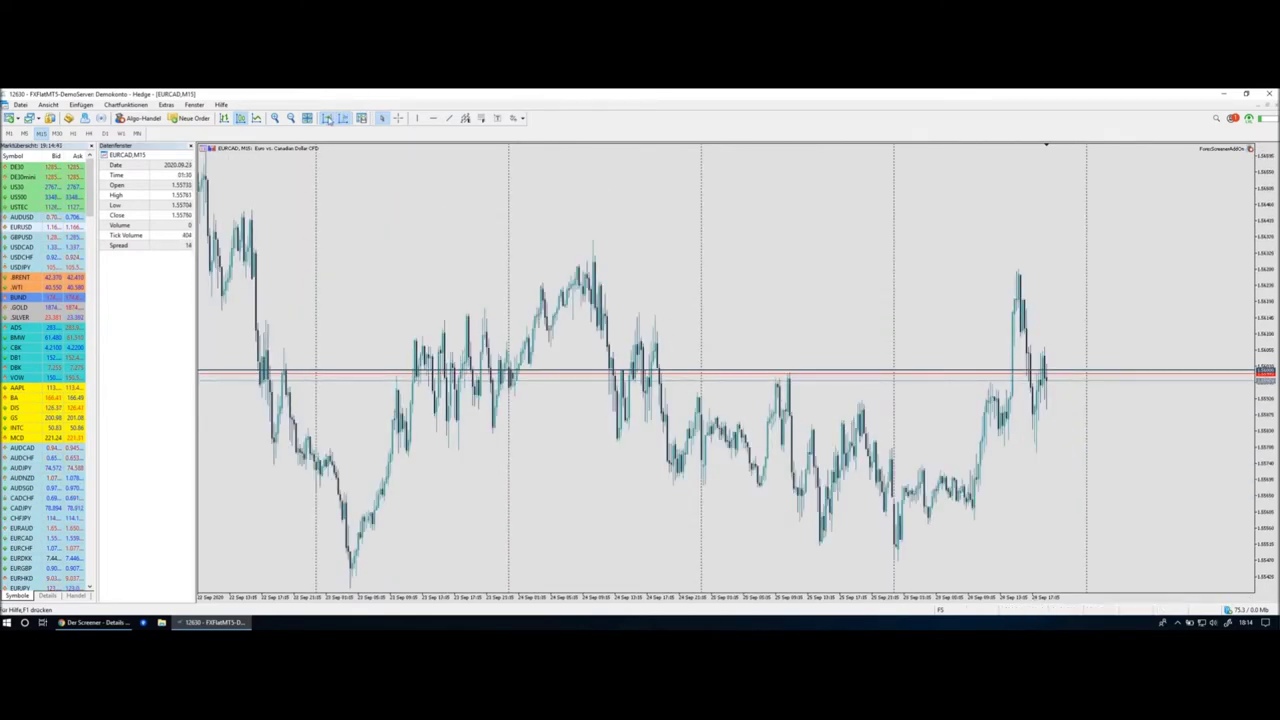
# Inspect how earlier EURCAD M15 candles reacted at the horizontal price marks, going back to early September 2020.
pyautogui.hscroll(-8, 731, 314)
pyautogui.hscroll(-5, 681, 300)
pyautogui.hscroll(-4, 681, 300)
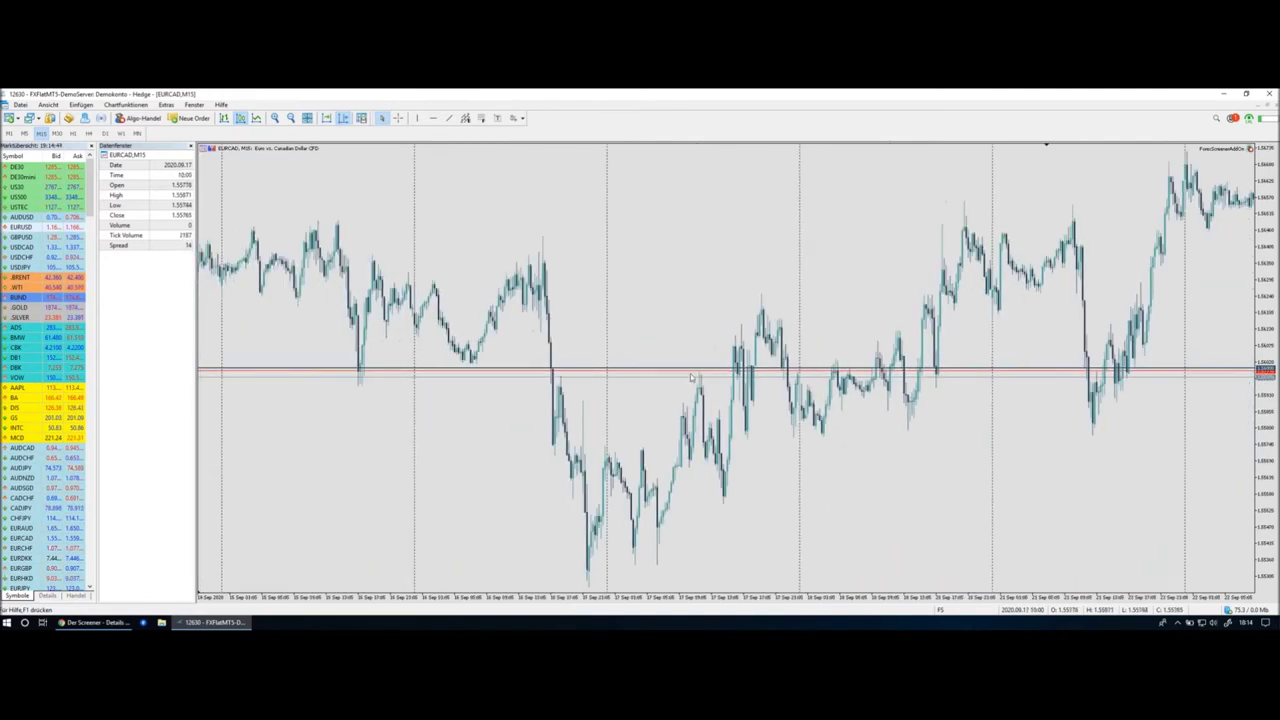
pyautogui.hscroll(-7, 629, 330)
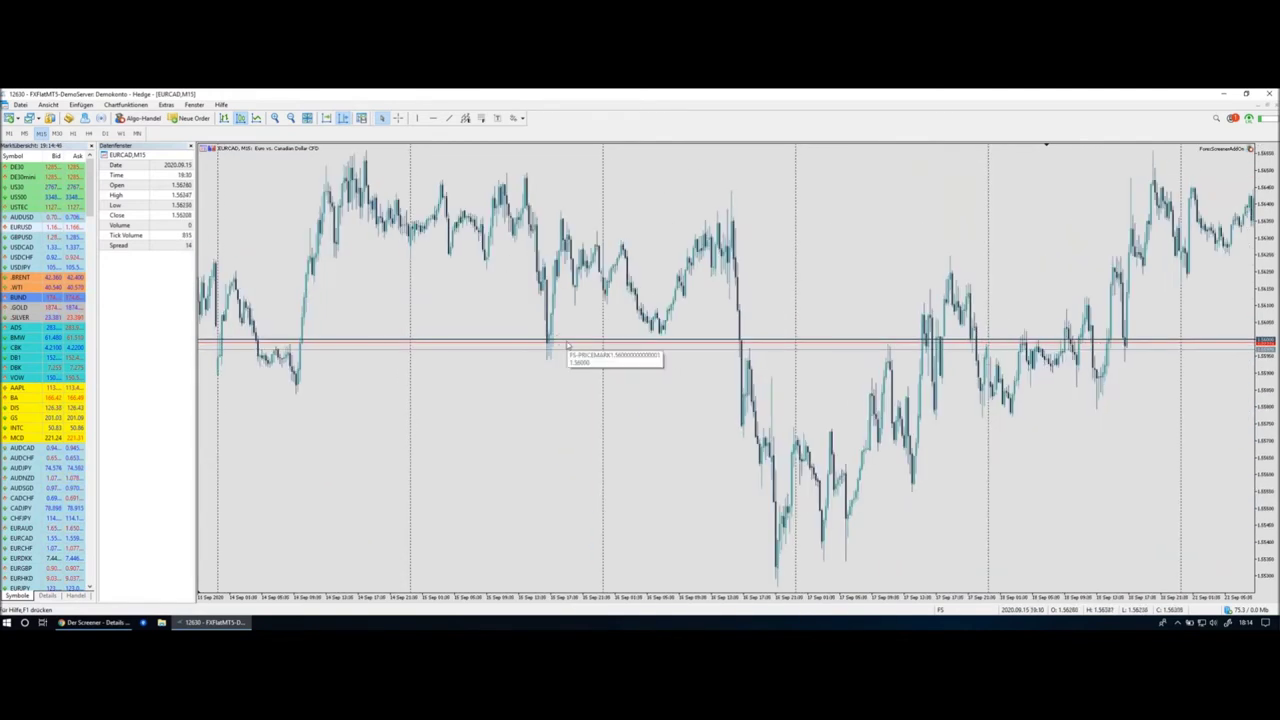
pyautogui.hscroll(-12, 567, 345)
pyautogui.hscroll(-14, 535, 250)
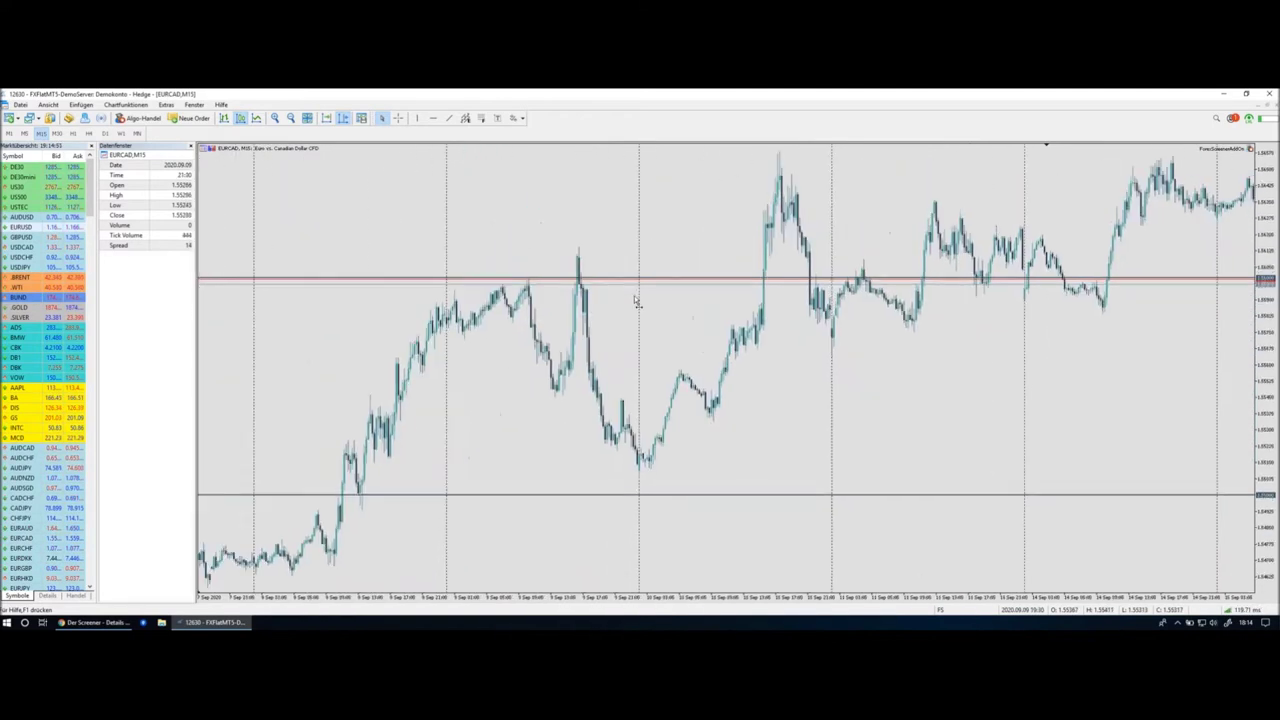
pyautogui.hscroll(-2, 636, 302)
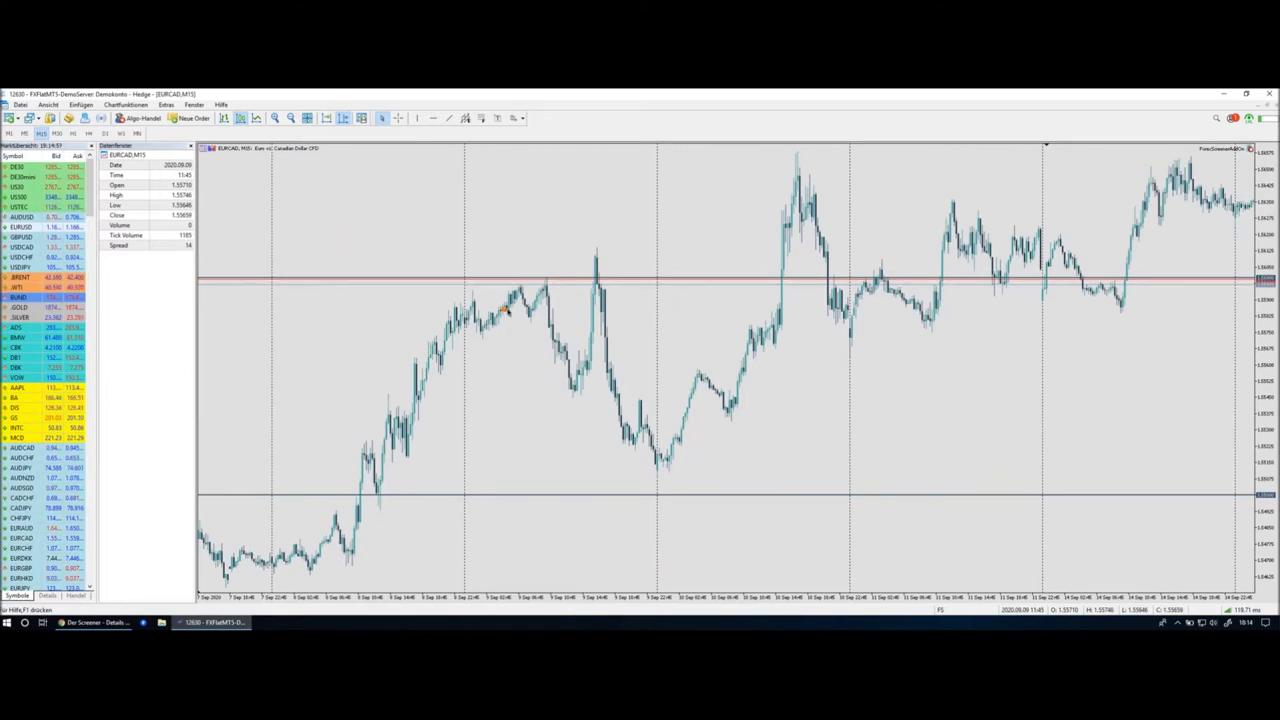
pyautogui.moveTo(554, 270)
pyautogui.mouseDown()
pyautogui.moveTo(430, 298)
pyautogui.moveTo(567, 296)
pyautogui.moveTo(550, 262)
pyautogui.mouseUp()
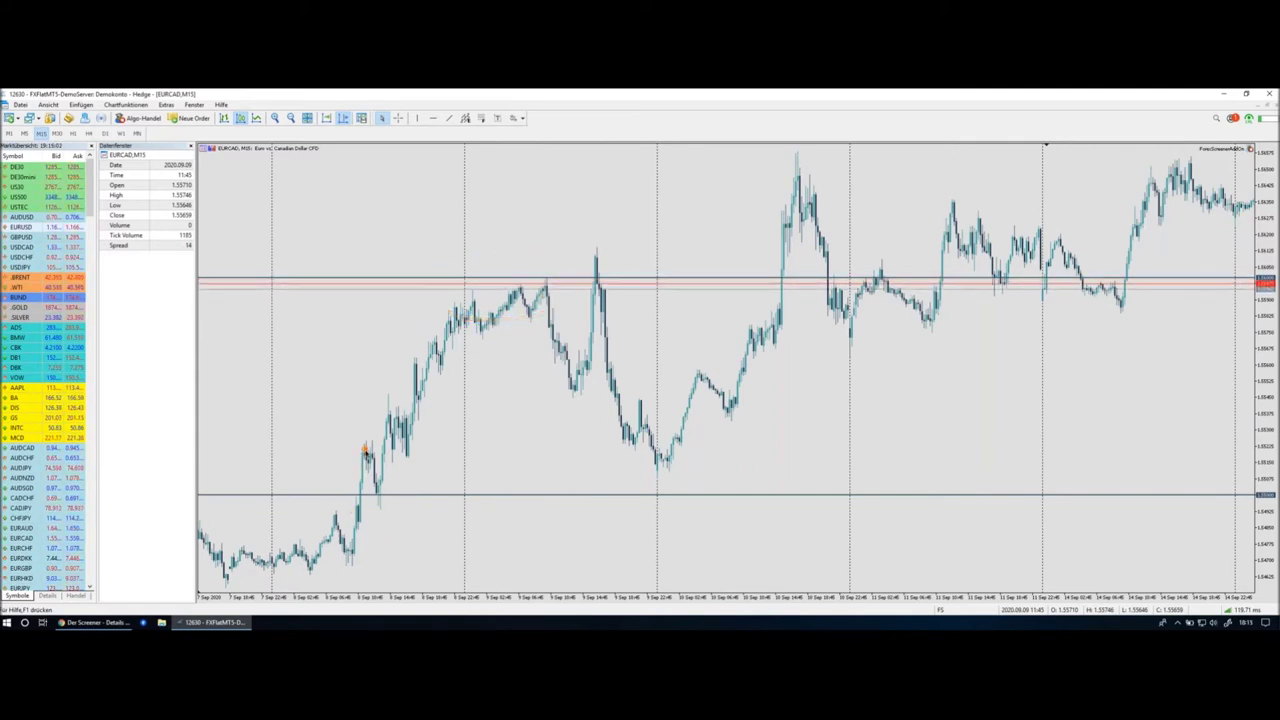
pyautogui.moveTo(384, 484)
pyautogui.mouseDown()
pyautogui.moveTo(370, 508)
pyautogui.moveTo(396, 498)
pyautogui.moveTo(374, 491)
pyautogui.mouseUp()
# Show the Navigator and locate the ForexScreenerAddOn expert among the advisors.
pyautogui.hotkey('ctrl', 'n')
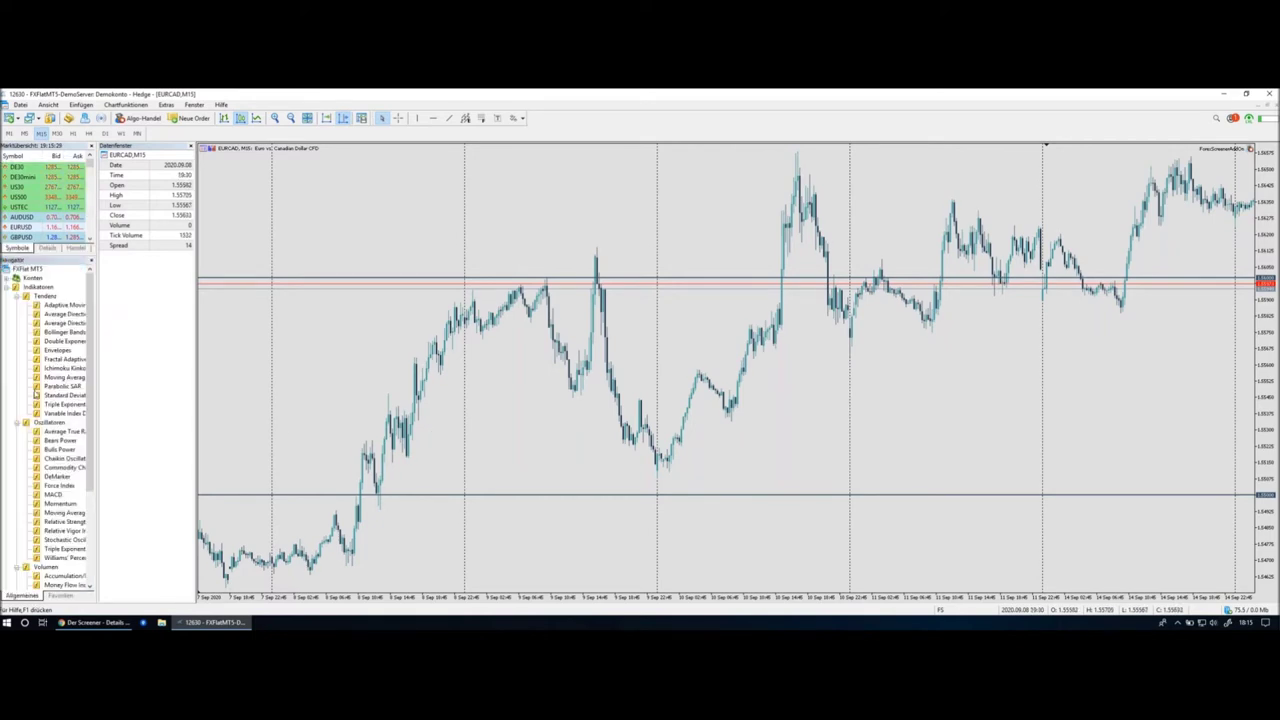
pyautogui.scroll(-1, 88, 367)
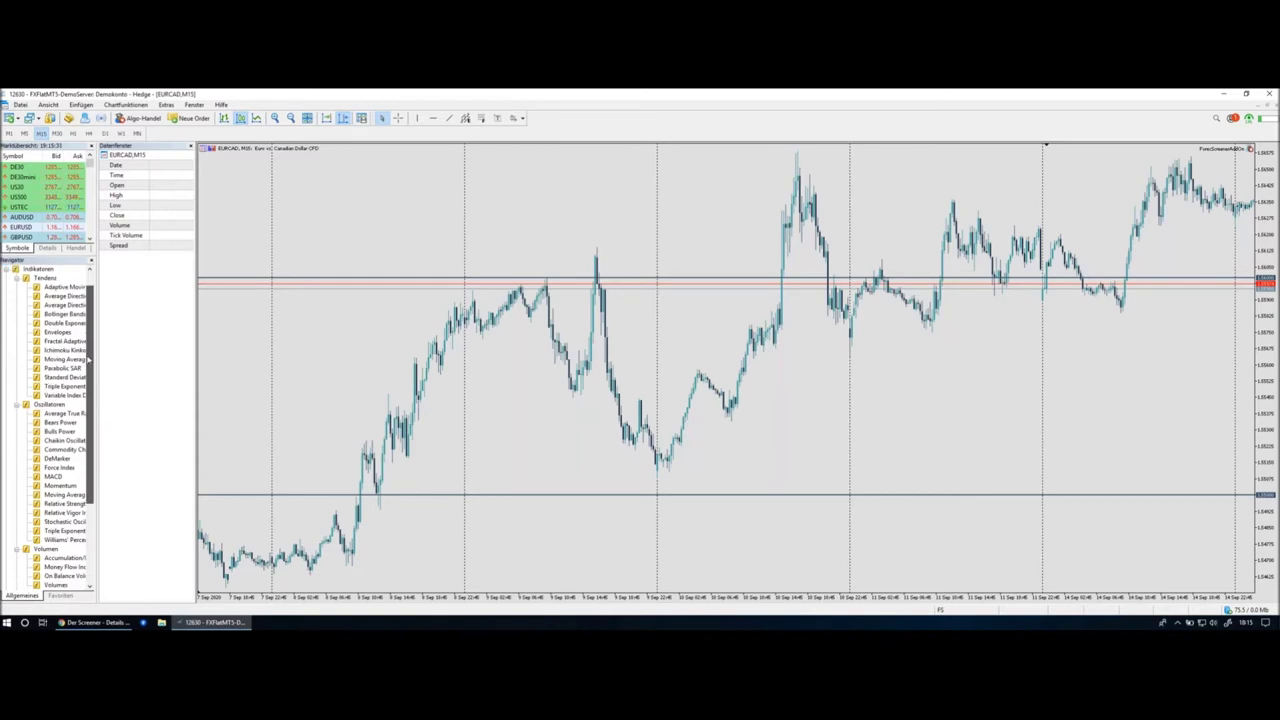
pyautogui.moveTo(88, 367); pyautogui.dragTo(89, 442)
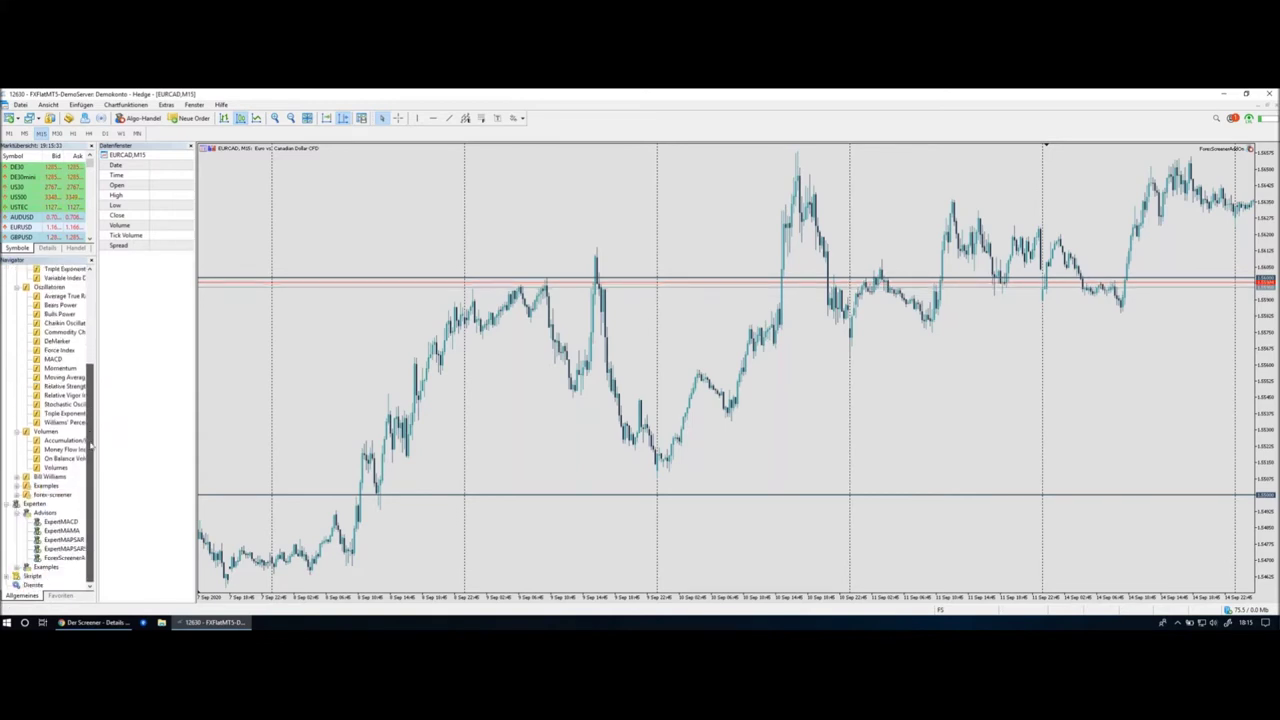
pyautogui.click(63, 560)
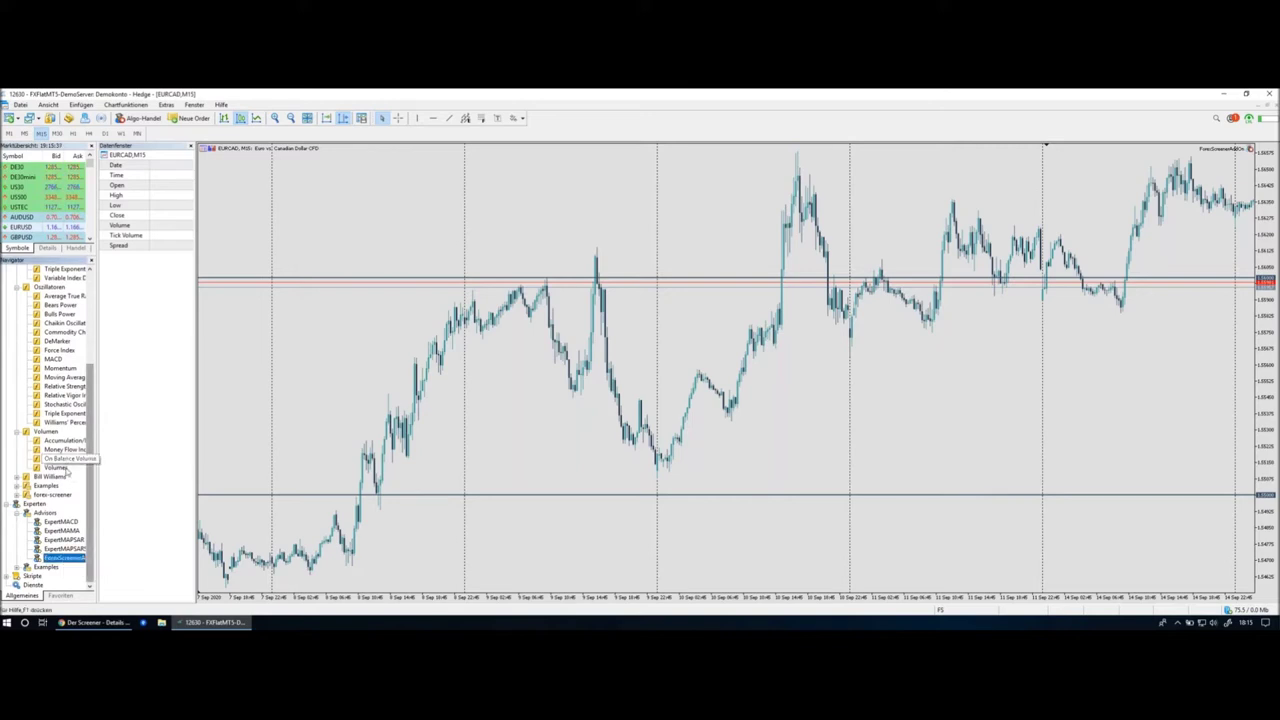
pyautogui.click(79, 562)
# Open a new chart window for DE30mini and apply the FS_Template template to it.
pyautogui.rightClick(31, 178)
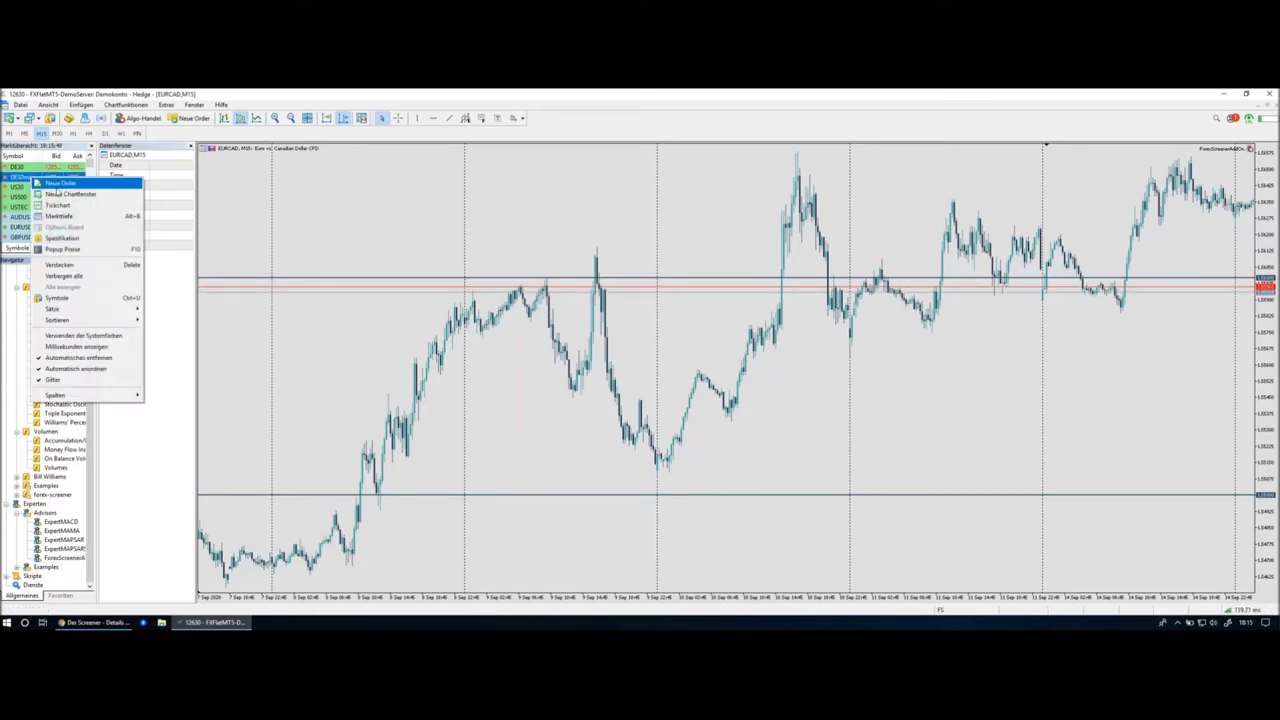
pyautogui.click(60, 194)
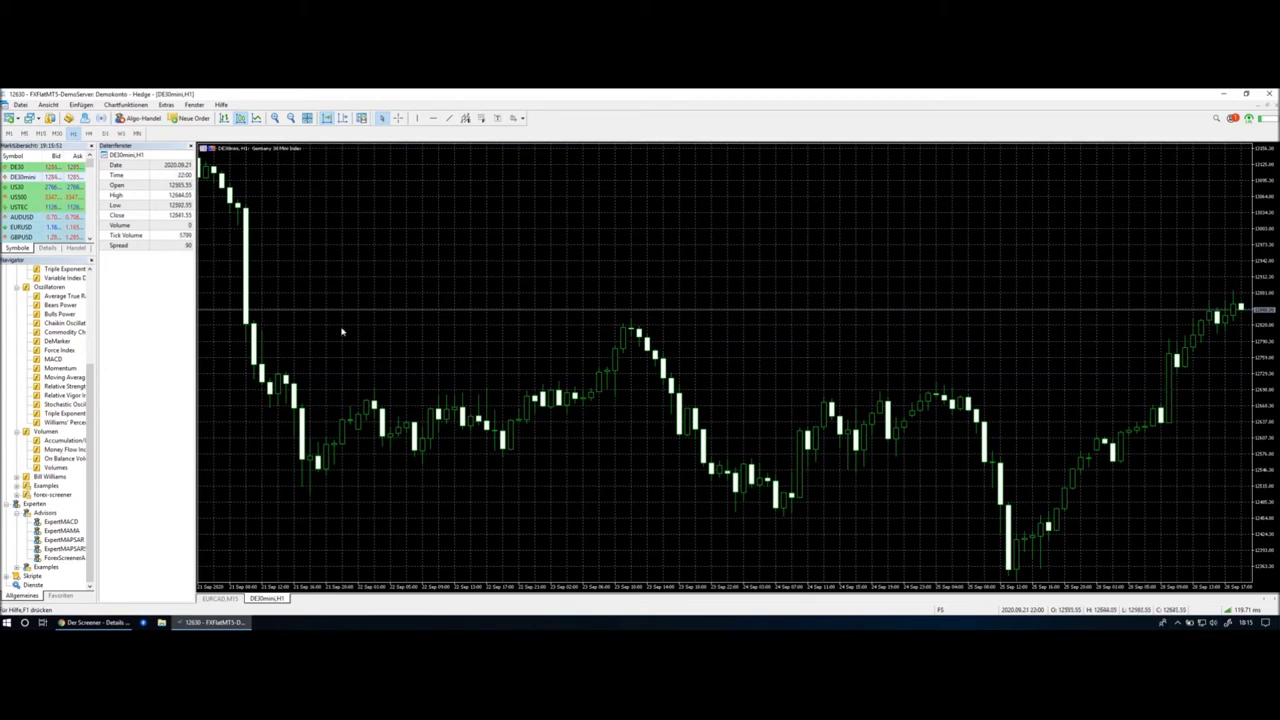
pyautogui.rightClick(444, 354)
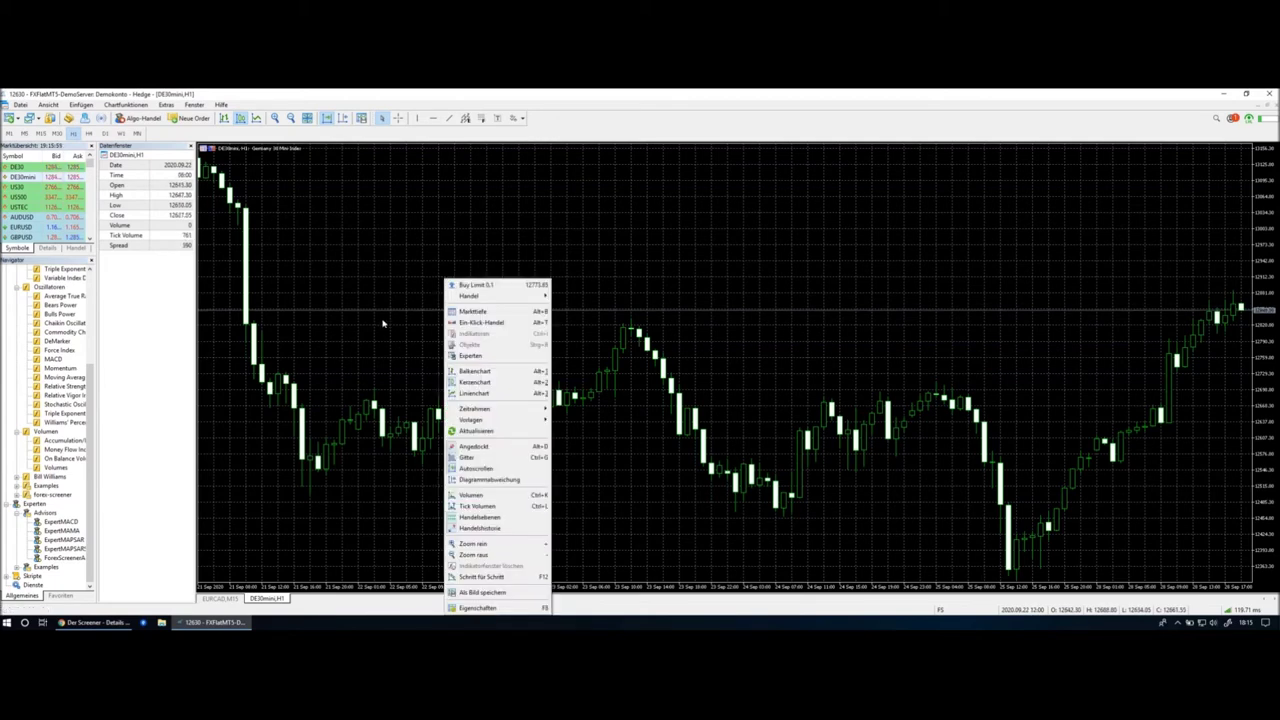
pyautogui.moveTo(505, 420)
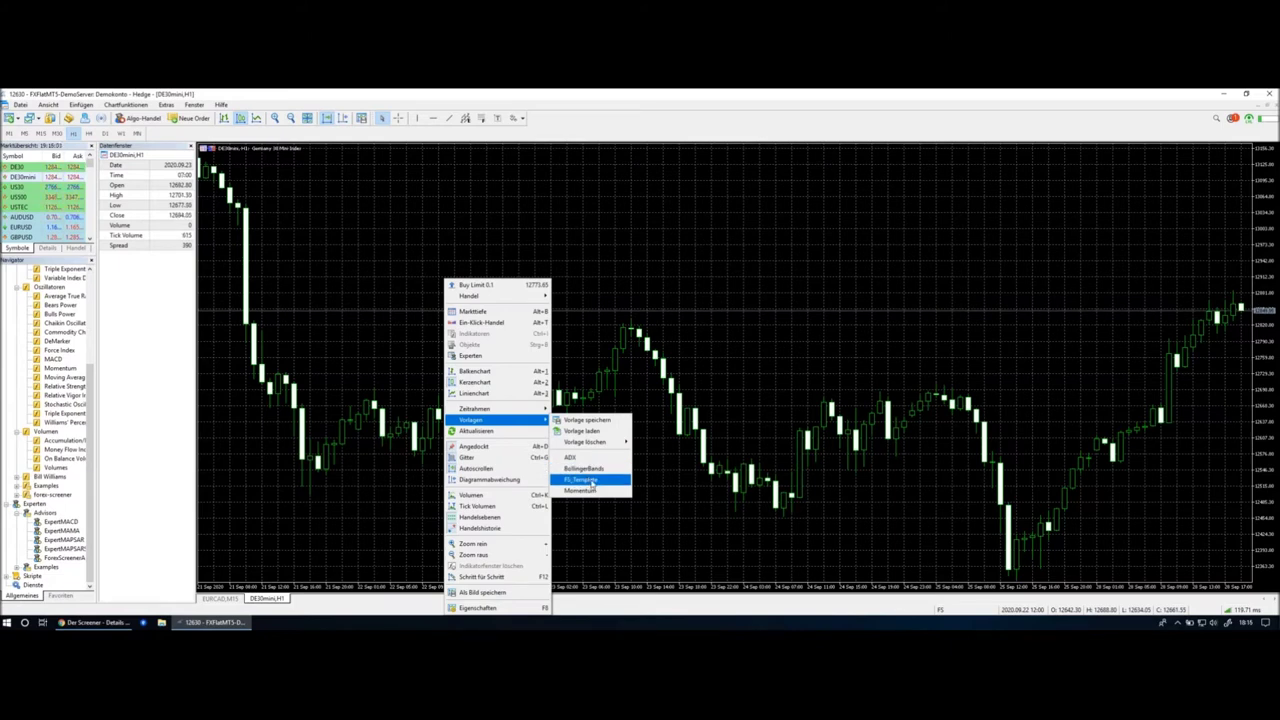
pyautogui.click(591, 482)
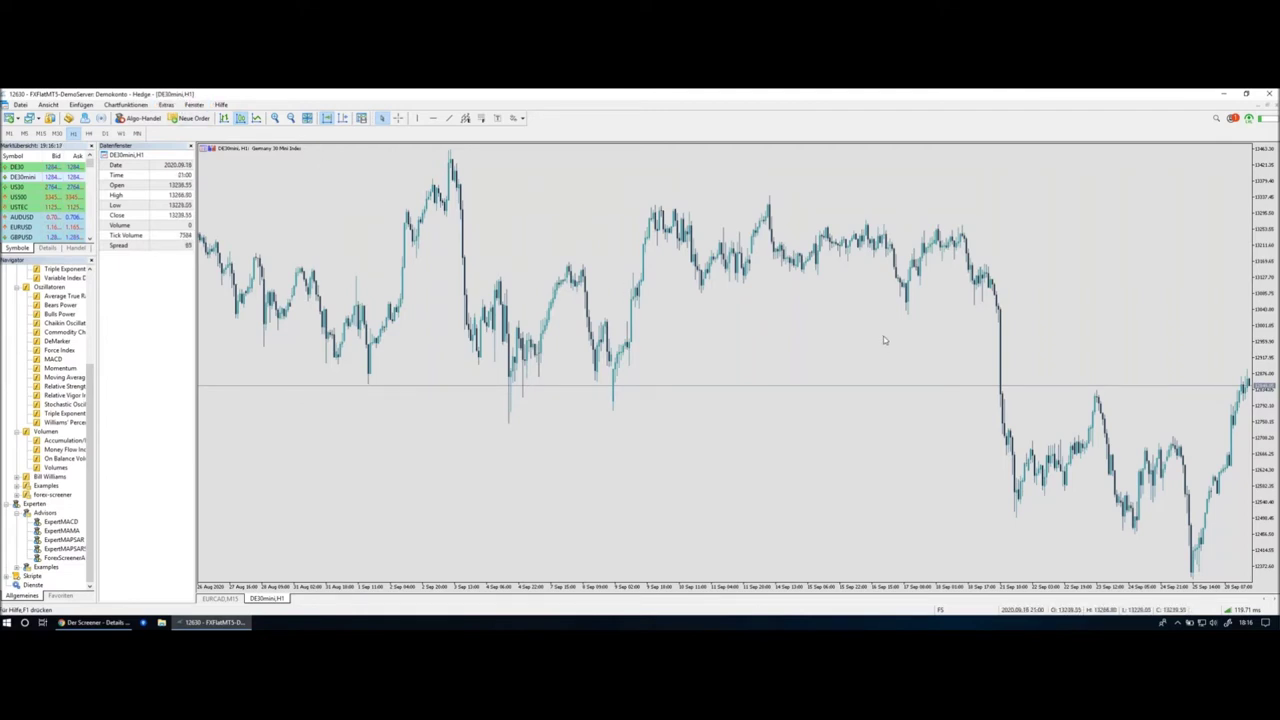
# Enable the ask price line and the period separators in the DE30mini chart's properties.
pyautogui.rightClick(843, 341)
pyautogui.click(925, 609)
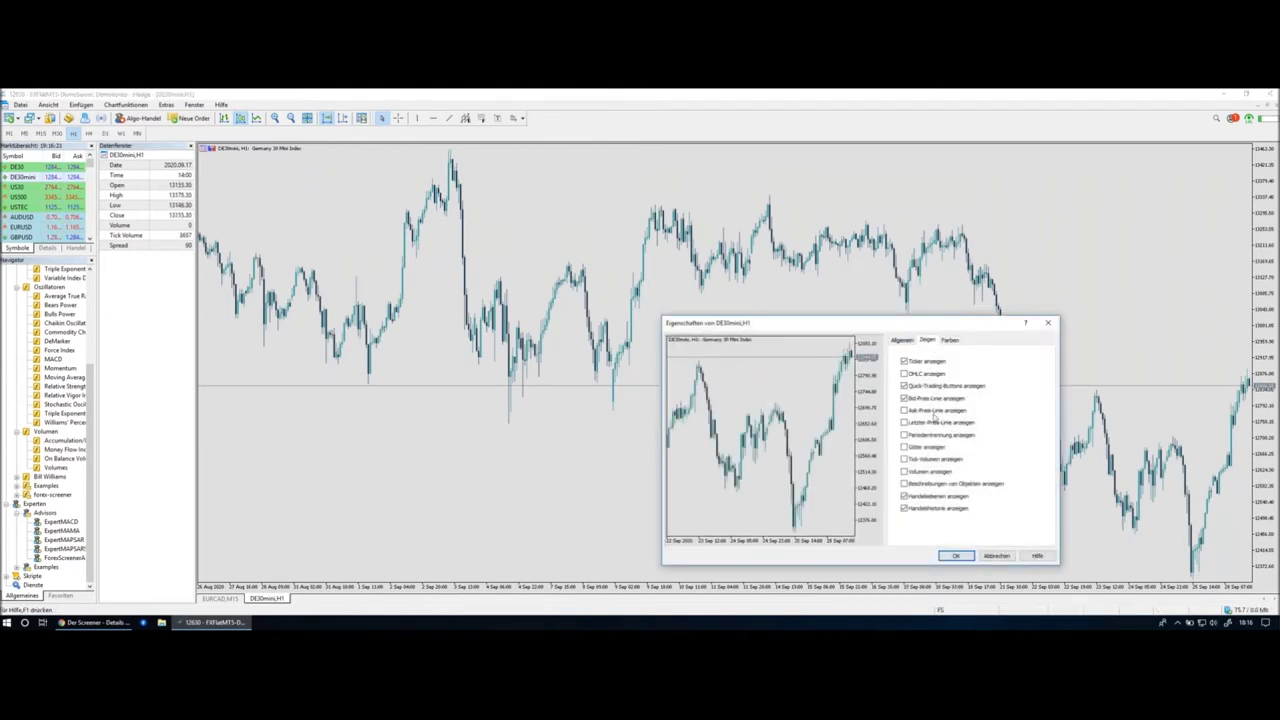
pyautogui.click(925, 415)
pyautogui.click(915, 435)
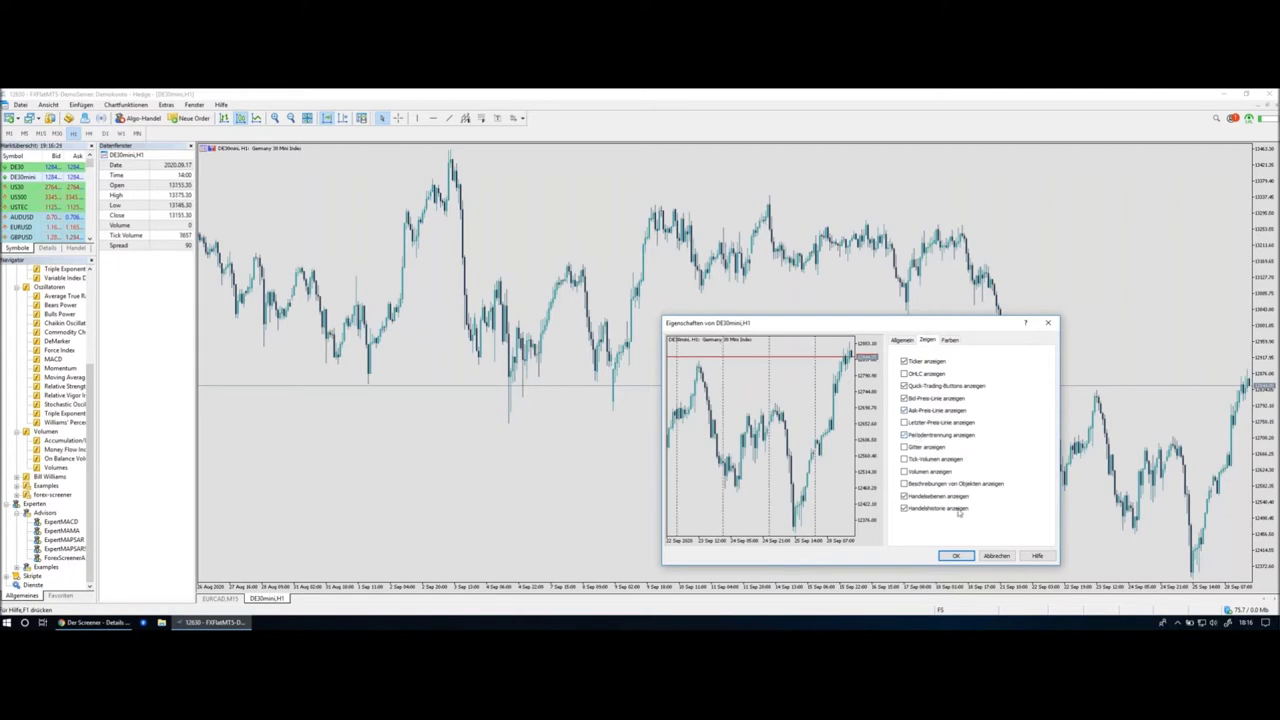
pyautogui.click(955, 555)
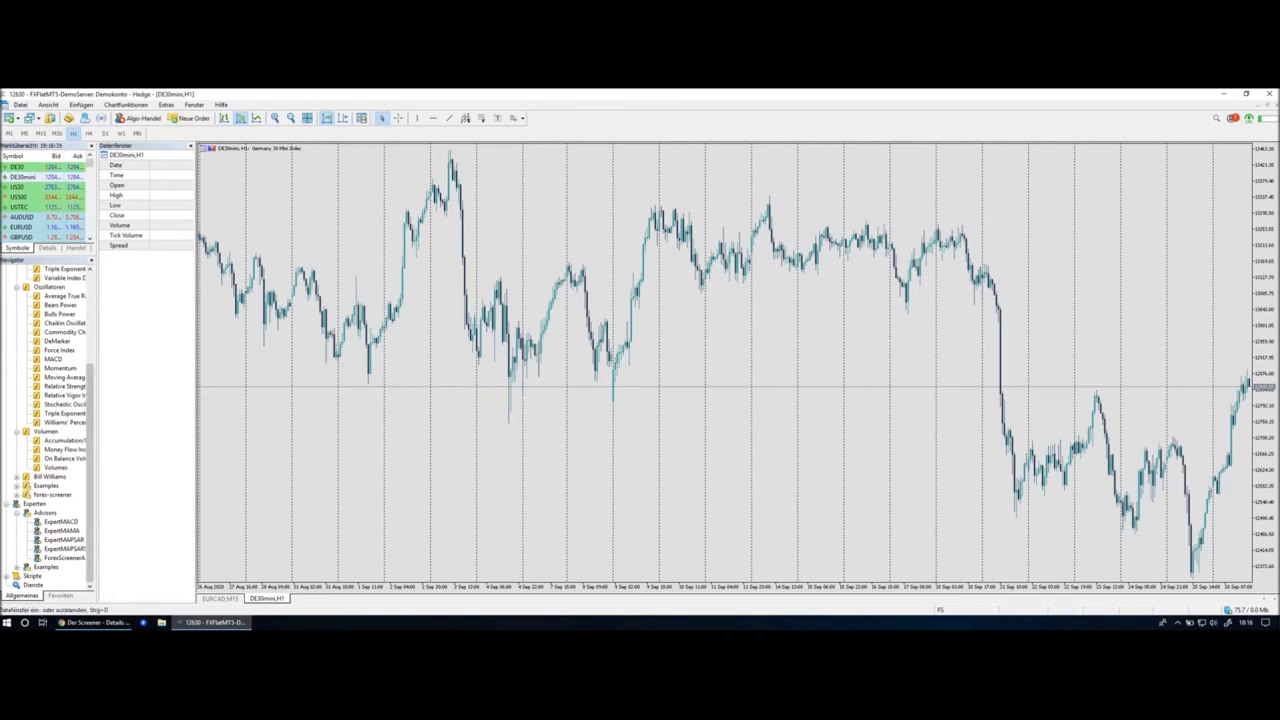
# Open the ForexScreenerAddOn settings for the DE30mini chart, view the e-mail address input, and close them without applying.
pyautogui.doubleClick(62, 557)
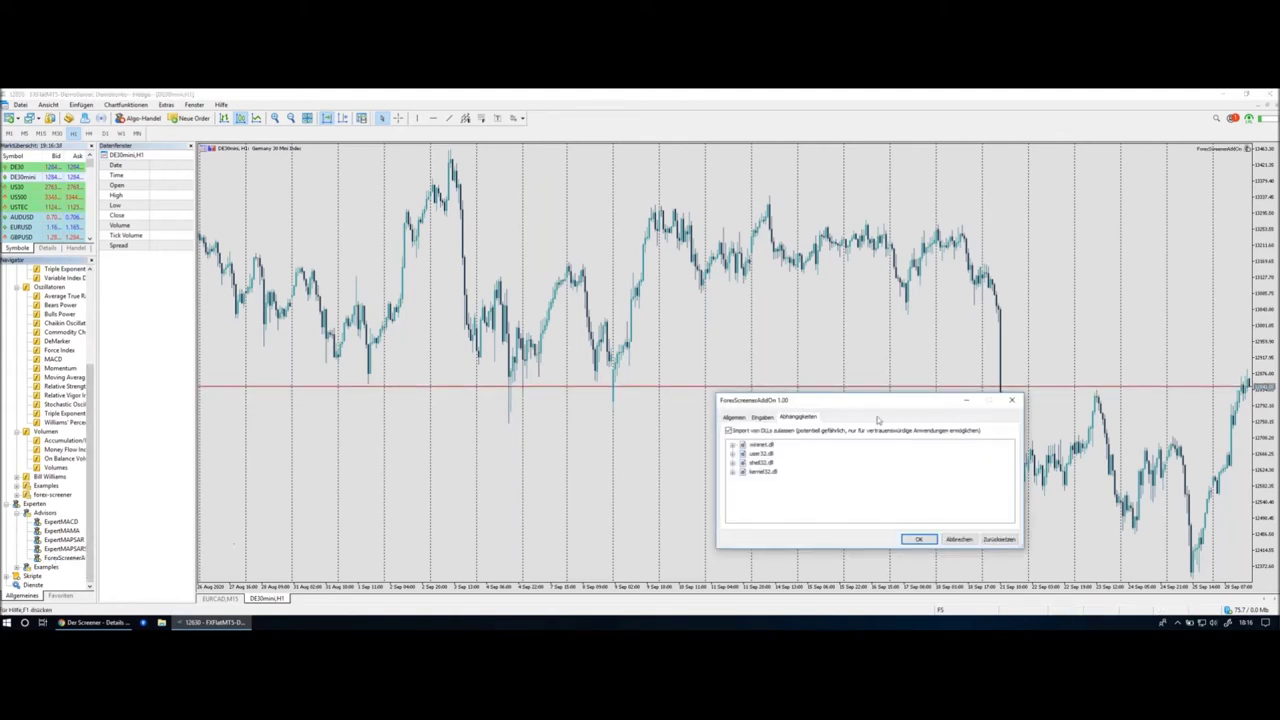
pyautogui.click(764, 417)
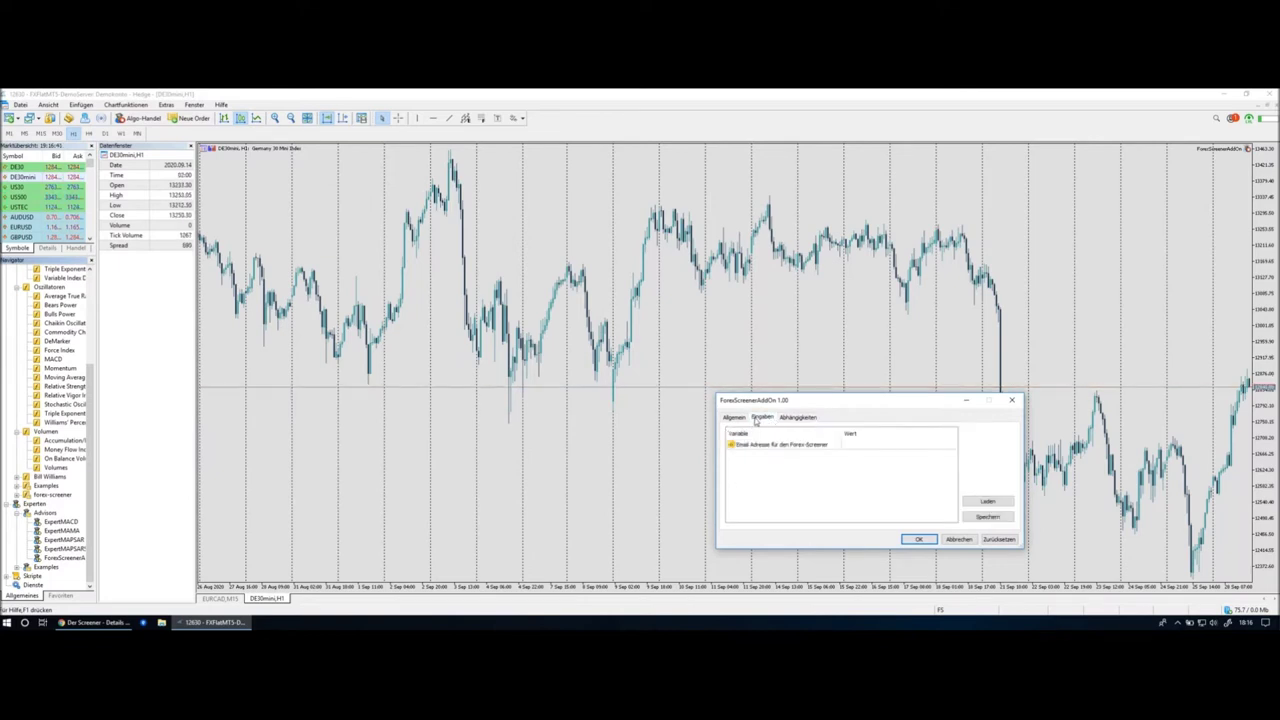
pyautogui.moveTo(783, 406); pyautogui.dragTo(768, 387)
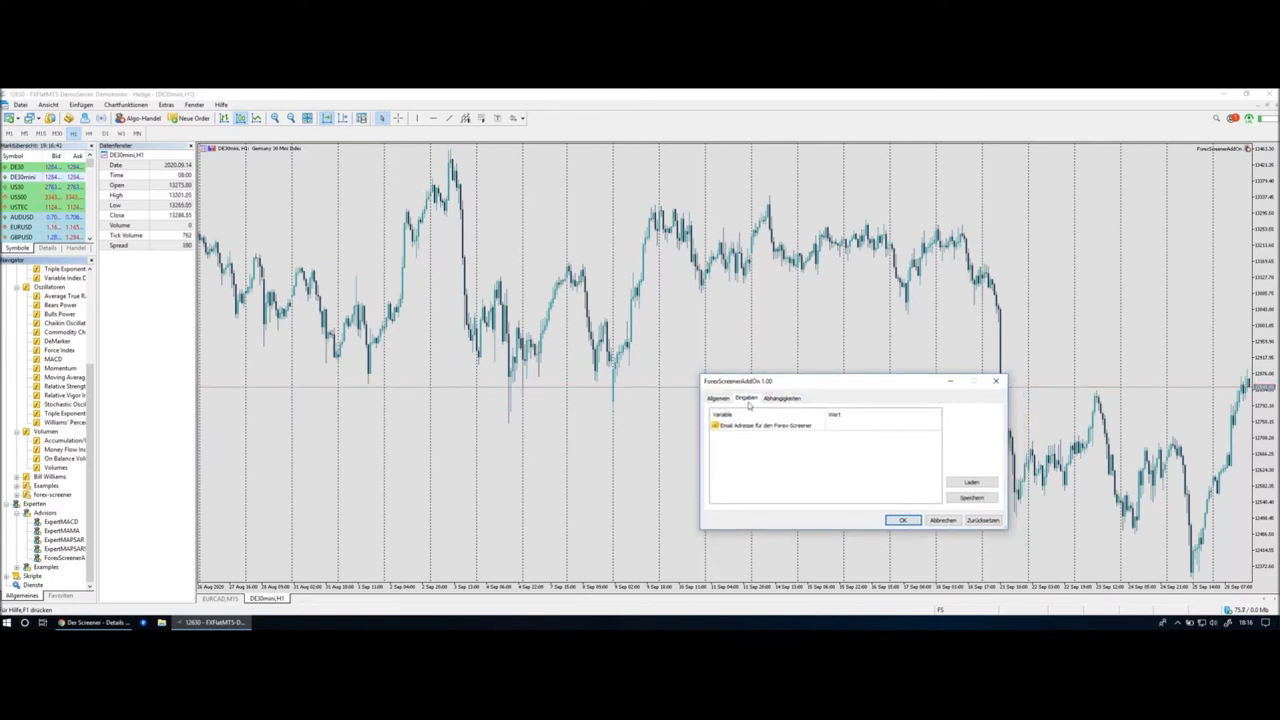
pyautogui.doubleClick(839, 426)
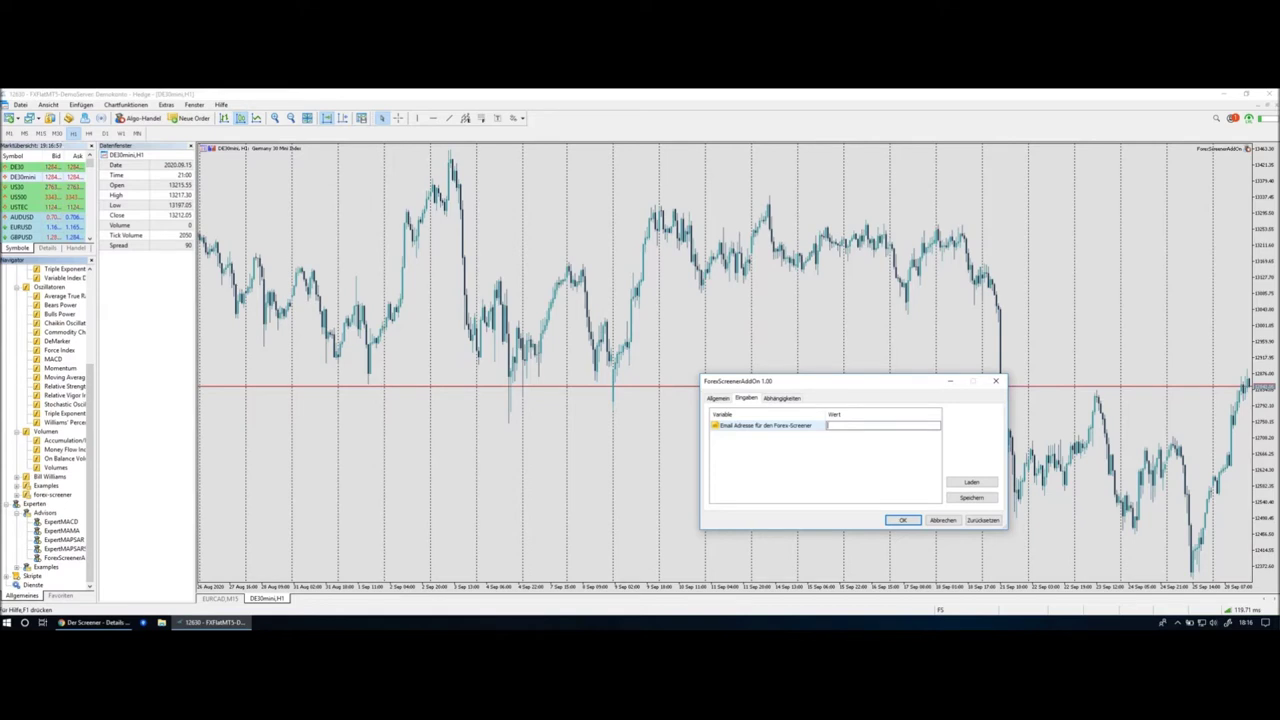
pyautogui.click(995, 381)
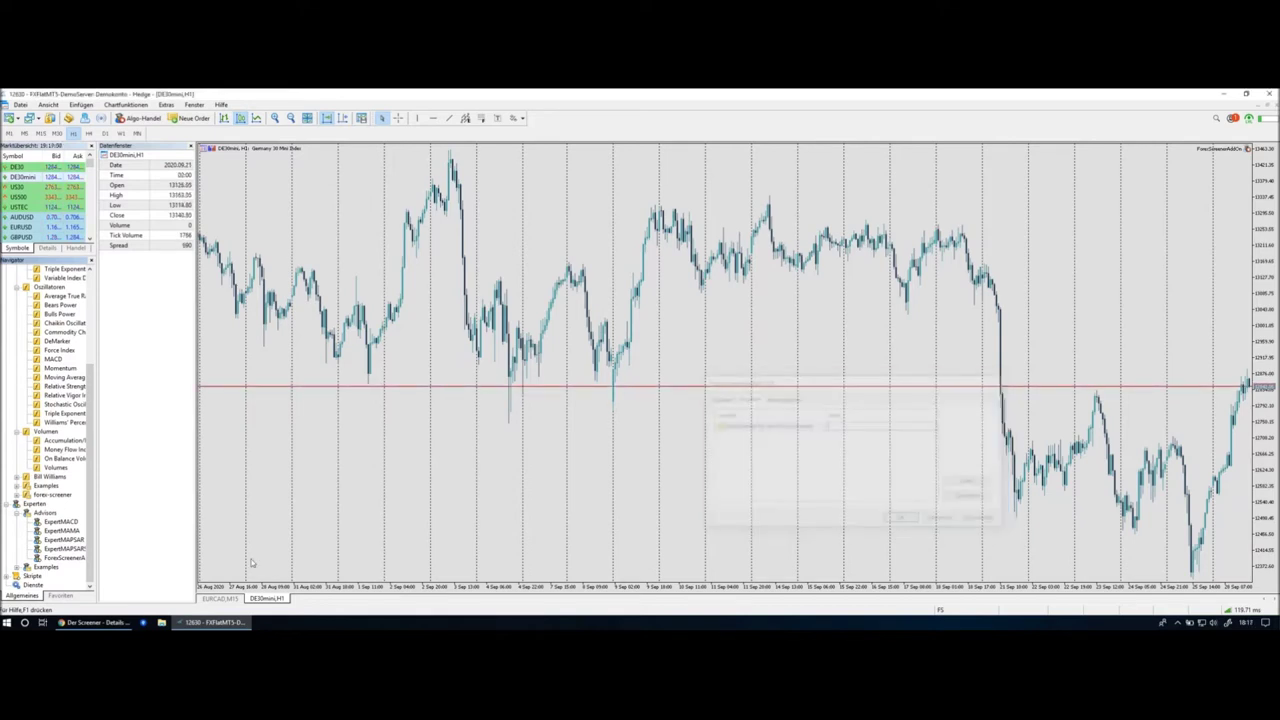
# Return to the EURCAD M15 chart, switch to the Chrome browser, and close both Der Screener details pages.
pyautogui.click(221, 598)
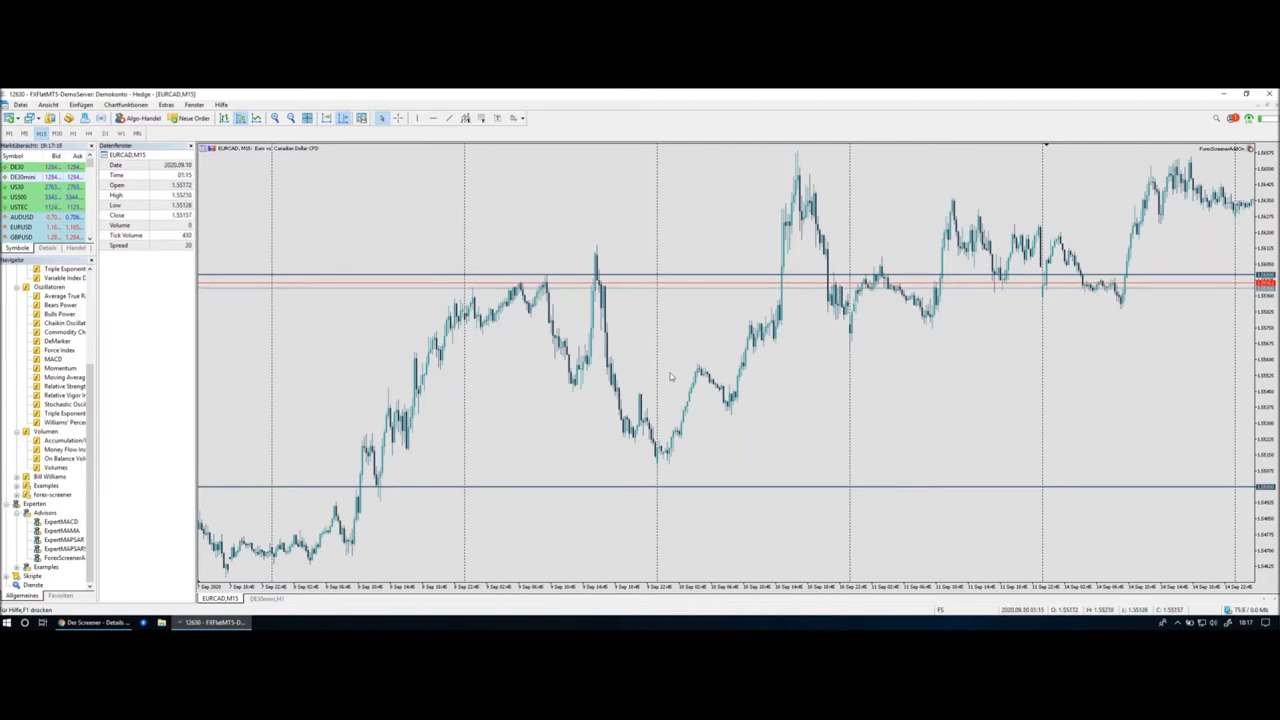
pyautogui.click(97, 624)
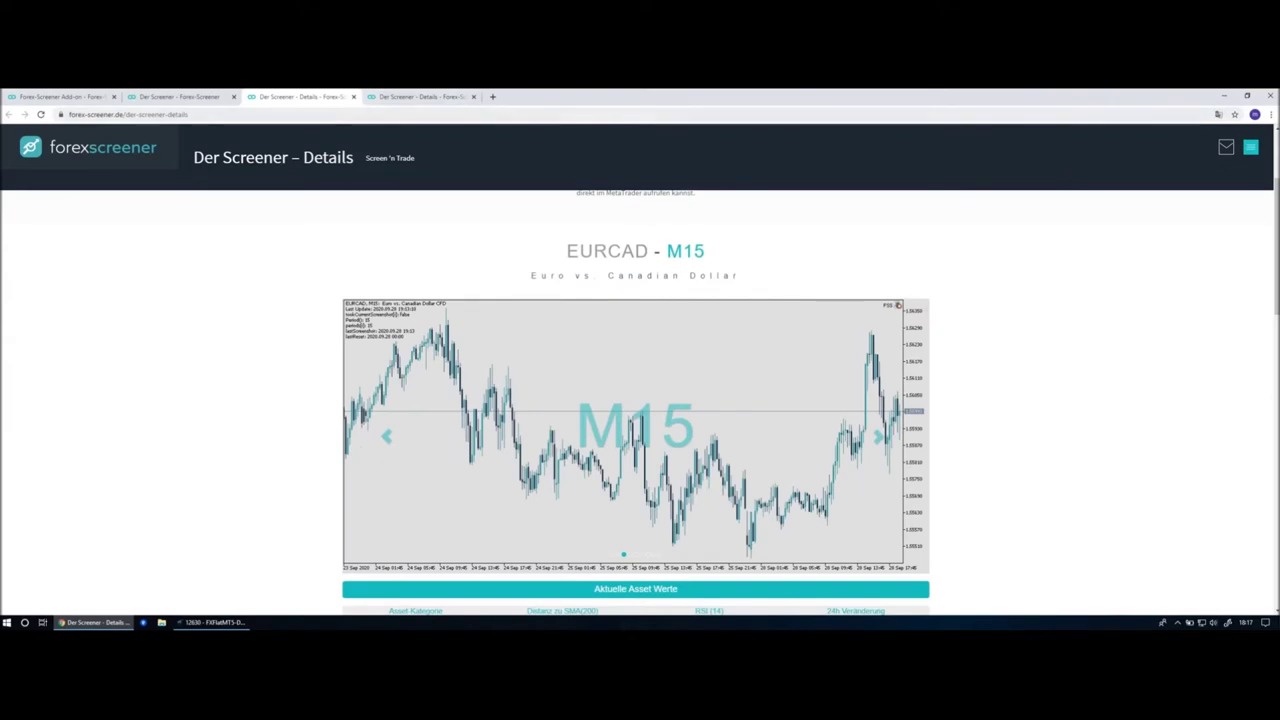
pyautogui.click(353, 97)
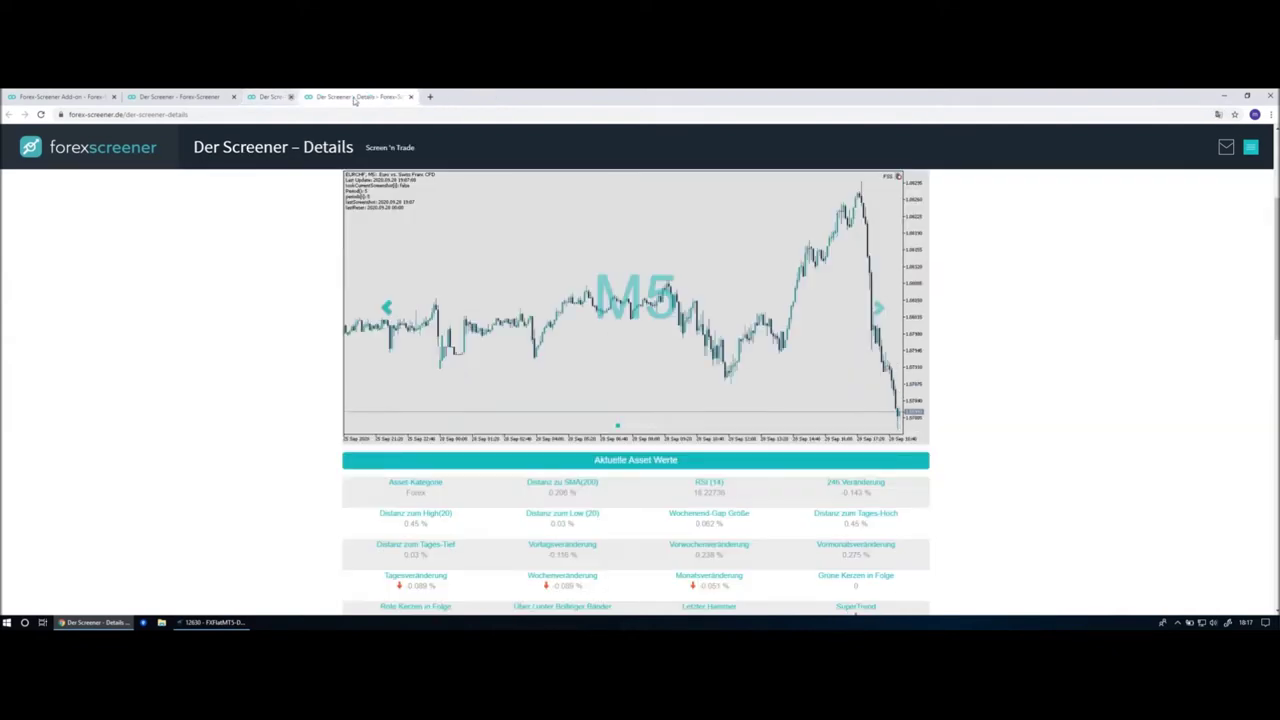
pyautogui.click(354, 97)
# Clear the Distanz zur nächsten Preismarke and Zeitintervall filters in Der Screener.
pyautogui.scroll(5, 836, 275)
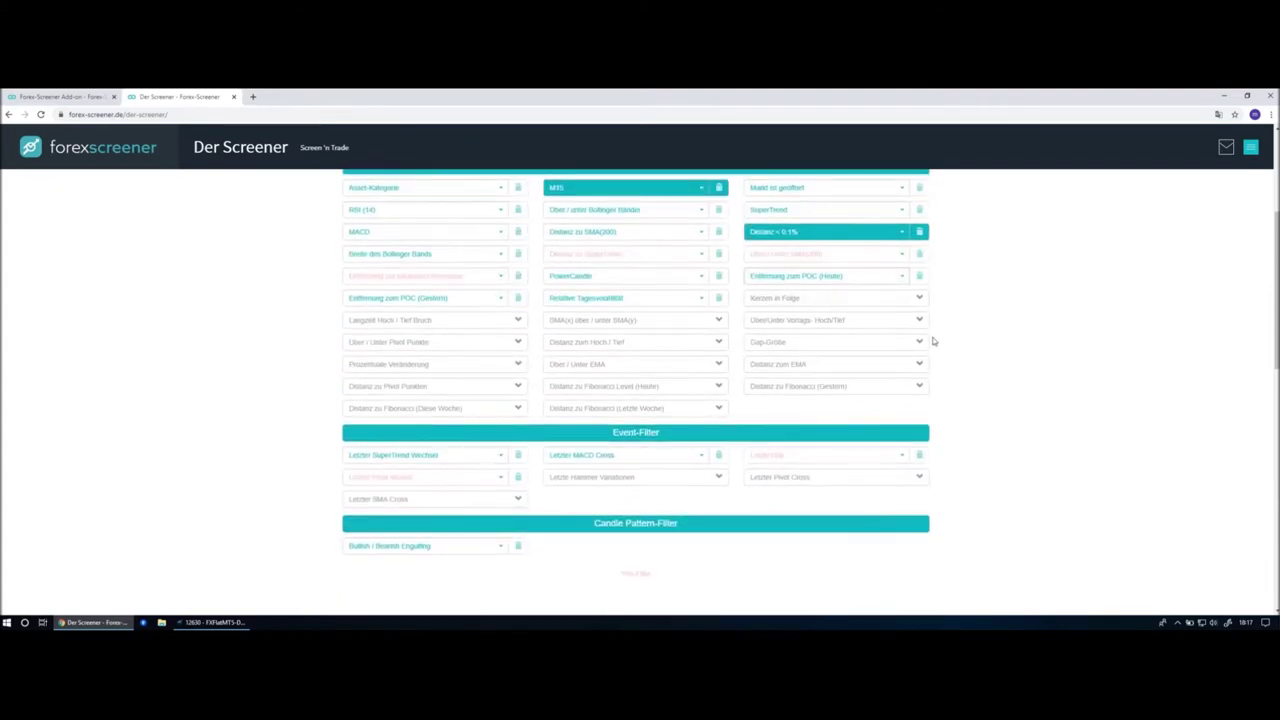
pyautogui.scroll(1, 935, 330)
pyautogui.click(919, 267)
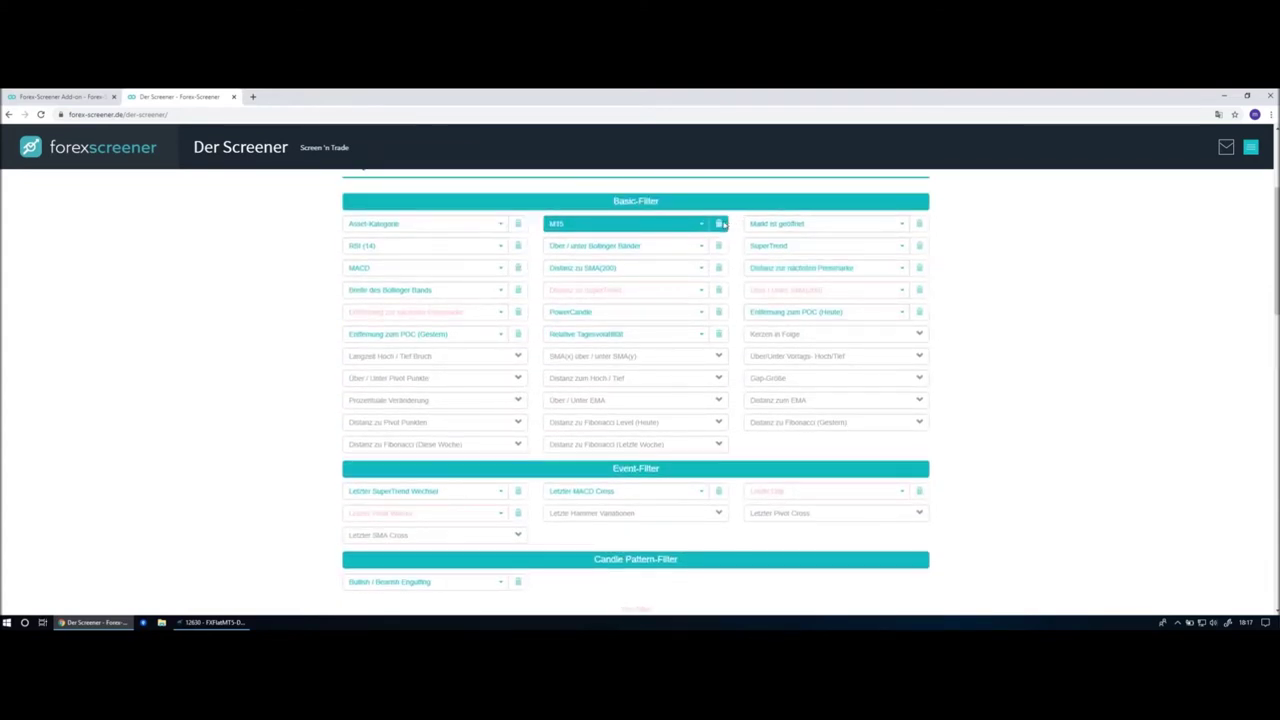
pyautogui.click(720, 224)
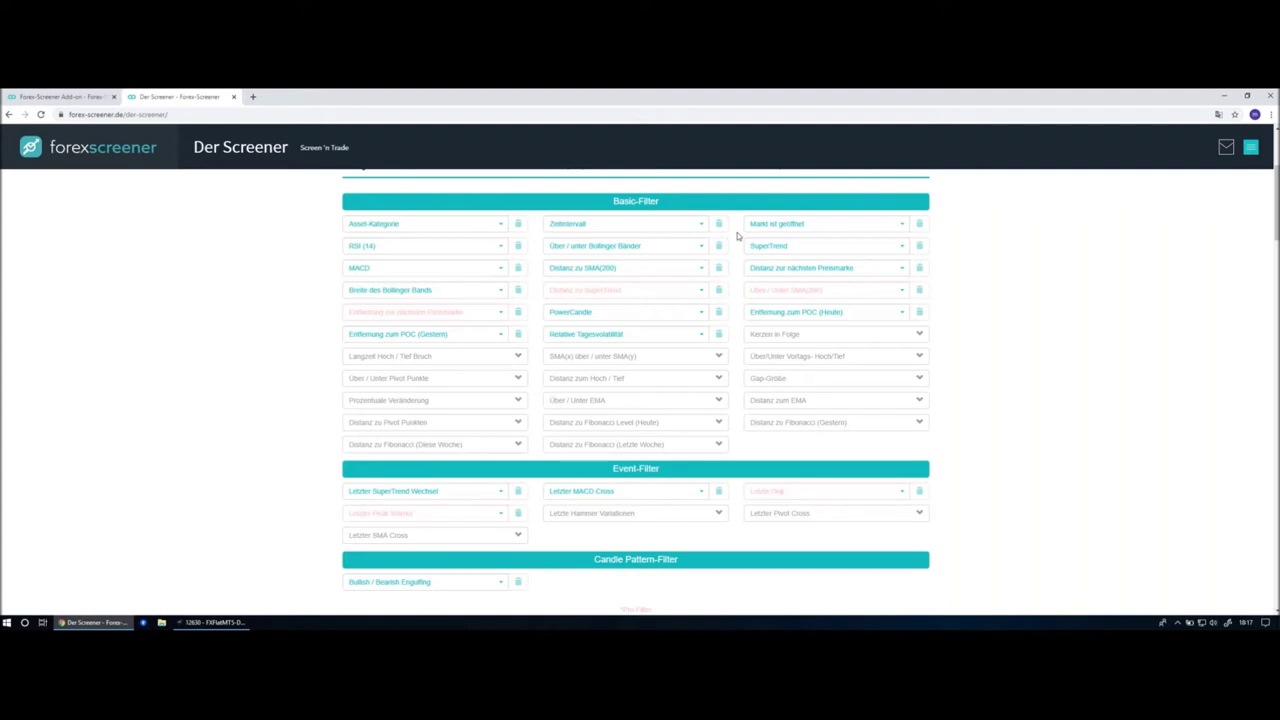
# Set the RSI (14) filter to RSI > 80 and look through the resulting assets.
pyautogui.click(413, 248)
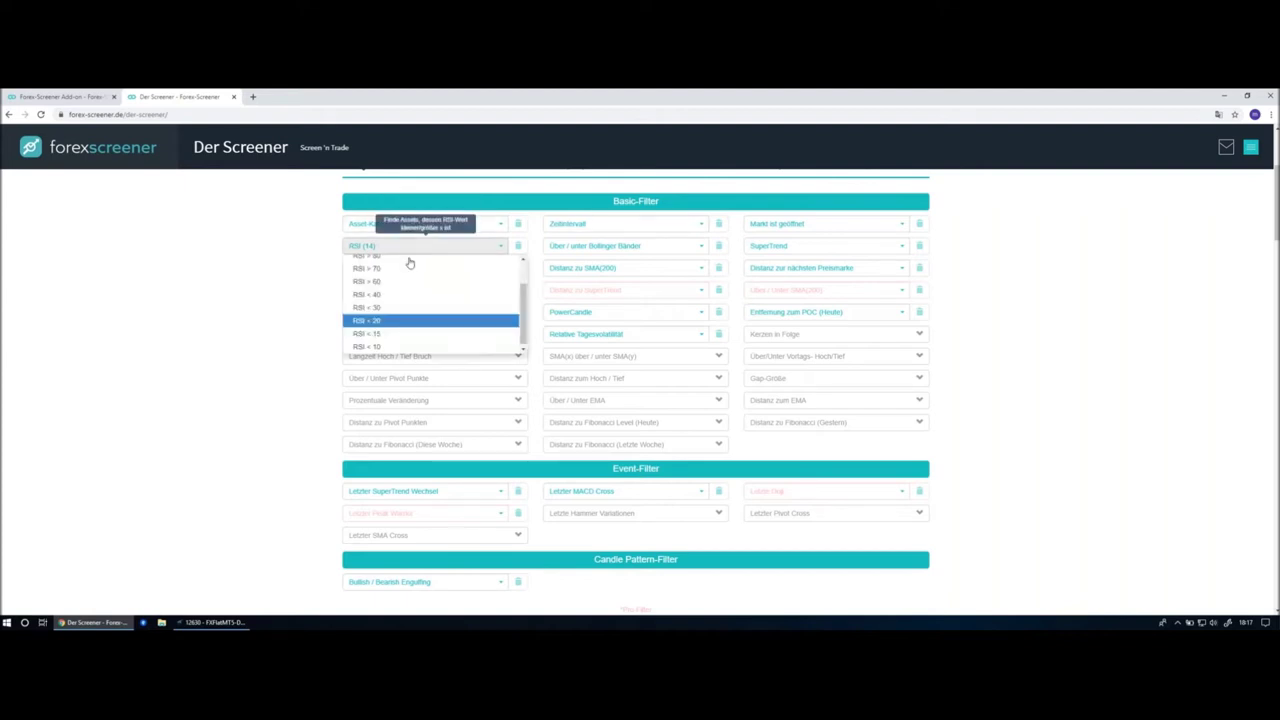
pyautogui.scroll(1, 405, 285)
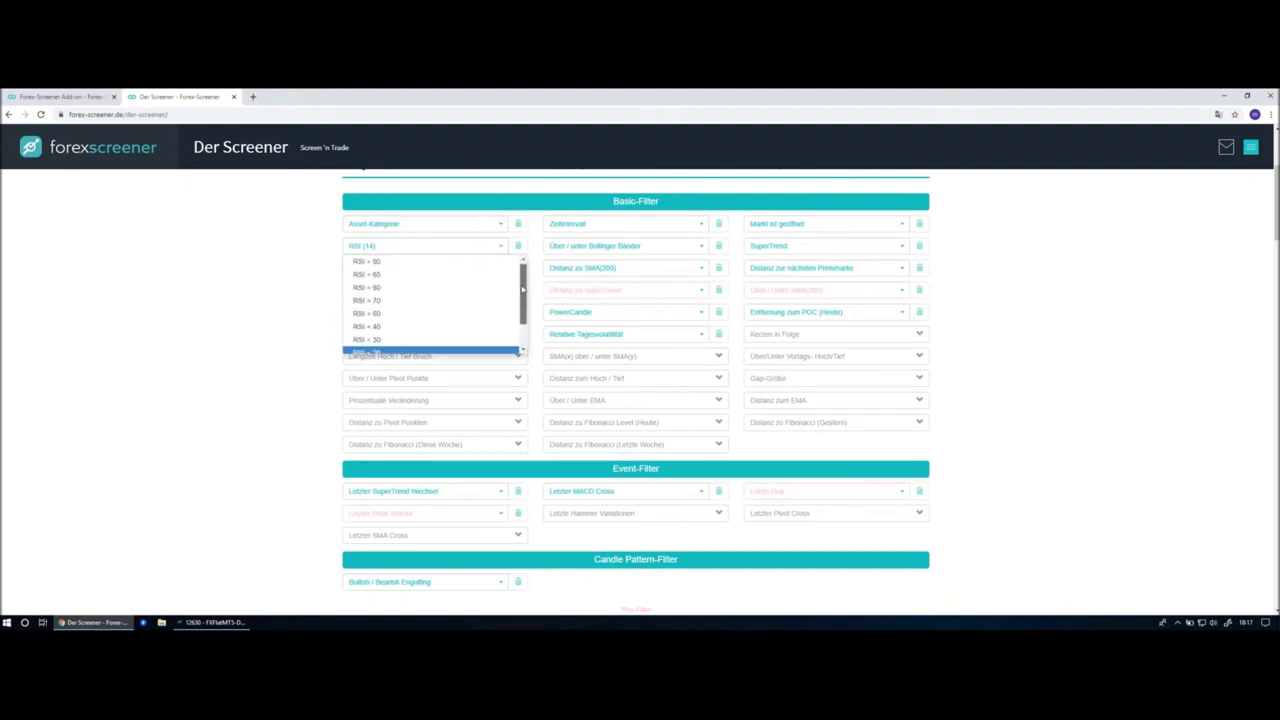
pyautogui.click(401, 290)
pyautogui.scroll(-2, 538, 318)
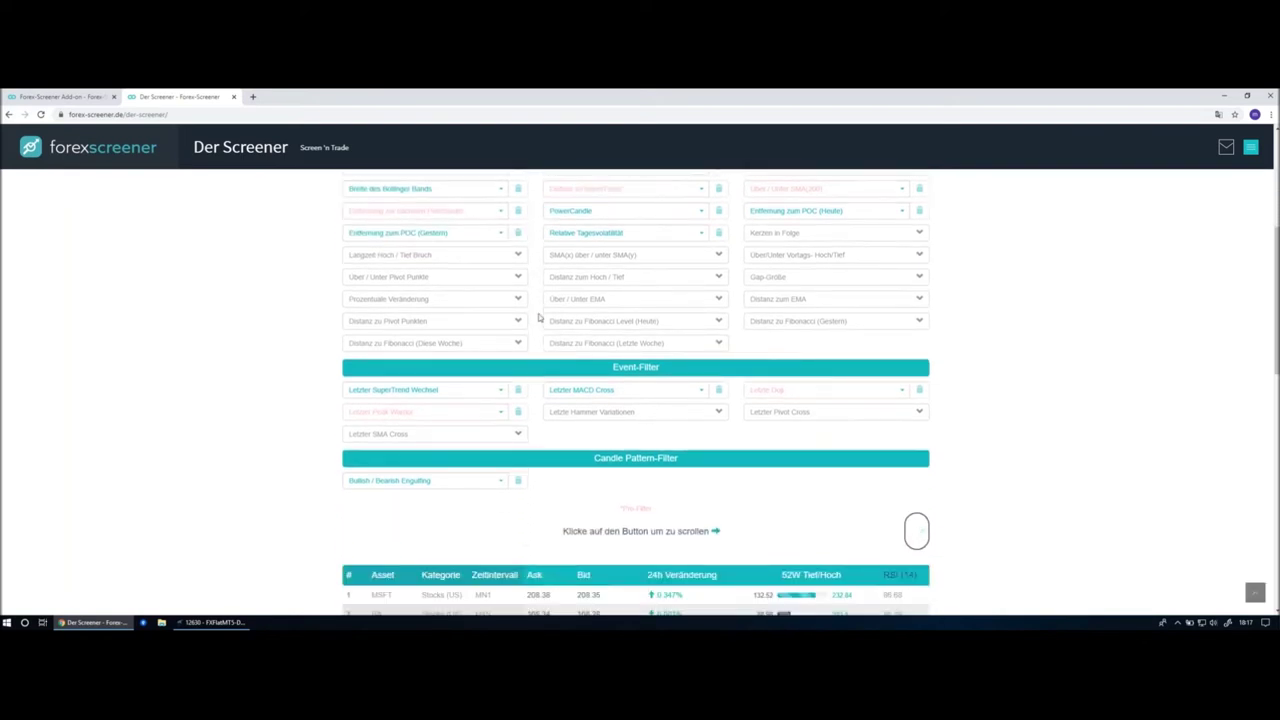
pyautogui.scroll(-3, 538, 318)
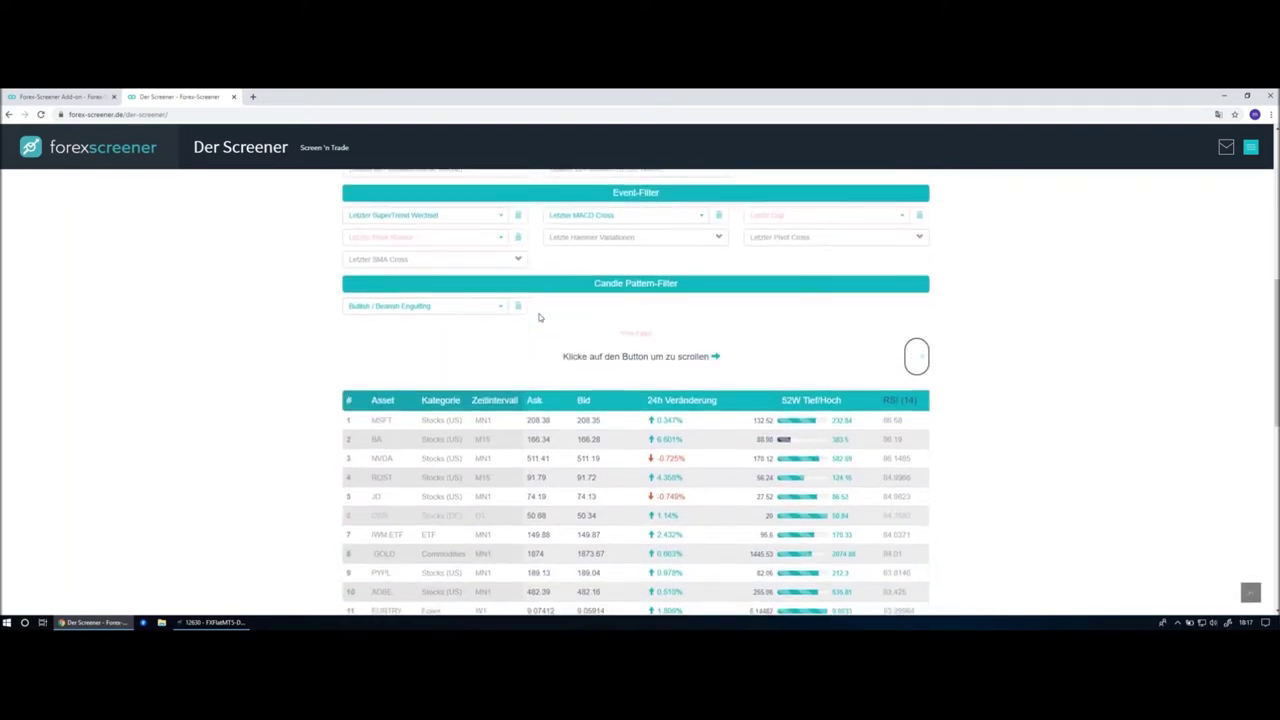
pyautogui.scroll(-1, 538, 318)
pyautogui.scroll(2, 538, 318)
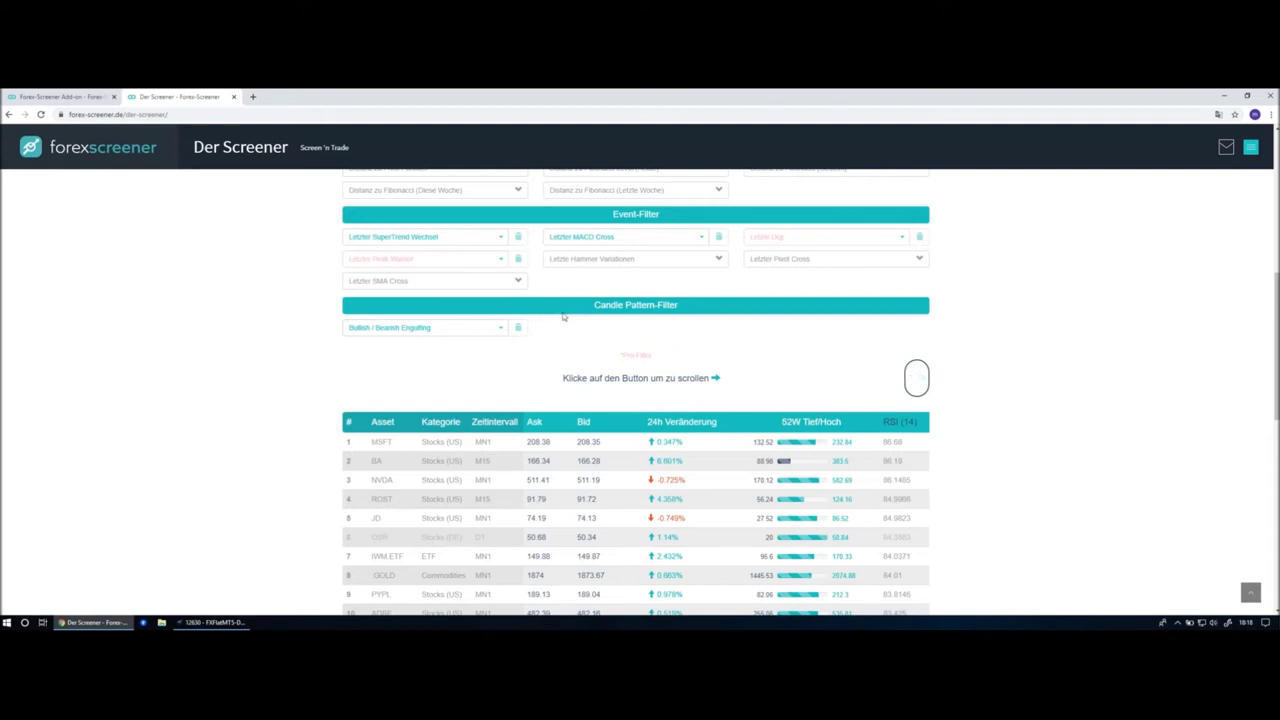
pyautogui.scroll(1, 563, 318)
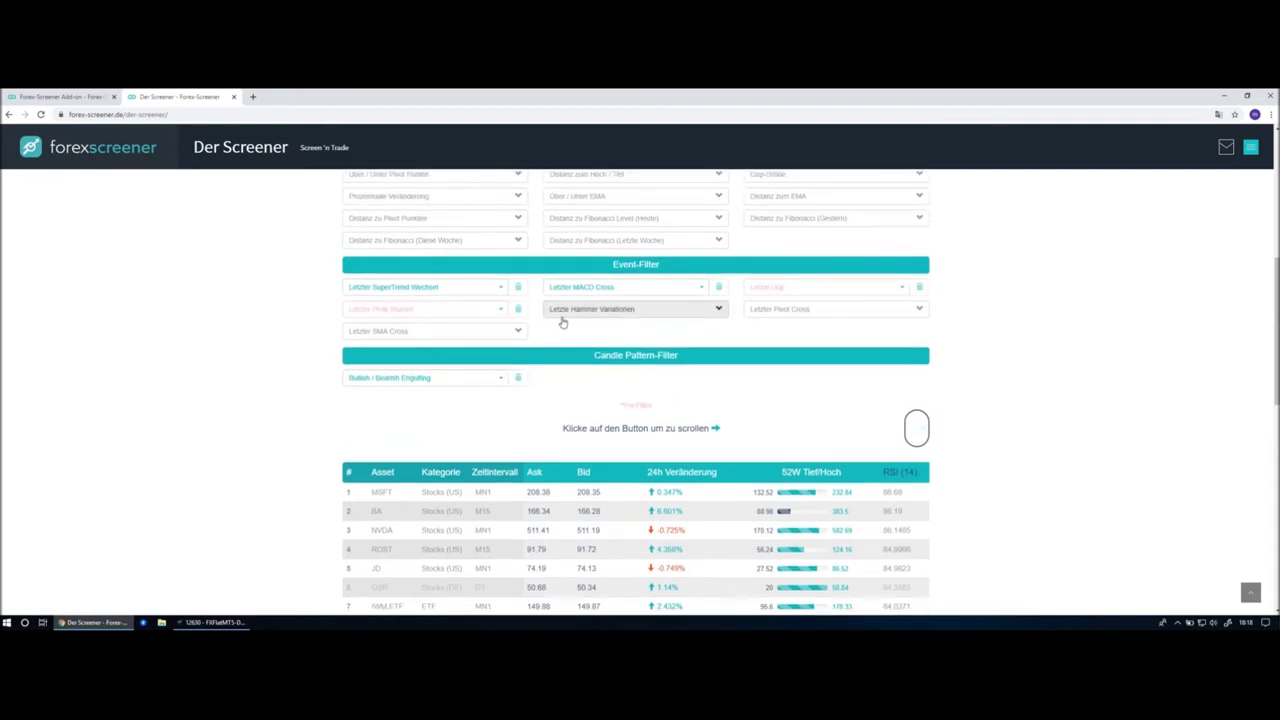
pyautogui.scroll(2, 563, 320)
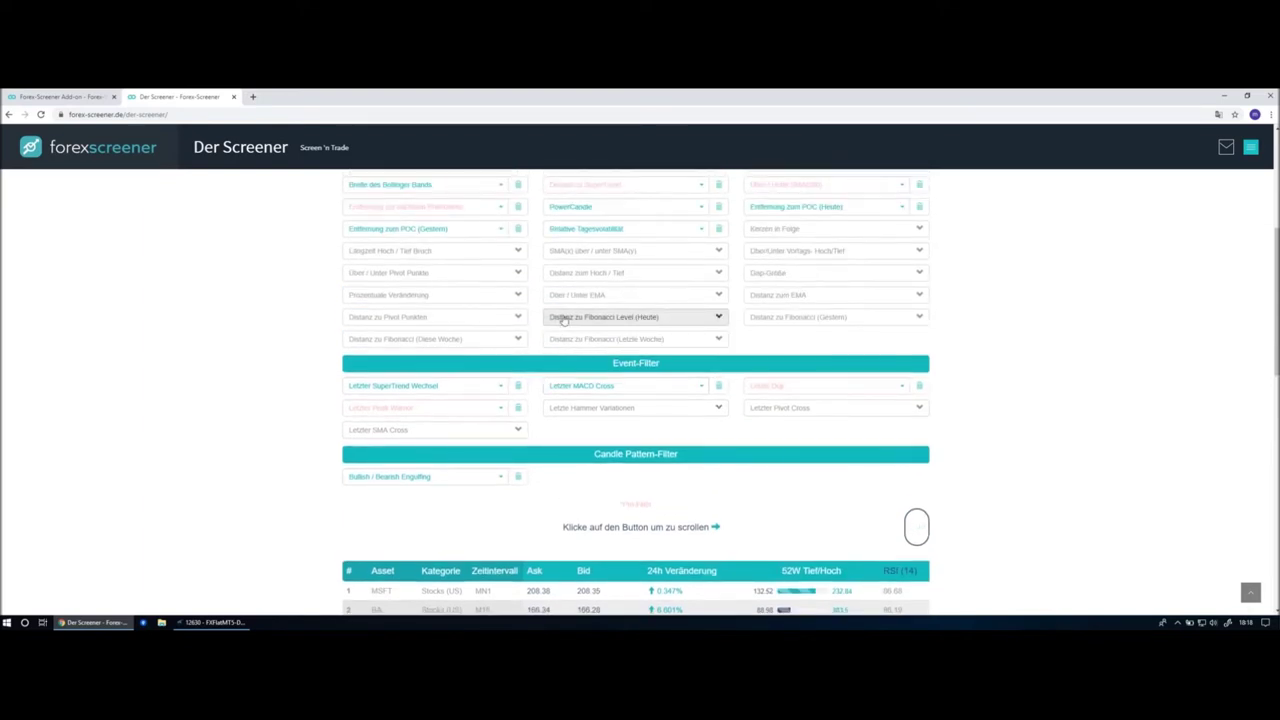
# Clear the RSI > 80 filter in Der Screener.
pyautogui.scroll(1, 563, 319)
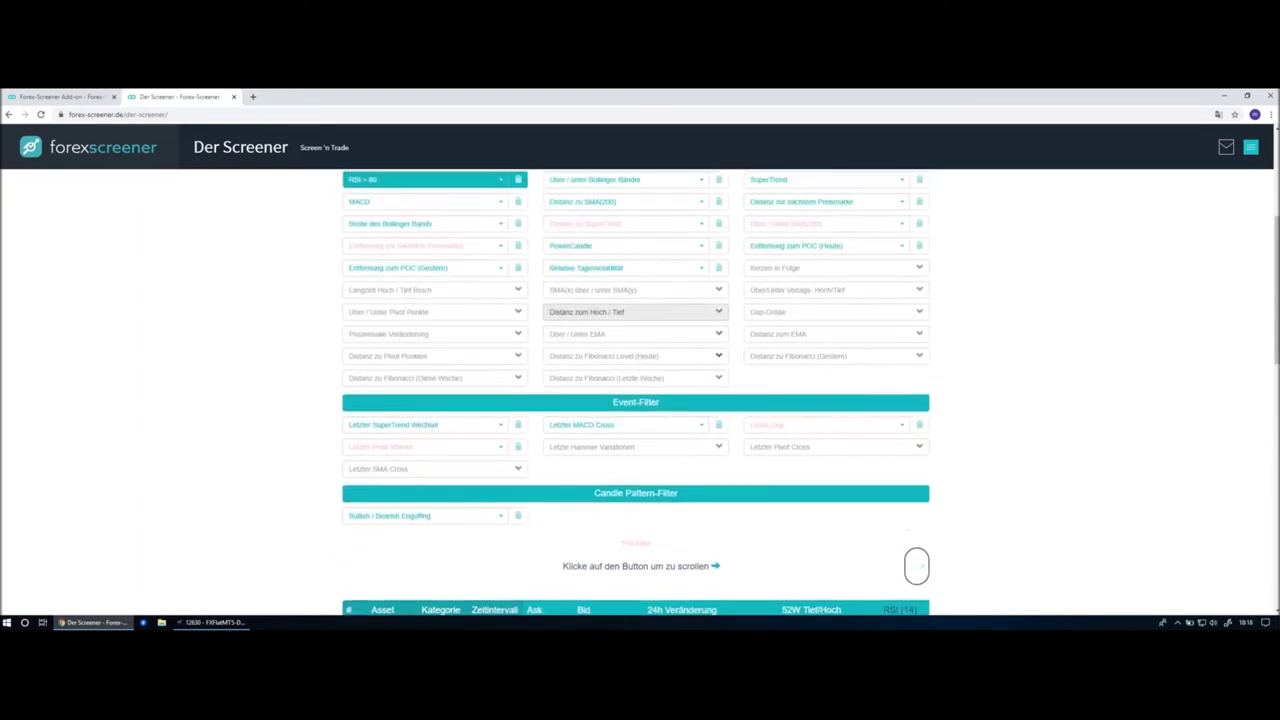
pyautogui.scroll(-1, 551, 317)
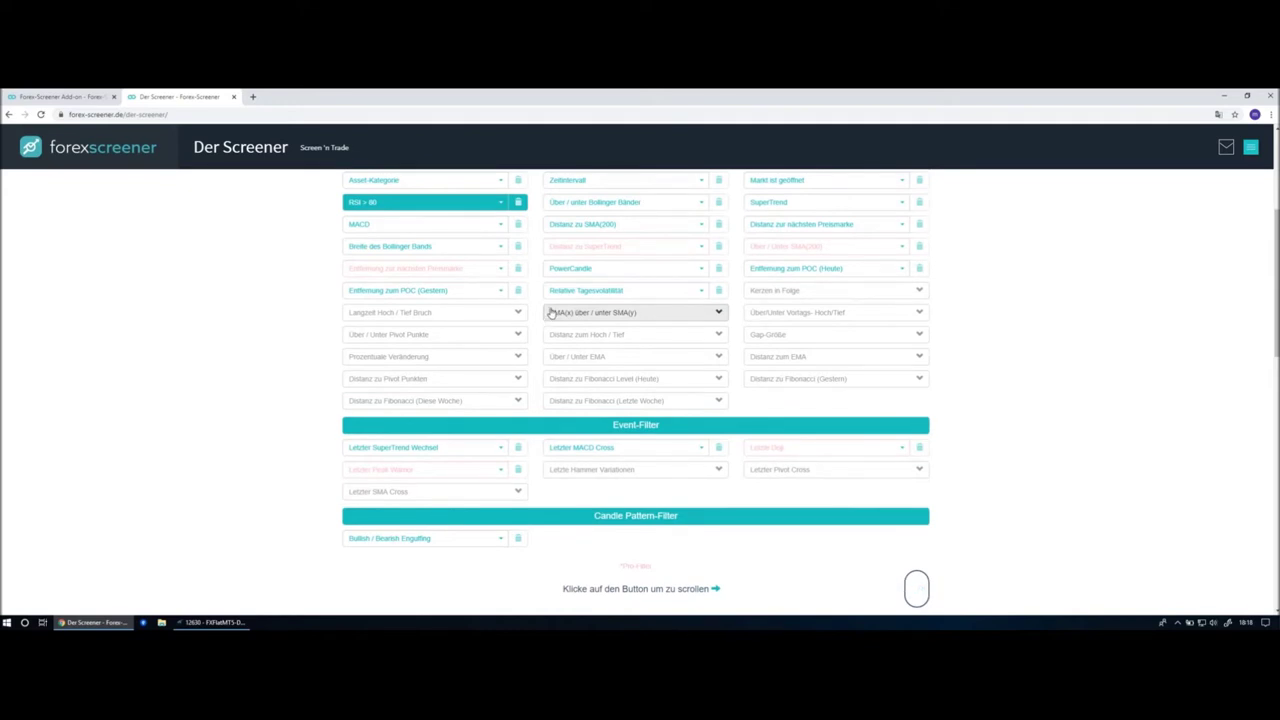
pyautogui.scroll(1, 551, 309)
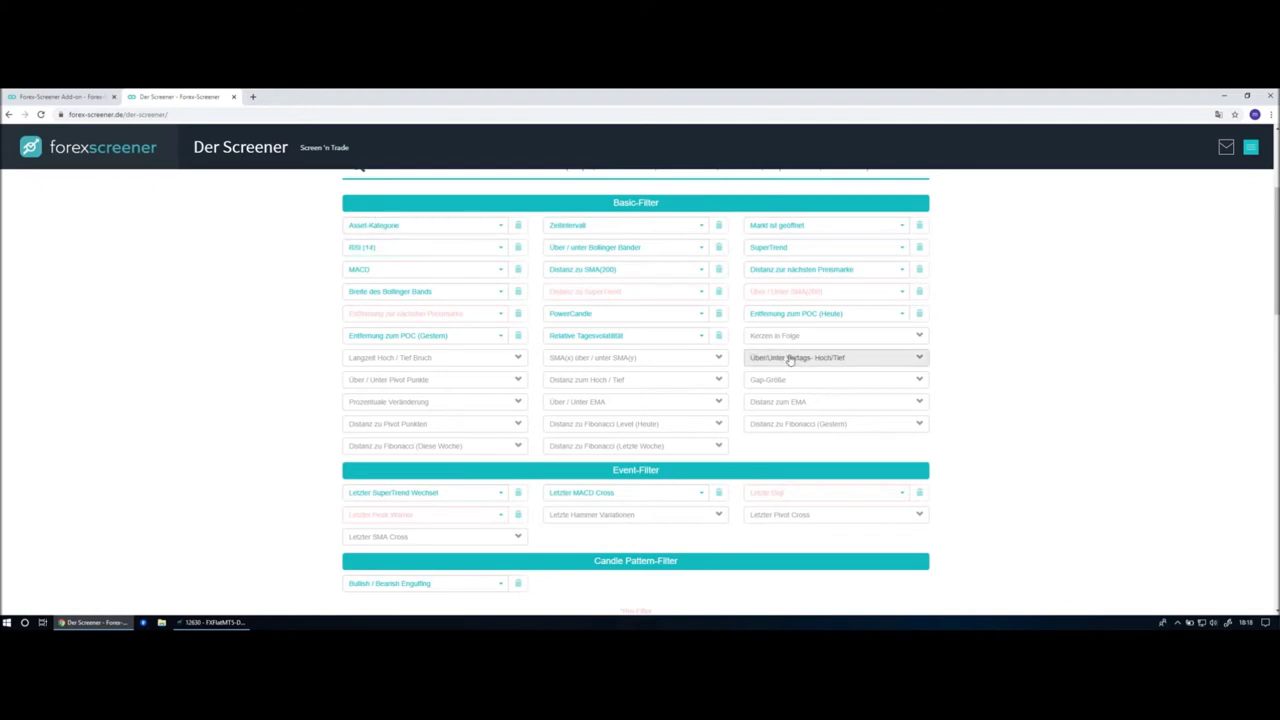
# Expand the Kerzen in Folge filters, select 6 Grüne Kerzen in Folge, and look through the resulting assets.
pyautogui.click(865, 341)
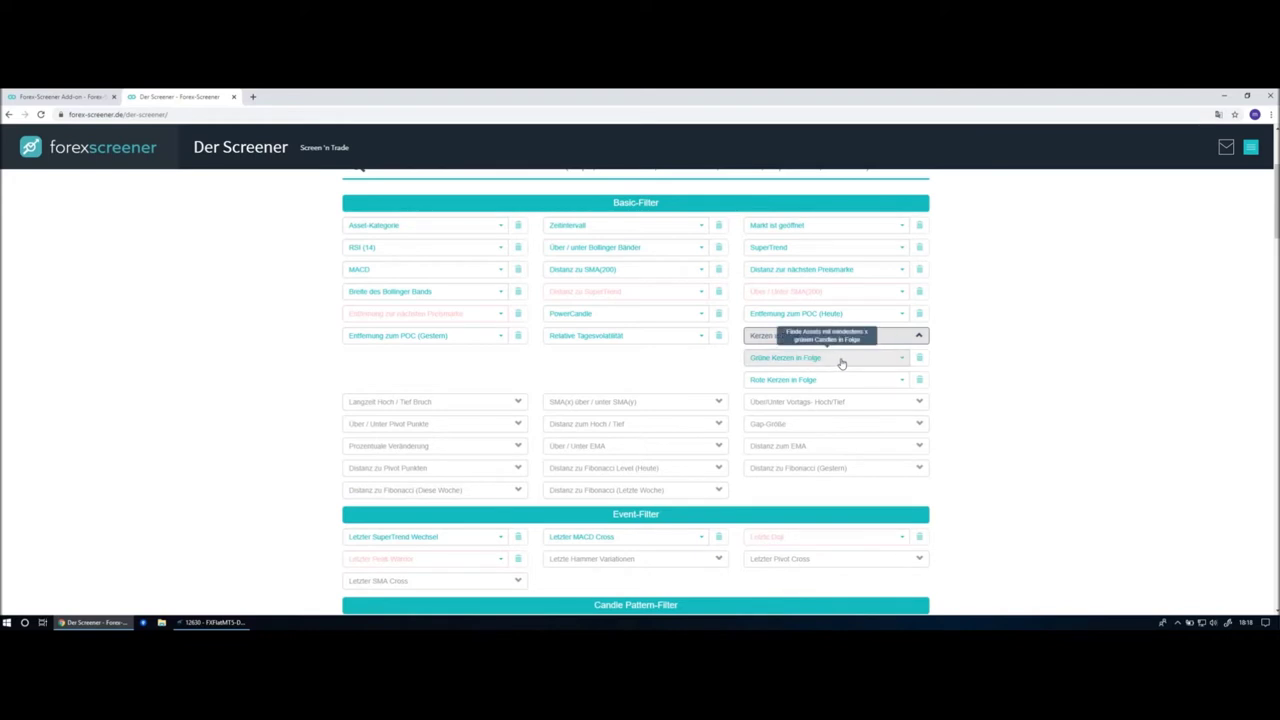
pyautogui.click(842, 362)
pyautogui.scroll(-1, 920, 400)
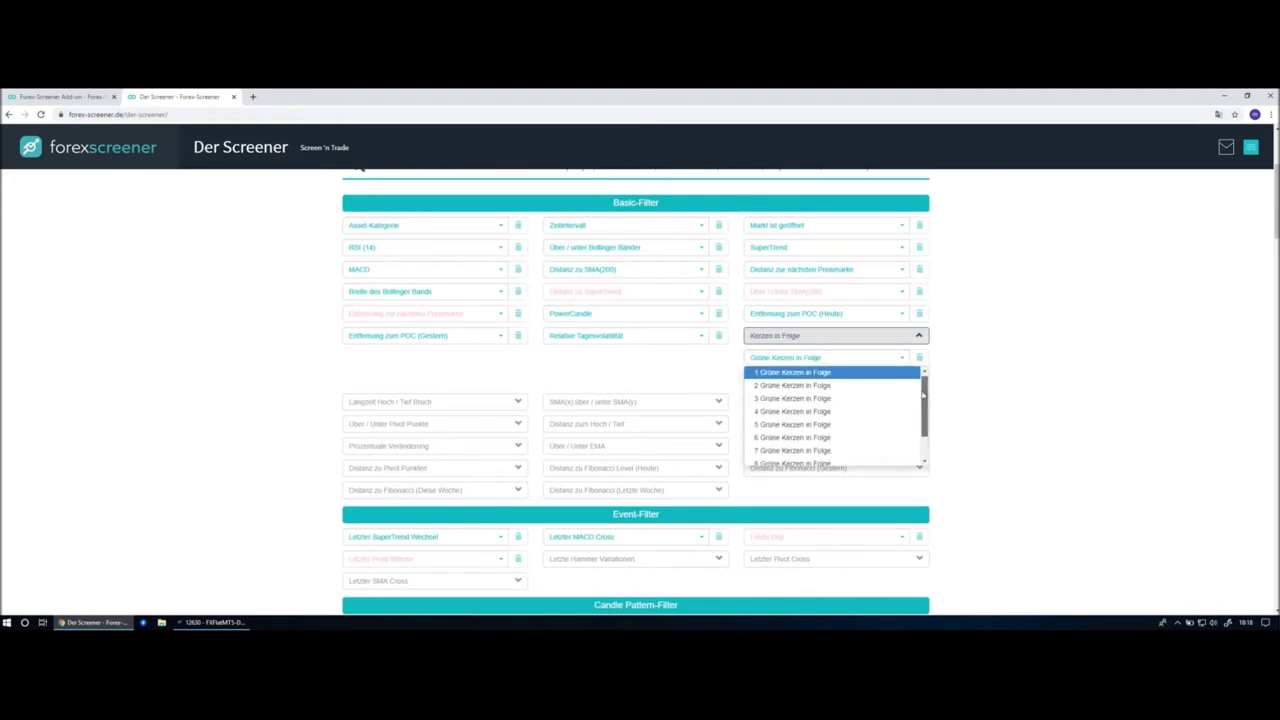
pyautogui.click(795, 442)
pyautogui.scroll(-1, 727, 360)
pyautogui.scroll(-4, 727, 360)
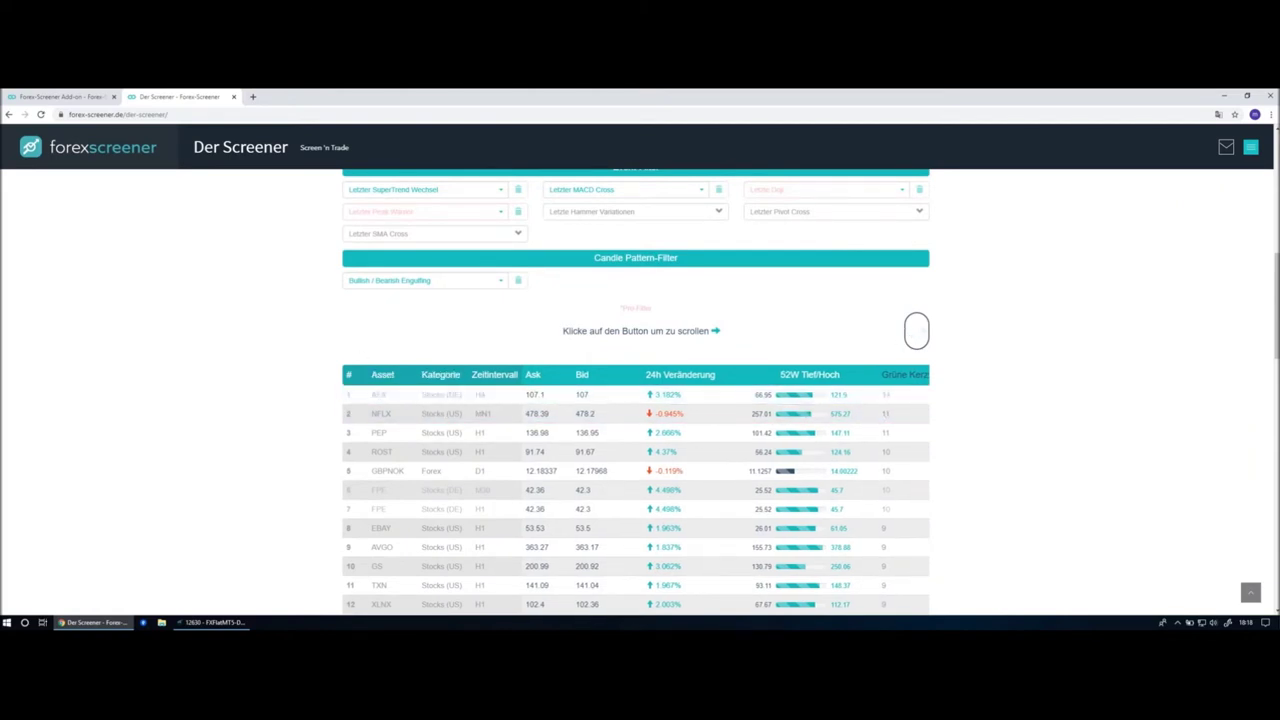
pyautogui.hscroll(1, 860, 412)
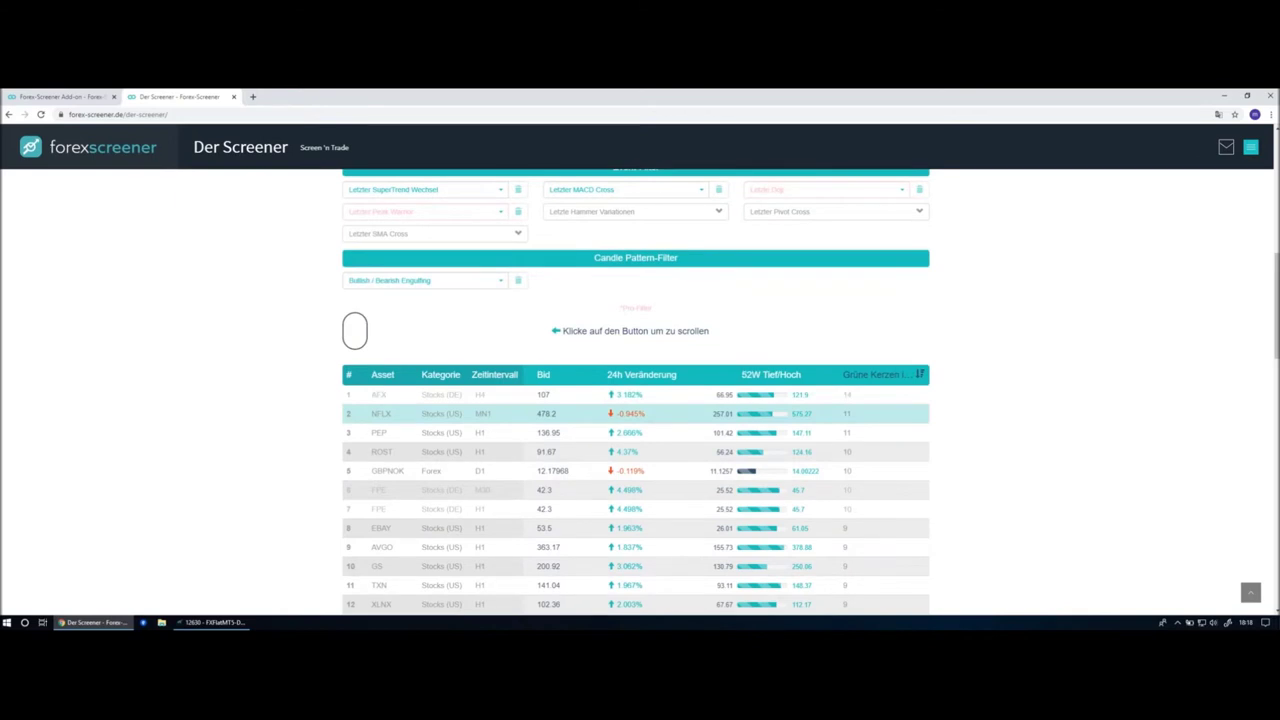
# Open the details for the NFLX MN1 result, then switch to MetaTrader 5 and examine its monthly chart with enlarged candles.
pyautogui.click(491, 418)
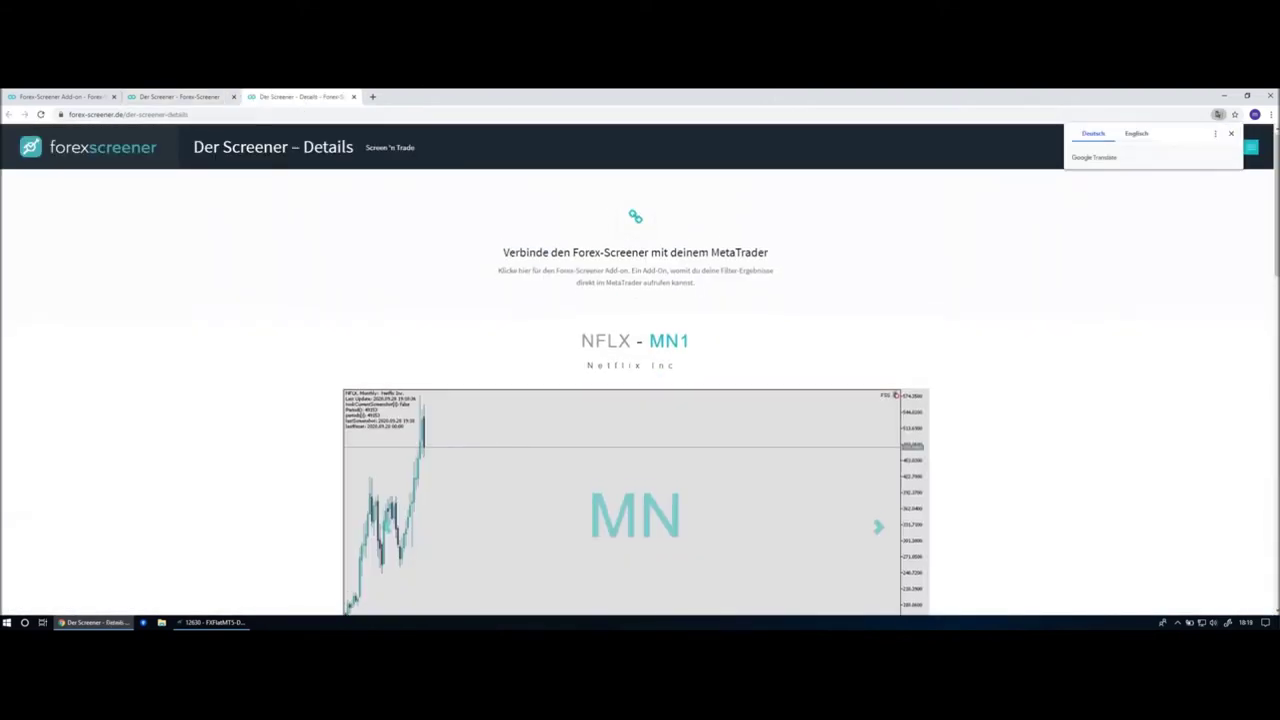
pyautogui.scroll(-1, 636, 400)
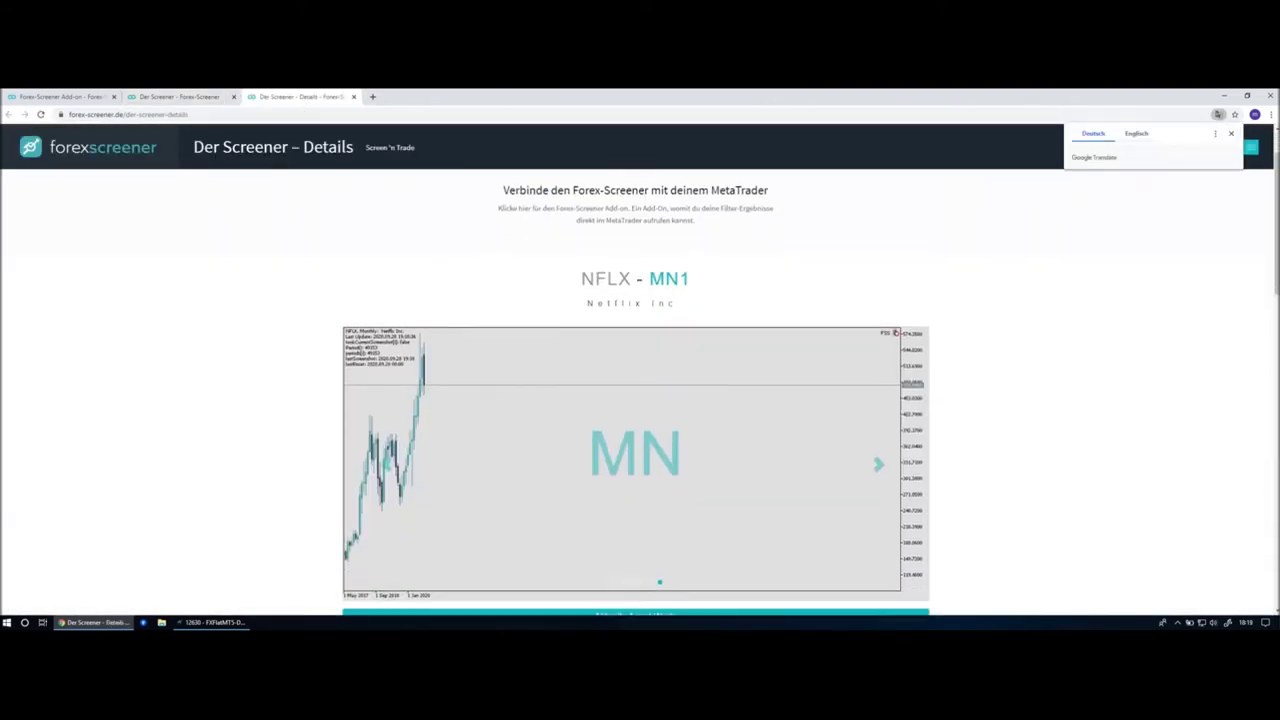
pyautogui.click(202, 622)
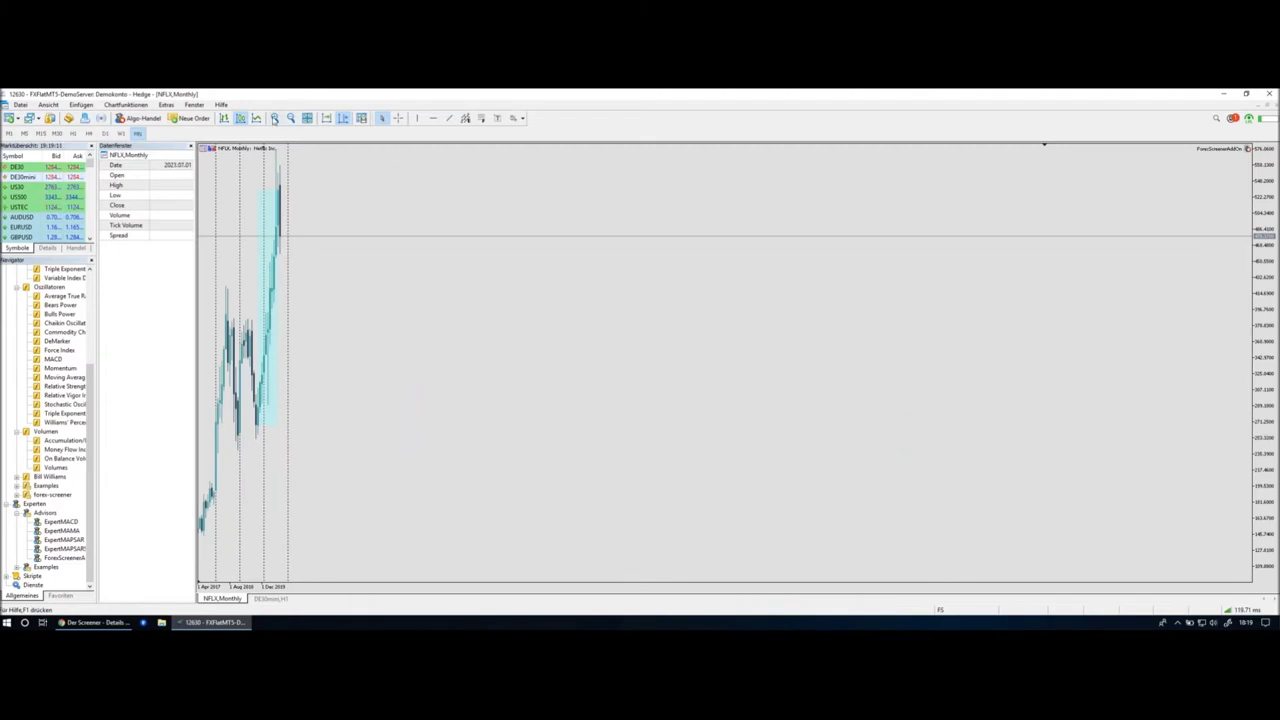
pyautogui.click(274, 118)
pyautogui.click(274, 118)
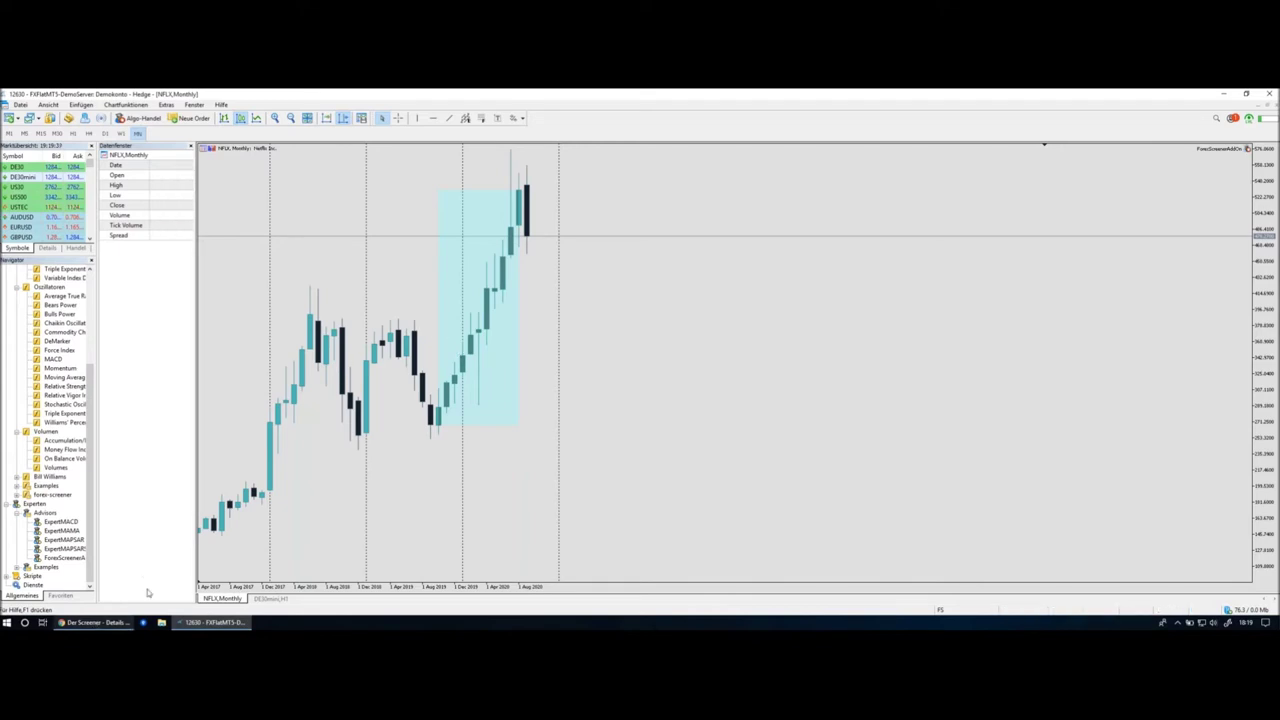
# Switch back to Chrome, close the NFLX details page, and replace the green candle filter with 6 Rote Kerzen in Folge.
pyautogui.click(93, 622)
pyautogui.click(353, 97)
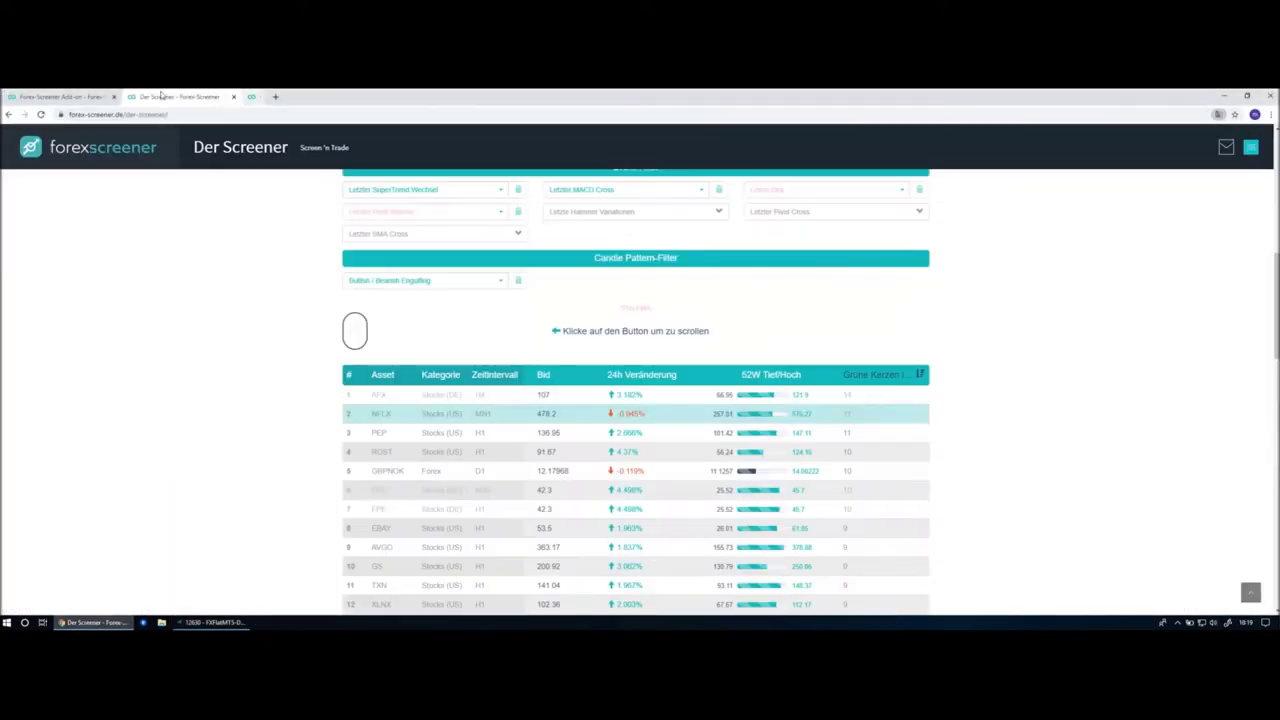
pyautogui.scroll(3, 717, 281)
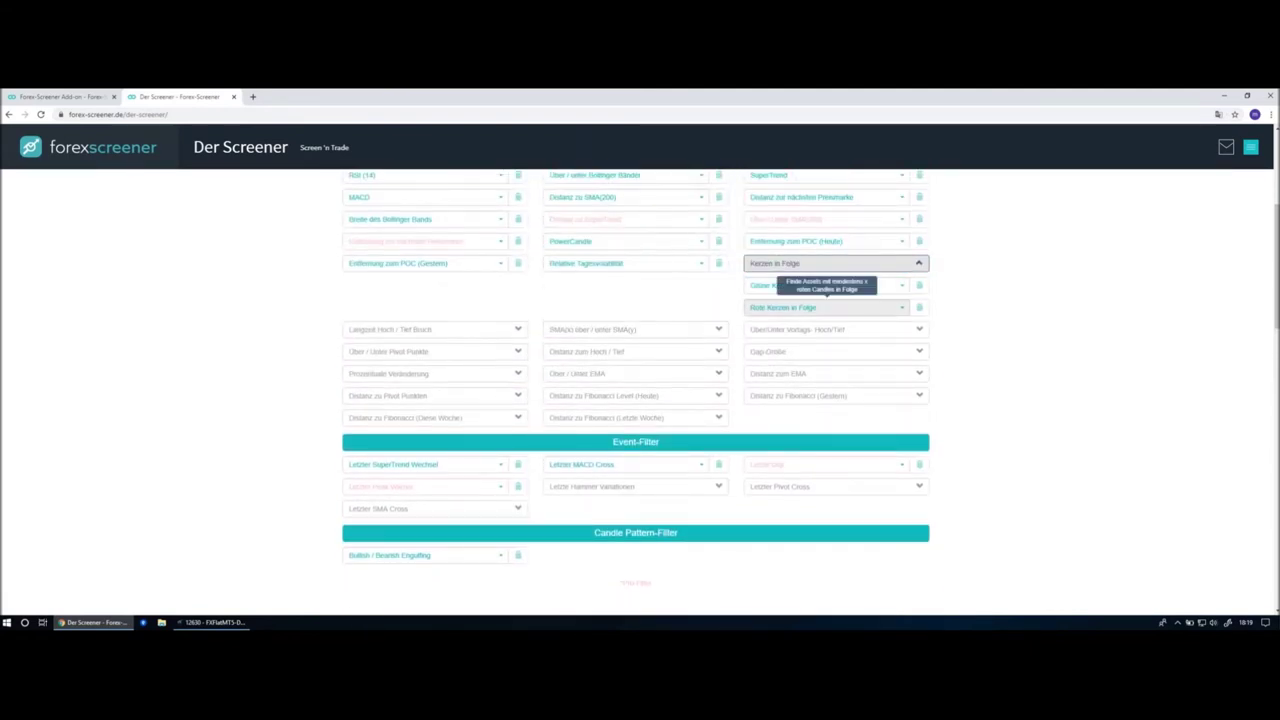
pyautogui.click(800, 307)
pyautogui.click(788, 392)
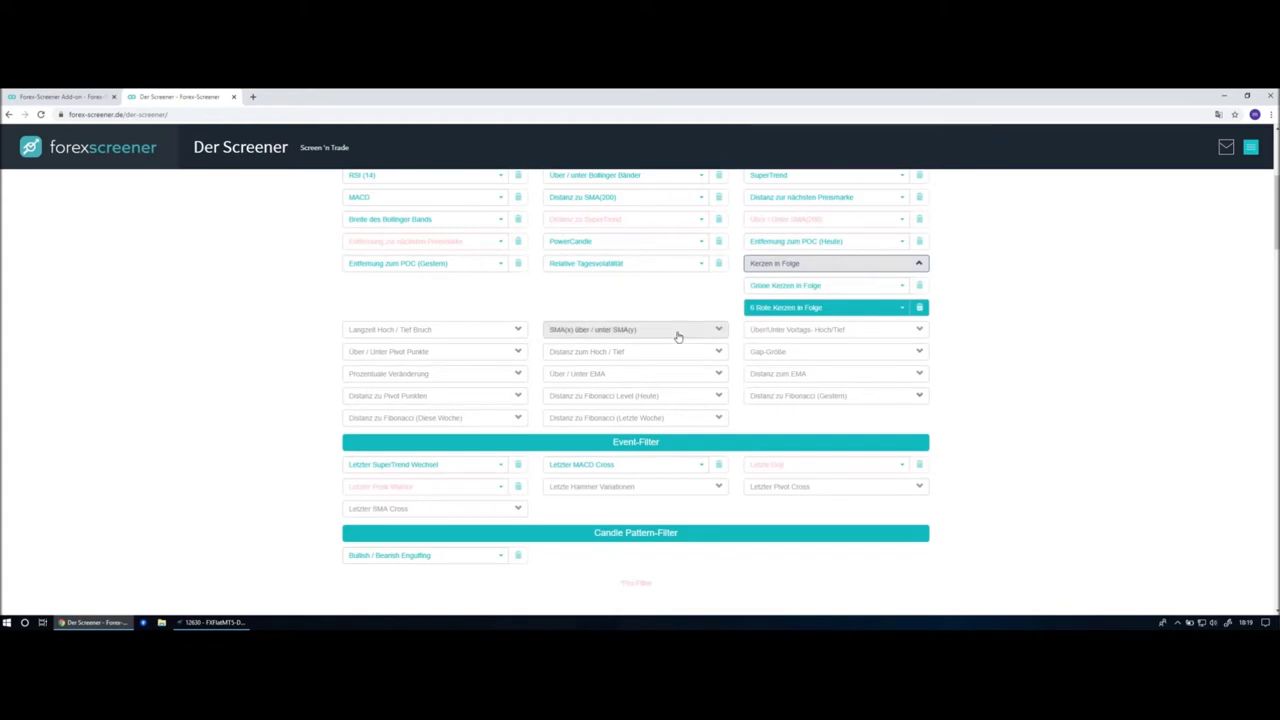
pyautogui.scroll(-4, 677, 334)
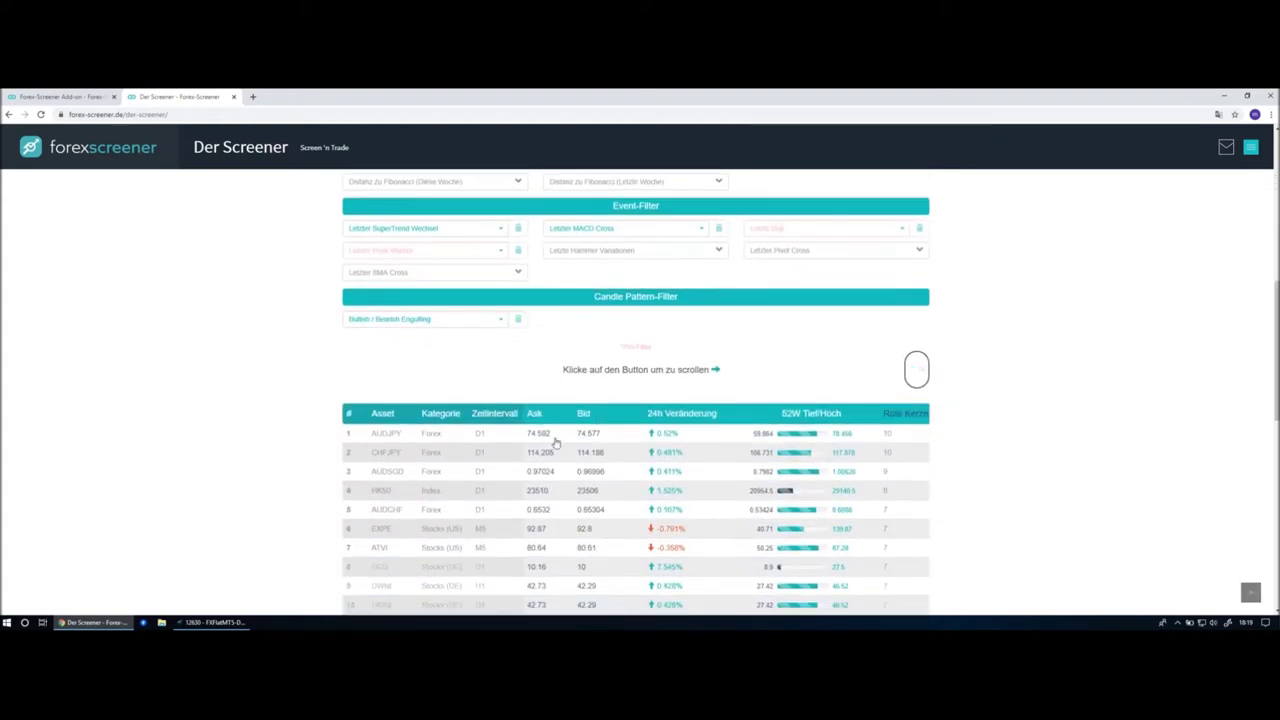
pyautogui.scroll(-1, 530, 440)
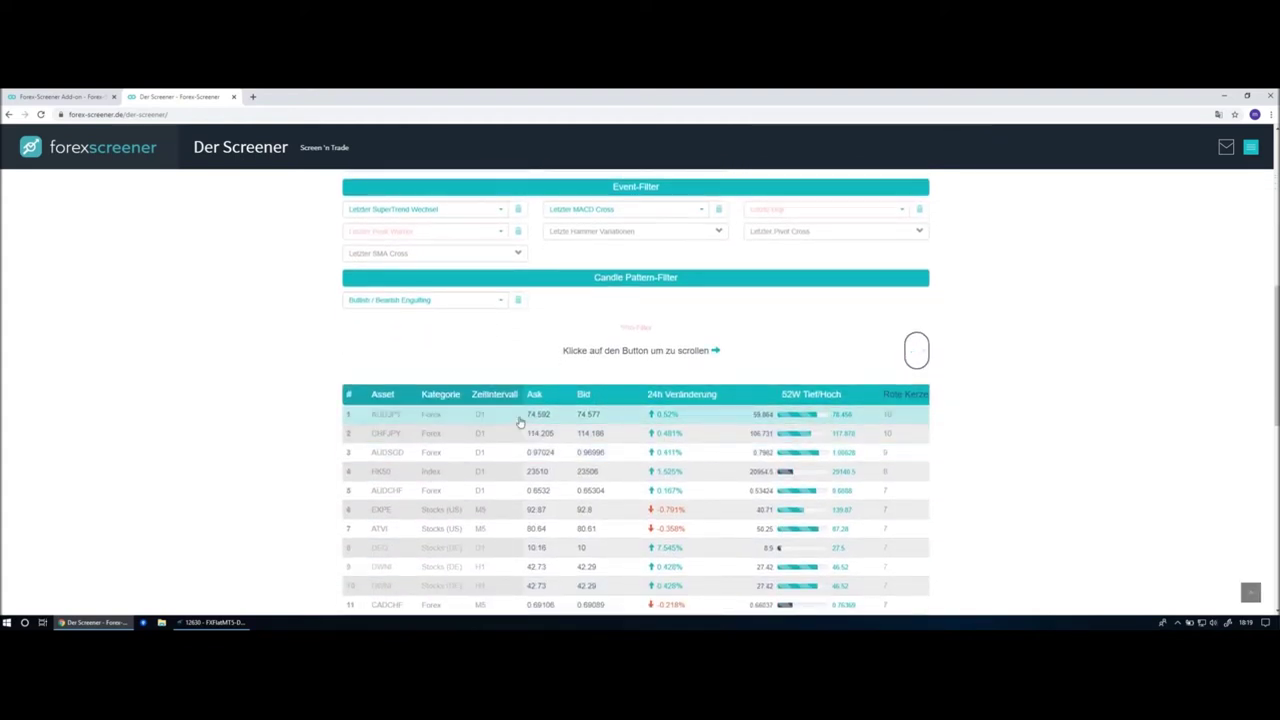
# Open the details for the AUDJPY D1 result, then switch to MetaTrader 5 and examine more history on its daily chart.
pyautogui.click(520, 422)
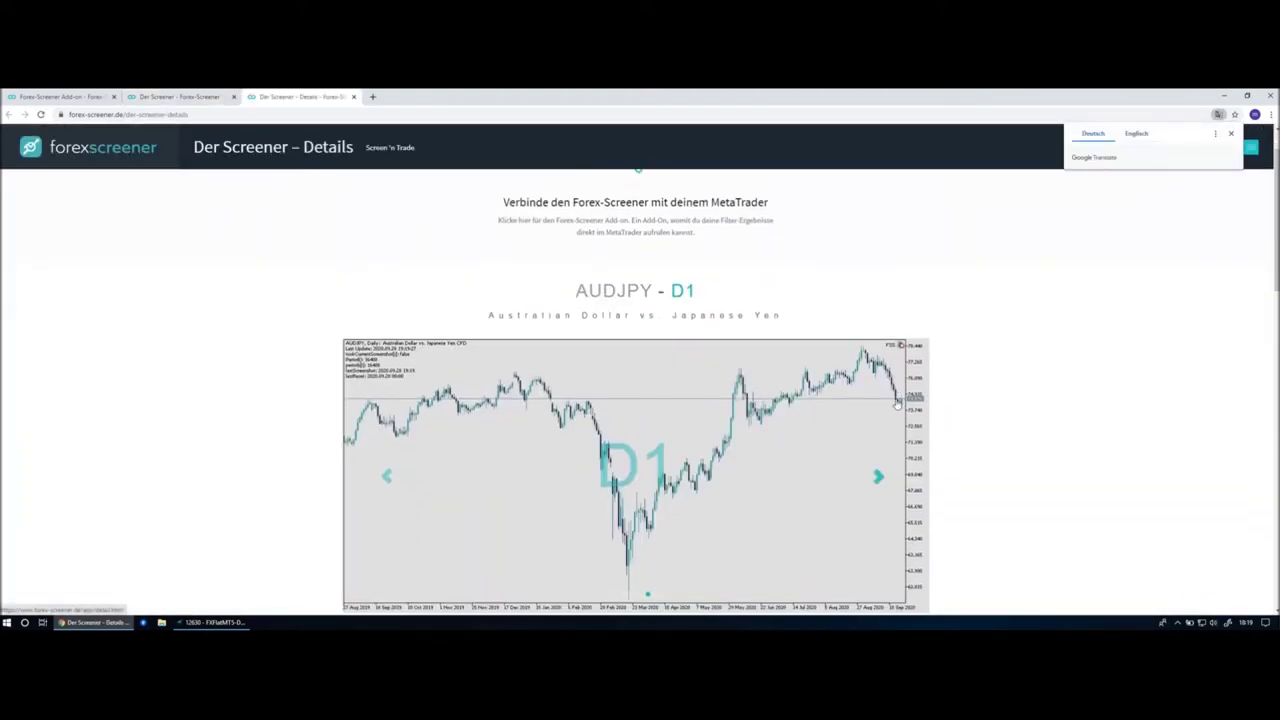
pyautogui.click(210, 622)
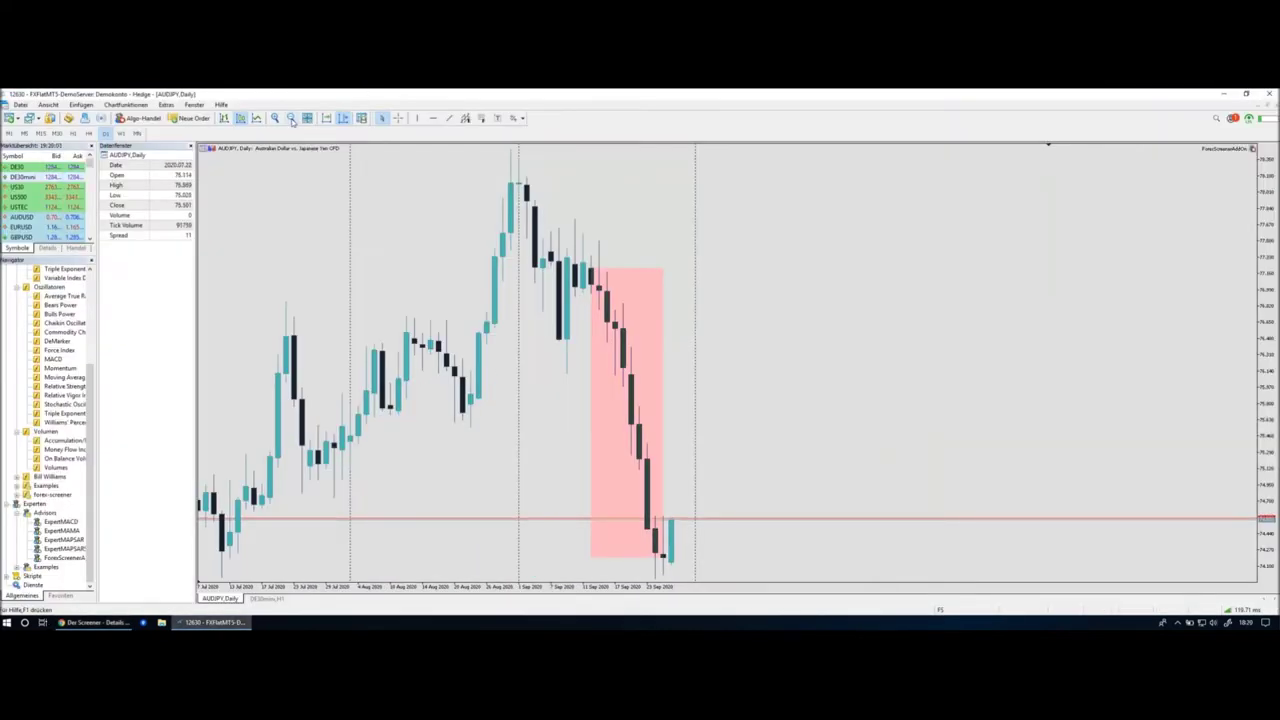
pyautogui.click(291, 118)
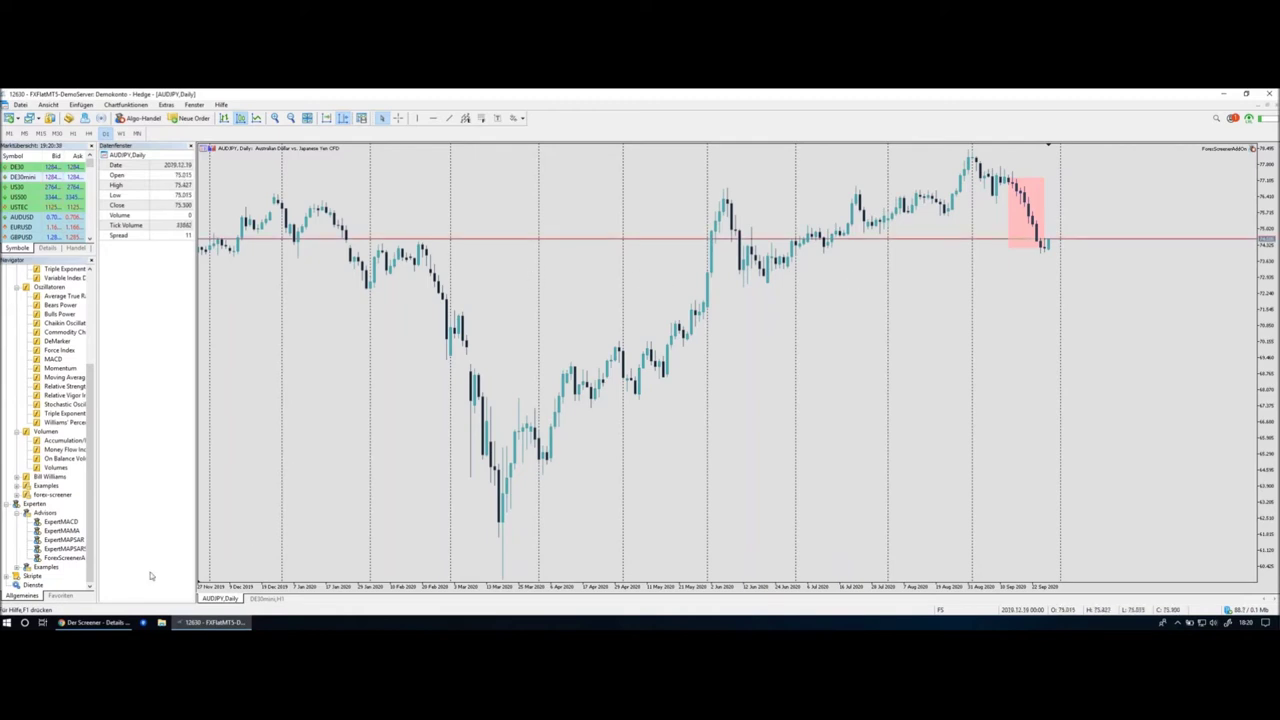
# Switch back to Chrome, close the AUDJPY details page, and clear the 6 Rote Kerzen in Folge filter.
pyautogui.click(95, 622)
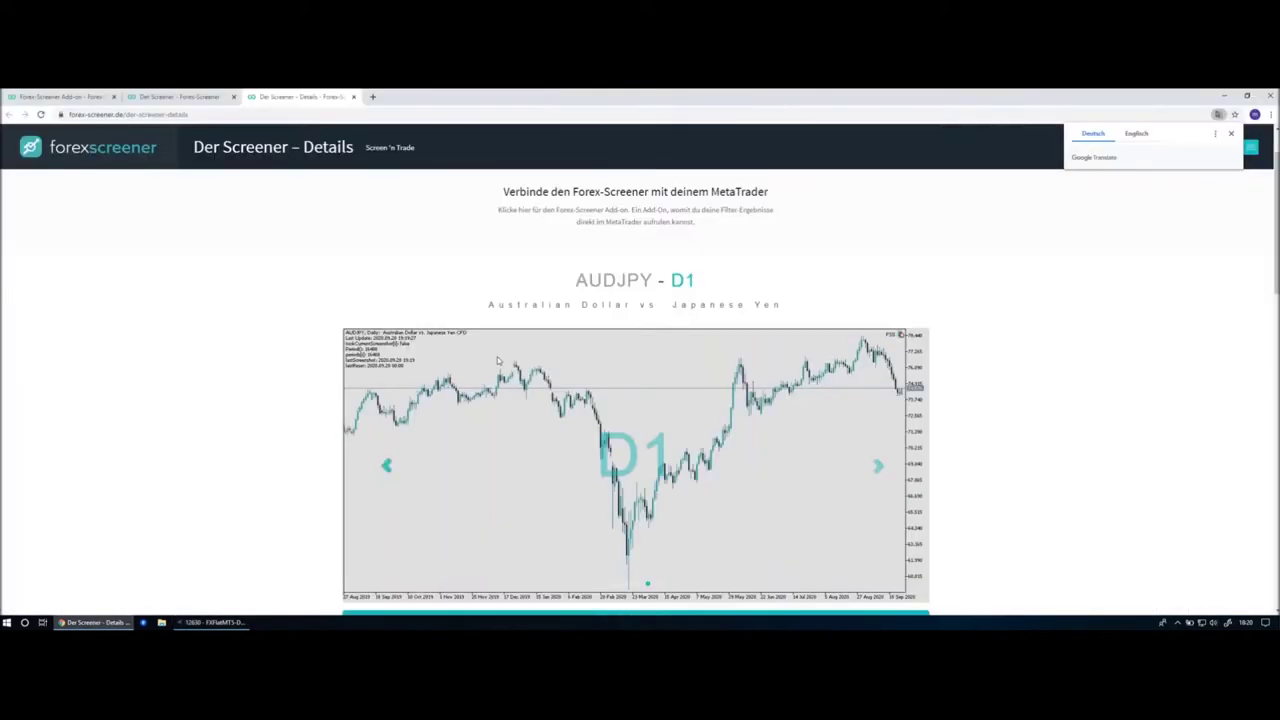
pyautogui.click(353, 96)
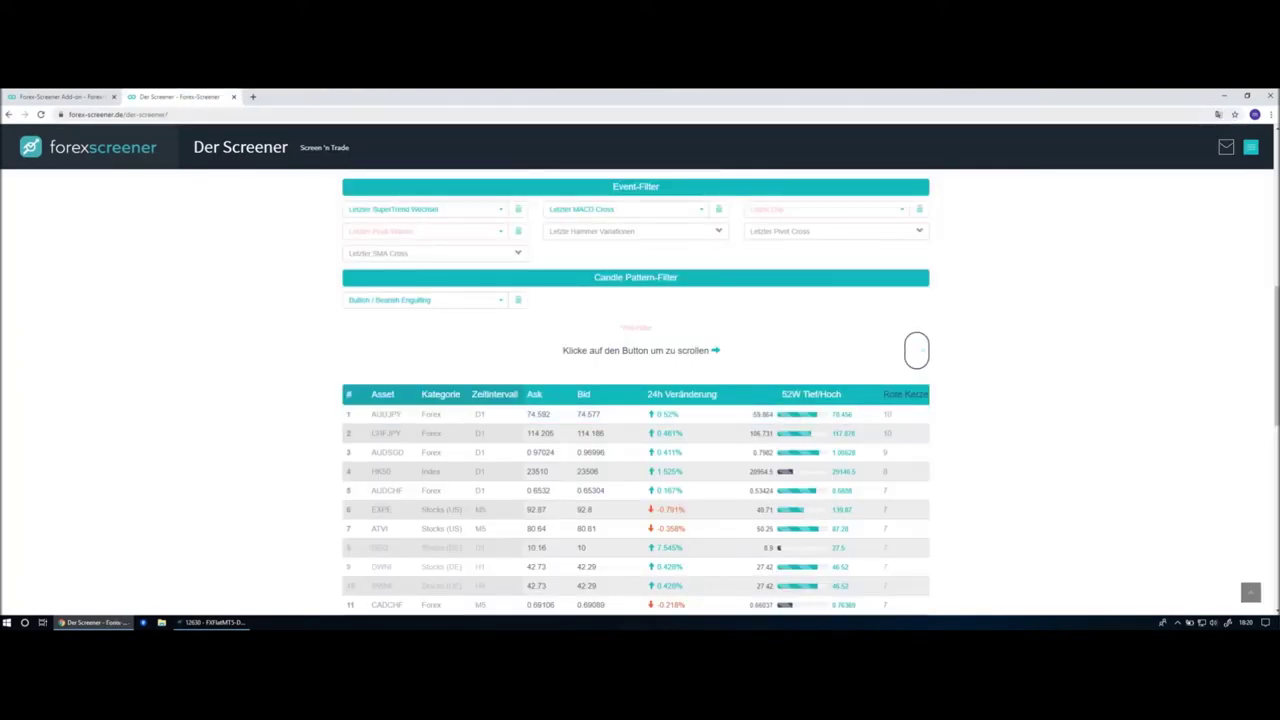
pyautogui.scroll(1, 574, 344)
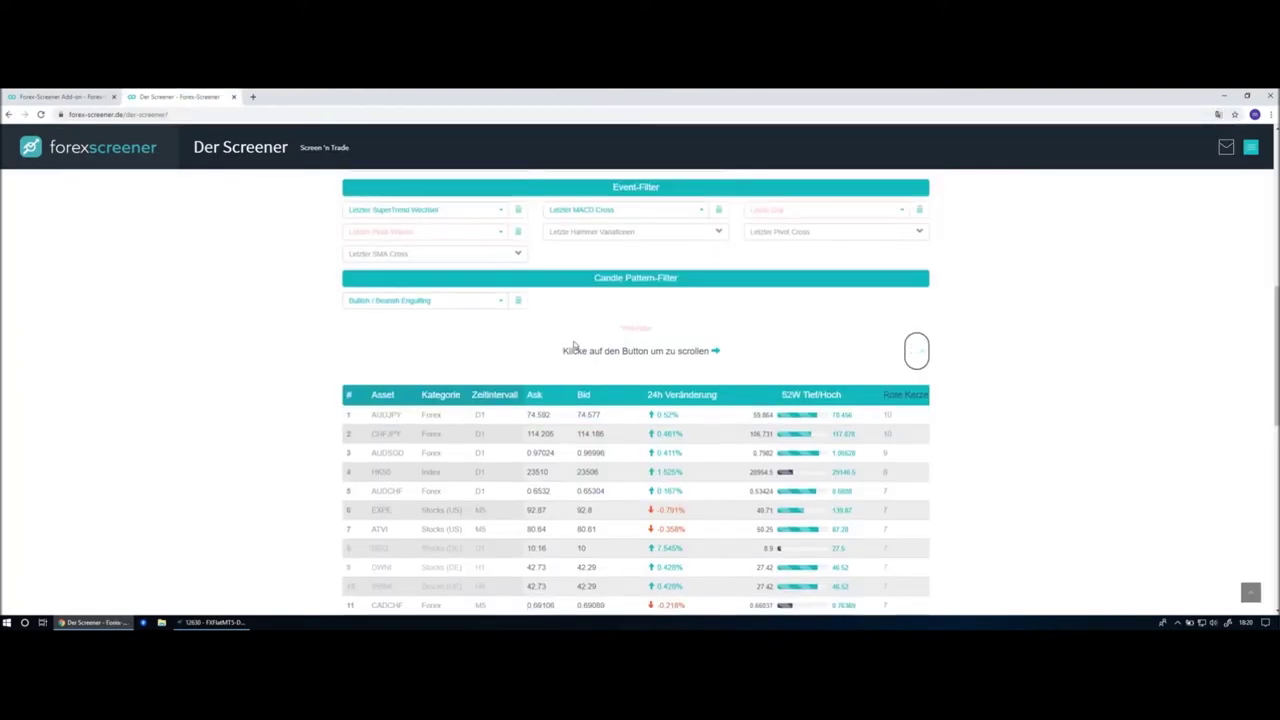
pyautogui.scroll(3, 574, 344)
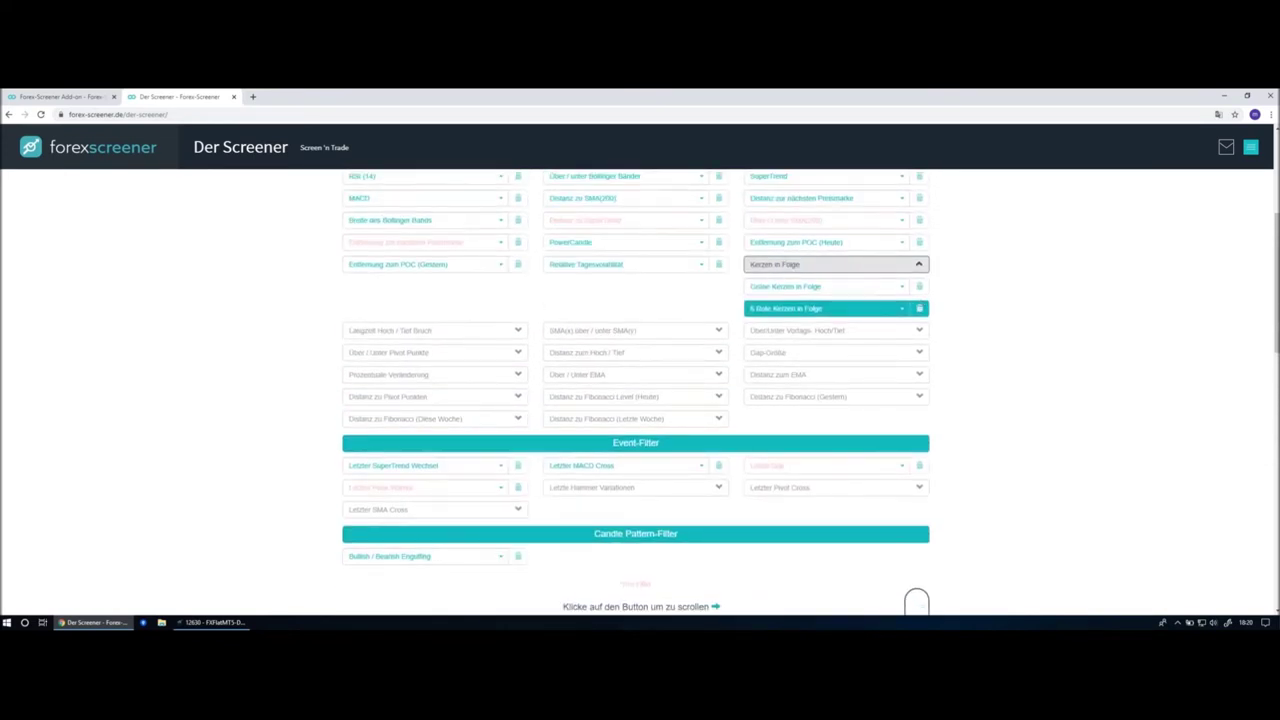
pyautogui.click(917, 308)
pyautogui.scroll(2, 734, 286)
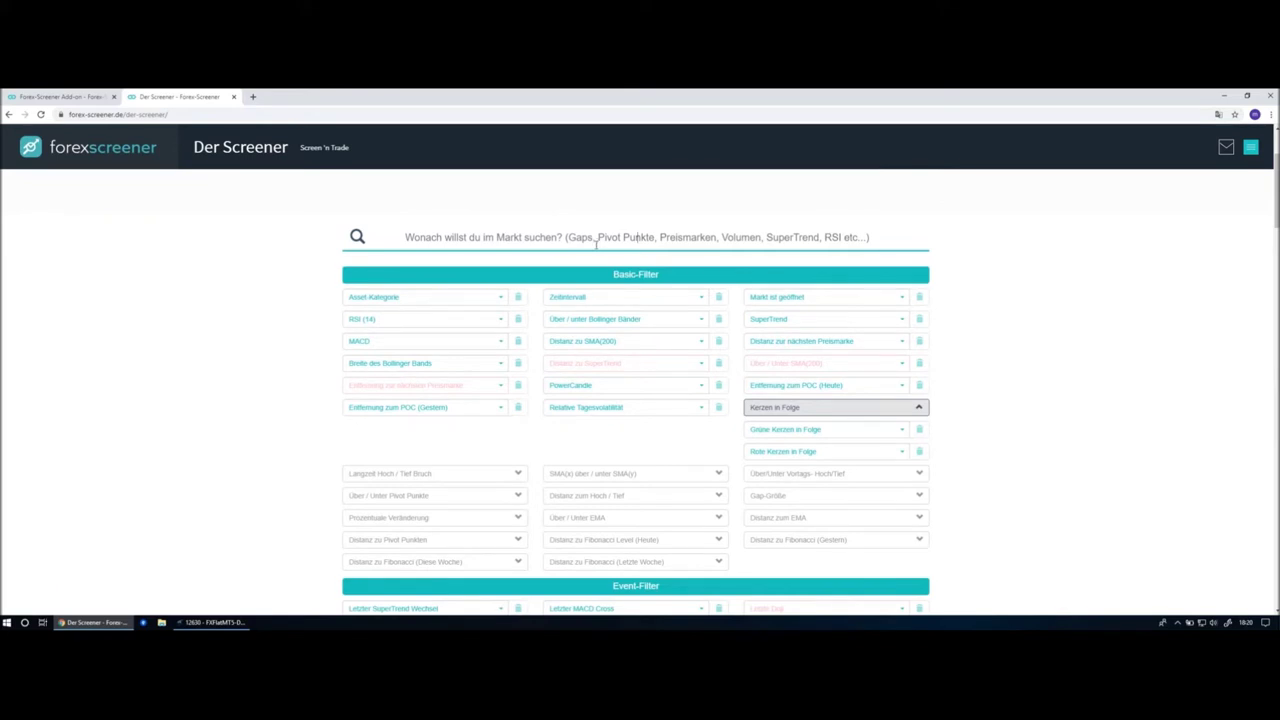
# Search the filters for "gap", expand the Gap-Größe group, and clear the search.
pyautogui.write('g')
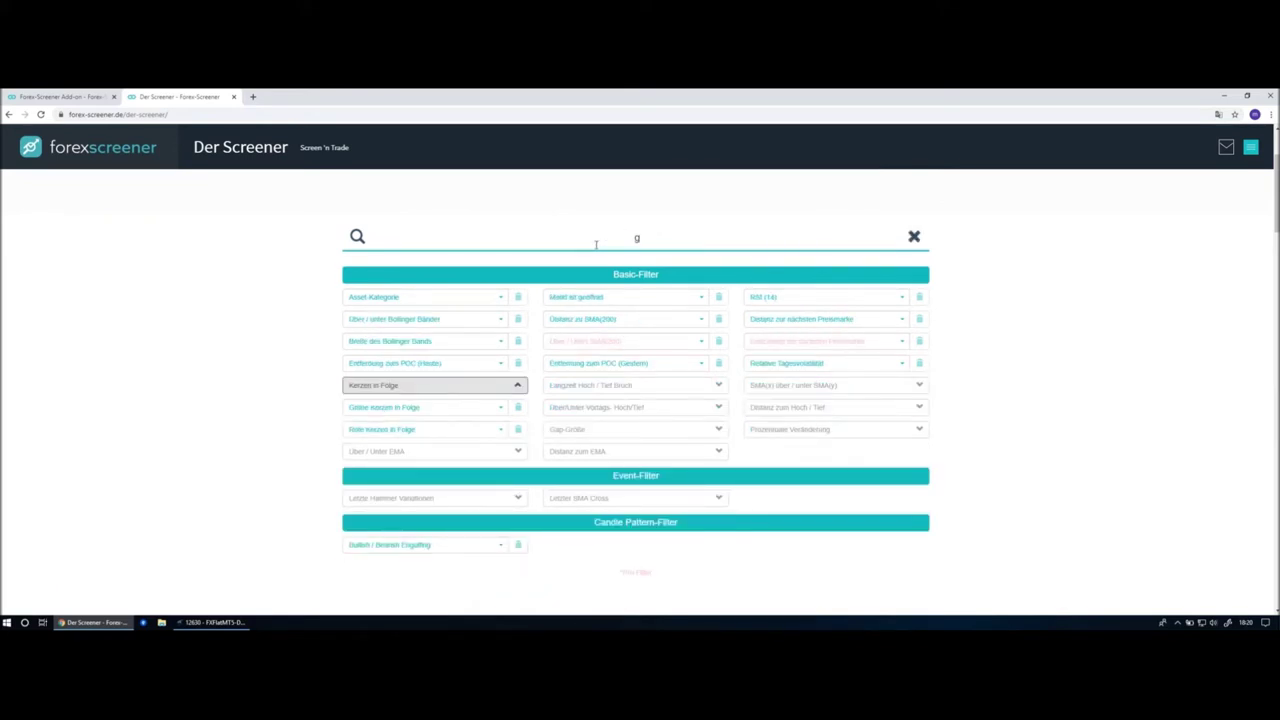
pyautogui.write('ap')
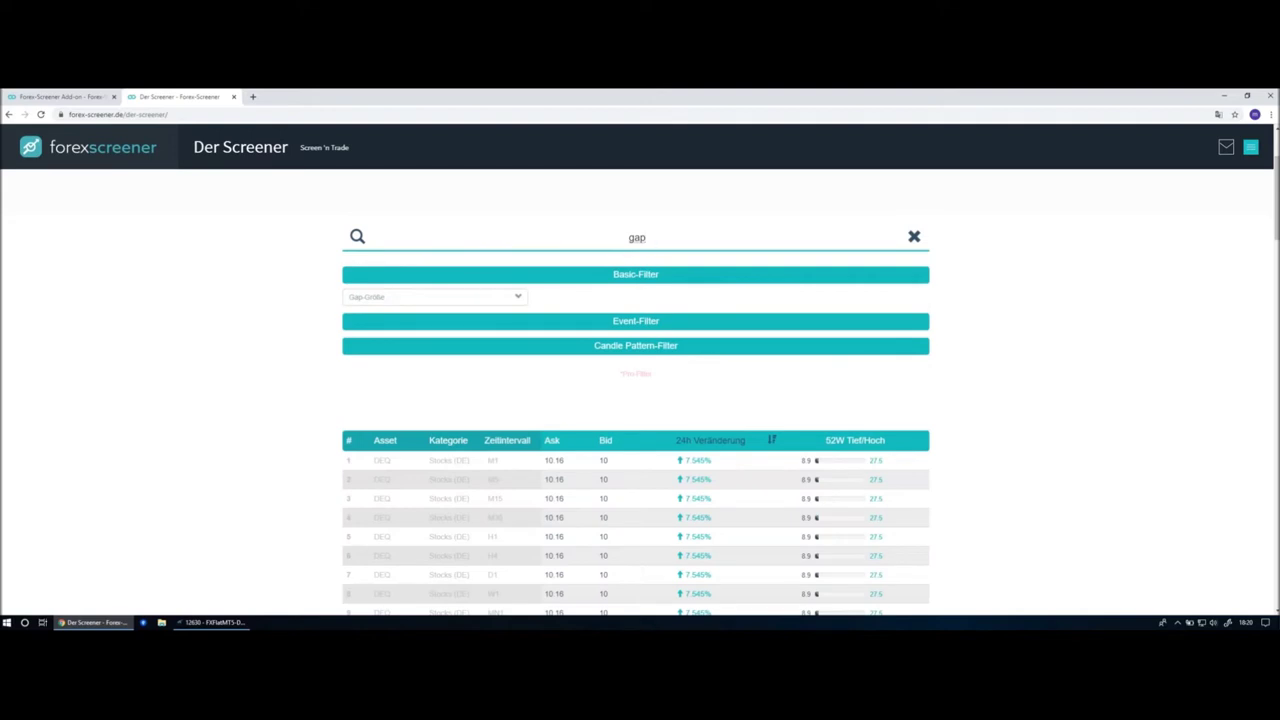
pyautogui.click(482, 298)
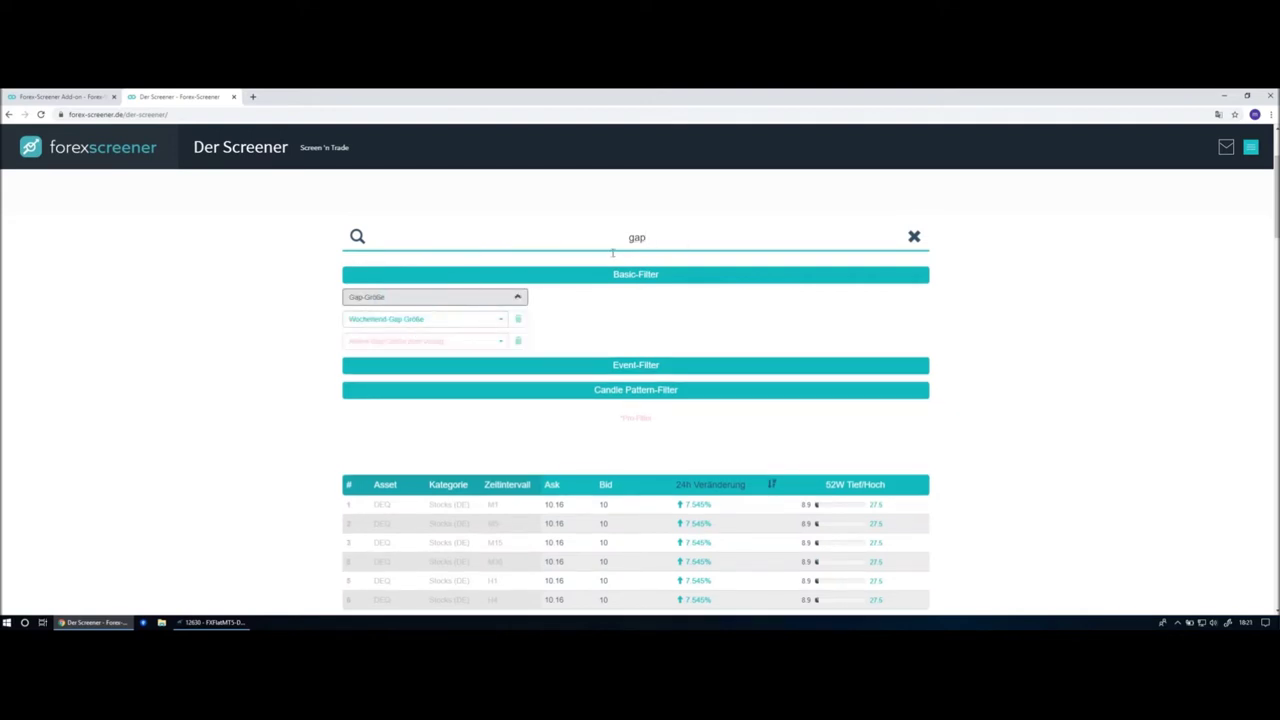
pyautogui.doubleClick(638, 237)
pyautogui.press('BackSpace')
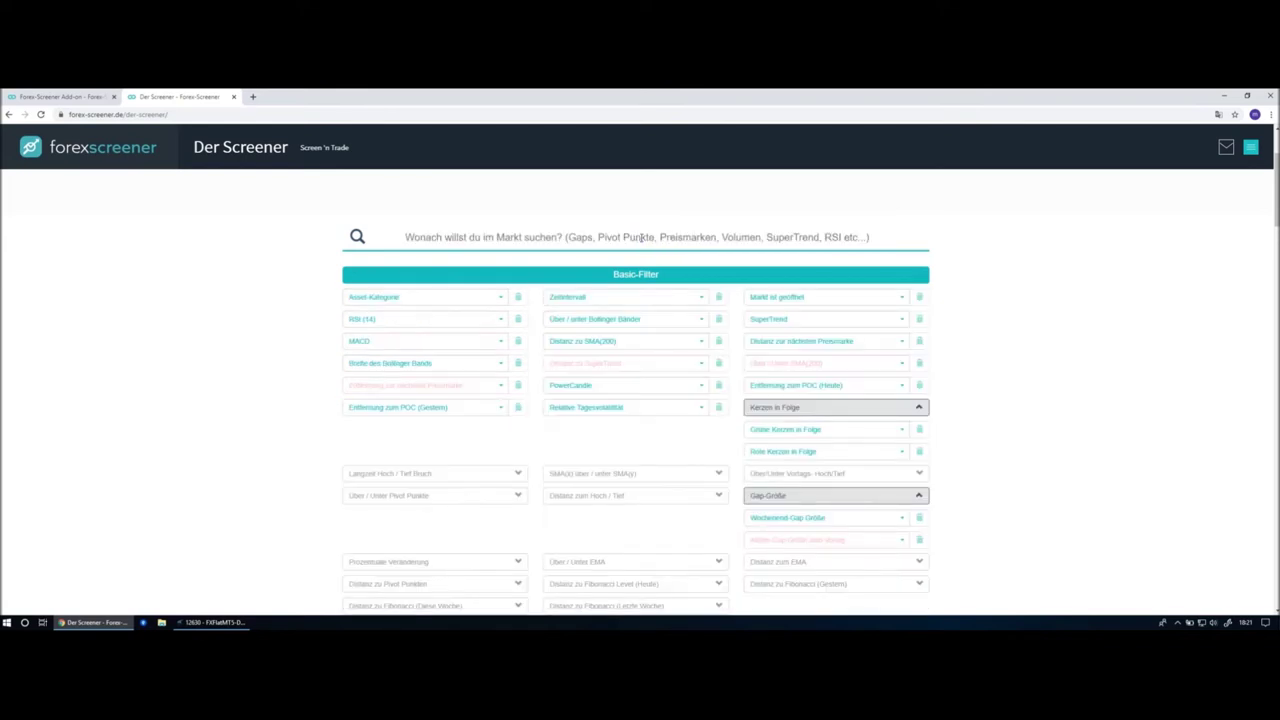
# Search the filters for "boll" and for "prei", clearing the search after each term.
pyautogui.write('boll')
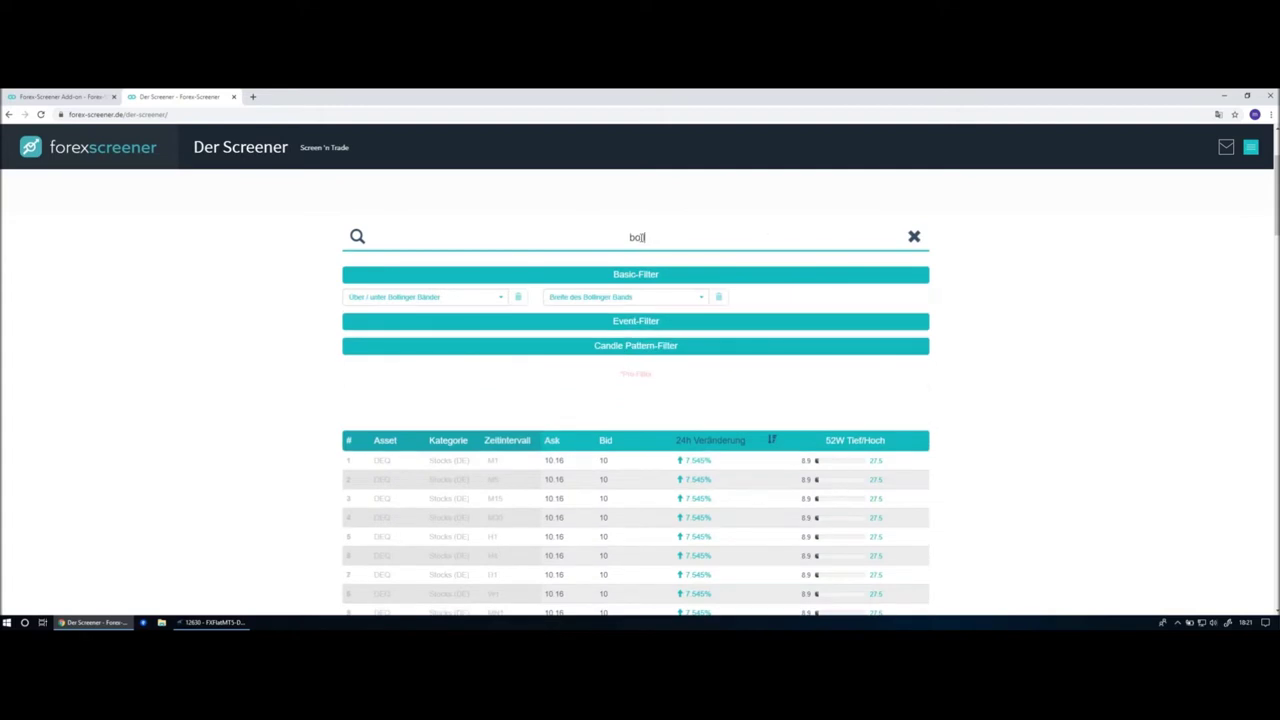
pyautogui.press('BackSpace')
pyautogui.press('BackSpace')
pyautogui.press('BackSpace')
pyautogui.press('BackSpace')
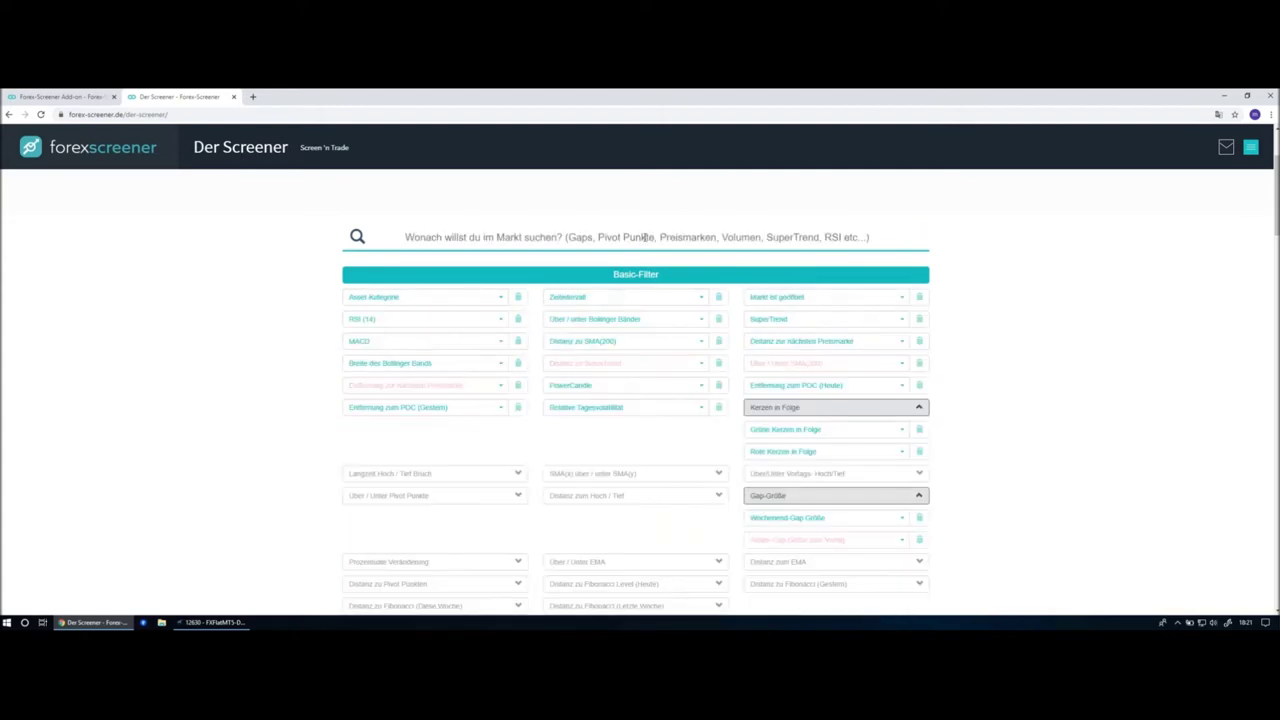
pyautogui.write('prei')
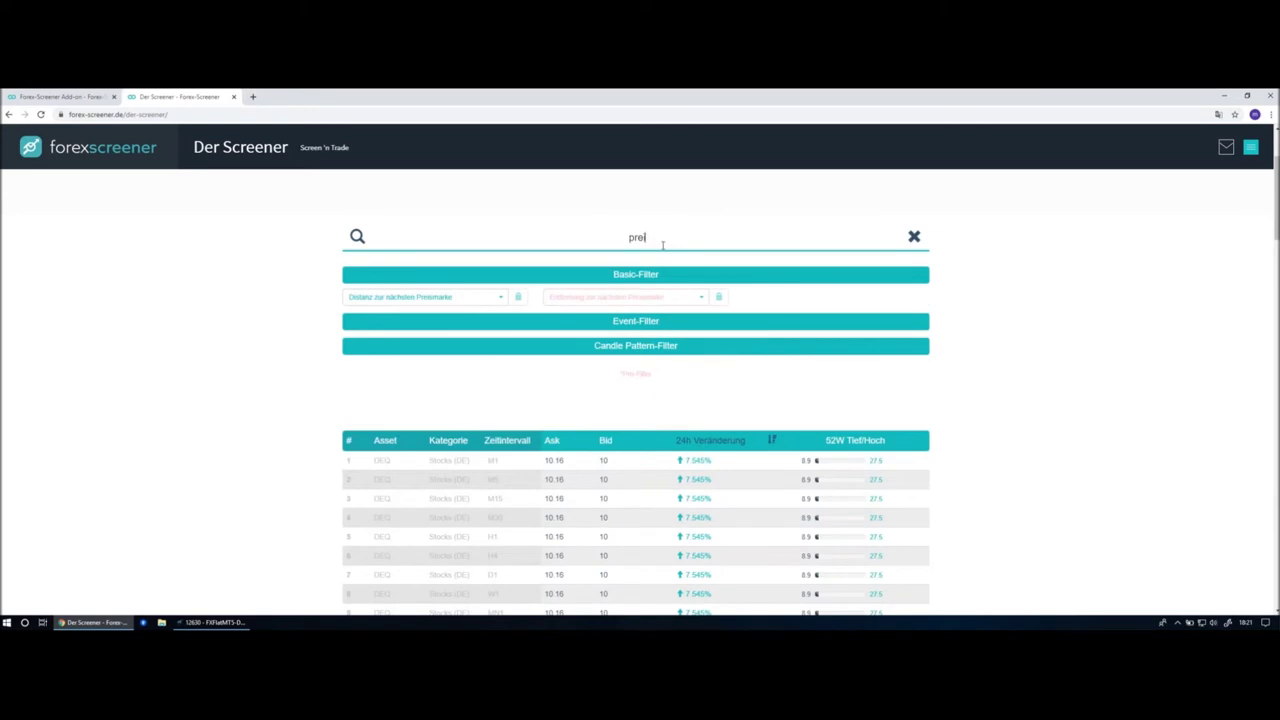
pyautogui.click(914, 240)
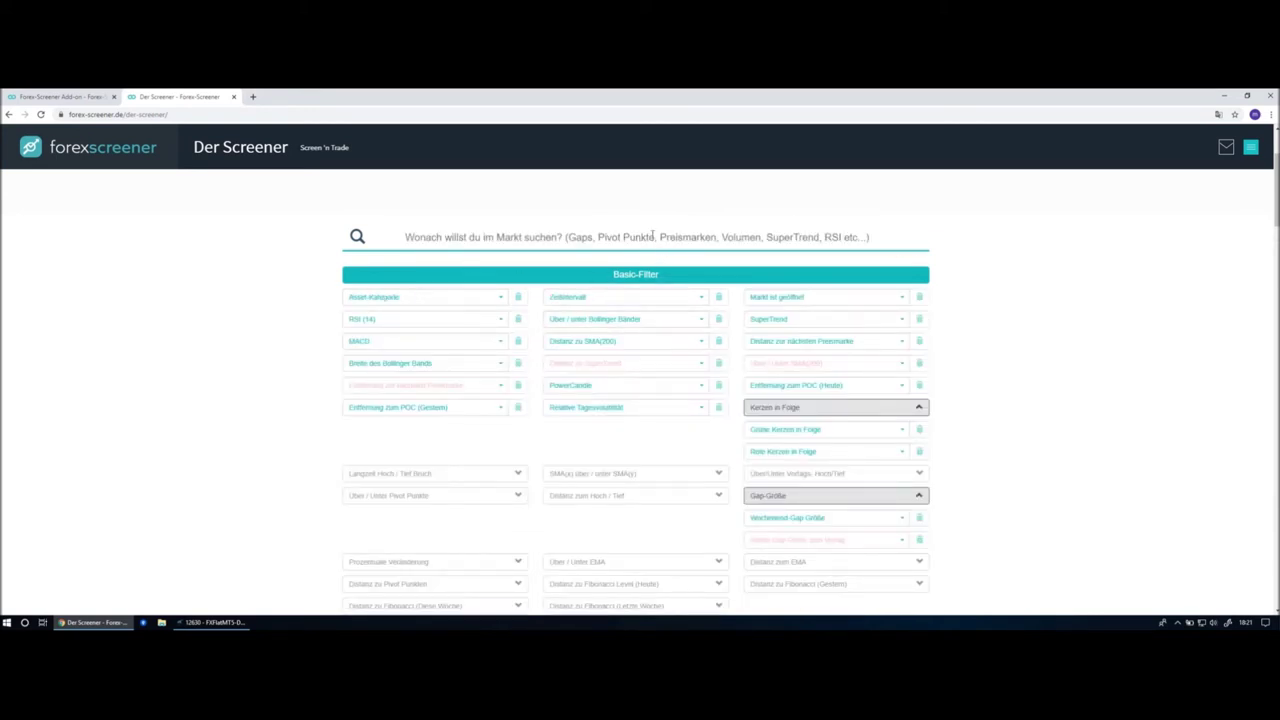
# Search the filters for "gap" again and view the Aktien-Gap percentage options without selecting one.
pyautogui.write('gap')
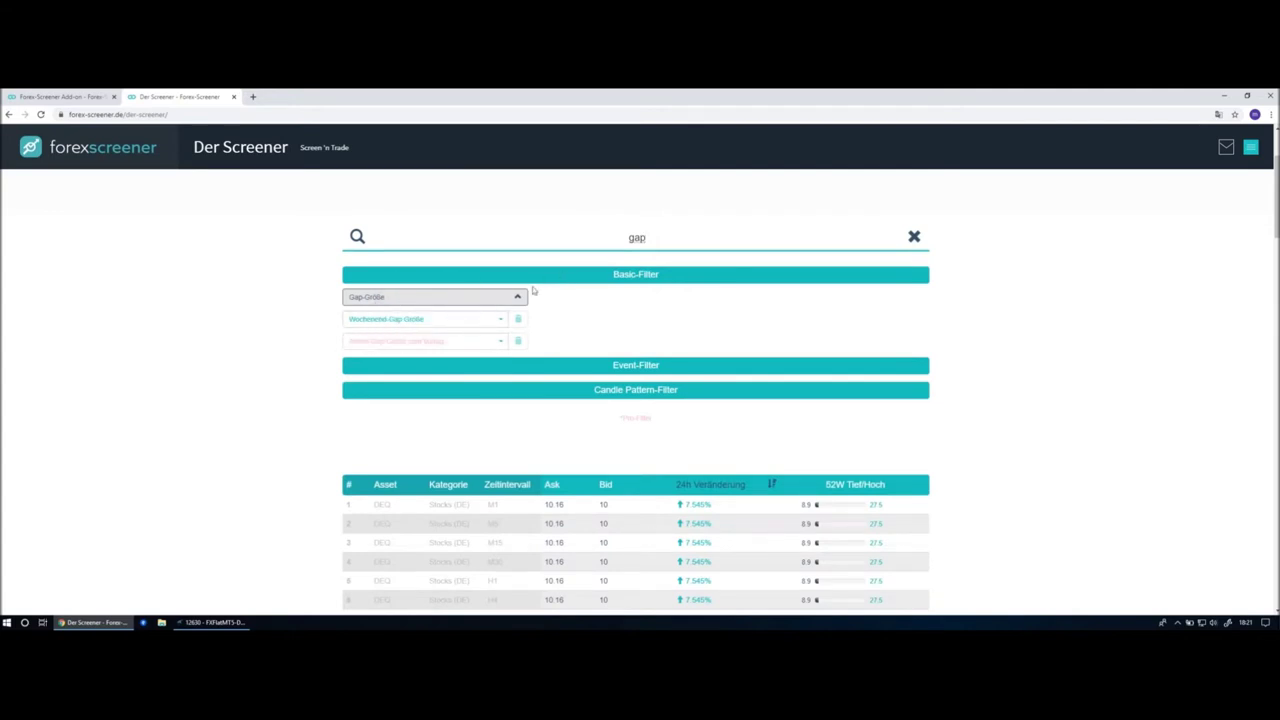
pyautogui.click(418, 344)
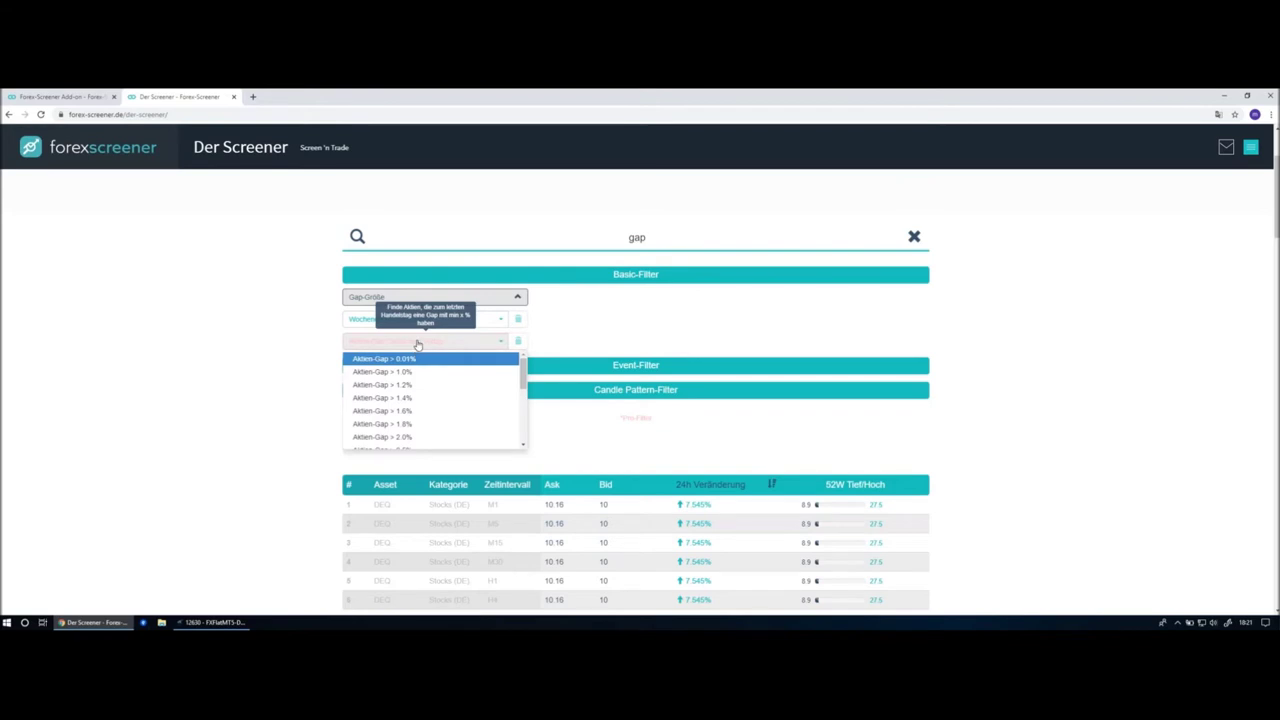
pyautogui.click(573, 341)
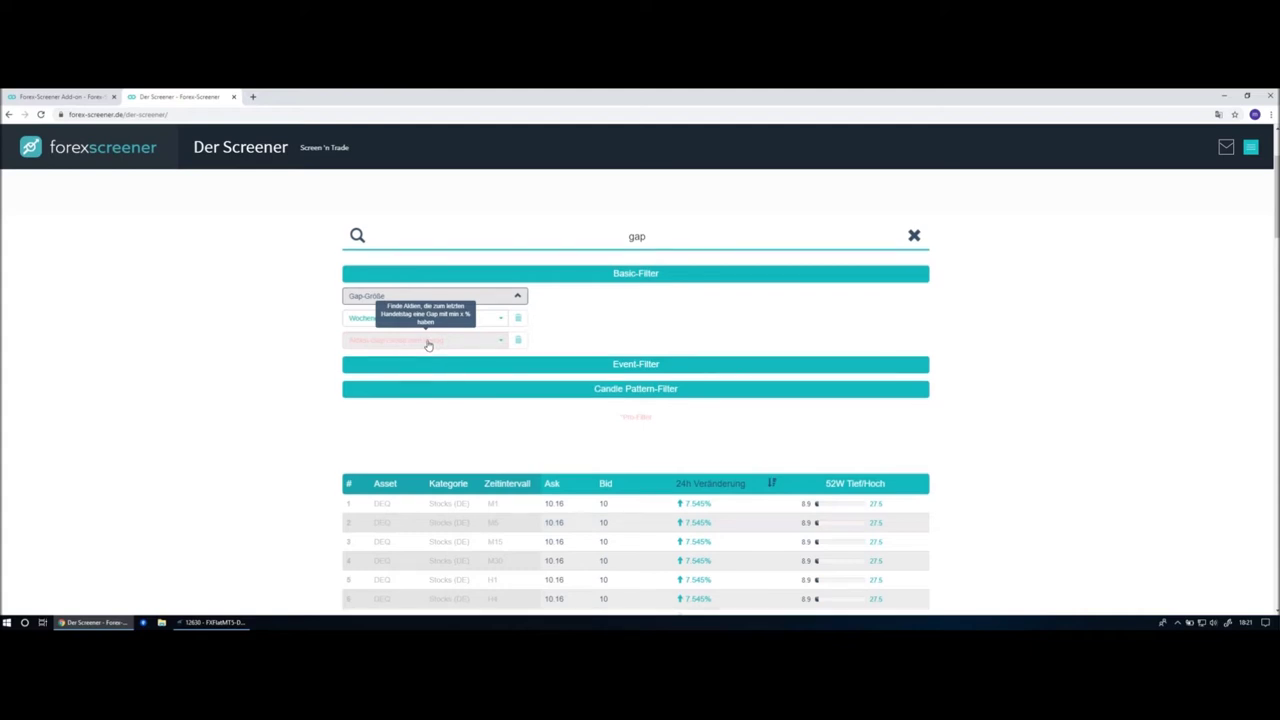
# Set the Aktien-Gap filter to > 0.01% and clear the "gap" search.
pyautogui.click(428, 342)
pyautogui.click(490, 357)
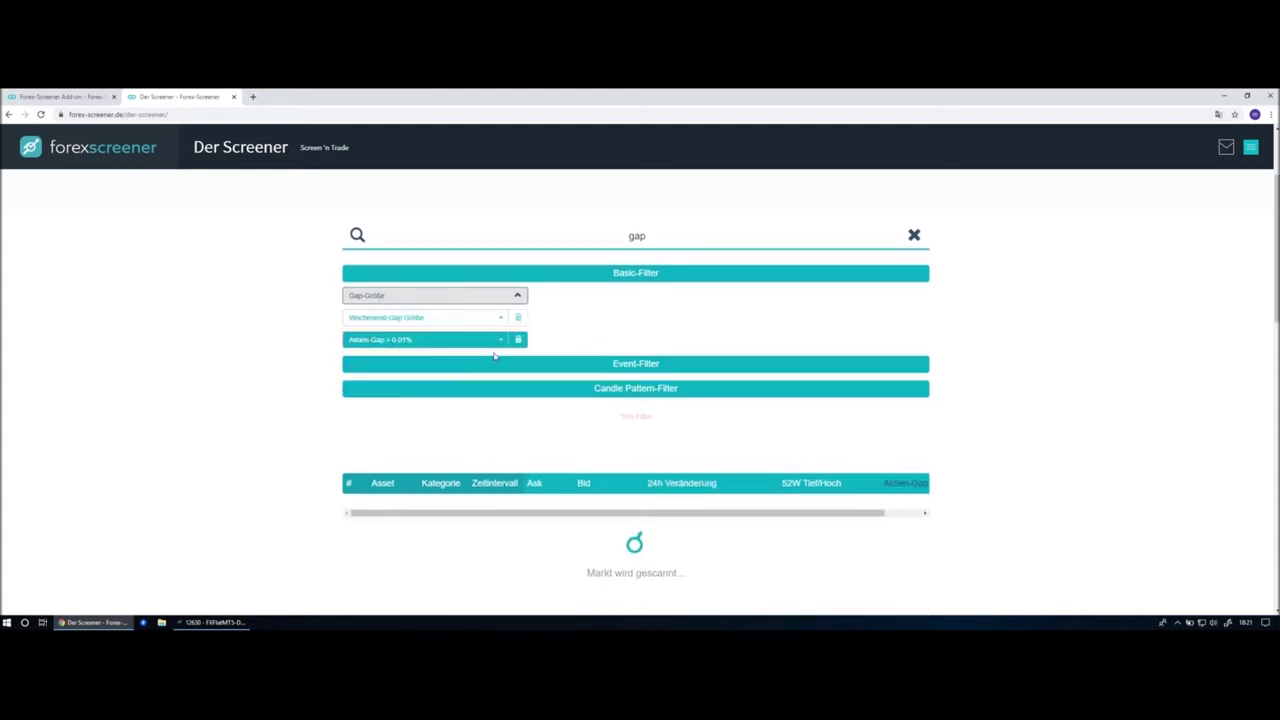
pyautogui.scroll(-1, 515, 345)
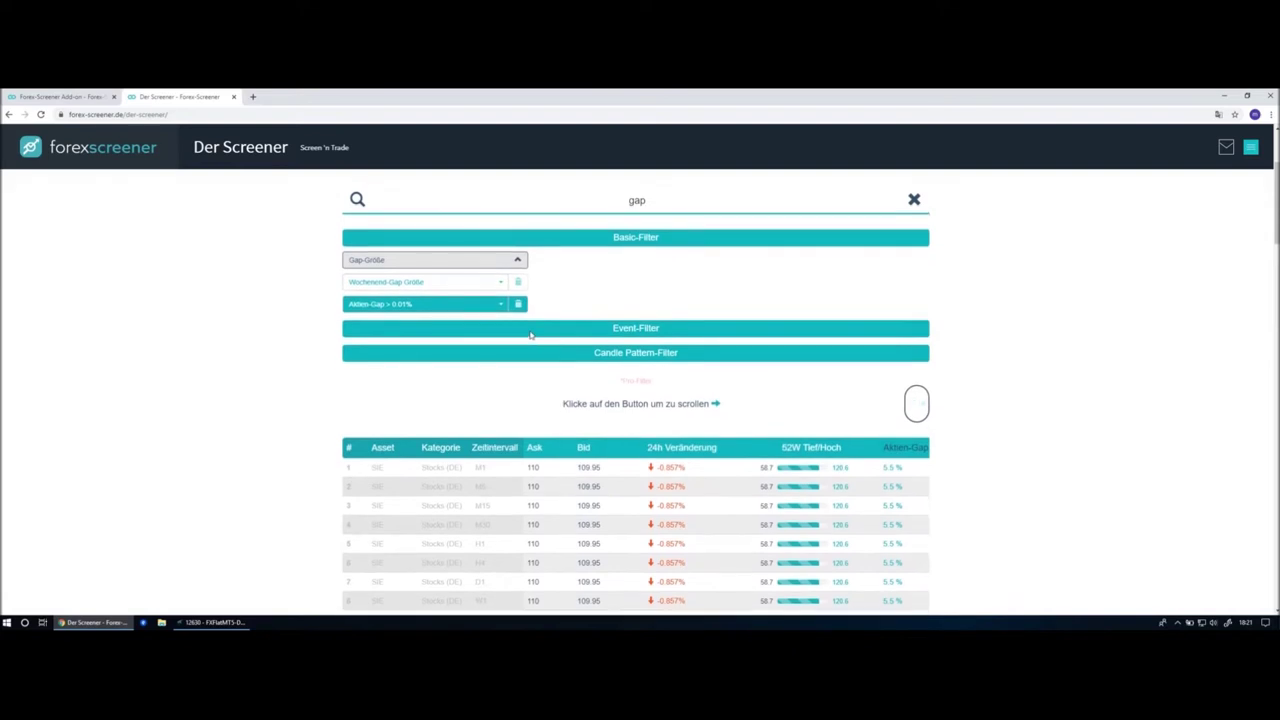
pyautogui.scroll(1, 683, 264)
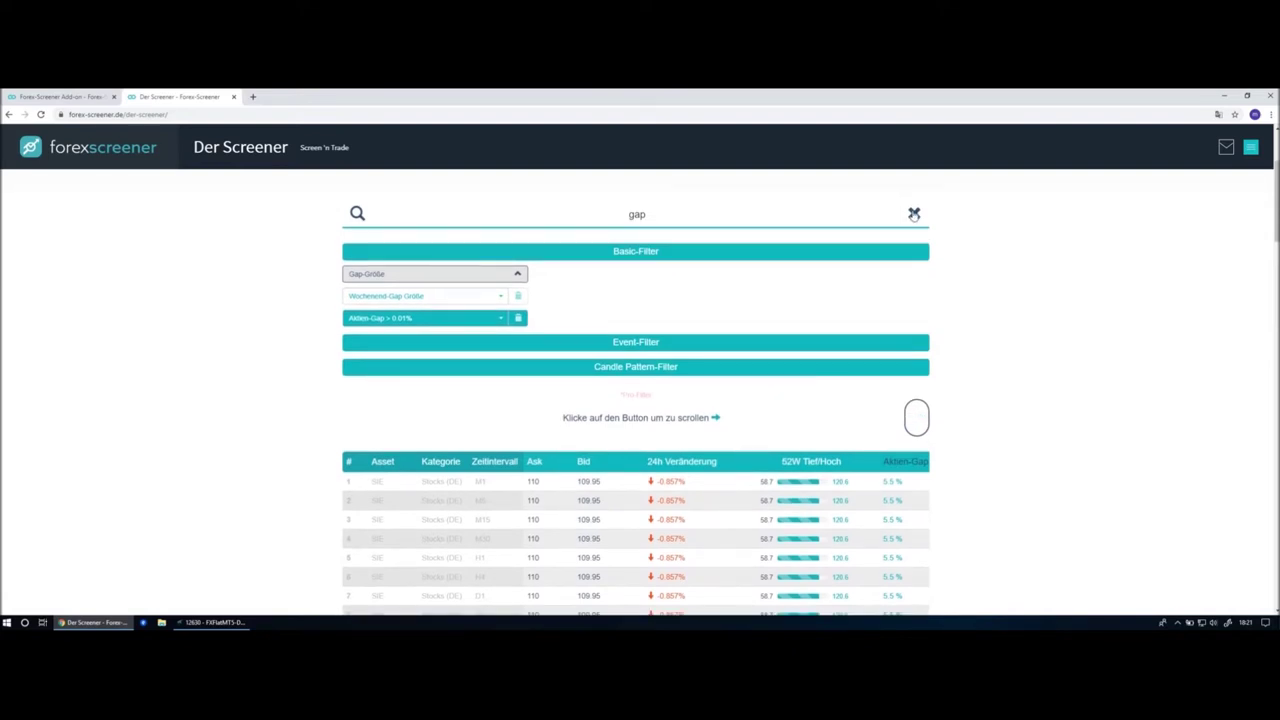
pyautogui.click(914, 215)
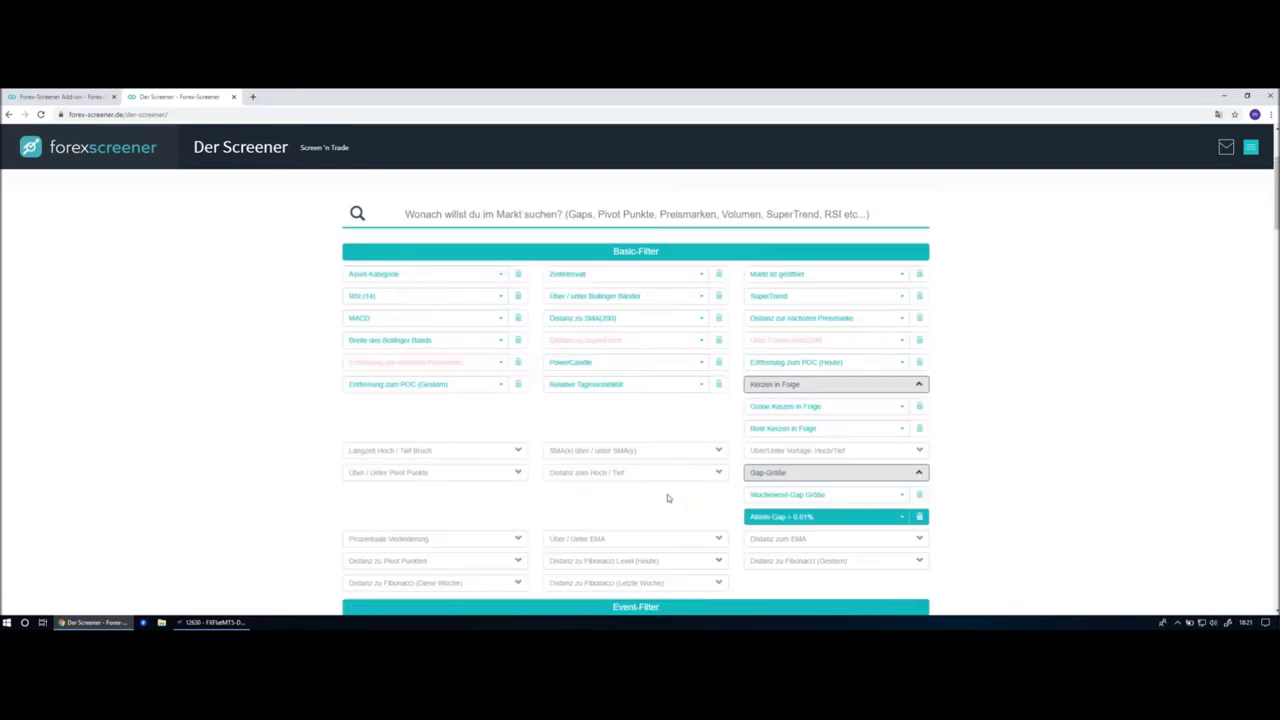
# Open the details page of the SIE M5 result and view its chart.
pyautogui.scroll(-3, 555, 538)
pyautogui.scroll(-2, 555, 537)
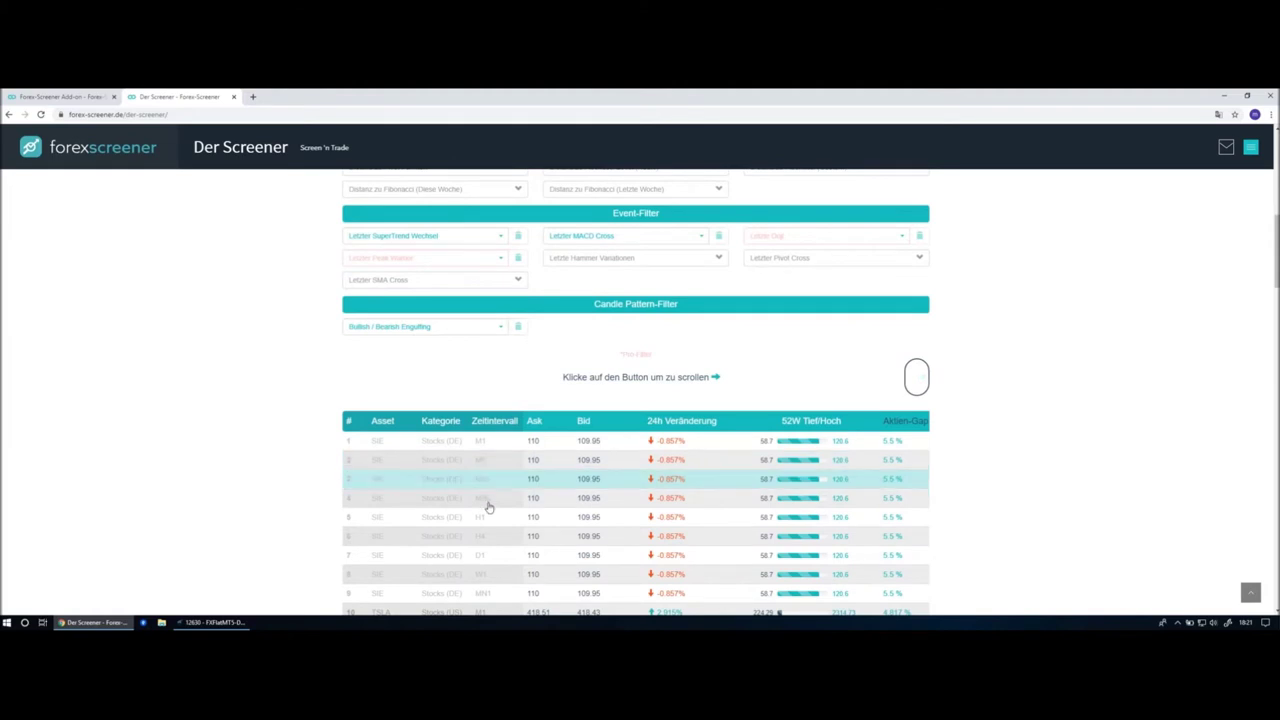
pyautogui.scroll(-1, 495, 444)
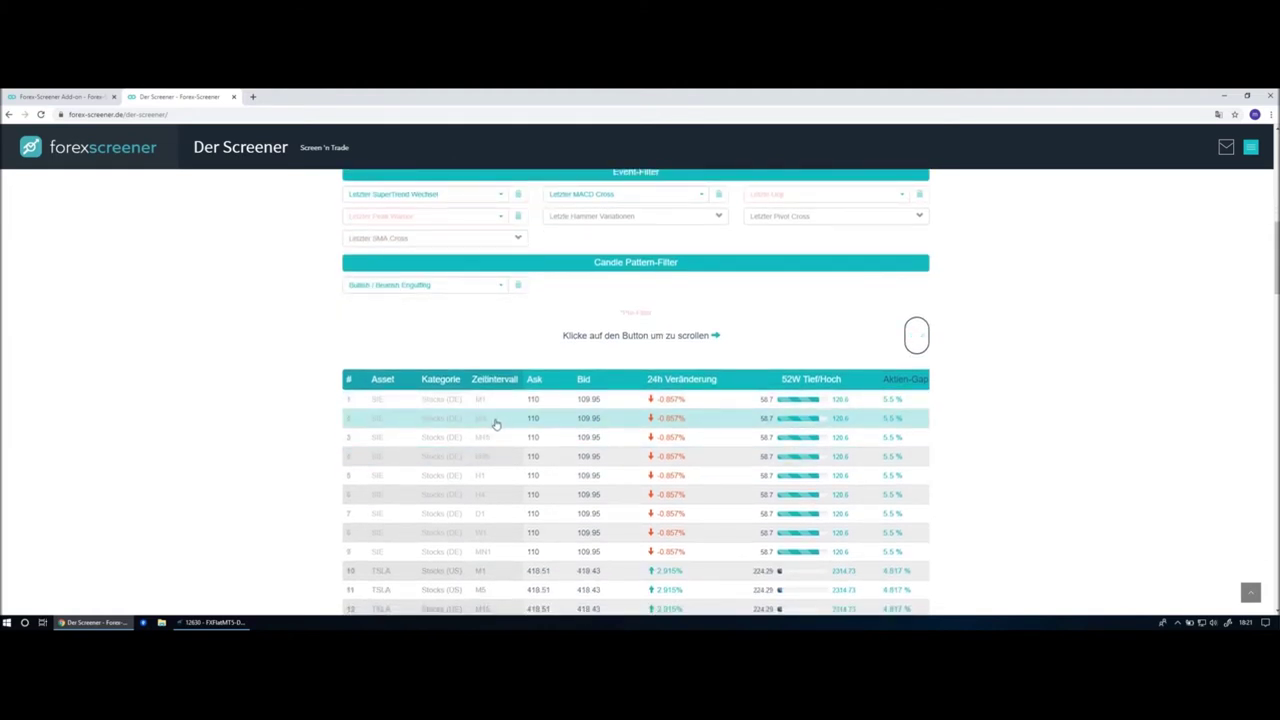
pyautogui.click(495, 424)
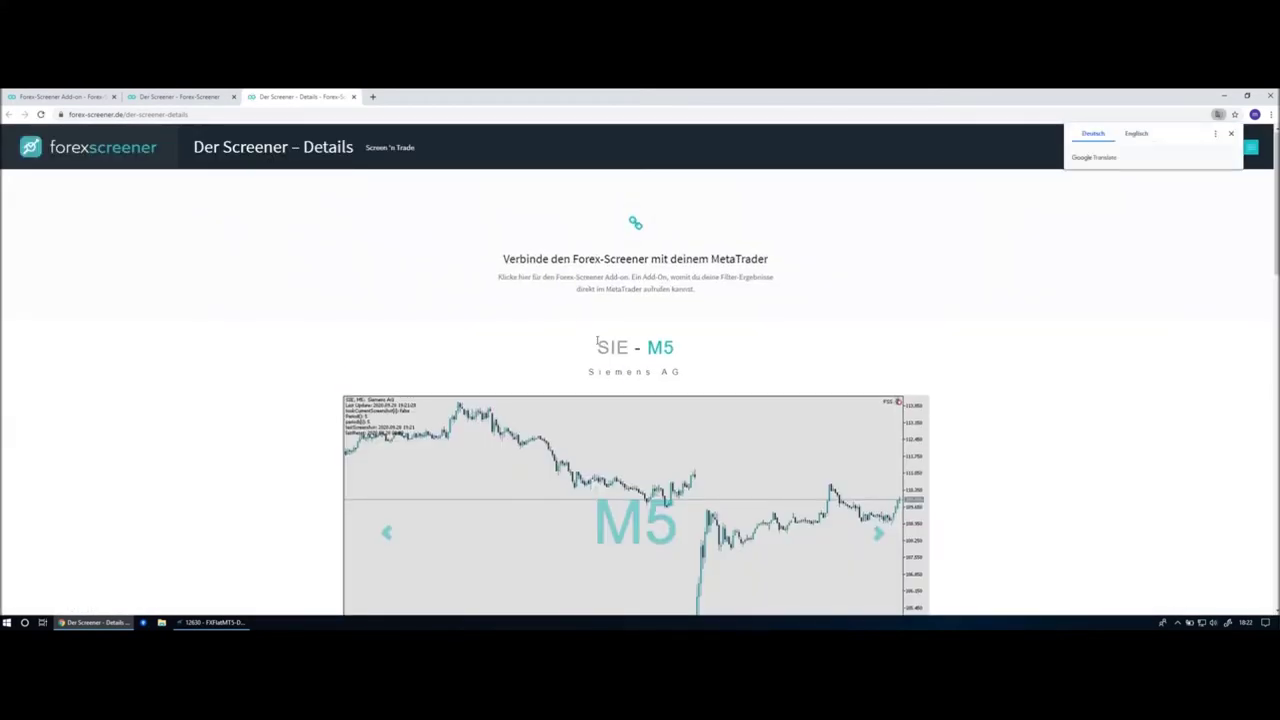
pyautogui.scroll(-2, 598, 340)
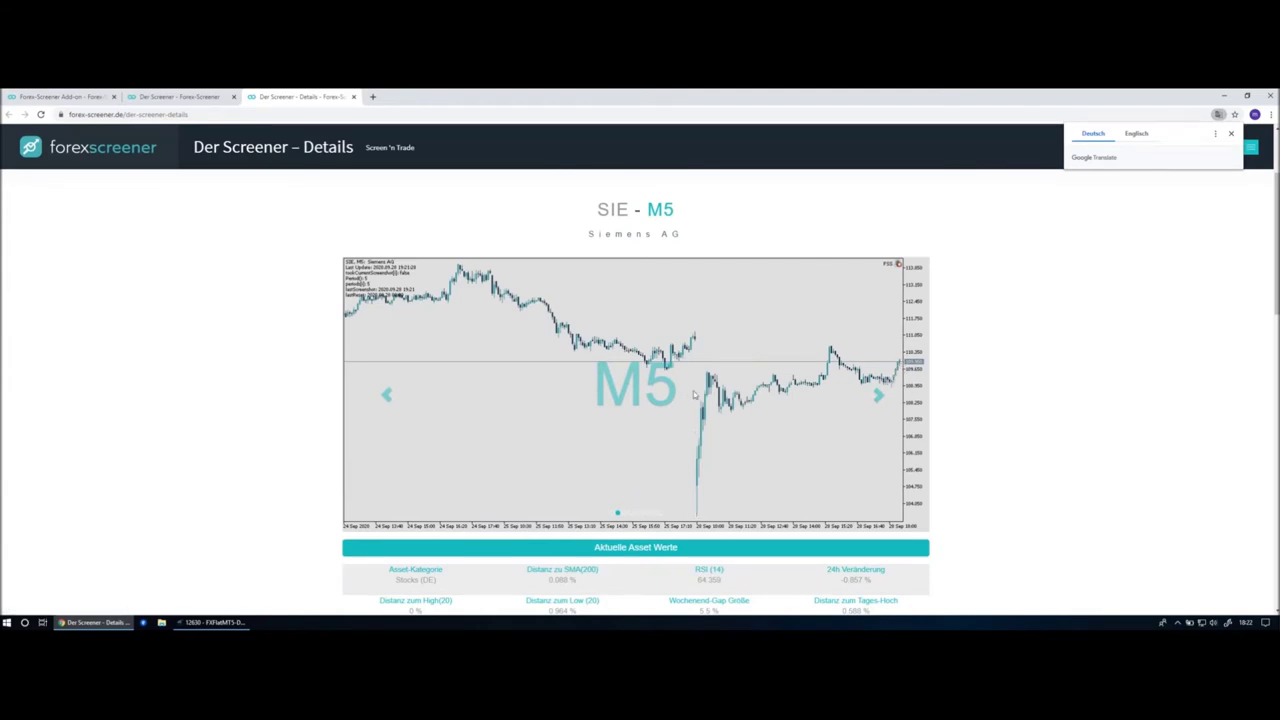
# Switch to MetaTrader 5 and enable auto-scroll on the SIE M5 chart to examine the price gap at the latest candles.
pyautogui.click(212, 622)
pyautogui.moveTo(750, 344); pyautogui.dragTo(412, 149)
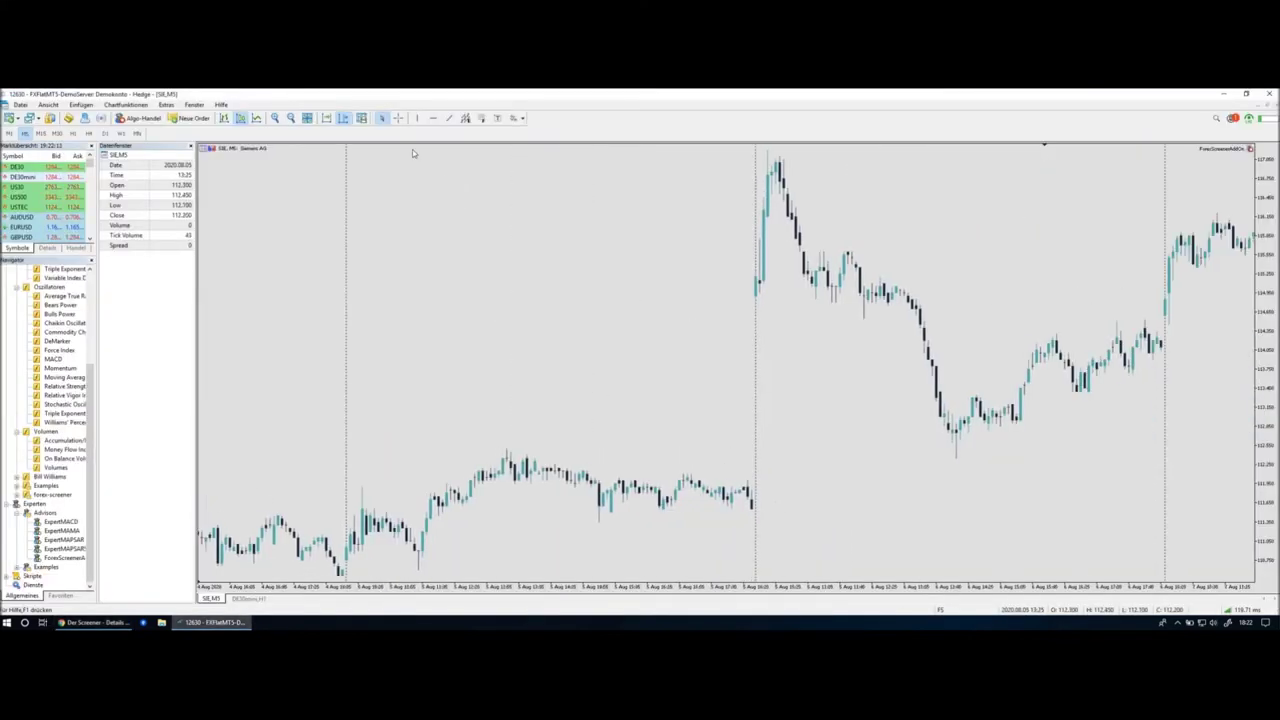
pyautogui.click(327, 118)
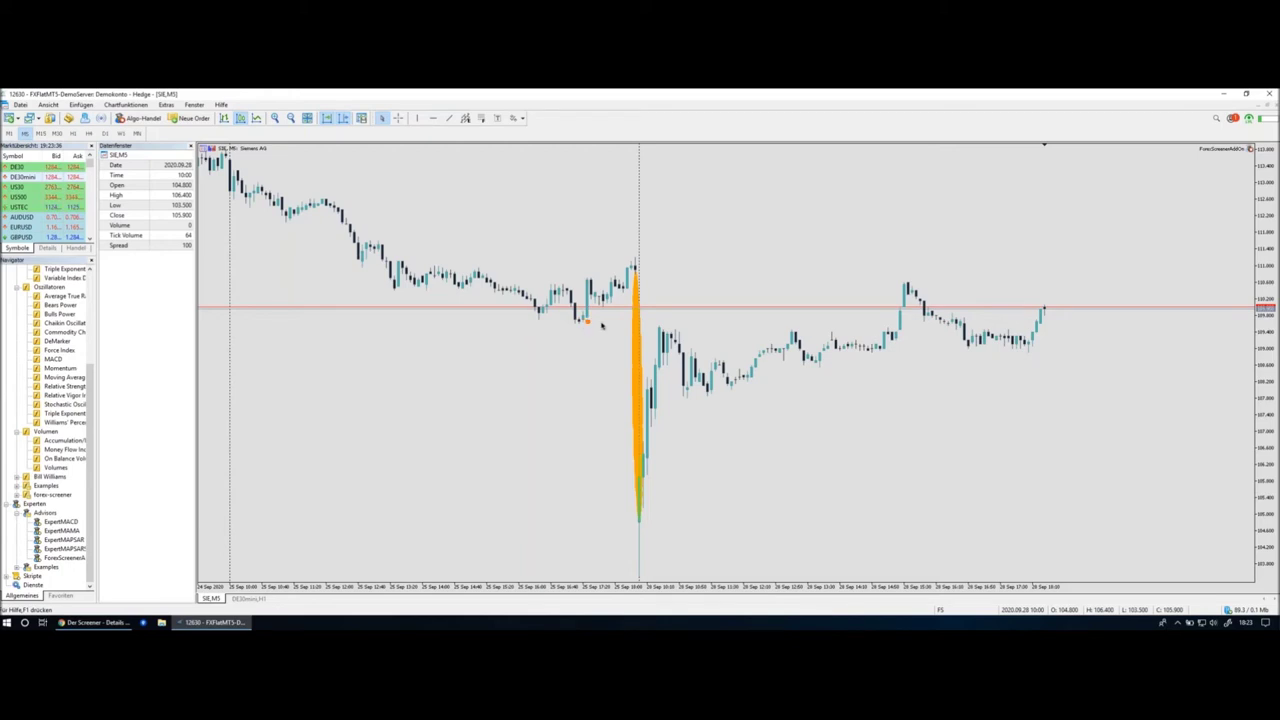
pyautogui.moveTo(601, 325); pyautogui.dragTo(503, 330)
pyautogui.hscroll(-1, 522, 354)
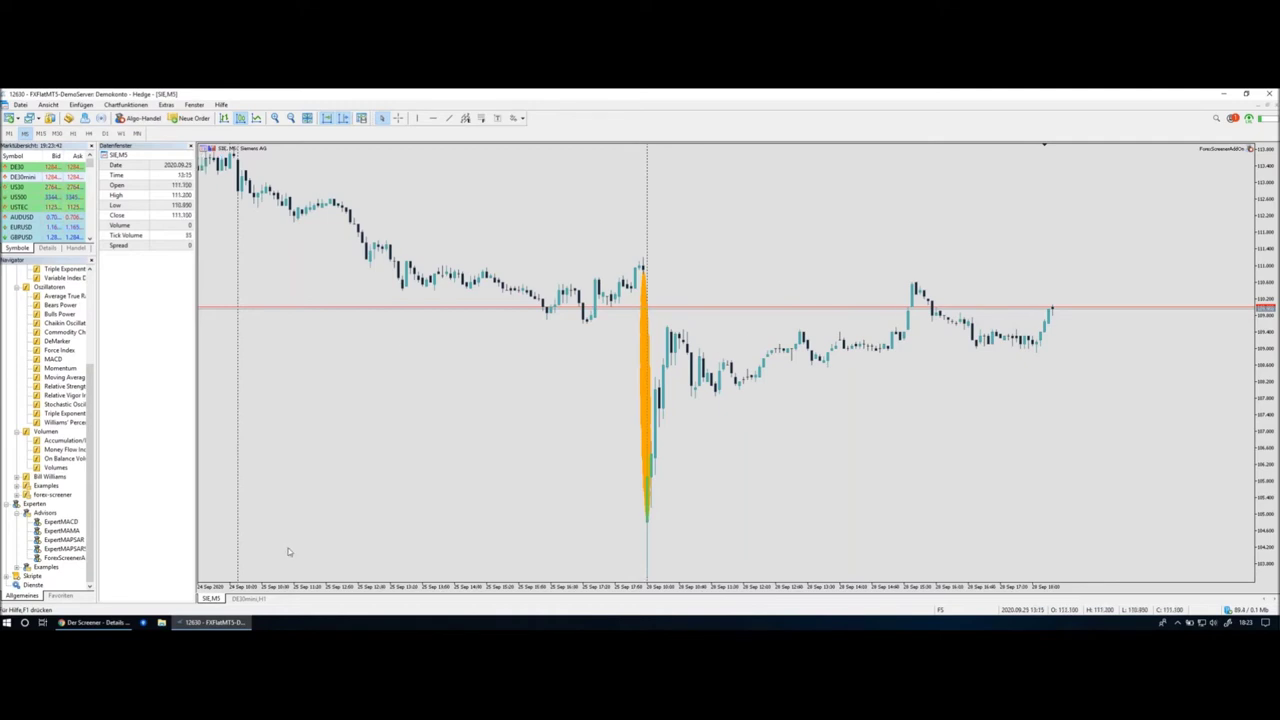
# Return to the screener in Chrome, clear the Aktien-Gap filter, and view the Wochenend-Gap percentage options without selecting one.
pyautogui.click(98, 622)
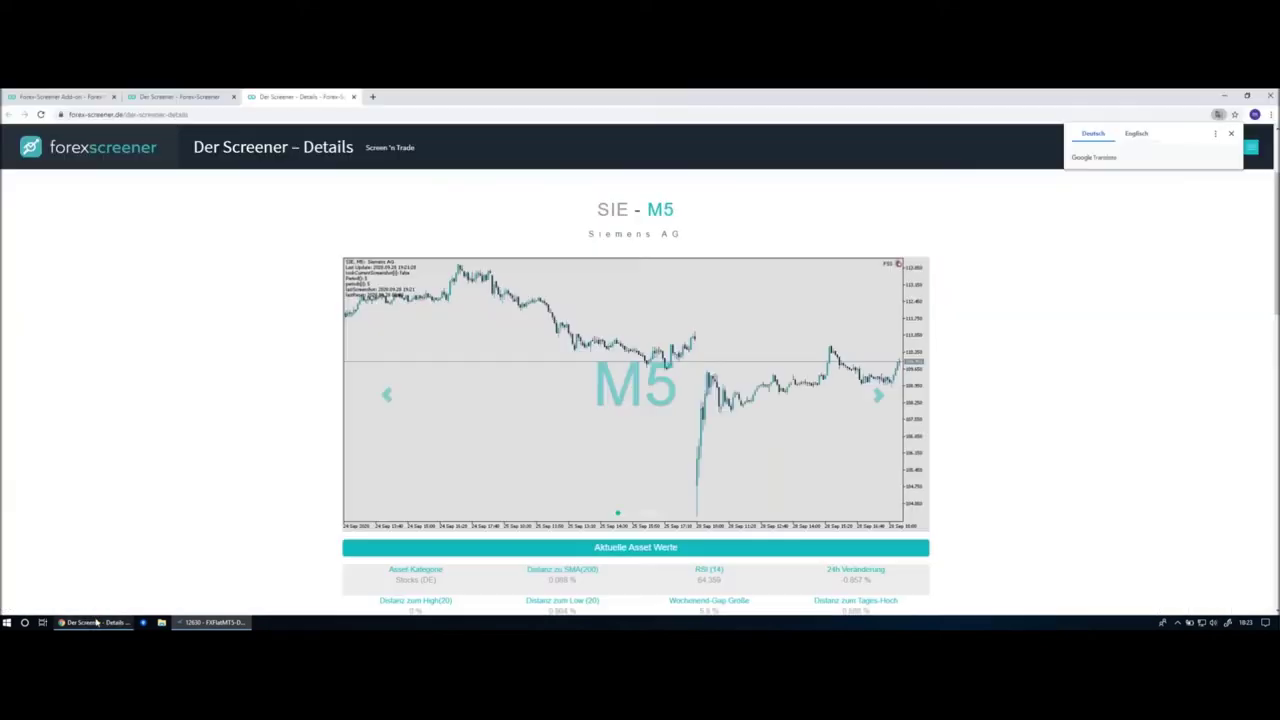
pyautogui.click(179, 97)
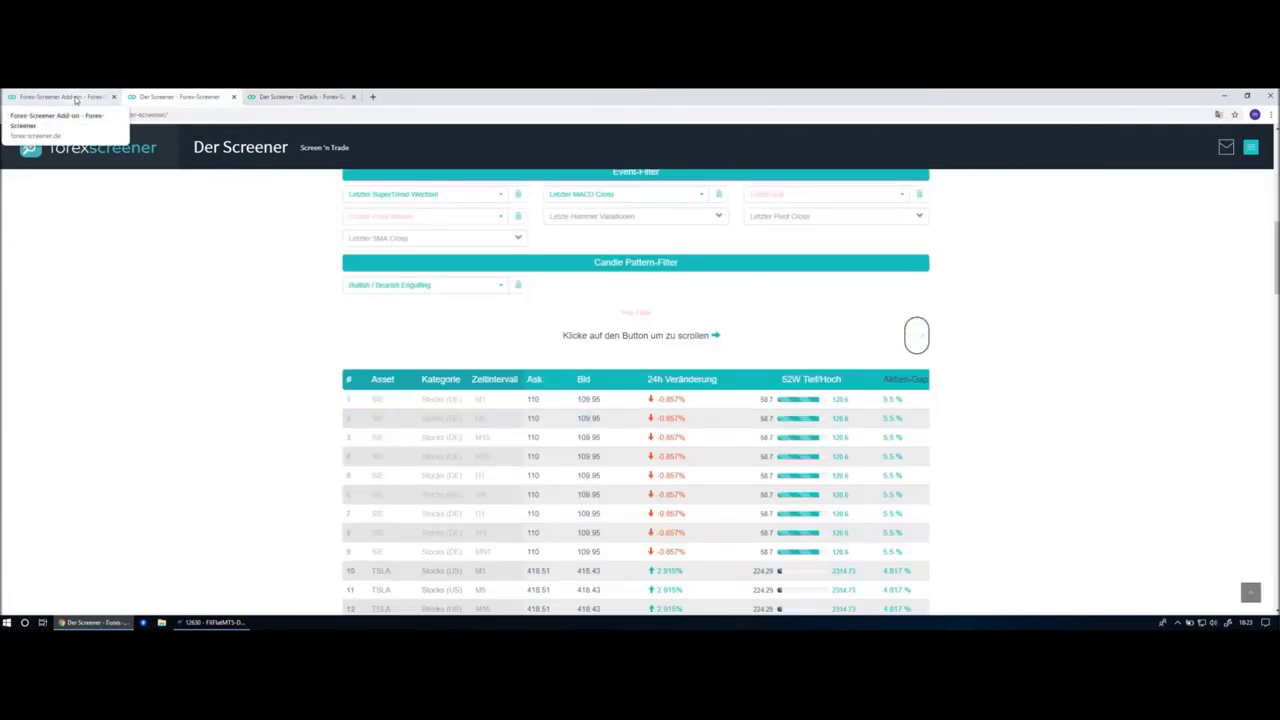
pyautogui.scroll(2, 539, 343)
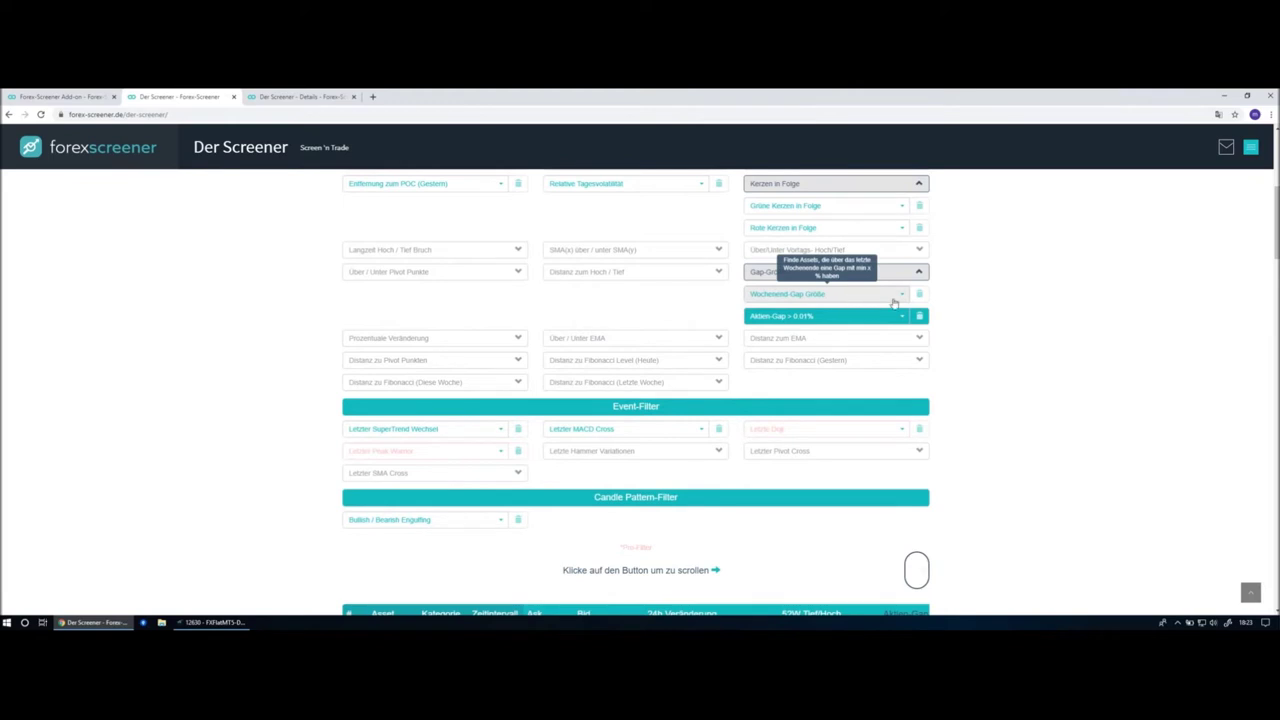
pyautogui.click(919, 316)
pyautogui.click(864, 298)
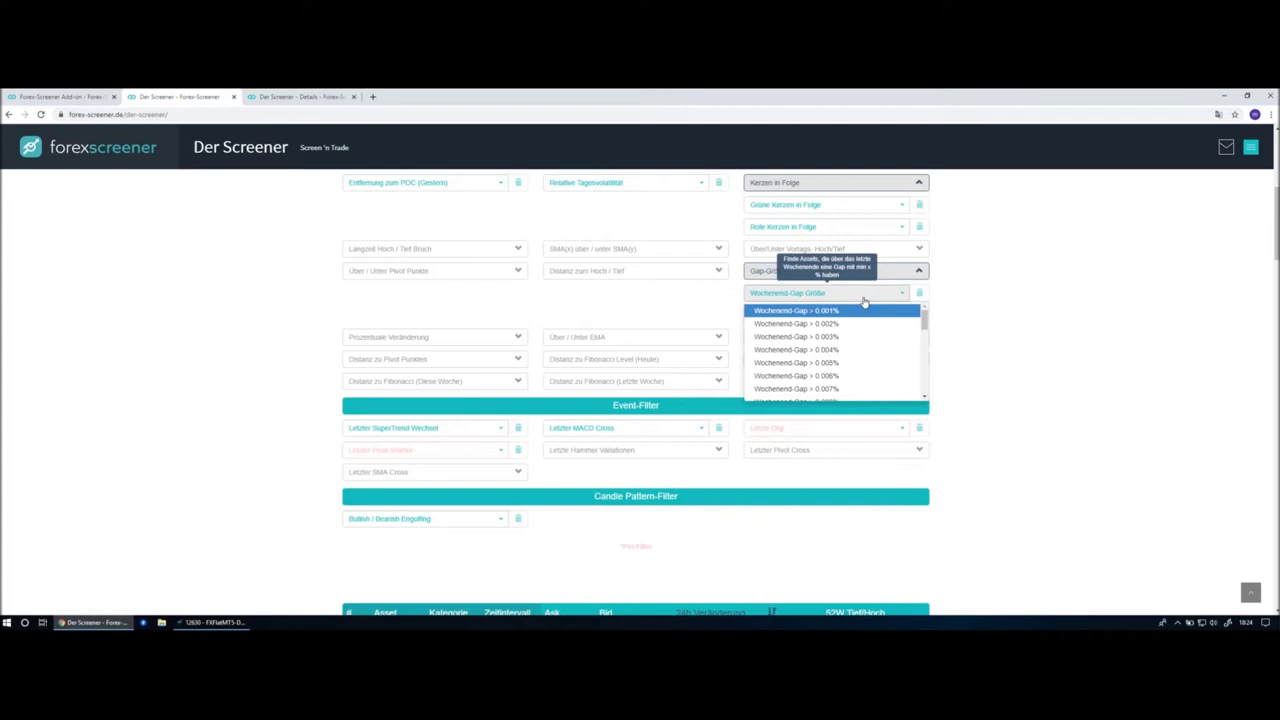
pyautogui.click(728, 262)
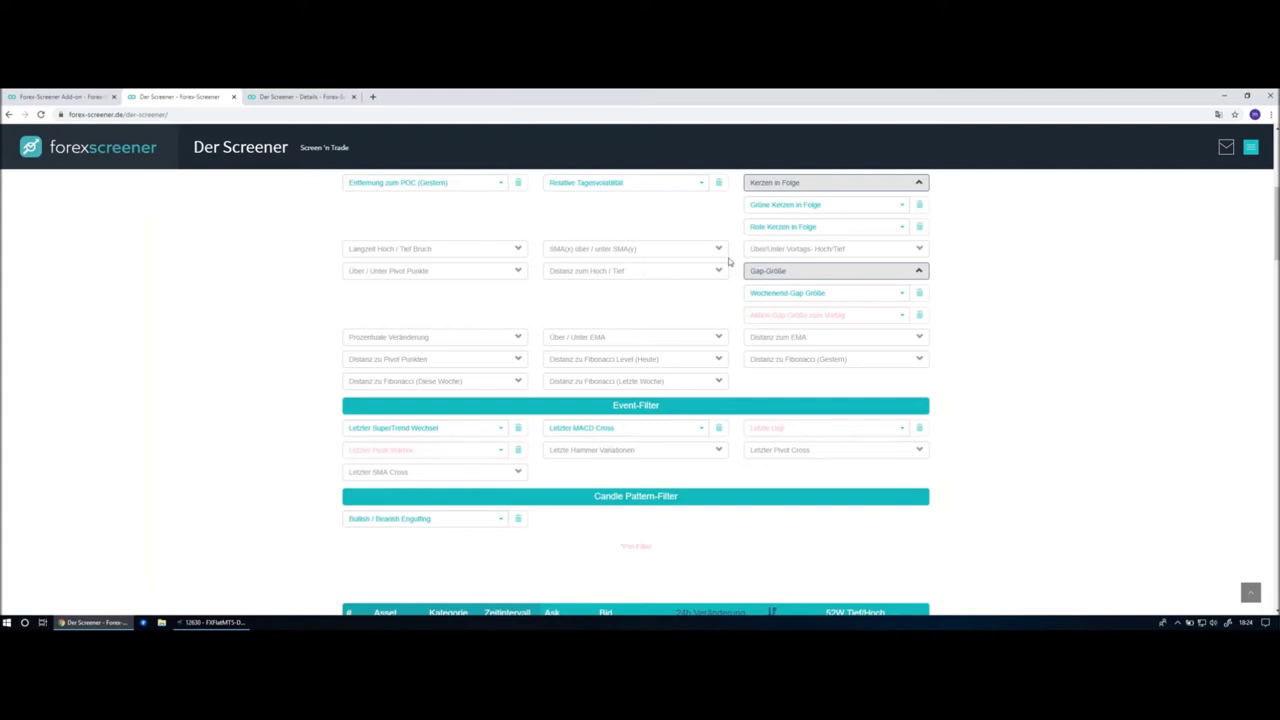
# Search the filters for "pivot" and set Distanz zum S2 to < 0.1% in the Distanz zu Pivot Punkten group.
pyautogui.scroll(3, 632, 221)
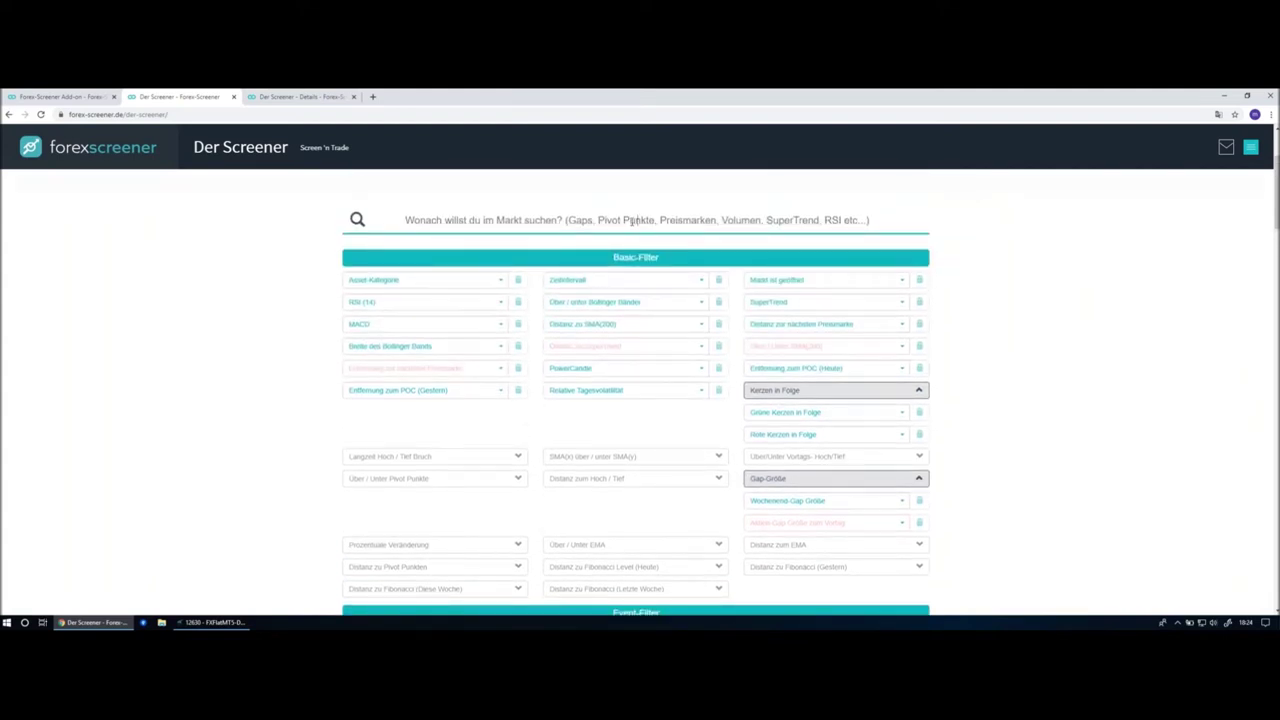
pyautogui.click(632, 221)
pyautogui.write('pivot')
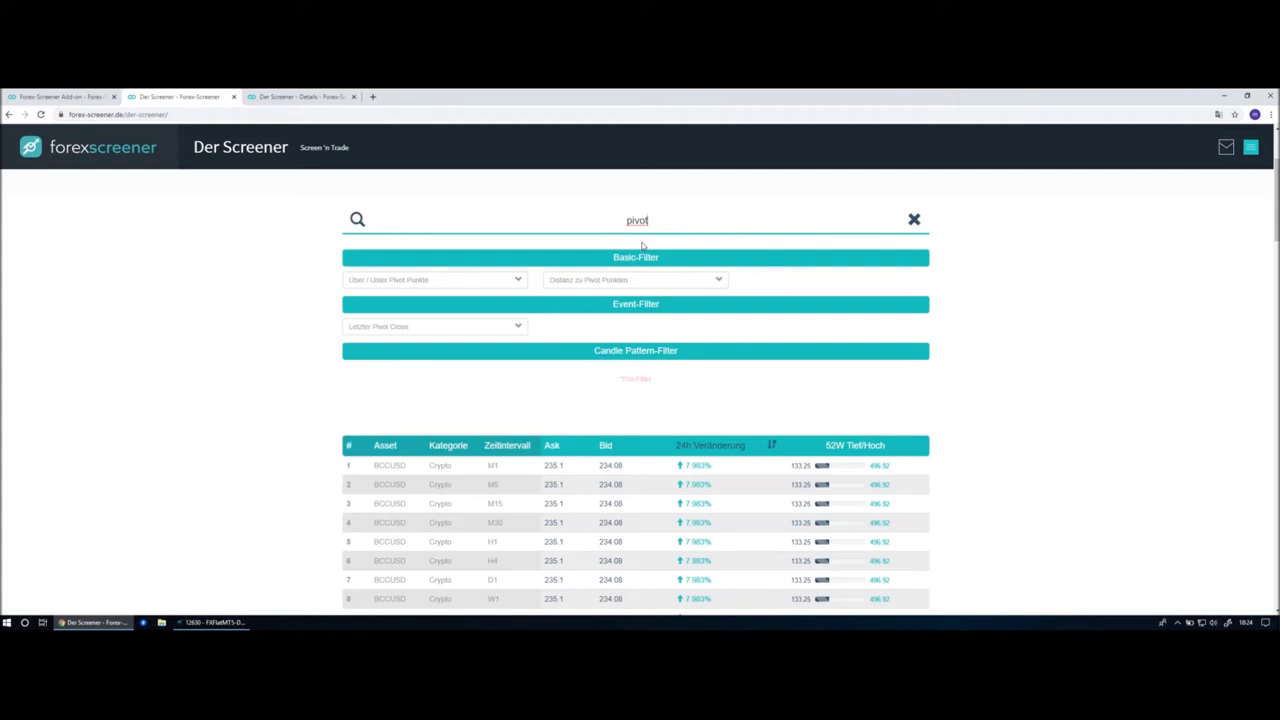
pyautogui.click(686, 281)
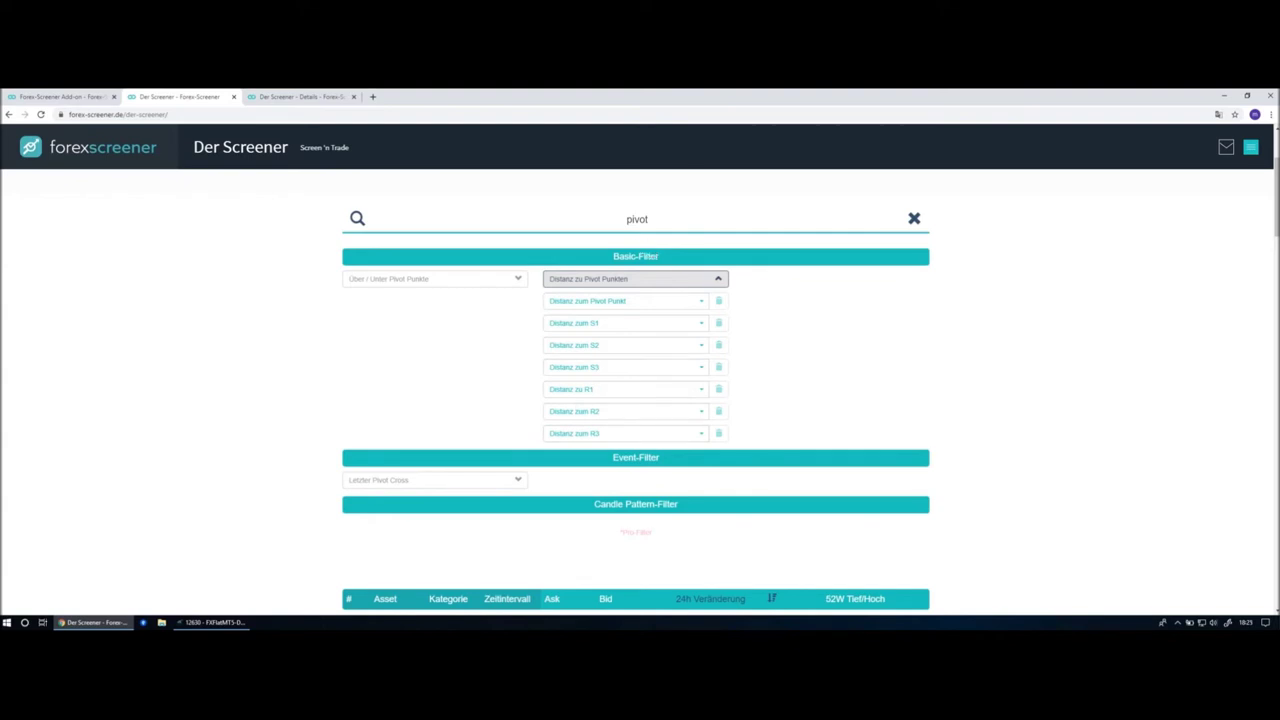
pyautogui.click(608, 345)
pyautogui.moveTo(724, 373); pyautogui.dragTo(727, 376)
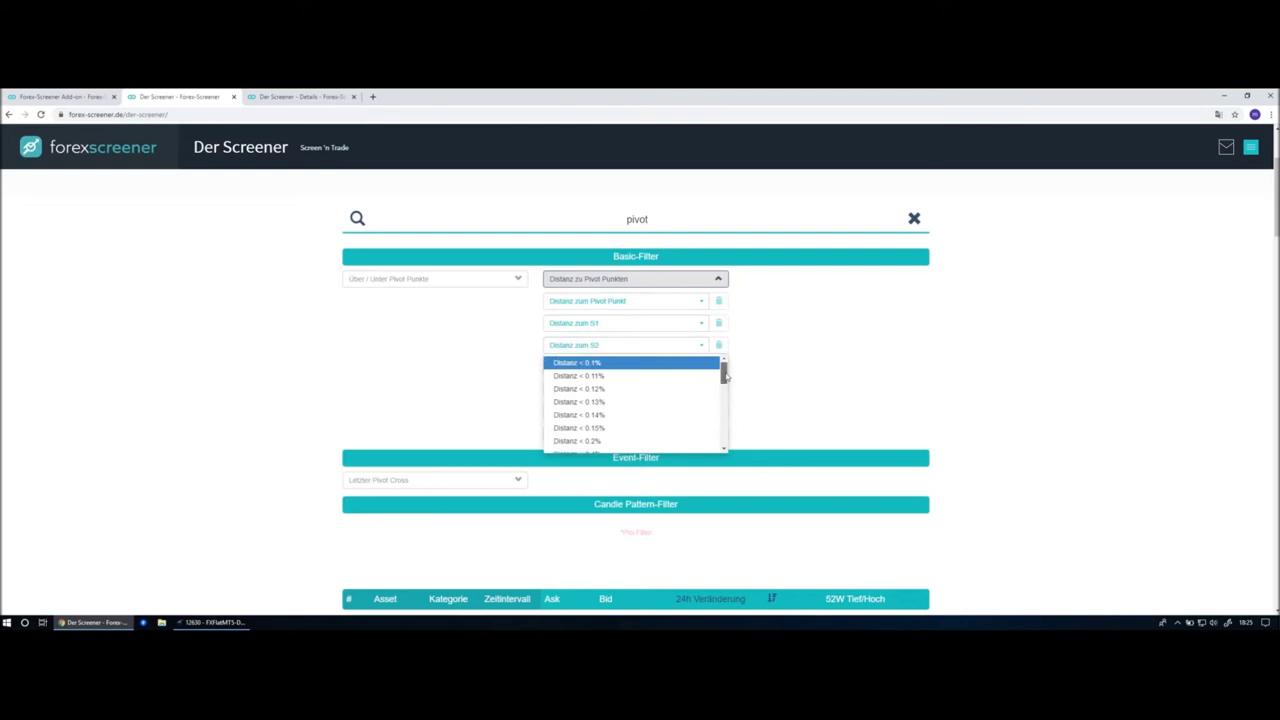
pyautogui.click(645, 363)
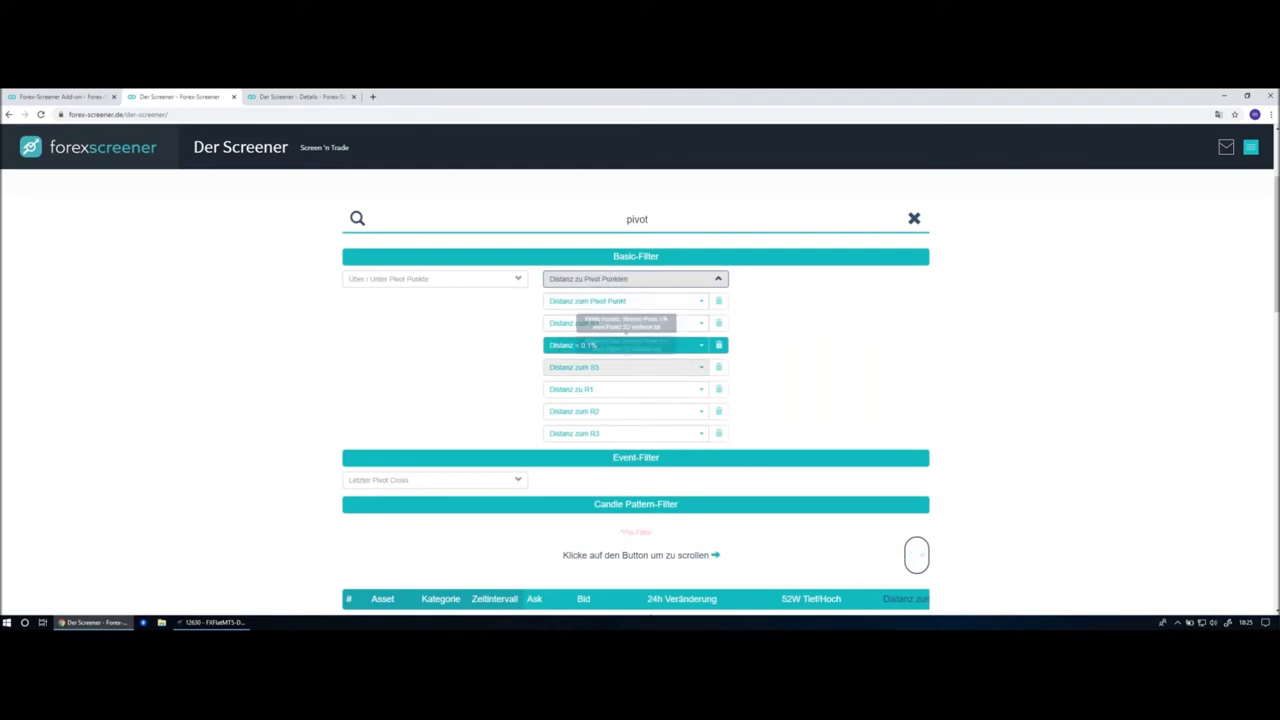
# Review the pivot results, clear the filter search, and set the Zeitintervall filter to M15.
pyautogui.scroll(-2, 814, 404)
pyautogui.scroll(-2, 440, 350)
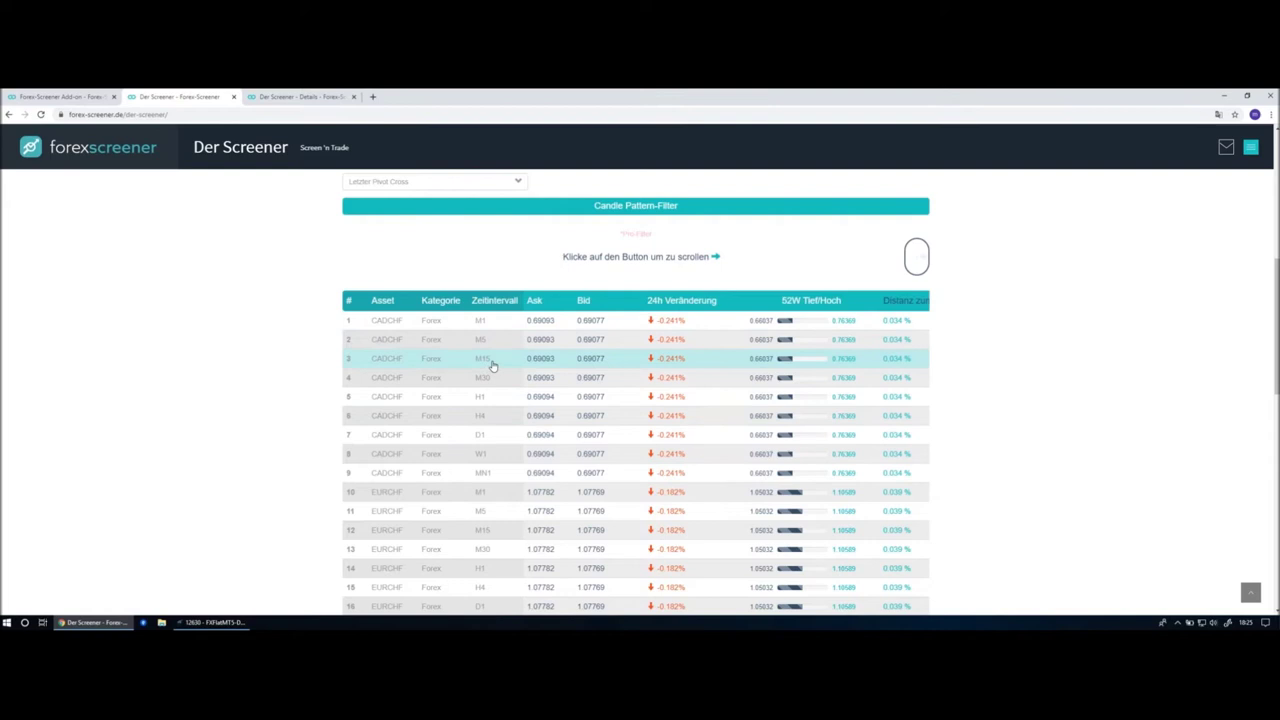
pyautogui.scroll(5, 491, 364)
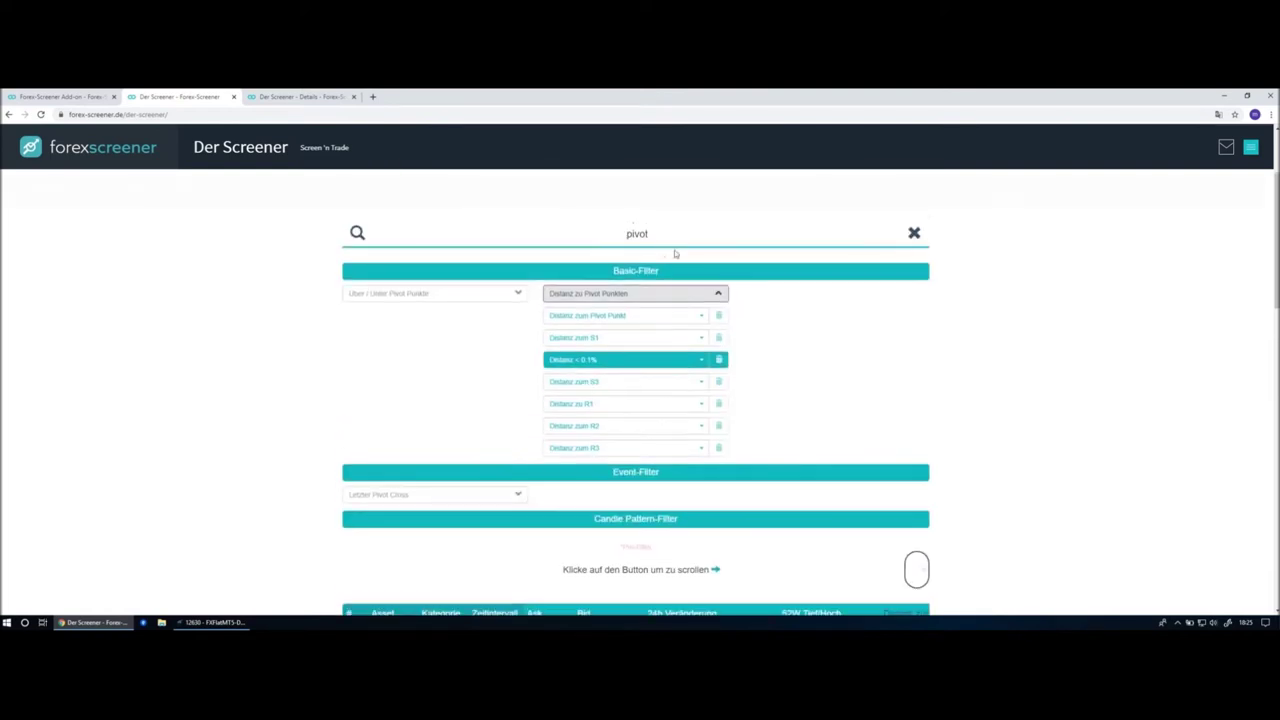
pyautogui.click(914, 233)
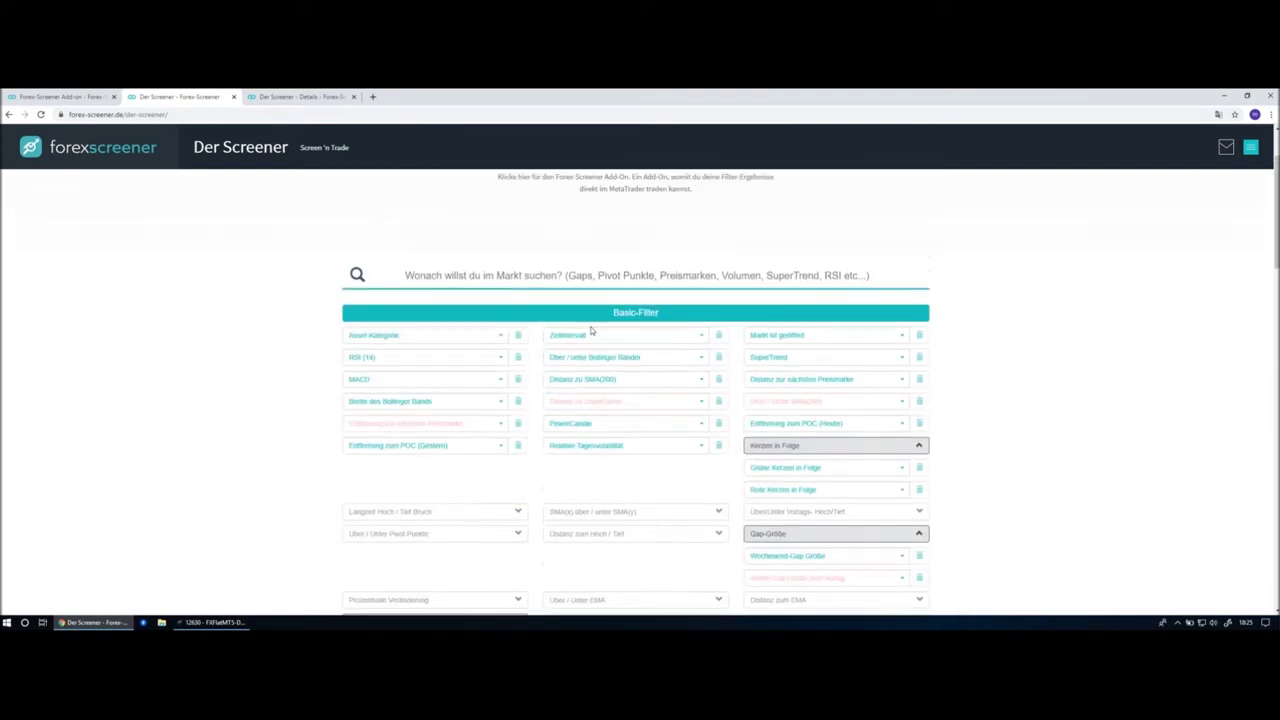
pyautogui.click(581, 336)
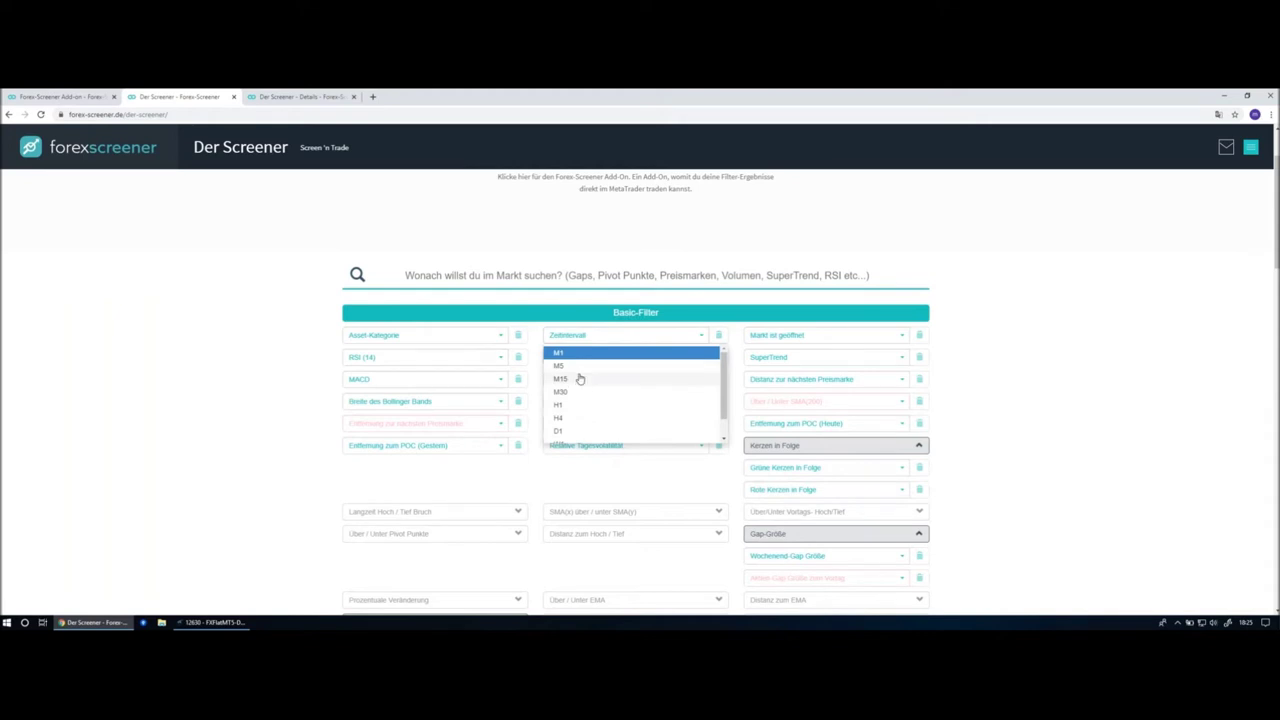
pyautogui.click(580, 378)
# Open the details page of the CADCHF M15 result and view its chart.
pyautogui.scroll(-10, 590, 357)
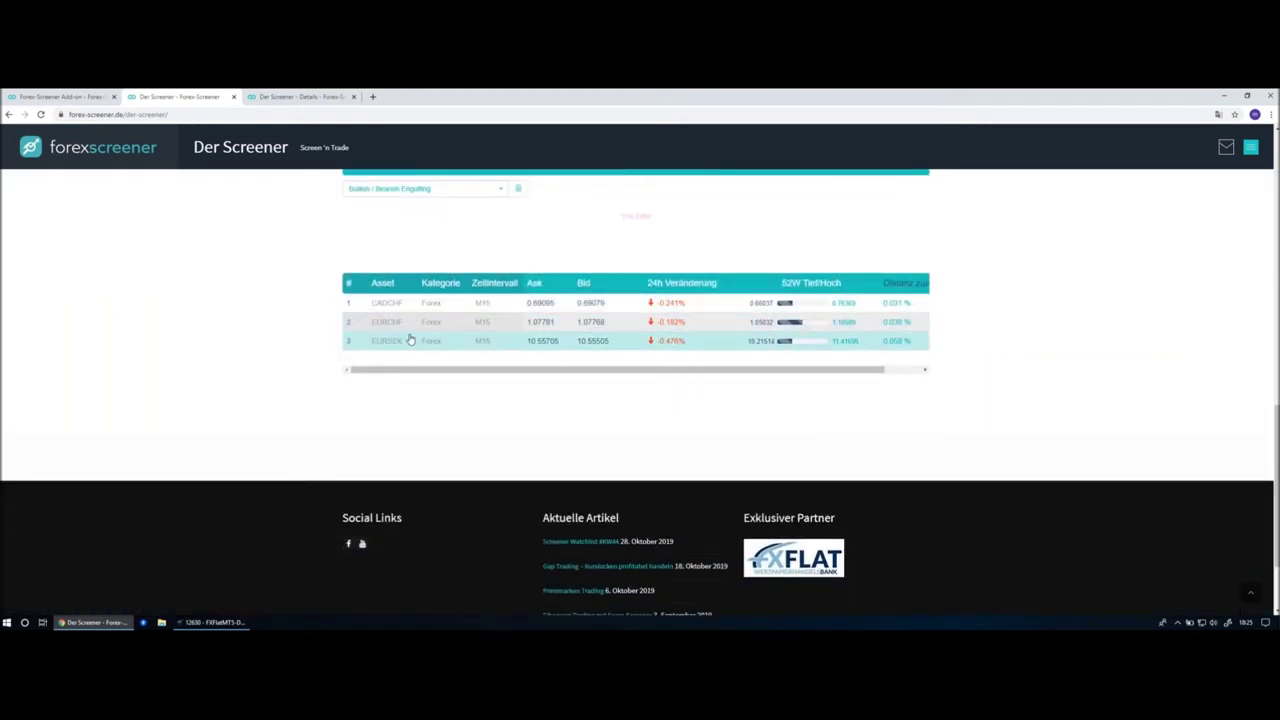
pyautogui.click(492, 308)
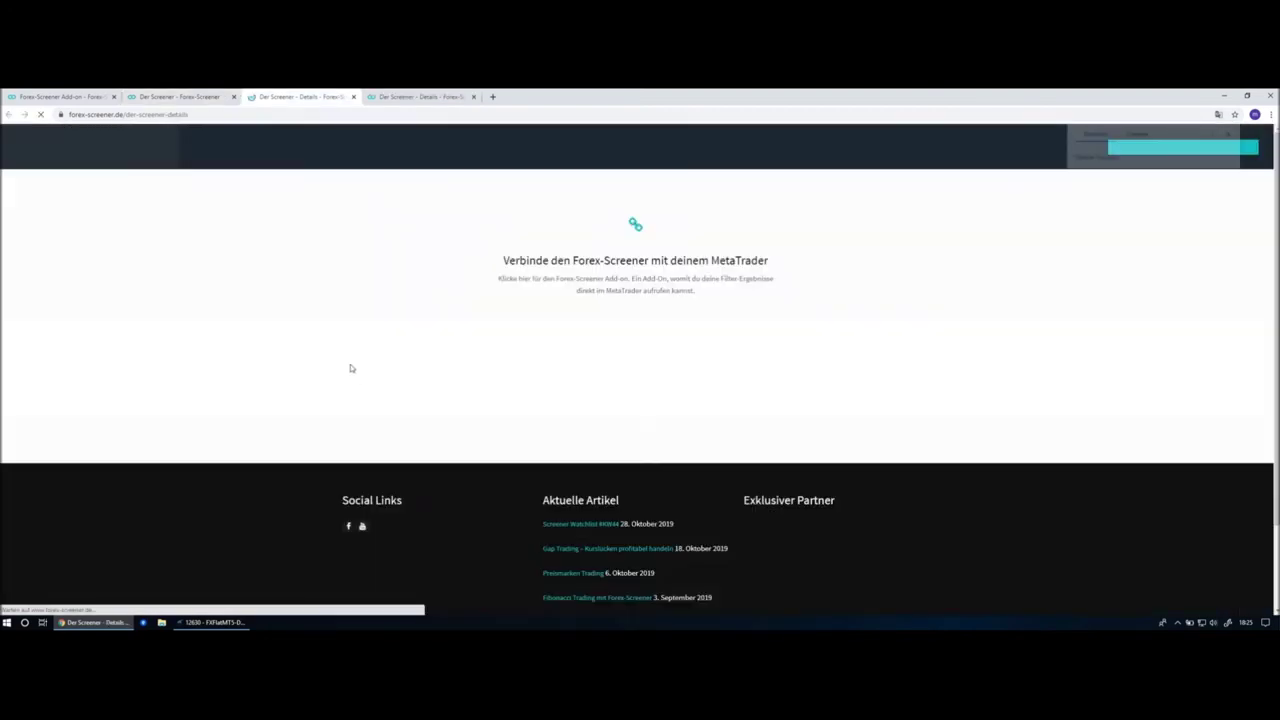
pyautogui.scroll(-2, 660, 368)
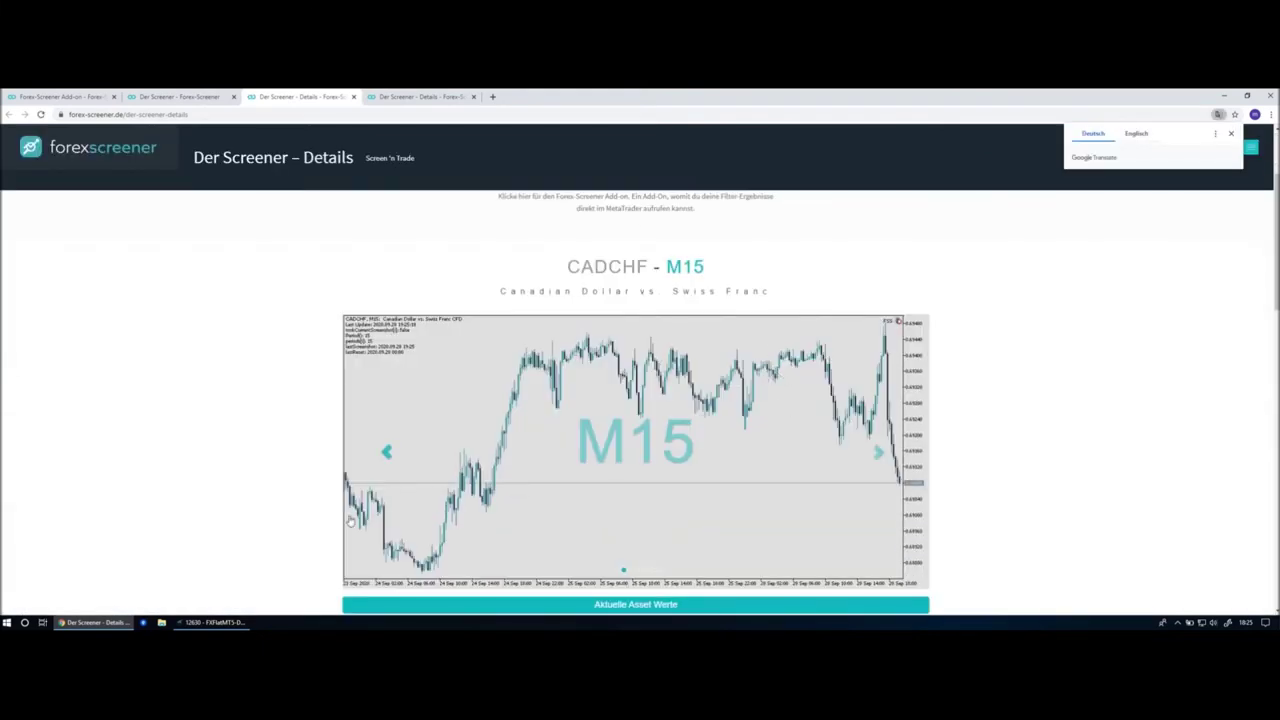
# Switch to MetaTrader 5 and compress the CADCHF M15 chart's price scale so all pivot lines fit, then inspect the S1 line.
pyautogui.click(213, 622)
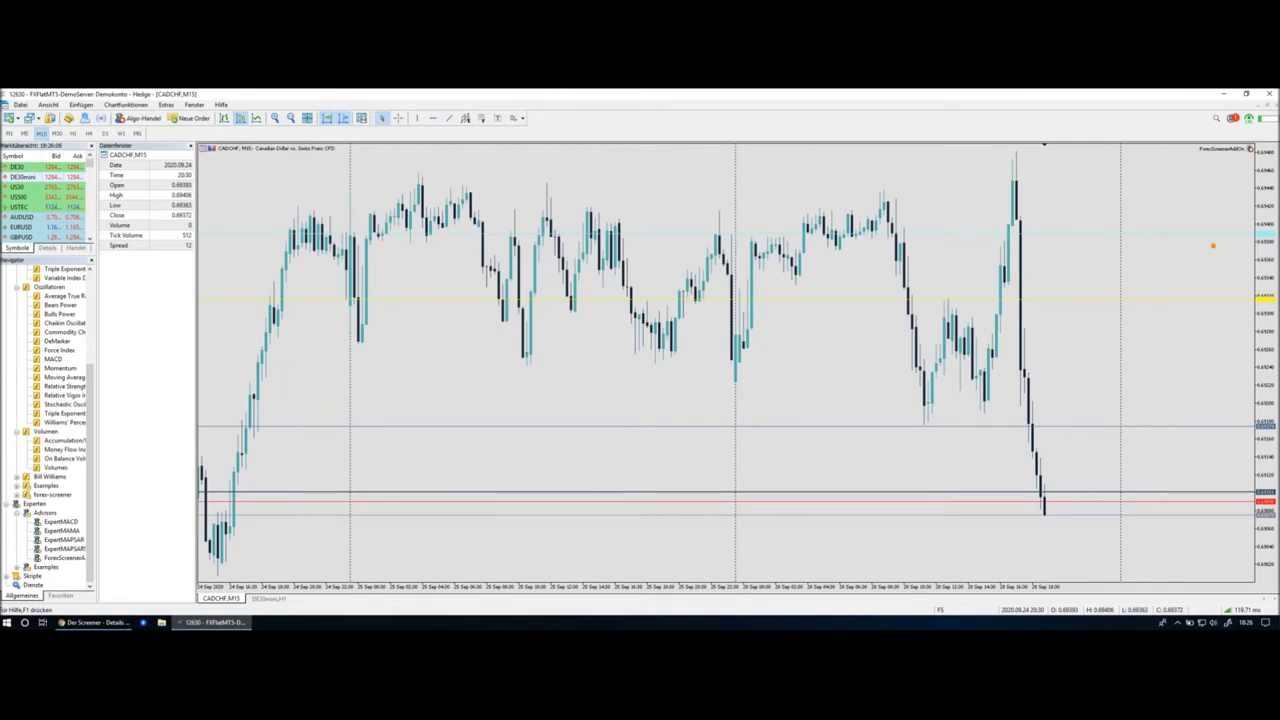
pyautogui.moveTo(1263, 245); pyautogui.dragTo(1263, 296)
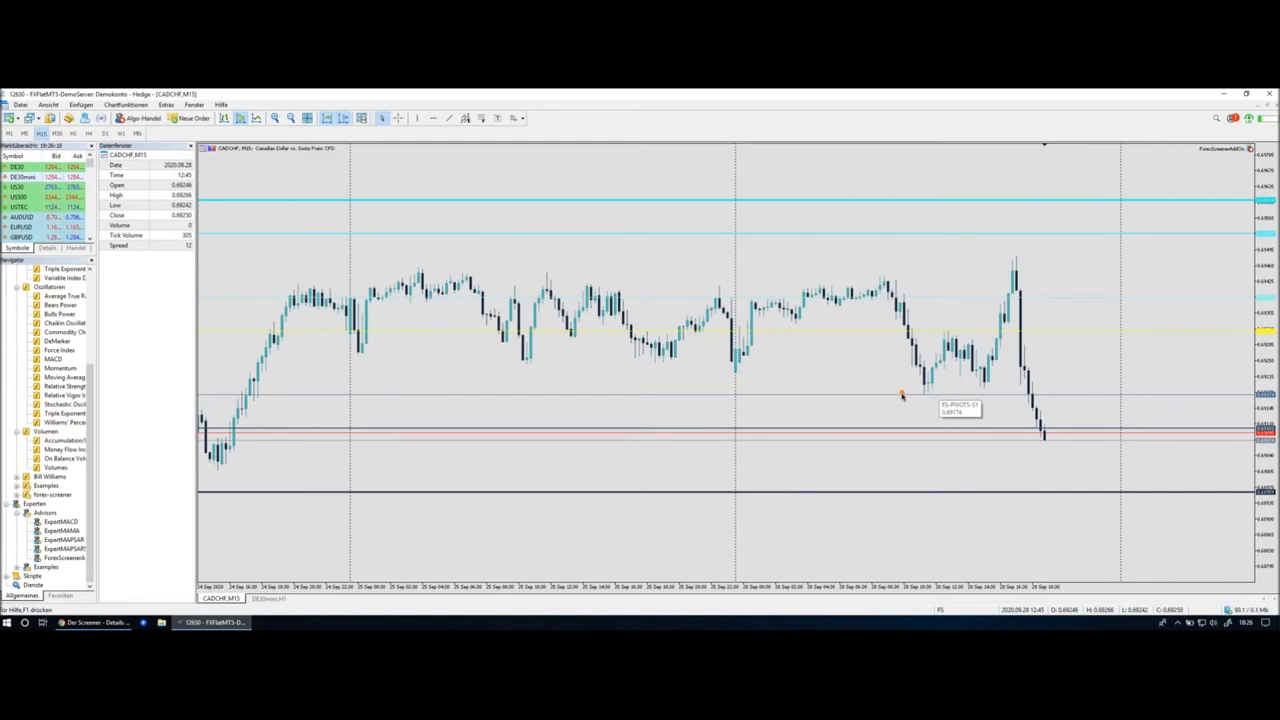
pyautogui.moveTo(945, 387)
pyautogui.mouseDown()
pyautogui.moveTo(910, 385)
pyautogui.moveTo(910, 405)
pyautogui.moveTo(1003, 403)
pyautogui.moveTo(942, 387)
pyautogui.mouseUp()
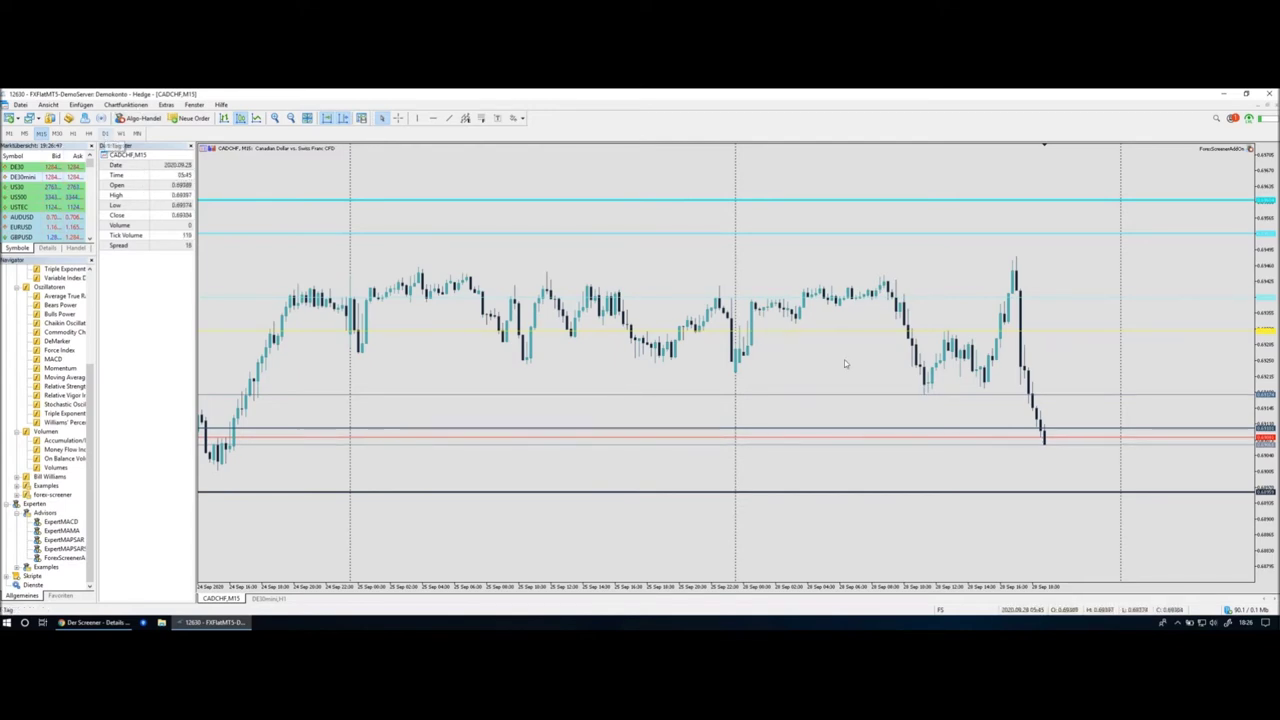
# View the CADCHF chart on the daily timeframe, and switch it to H1 to examine price around the pivot lines.
pyautogui.click(105, 133)
pyautogui.hscroll(-10, 738, 347)
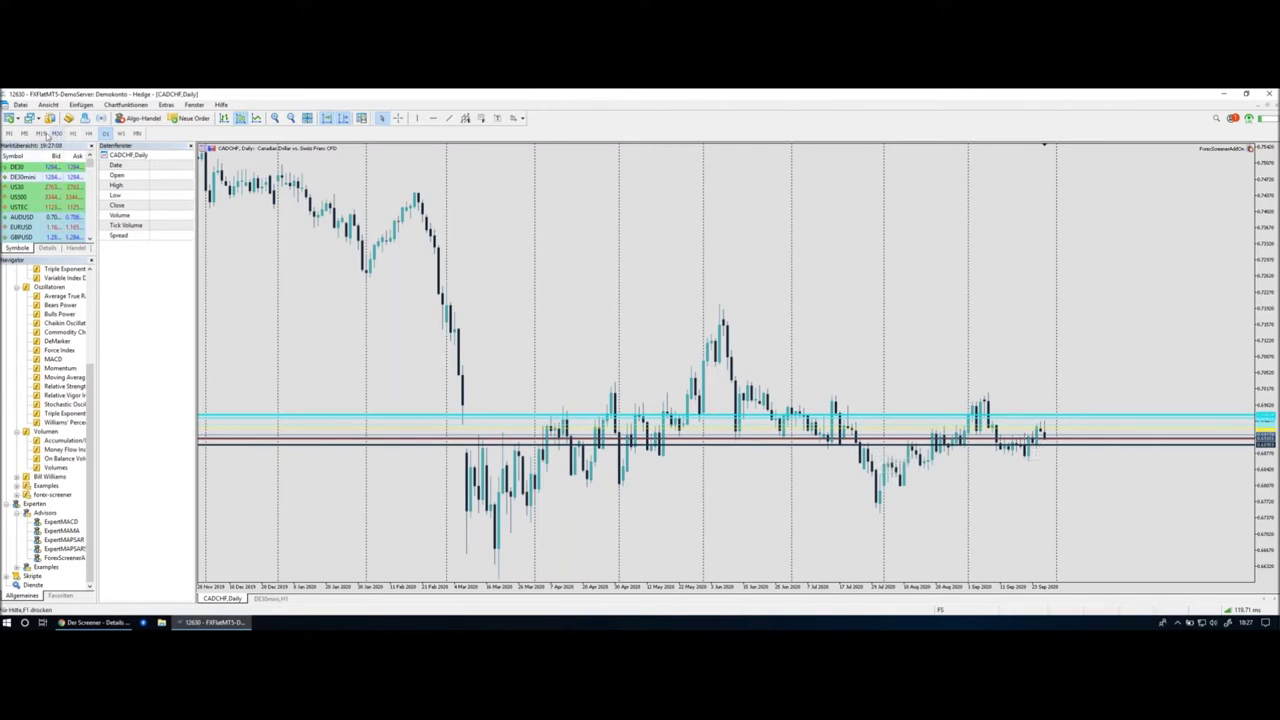
pyautogui.click(72, 133)
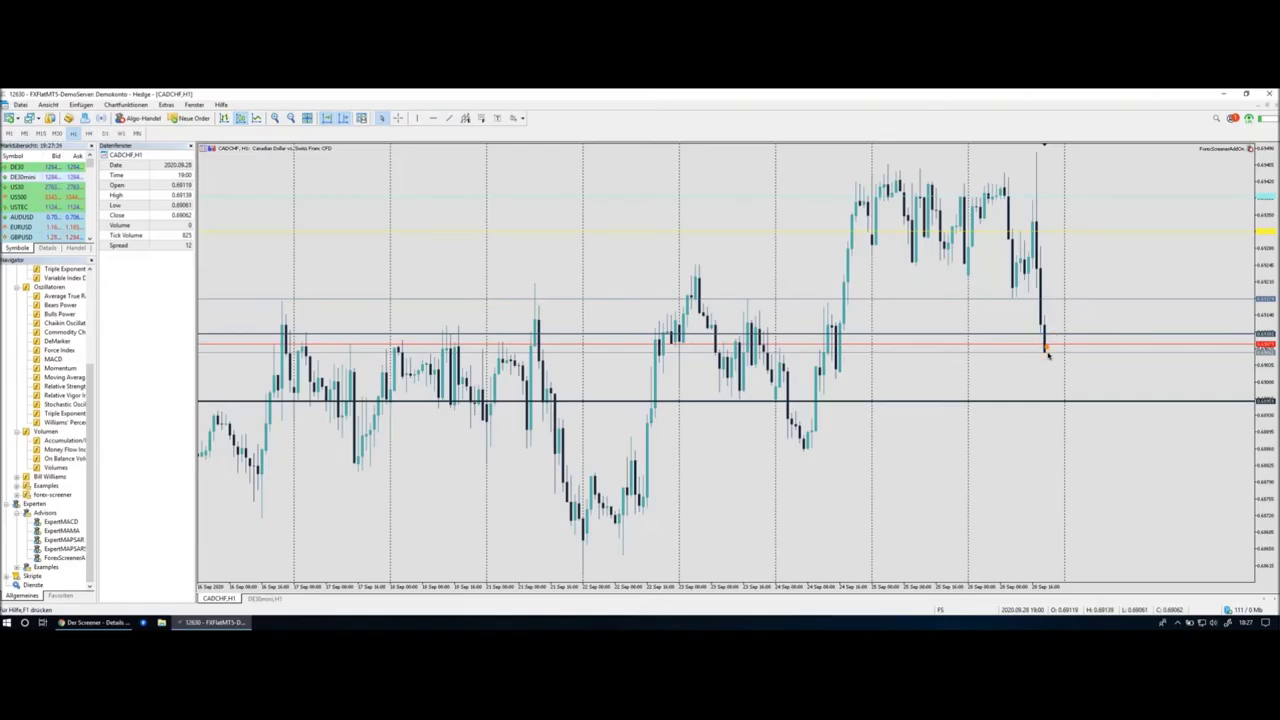
pyautogui.moveTo(1044, 340)
pyautogui.mouseDown()
pyautogui.moveTo(1055, 373)
pyautogui.moveTo(1077, 342)
pyautogui.mouseUp()
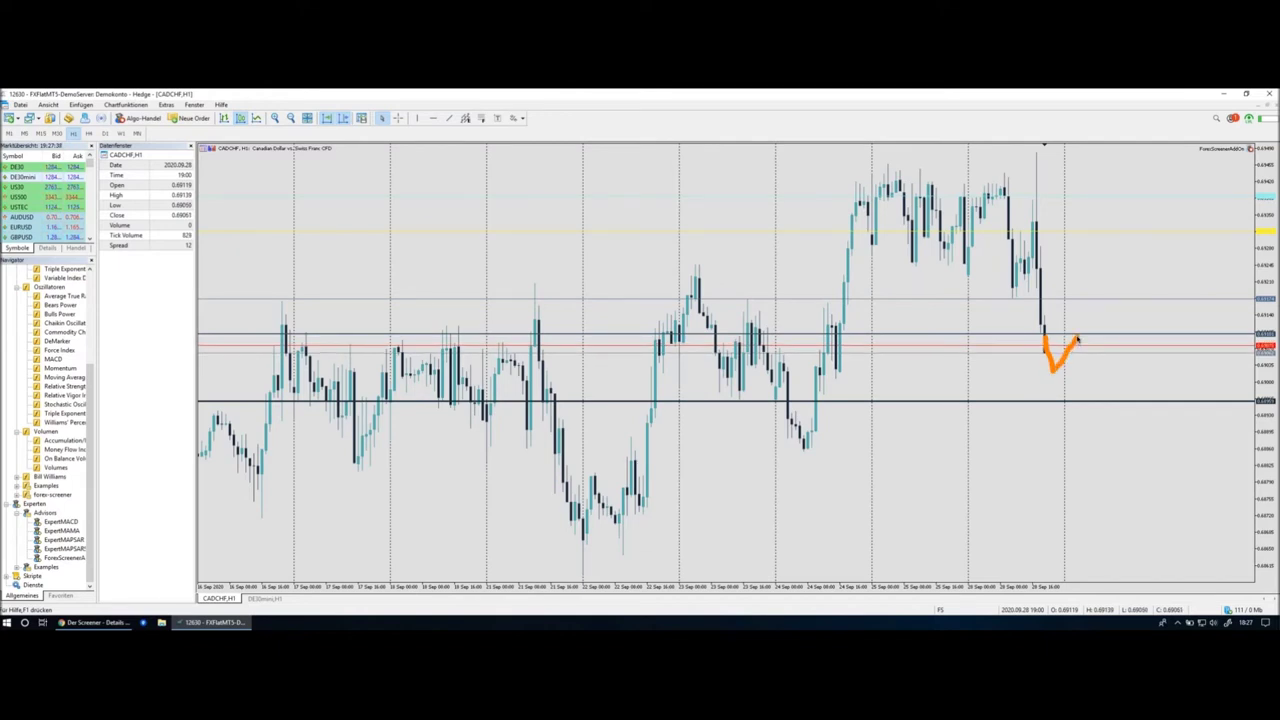
pyautogui.moveTo(1077, 342); pyautogui.dragTo(1096, 392)
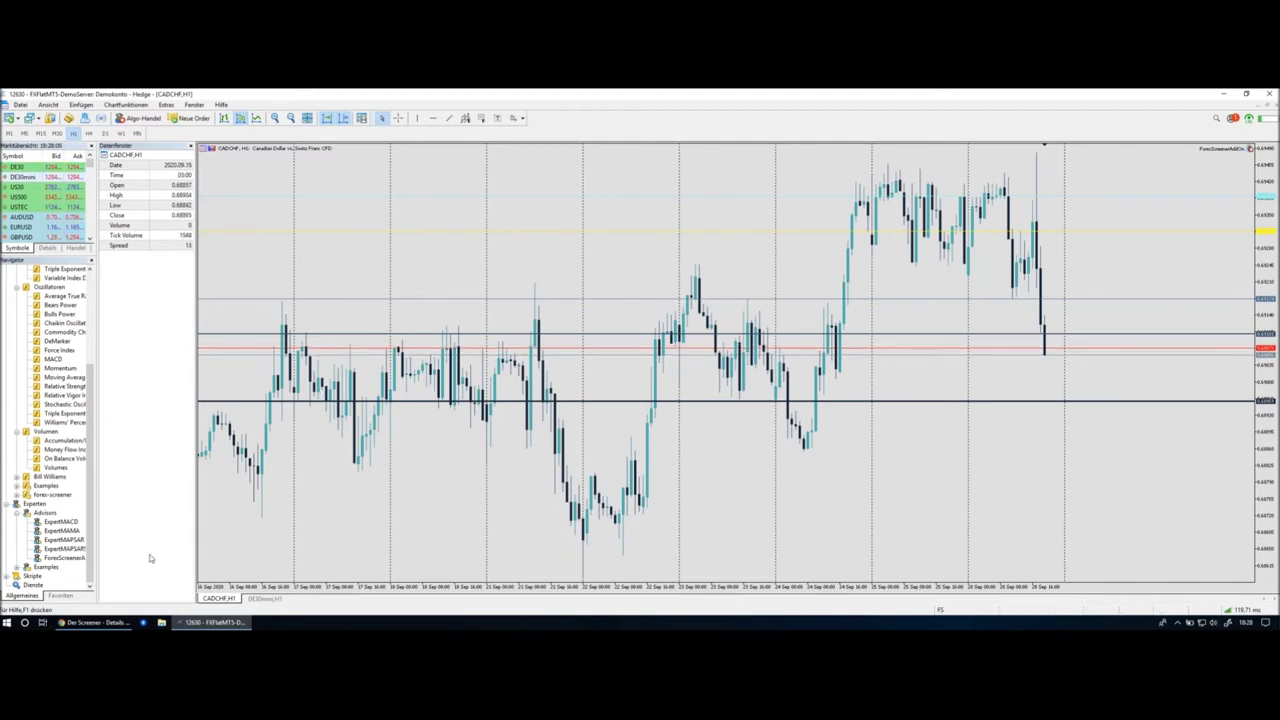
# Switch back to the browser and close the CADCHF M15 and SIE M5 details pages.
pyautogui.click(95, 623)
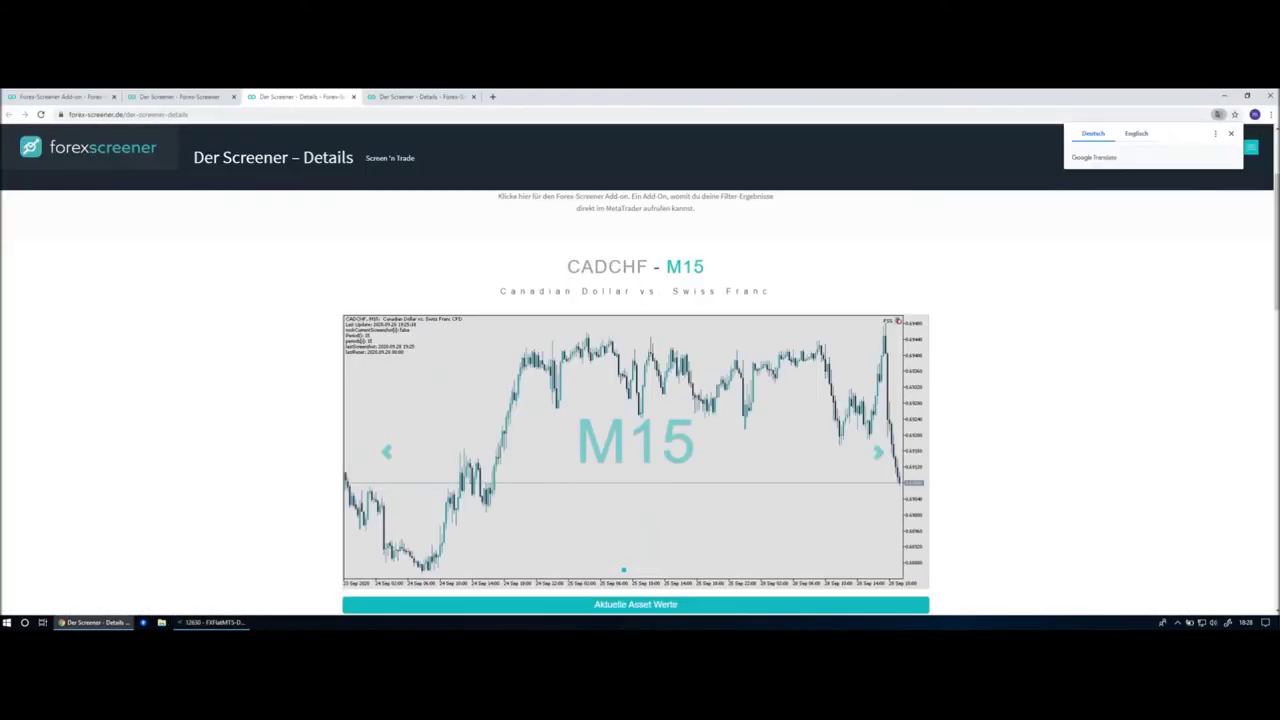
pyautogui.click(353, 97)
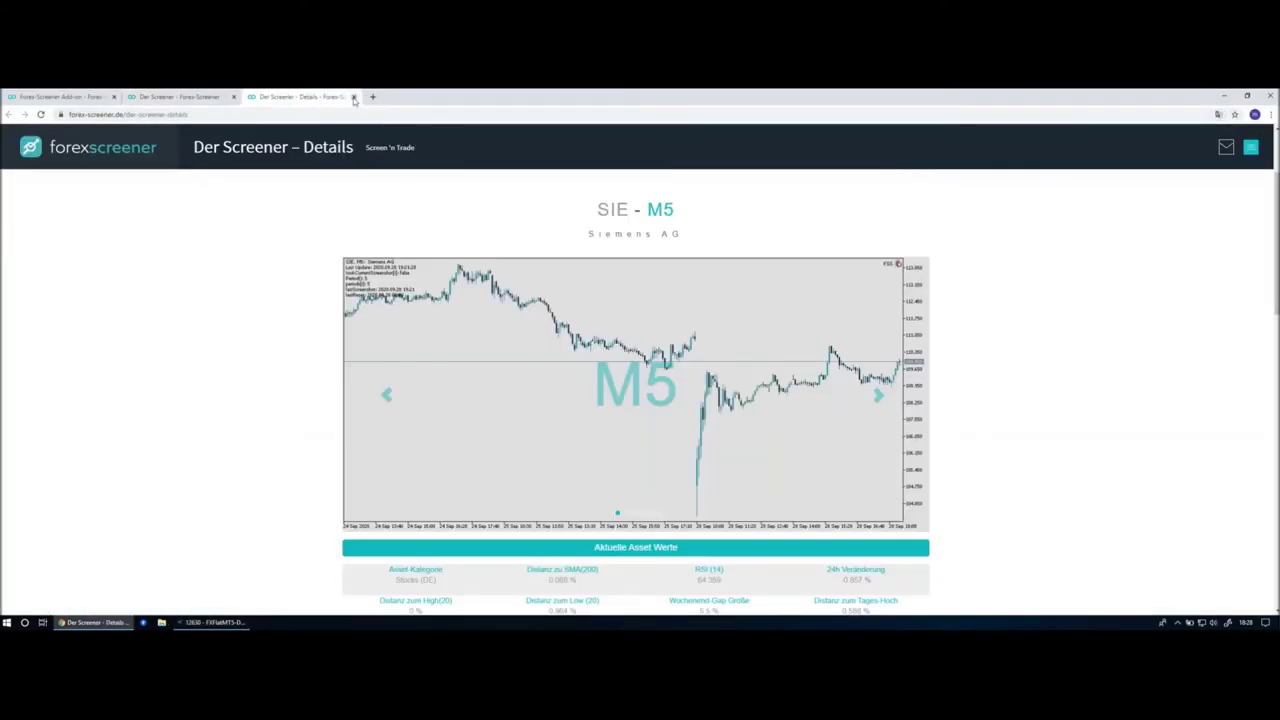
pyautogui.click(353, 97)
# Clear the pivot distance and M15 Zeitintervall filters, and collapse the expanded Basic-Filter groups.
pyautogui.scroll(3, 559, 297)
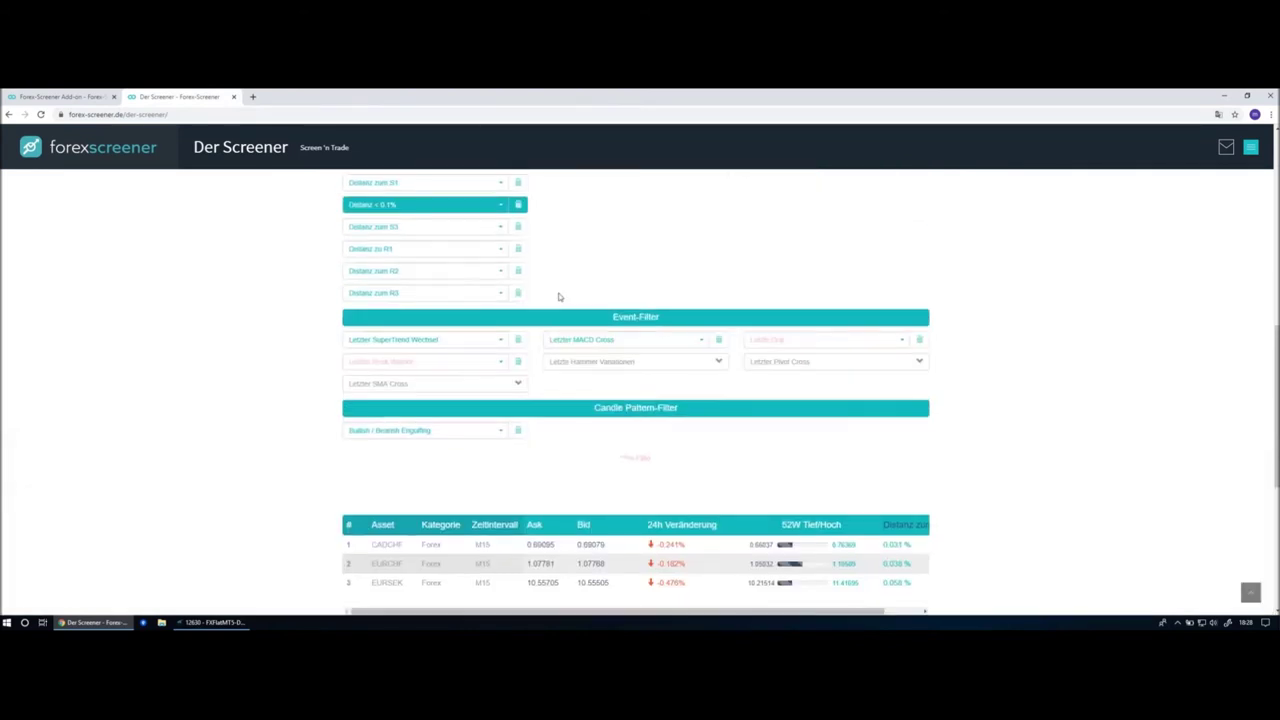
pyautogui.scroll(1, 559, 297)
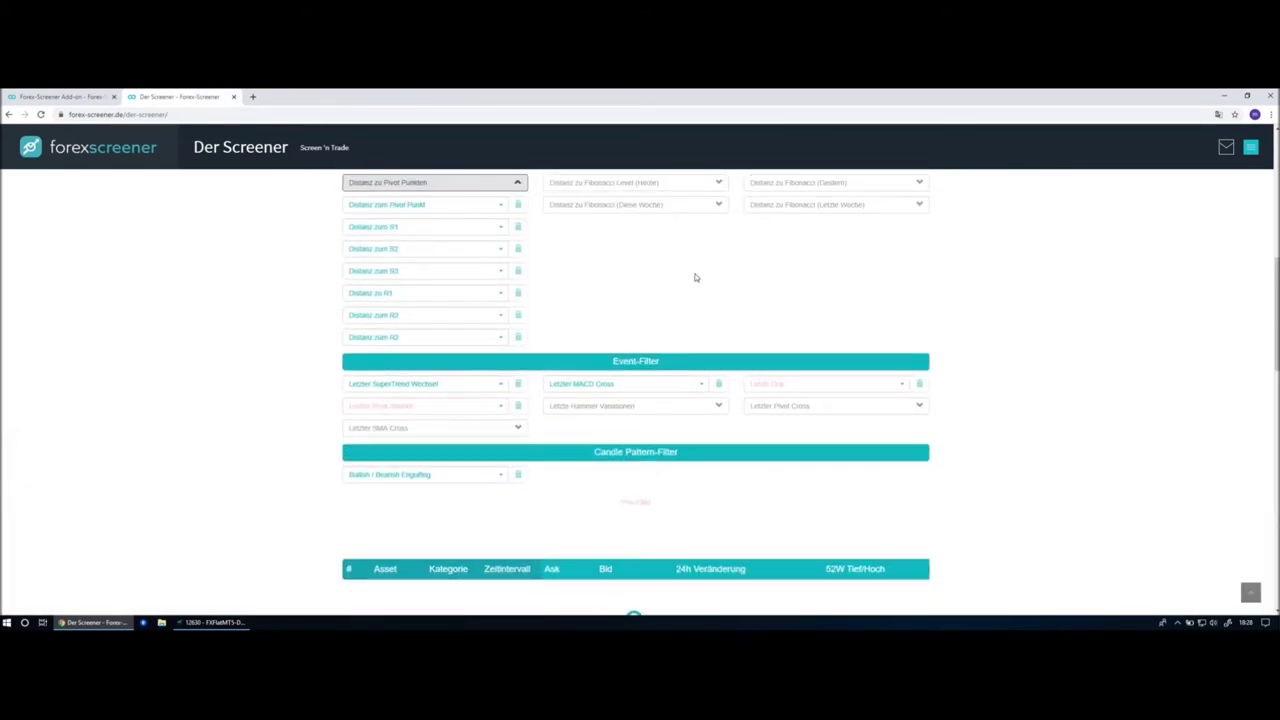
pyautogui.scroll(3, 694, 277)
pyautogui.scroll(5, 700, 283)
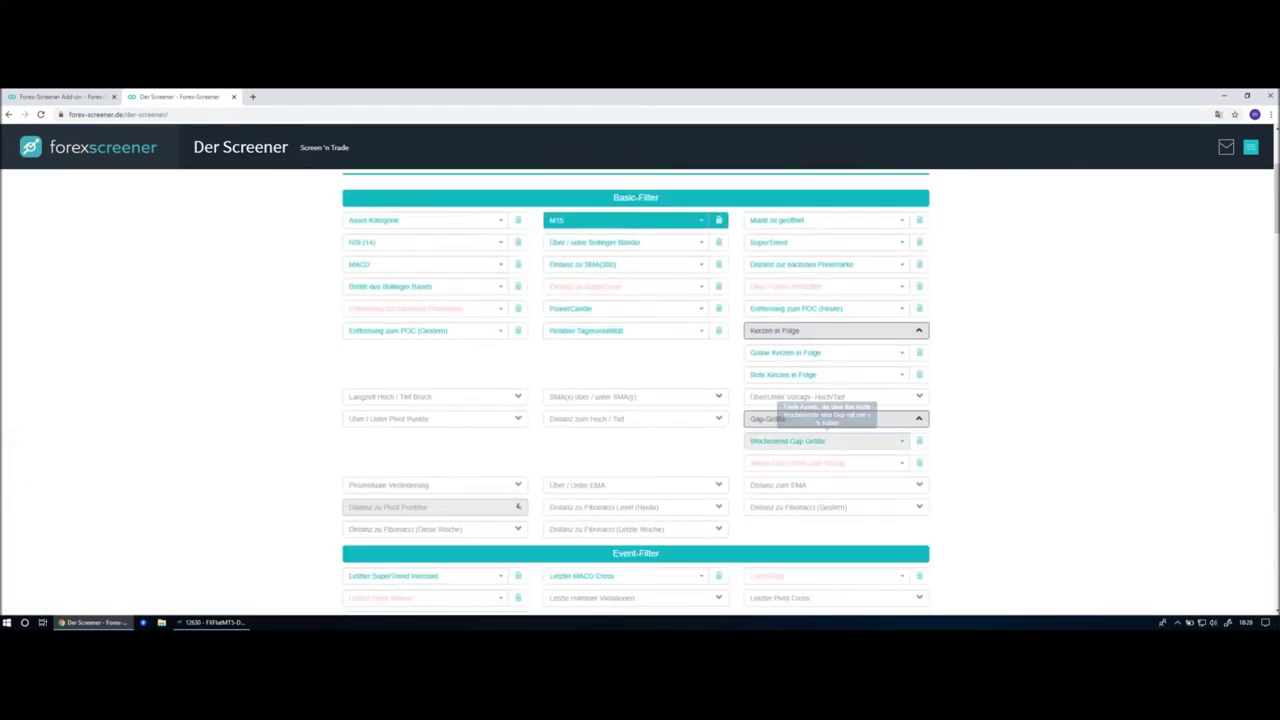
pyautogui.click(795, 331)
pyautogui.click(718, 220)
pyautogui.scroll(1, 580, 282)
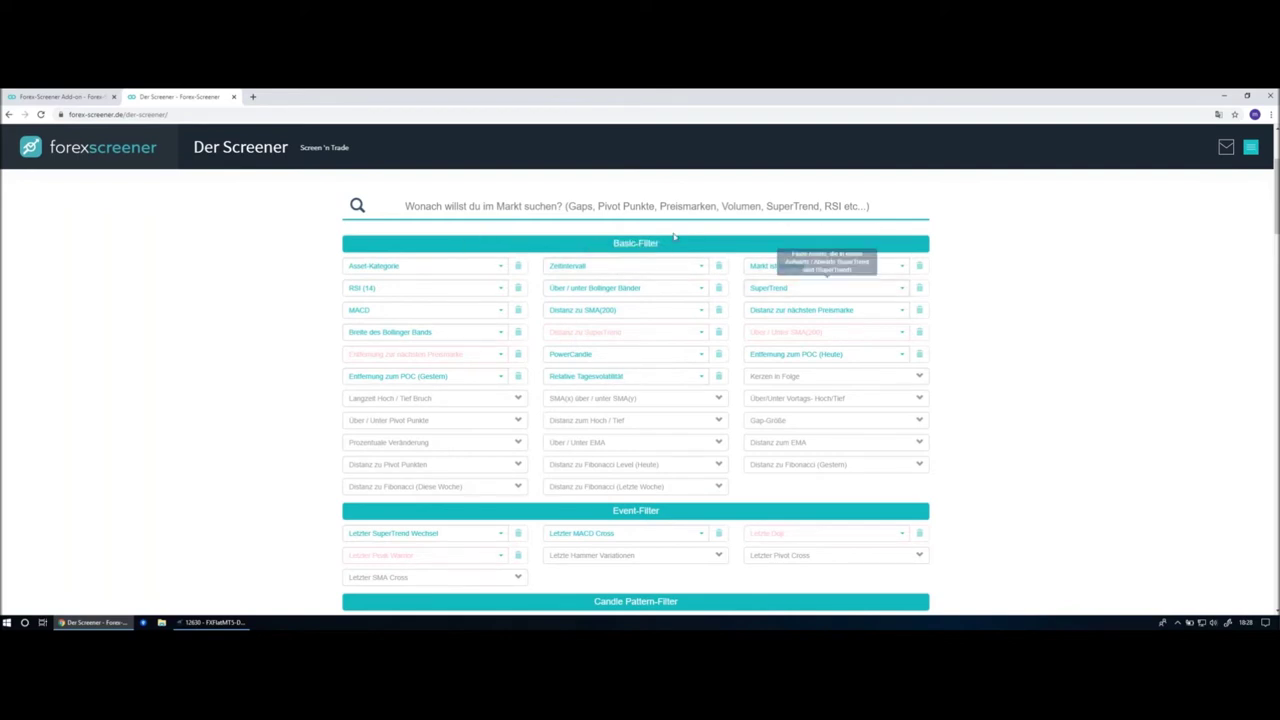
# Set the Distanz zur nächsten Preismarke filter to Distanz < 0.1%.
pyautogui.scroll(-1, 610, 237)
pyautogui.scroll(-1, 610, 237)
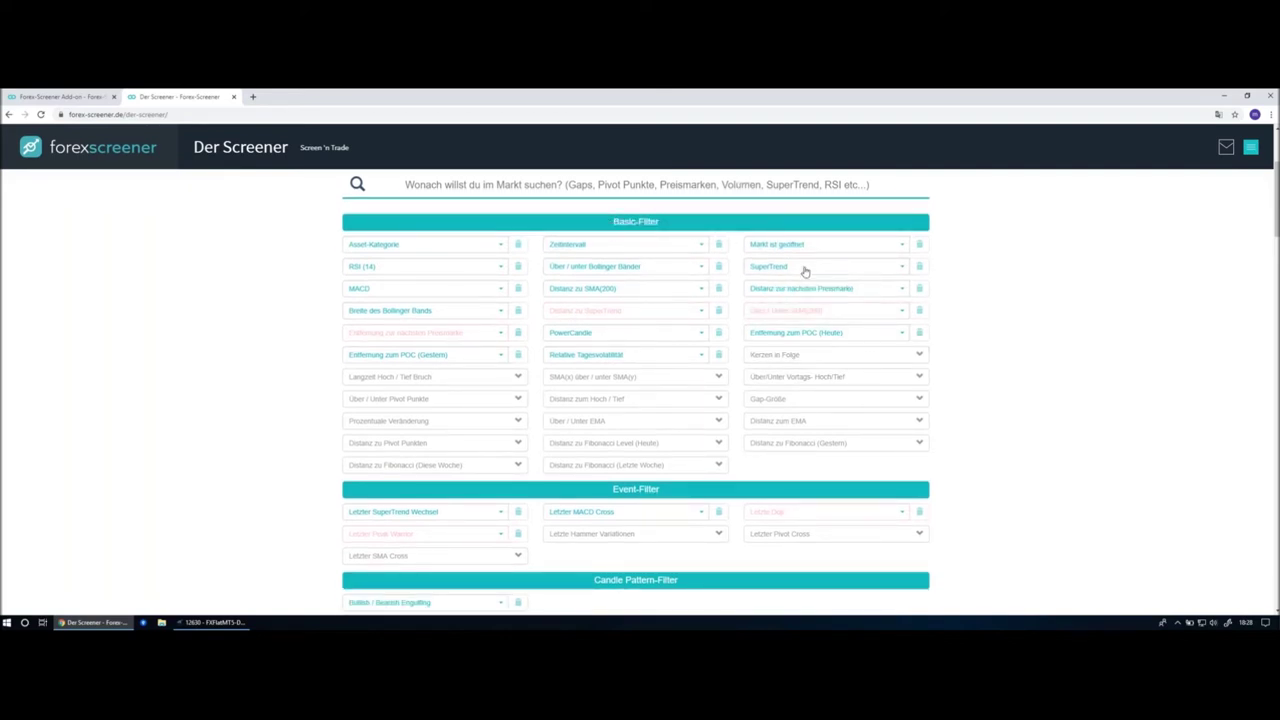
pyautogui.click(850, 292)
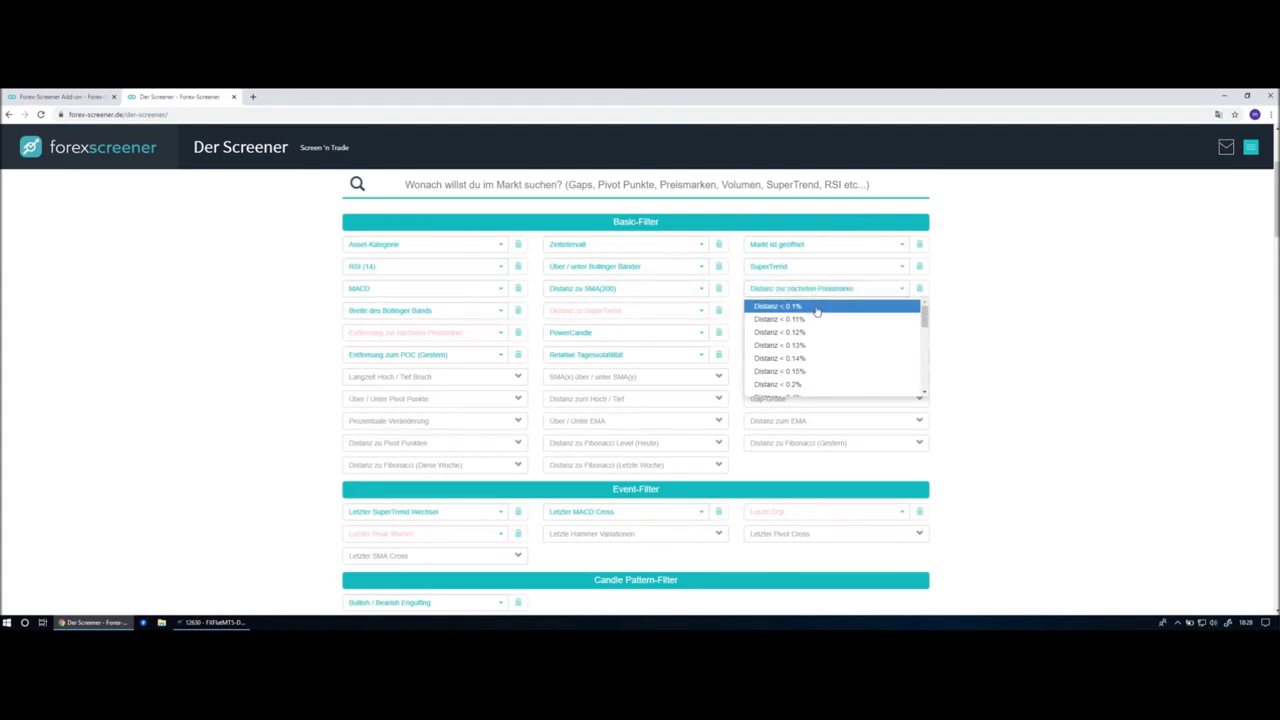
pyautogui.click(817, 307)
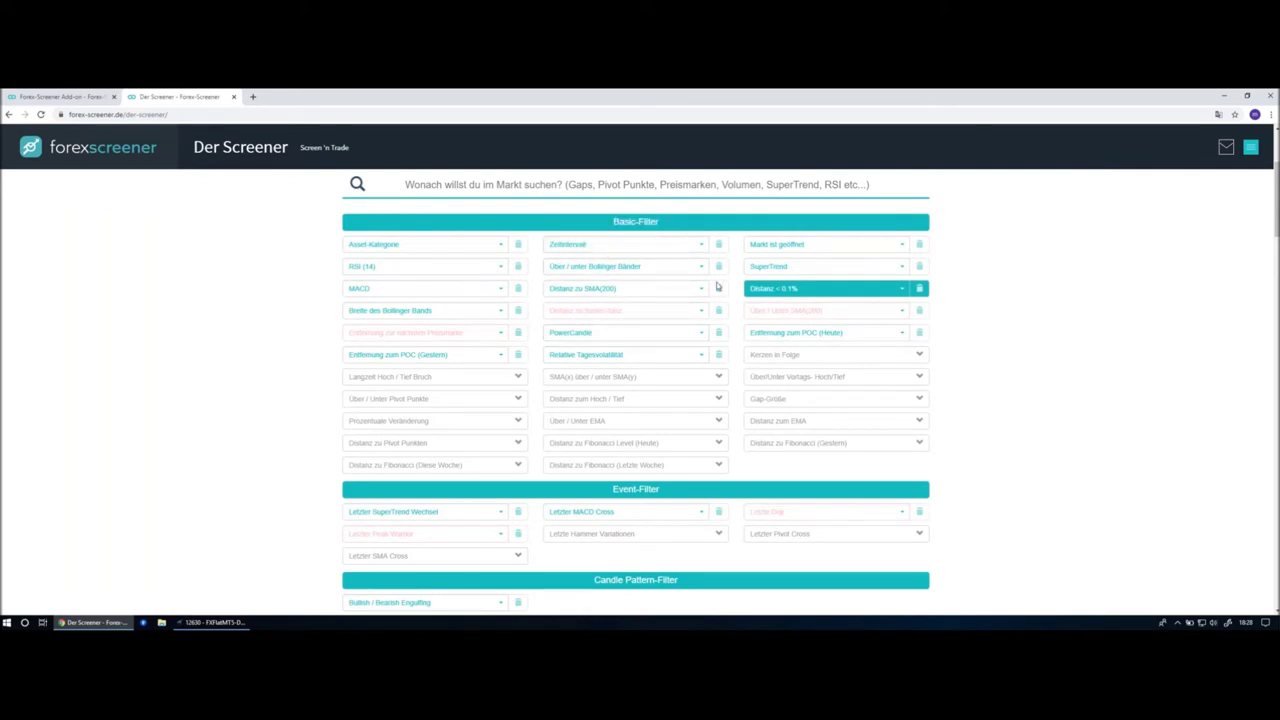
# Set the RSI (14) filter to RSI > 80 and review the matching assets.
pyautogui.click(431, 272)
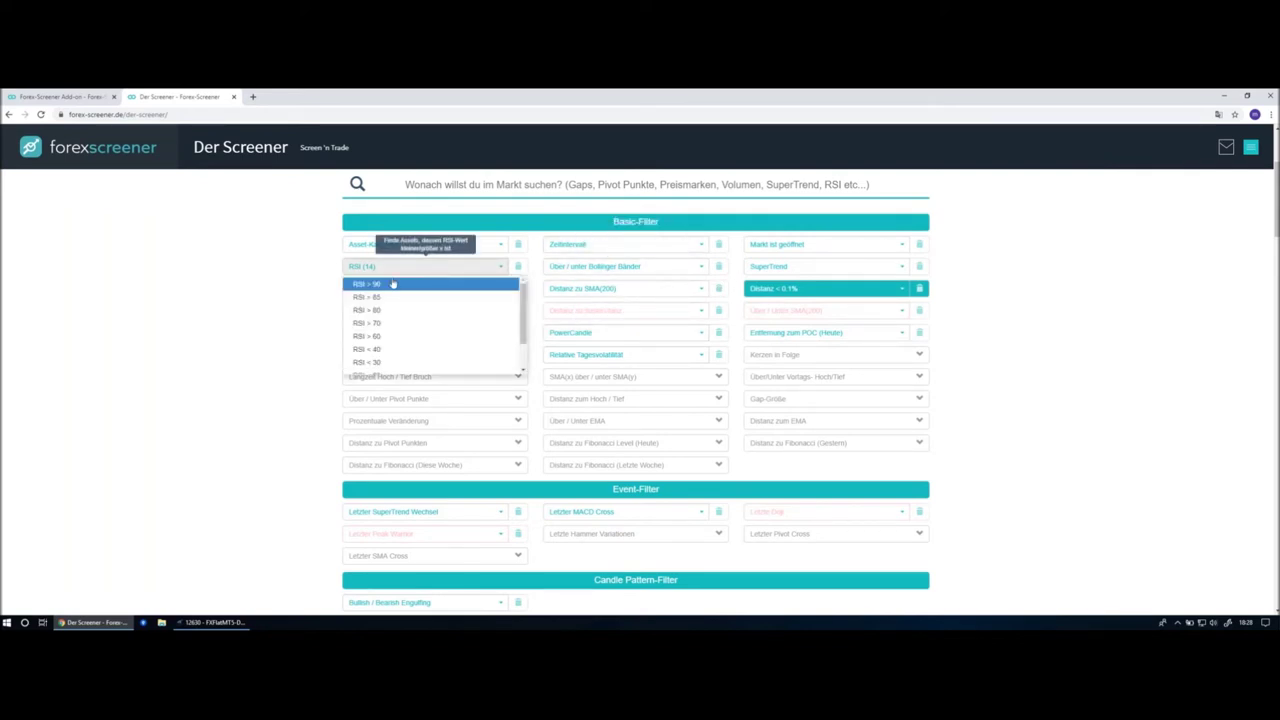
pyautogui.click(404, 311)
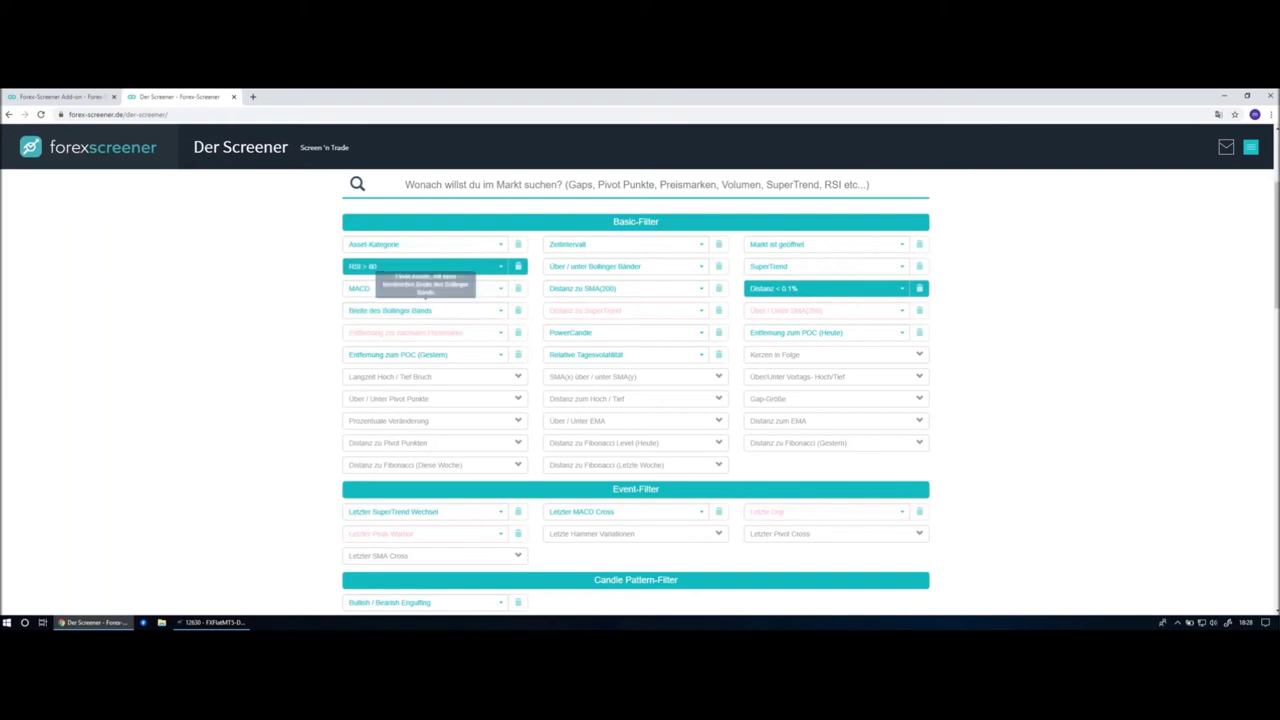
pyautogui.scroll(-3, 545, 299)
pyautogui.scroll(-3, 545, 299)
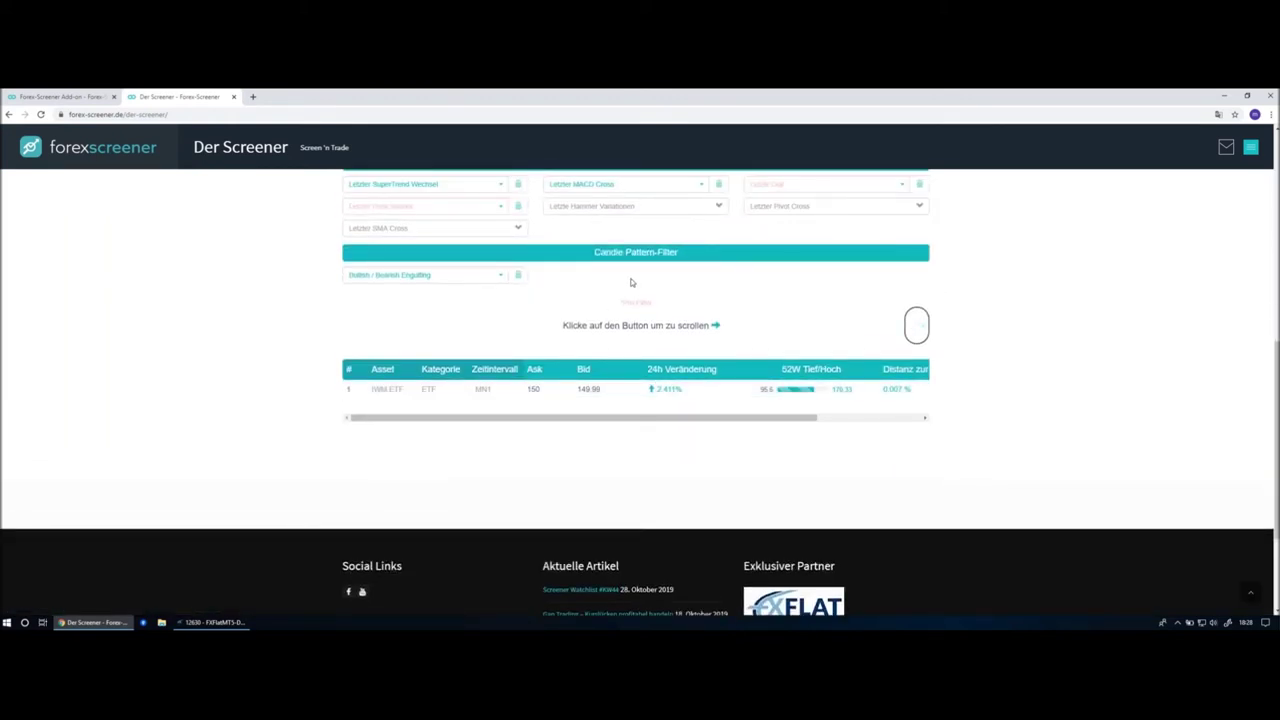
pyautogui.scroll(1, 631, 279)
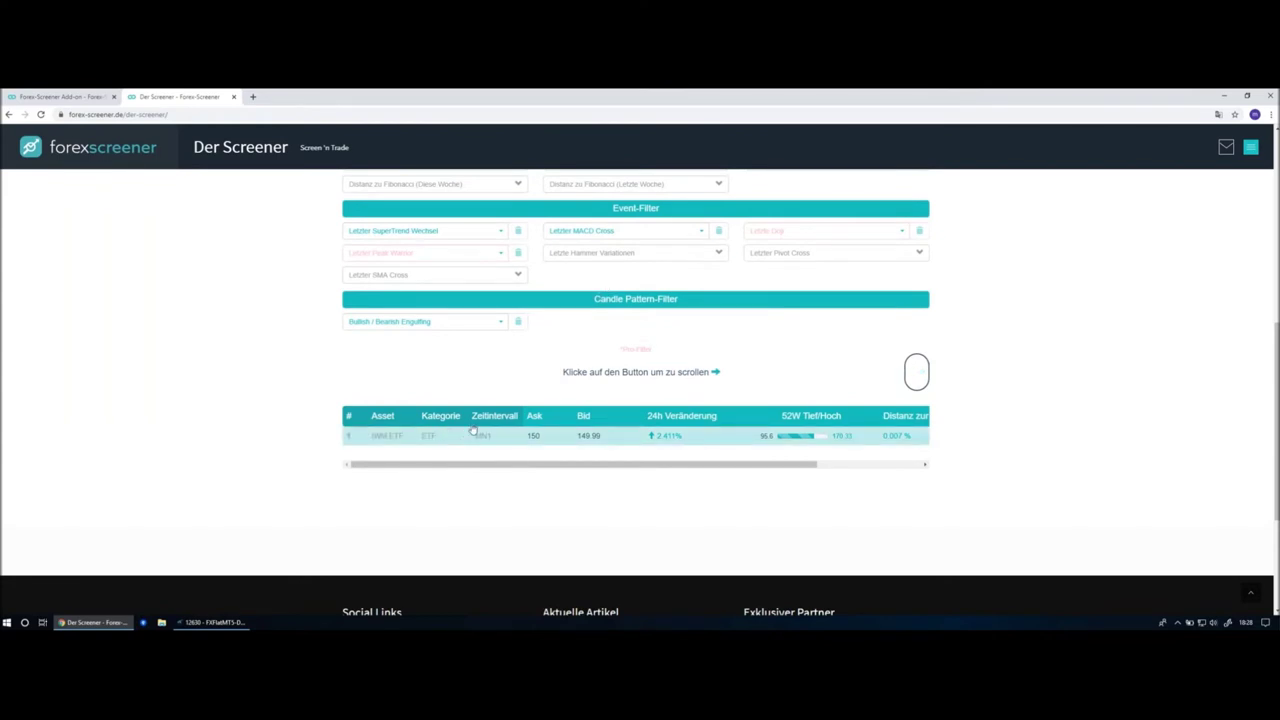
pyautogui.scroll(1, 472, 362)
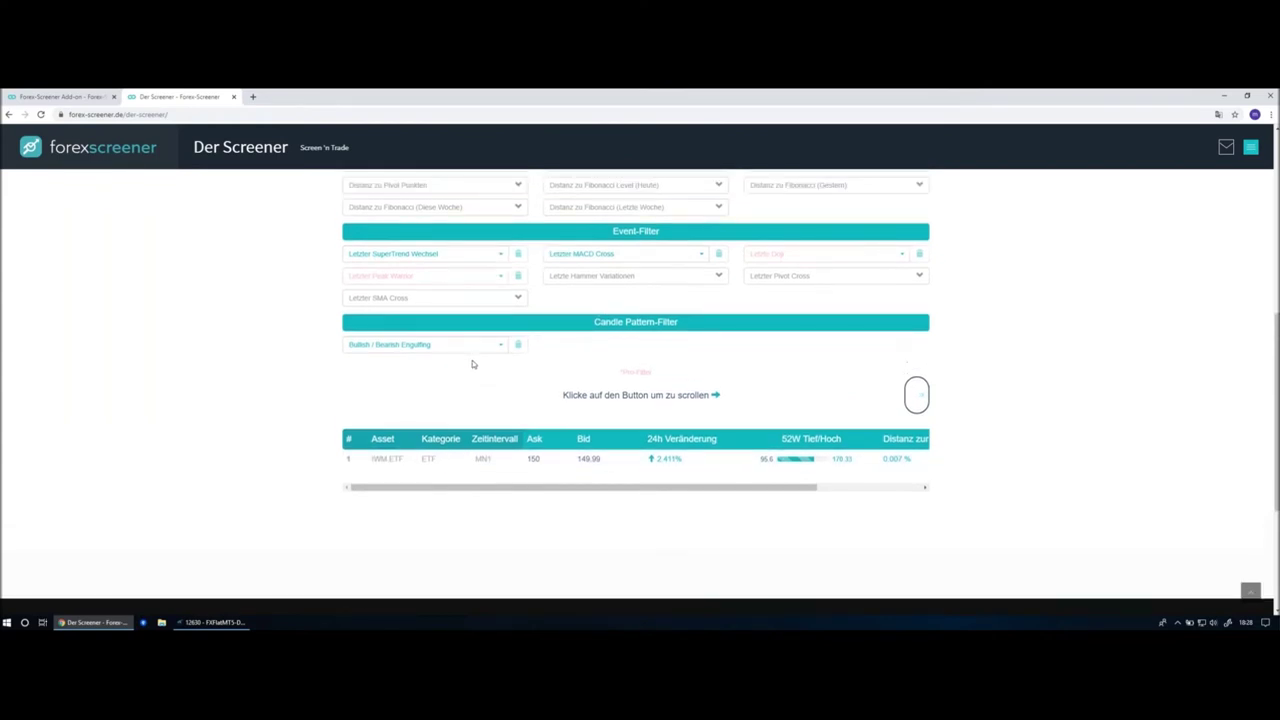
# Change the RSI (14) filter to RSI < 20 and check the results table.
pyautogui.scroll(5, 472, 364)
pyautogui.click(430, 255)
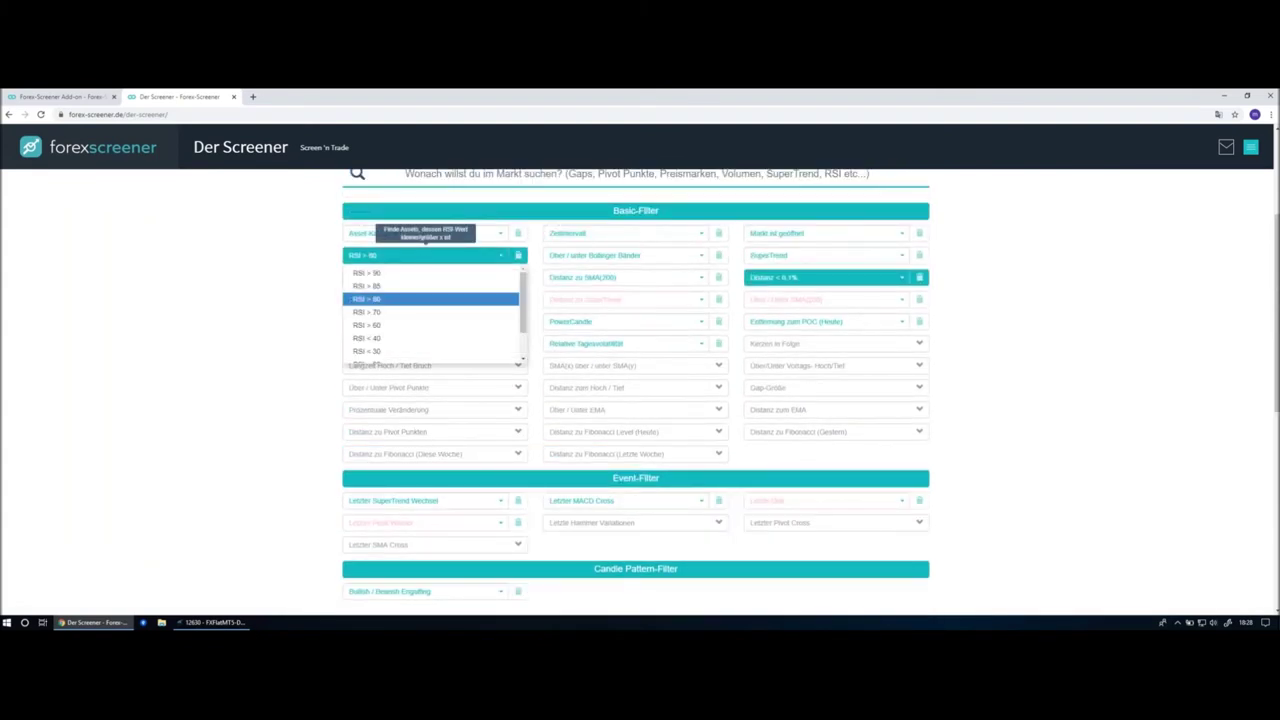
pyautogui.scroll(-1, 434, 337)
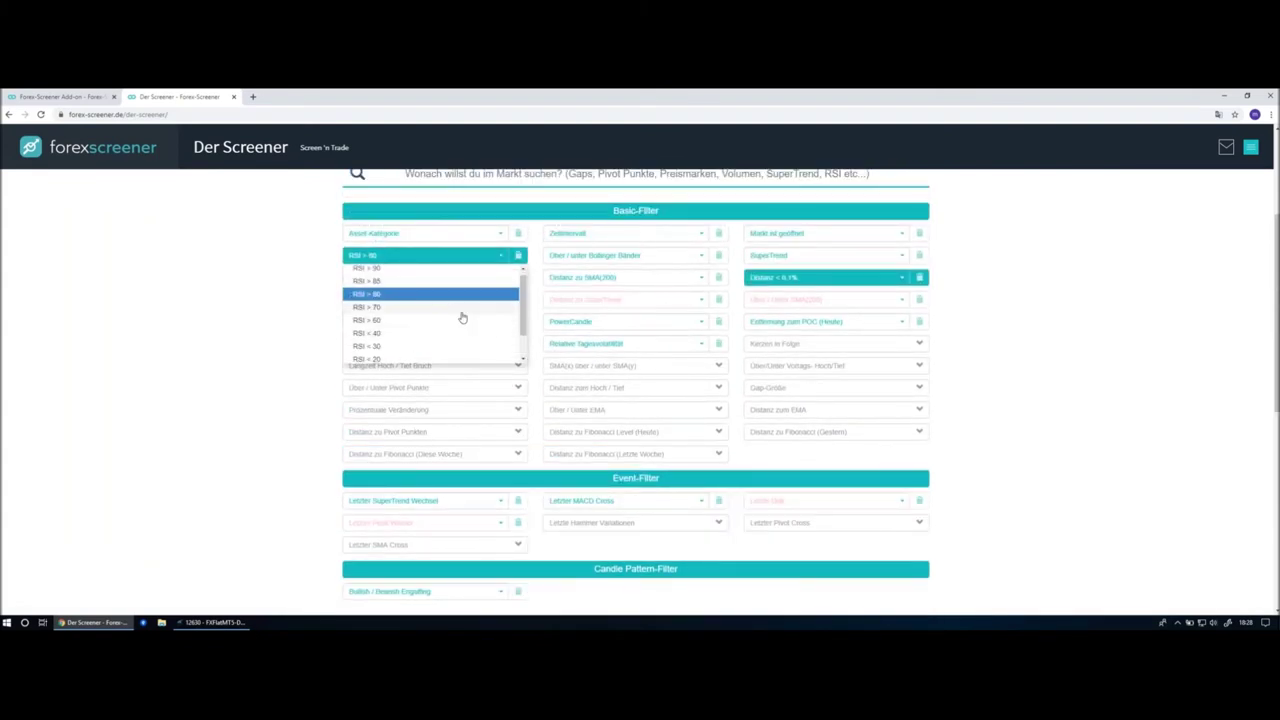
pyautogui.click(416, 350)
pyautogui.scroll(-3, 535, 292)
pyautogui.scroll(-1, 535, 292)
pyautogui.scroll(1, 535, 290)
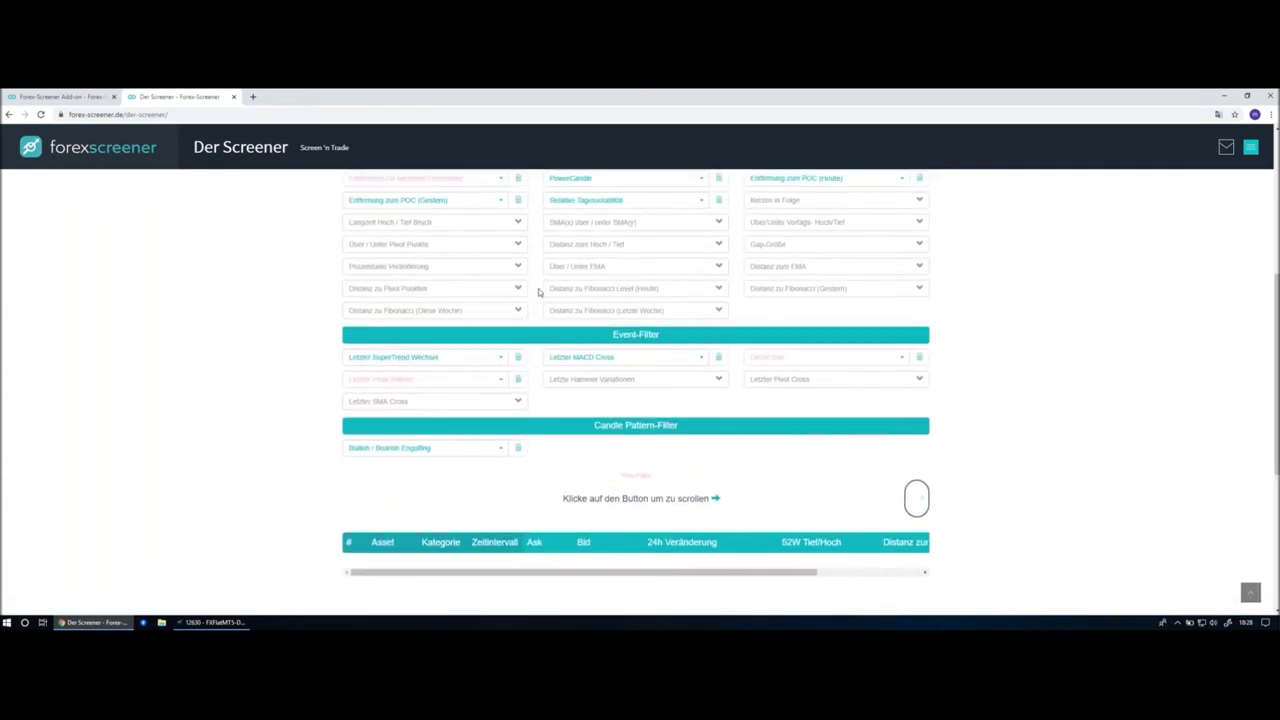
pyautogui.scroll(1, 537, 291)
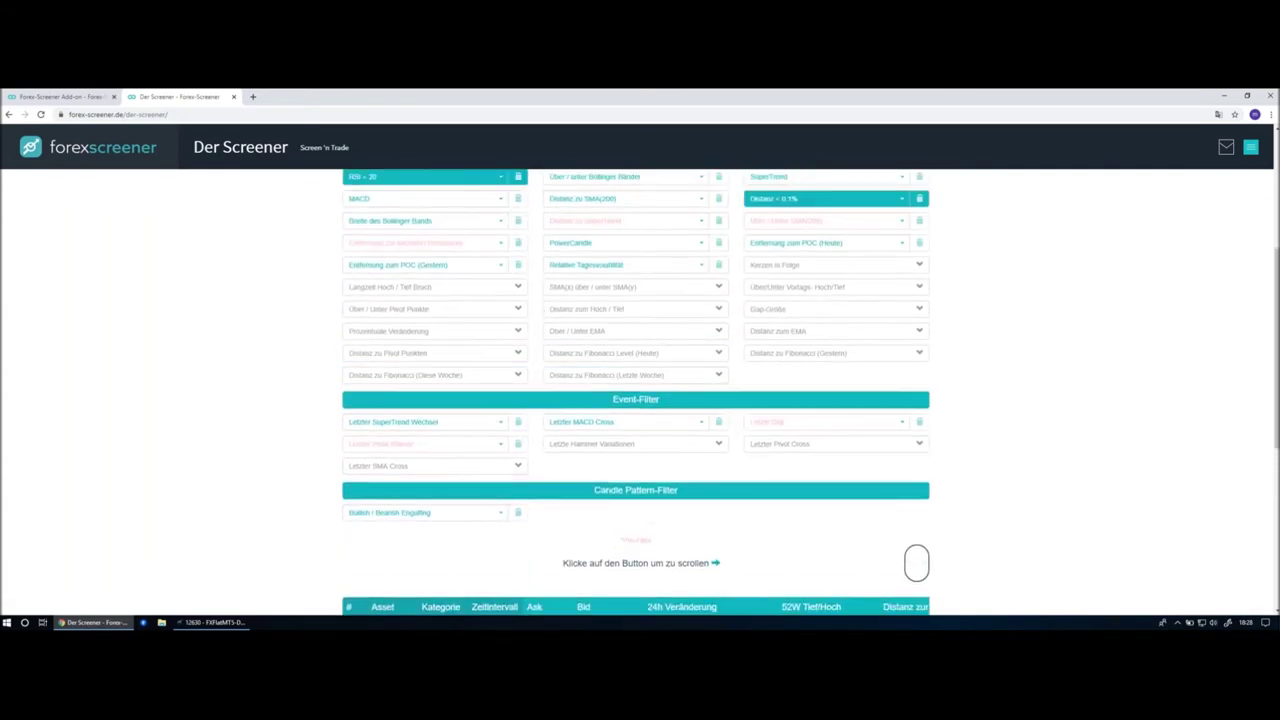
# Clear the RSI (14) filter while keeping the price mark distance filter.
pyautogui.click(518, 180)
pyautogui.scroll(1, 648, 251)
pyautogui.scroll(-1, 754, 363)
pyautogui.scroll(1, 751, 366)
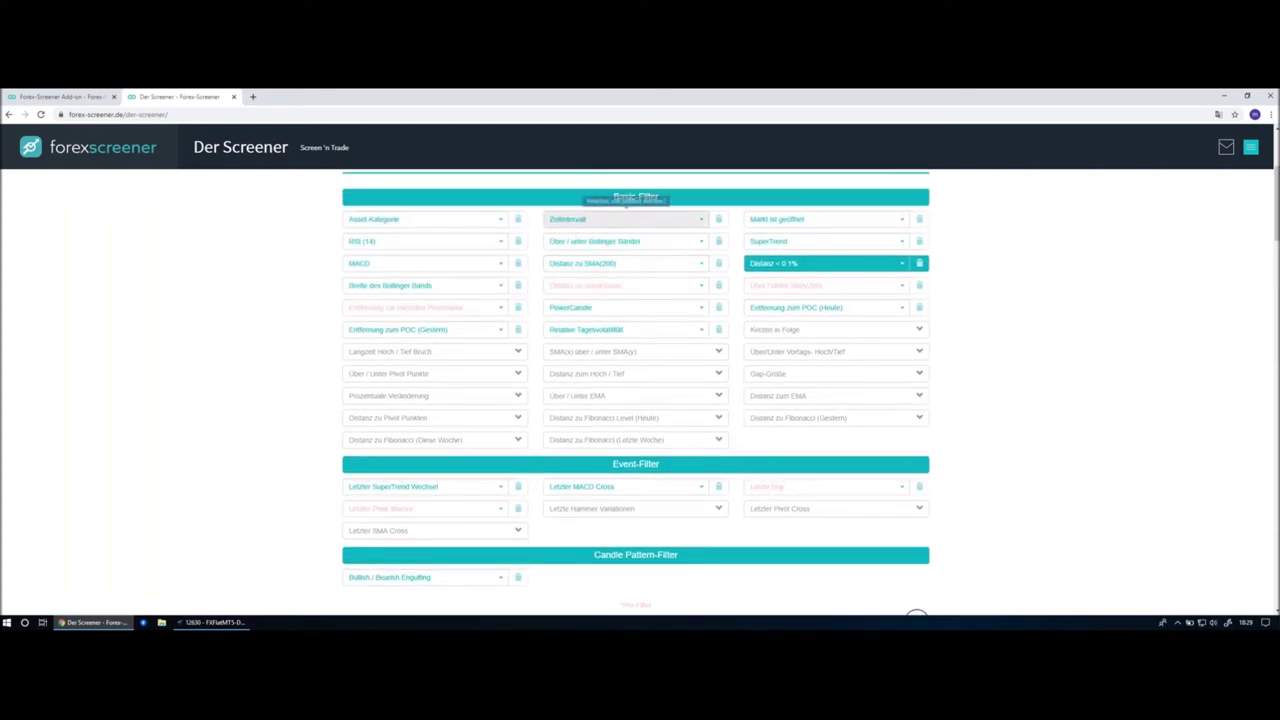
# Set the Bollinger Bänder filter to über Bollinger Bands and review the matching assets.
pyautogui.click(602, 243)
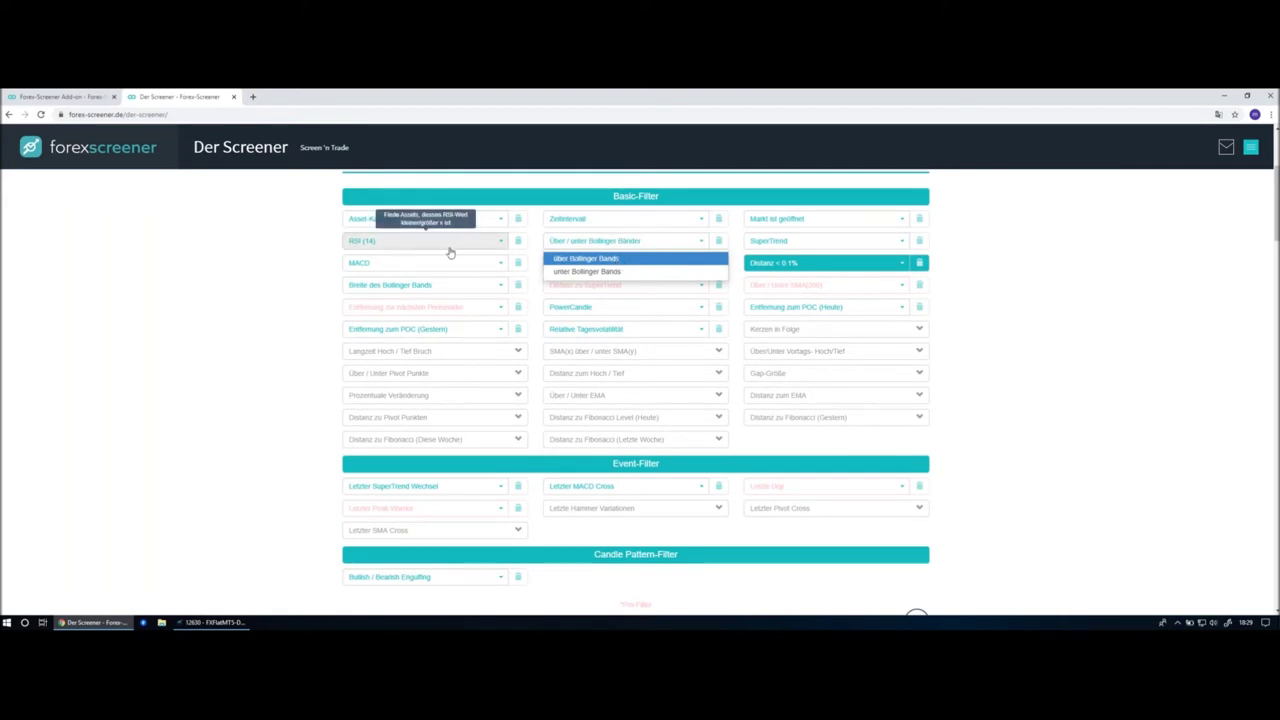
pyautogui.click(645, 263)
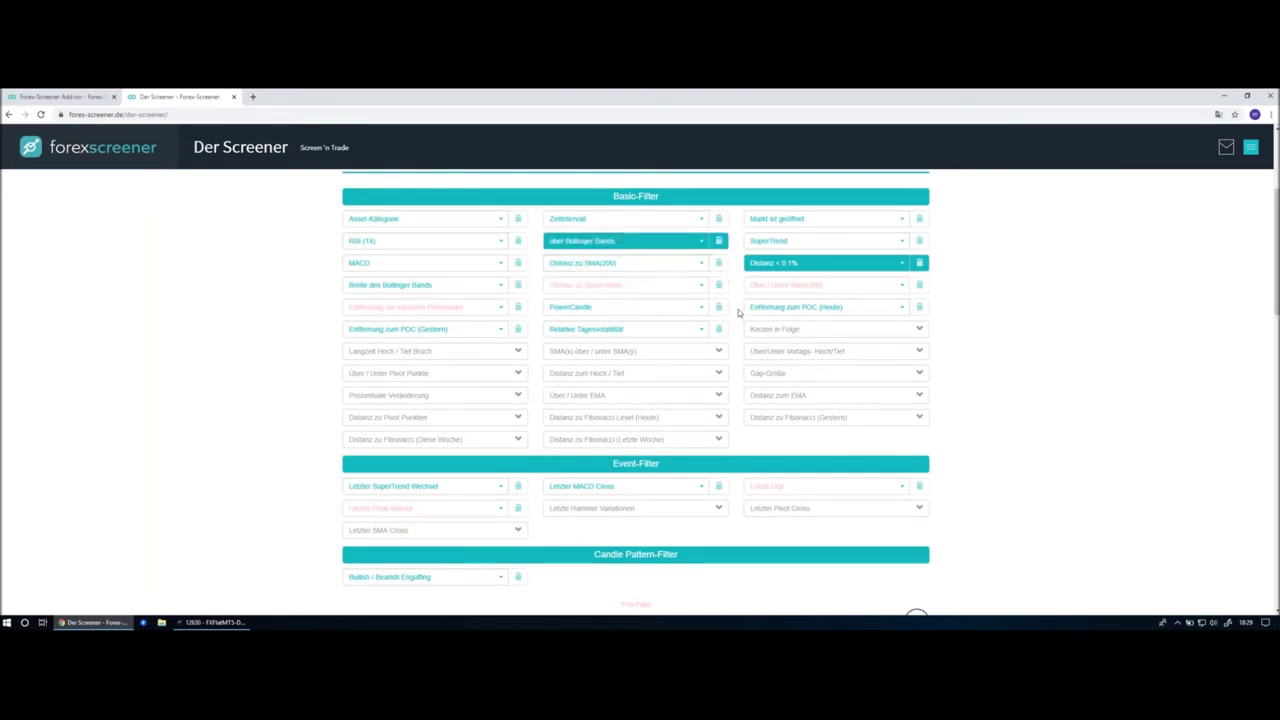
pyautogui.scroll(-2, 738, 313)
pyautogui.scroll(-2, 738, 313)
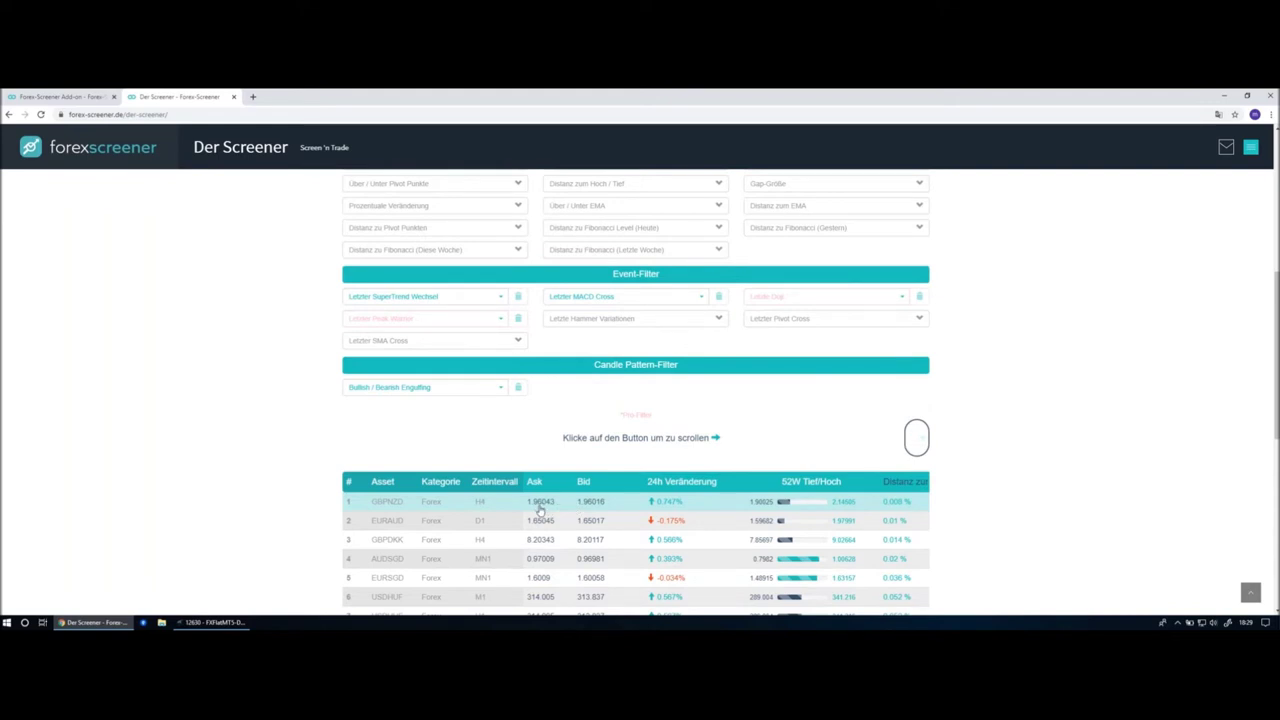
# Open the details page of the GBPNZD H4 result and view its chart.
pyautogui.click(617, 508)
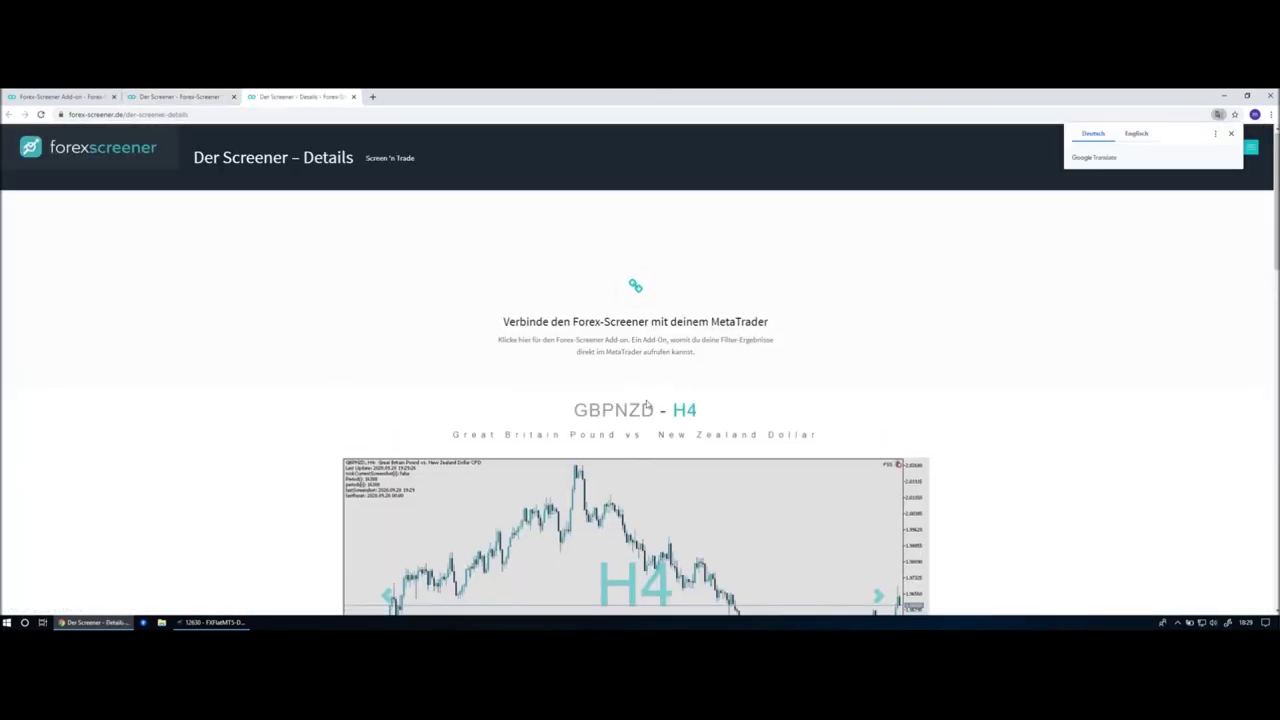
pyautogui.scroll(-3, 645, 397)
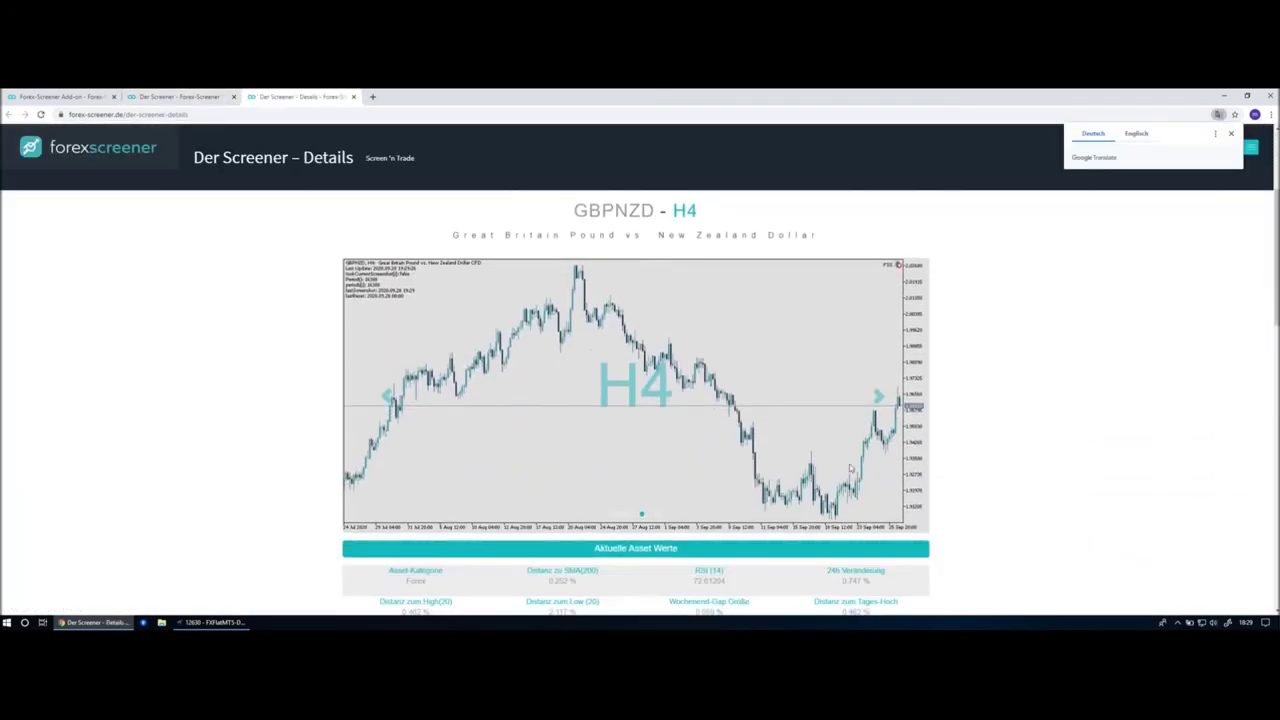
# Switch to MetaTrader 5 and examine the GBPNZD H4 price swings against the Bollinger Bands and price mark lines.
pyautogui.click(210, 622)
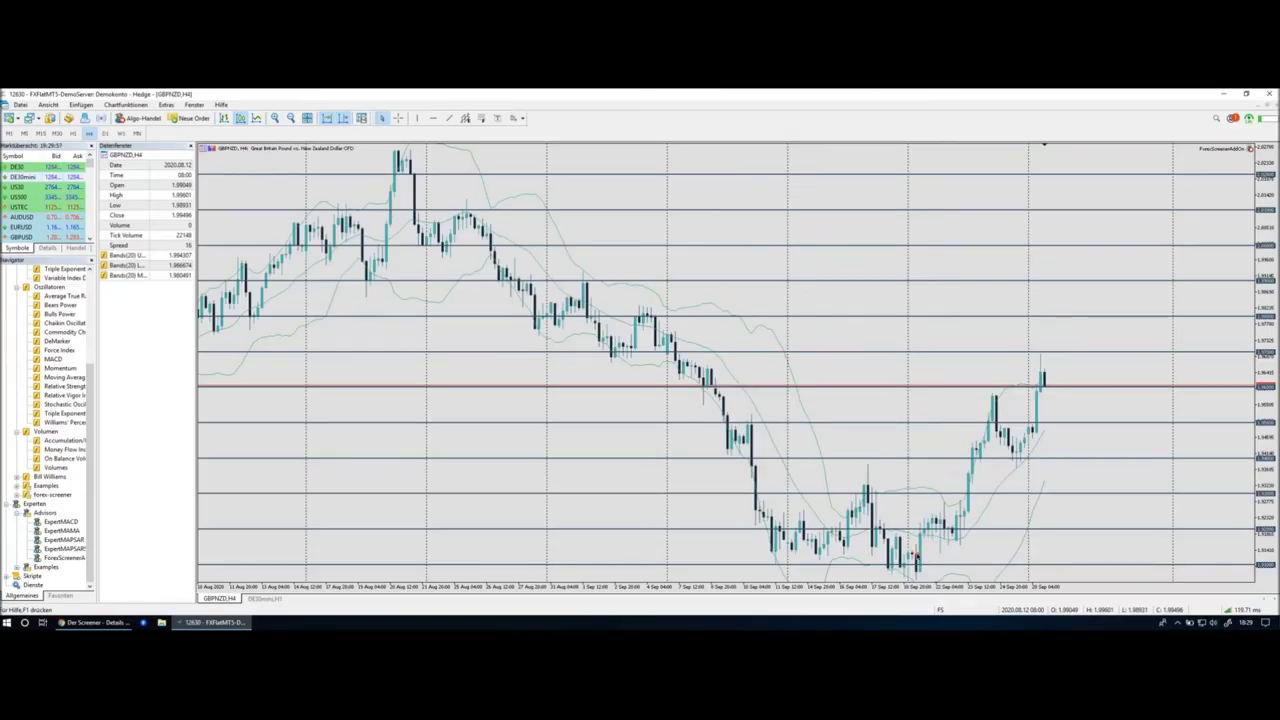
pyautogui.moveTo(910, 555)
pyautogui.mouseDown()
pyautogui.moveTo(962, 542)
pyautogui.moveTo(996, 412)
pyautogui.moveTo(1012, 458)
pyautogui.moveTo(1047, 354)
pyautogui.mouseUp()
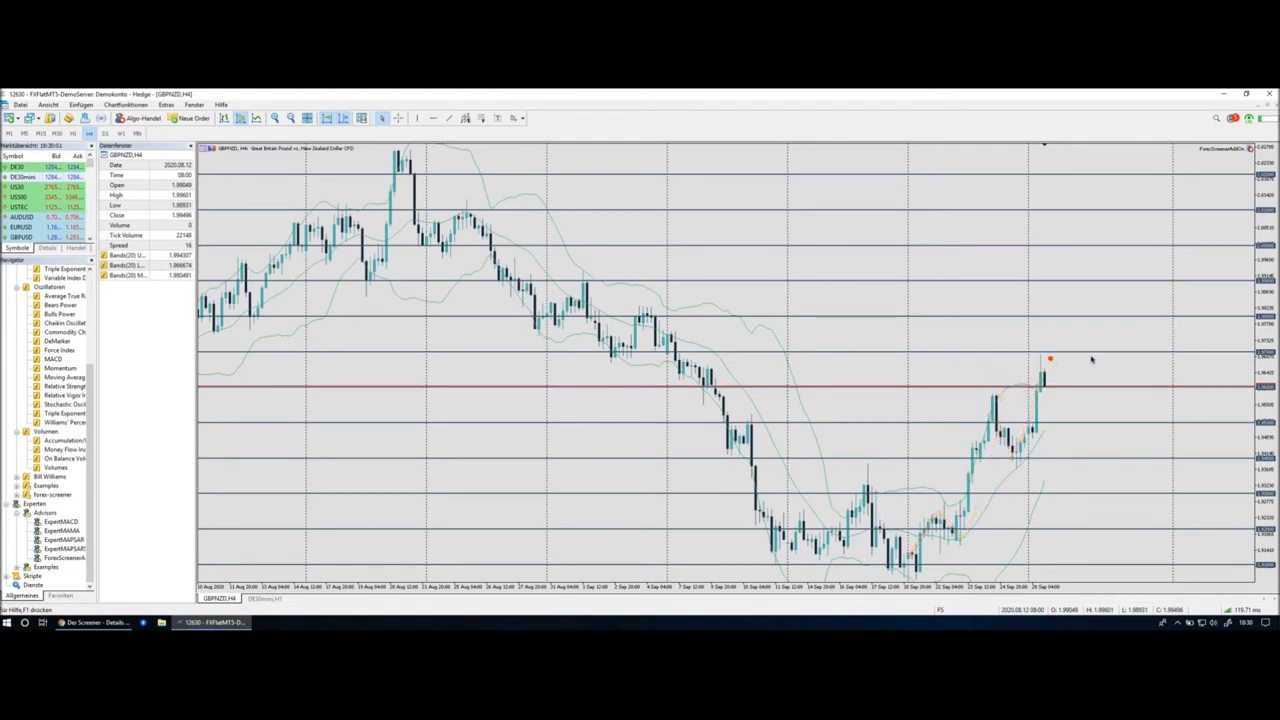
pyautogui.moveTo(1034, 345)
pyautogui.mouseDown()
pyautogui.moveTo(1043, 357)
pyautogui.moveTo(1014, 396)
pyautogui.moveTo(1020, 380)
pyautogui.mouseUp()
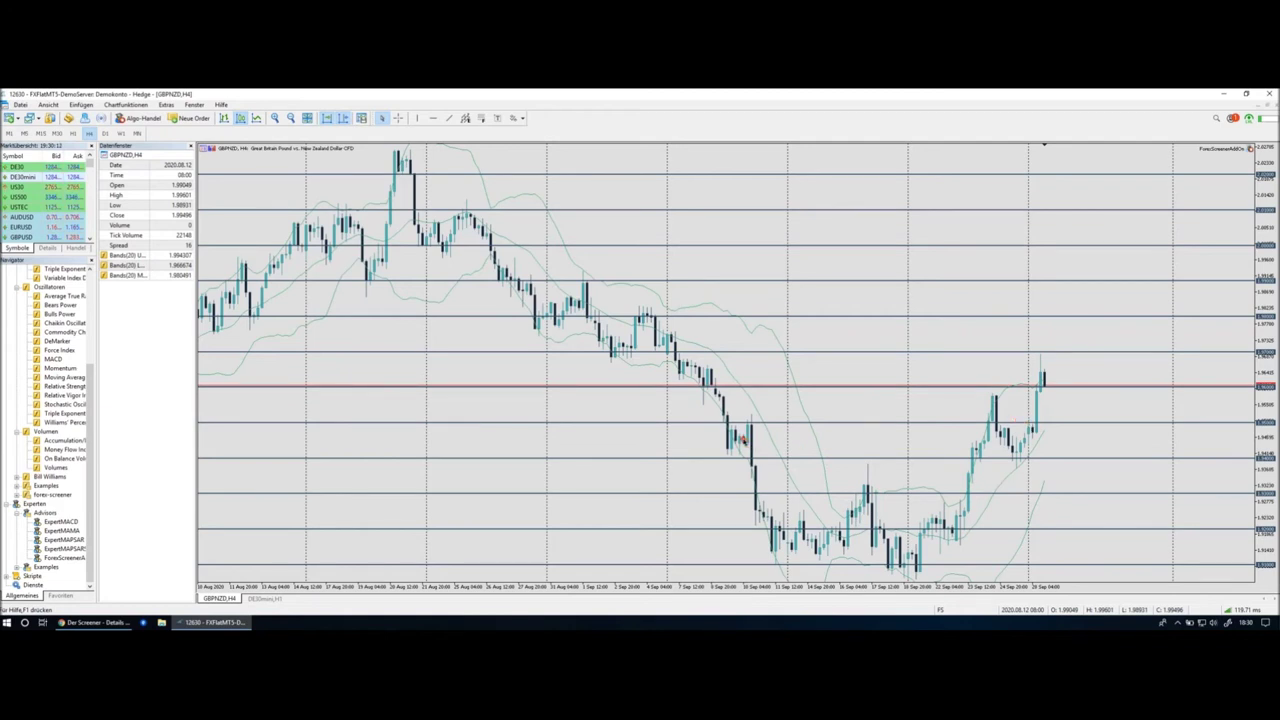
pyautogui.moveTo(758, 413); pyautogui.dragTo(755, 425)
pyautogui.moveTo(862, 461); pyautogui.dragTo(868, 465)
pyautogui.moveTo(1002, 384)
pyautogui.mouseDown()
pyautogui.moveTo(982, 384)
pyautogui.moveTo(1004, 380)
pyautogui.moveTo(1008, 396)
pyautogui.mouseUp()
pyautogui.moveTo(1046, 350)
pyautogui.mouseDown()
pyautogui.moveTo(1036, 362)
pyautogui.moveTo(1047, 352)
pyautogui.mouseUp()
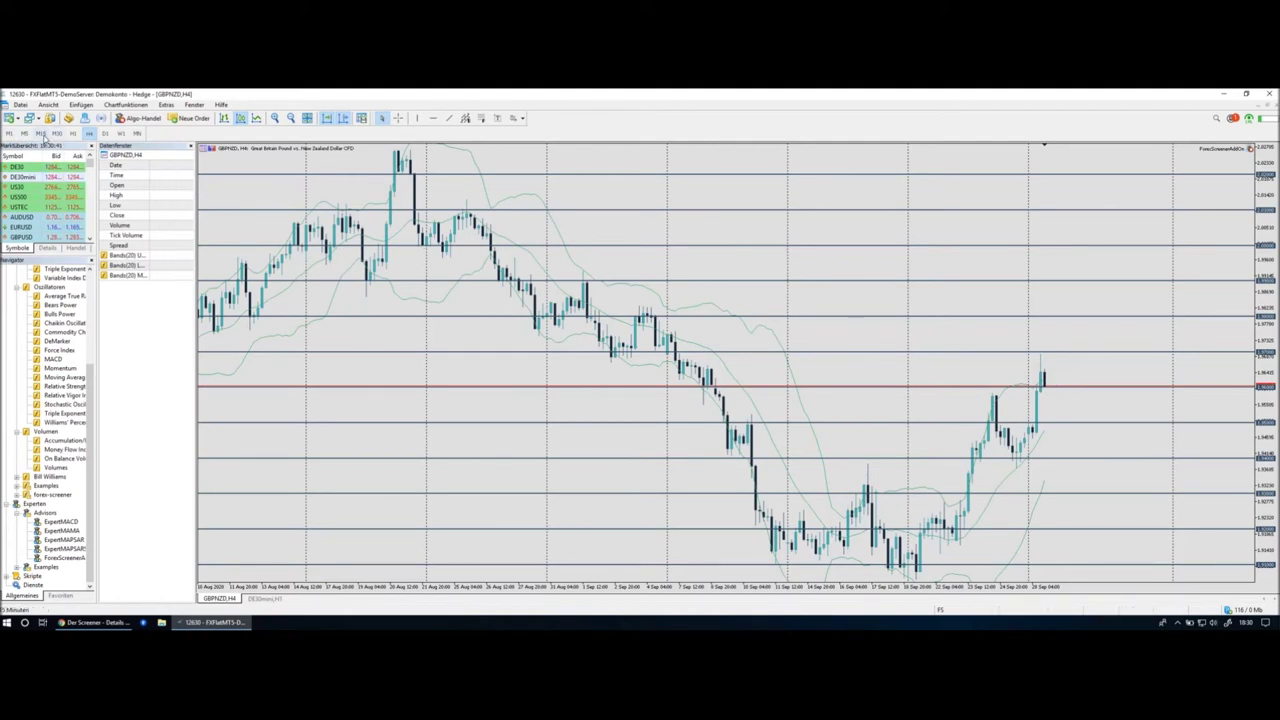
# View the GBPNZD chart on M15, return it to H4, and inspect the latest candles at the upper Bollinger Band and price mark.
pyautogui.click(41, 133)
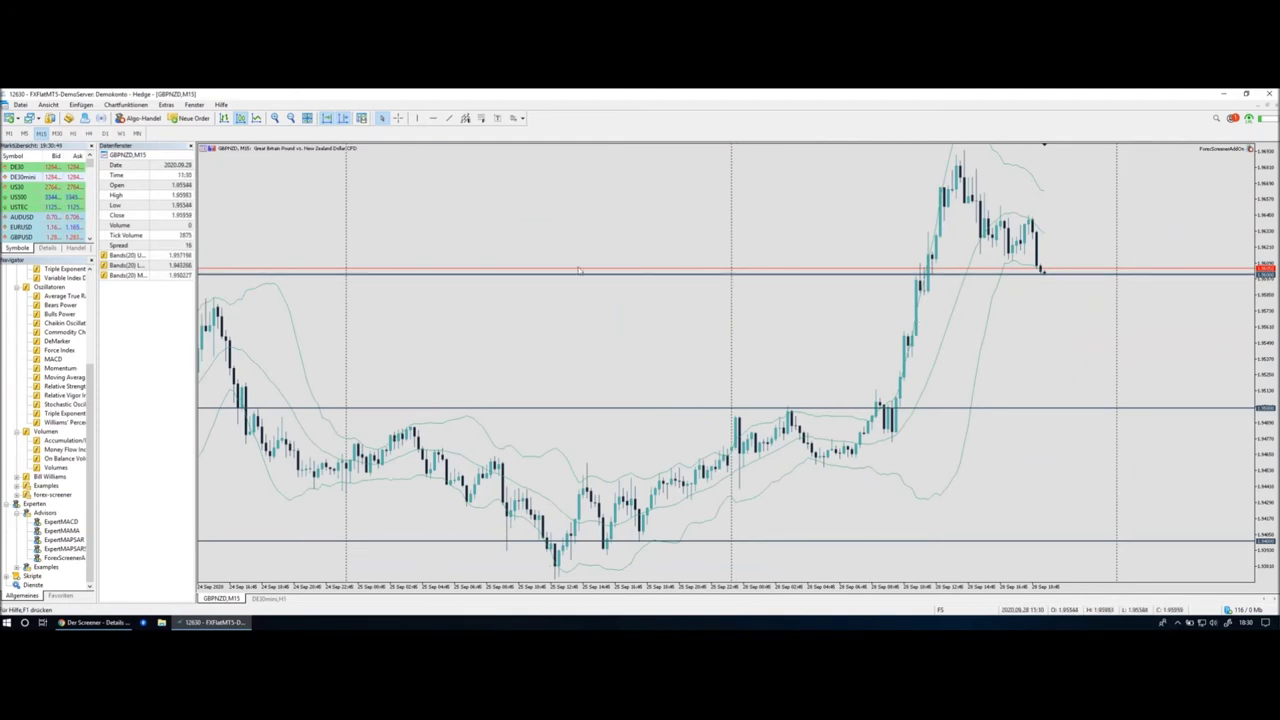
pyautogui.click(89, 133)
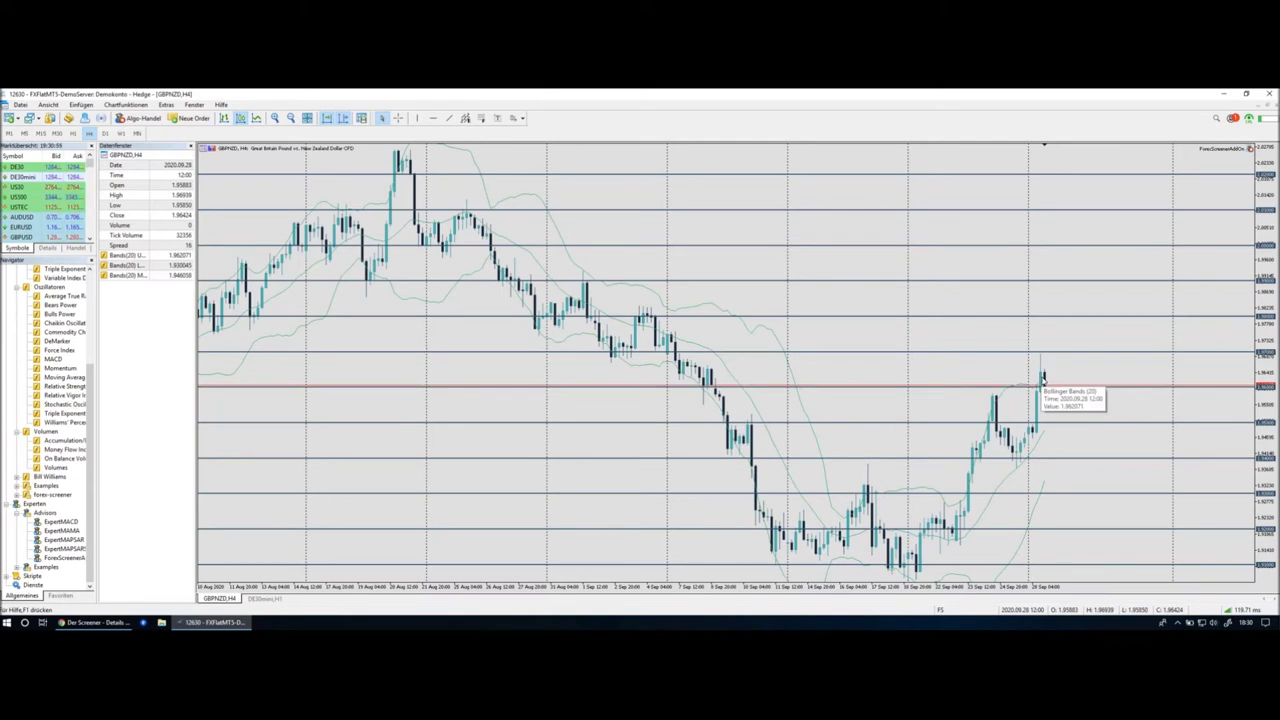
pyautogui.scroll(-3, 1052, 378)
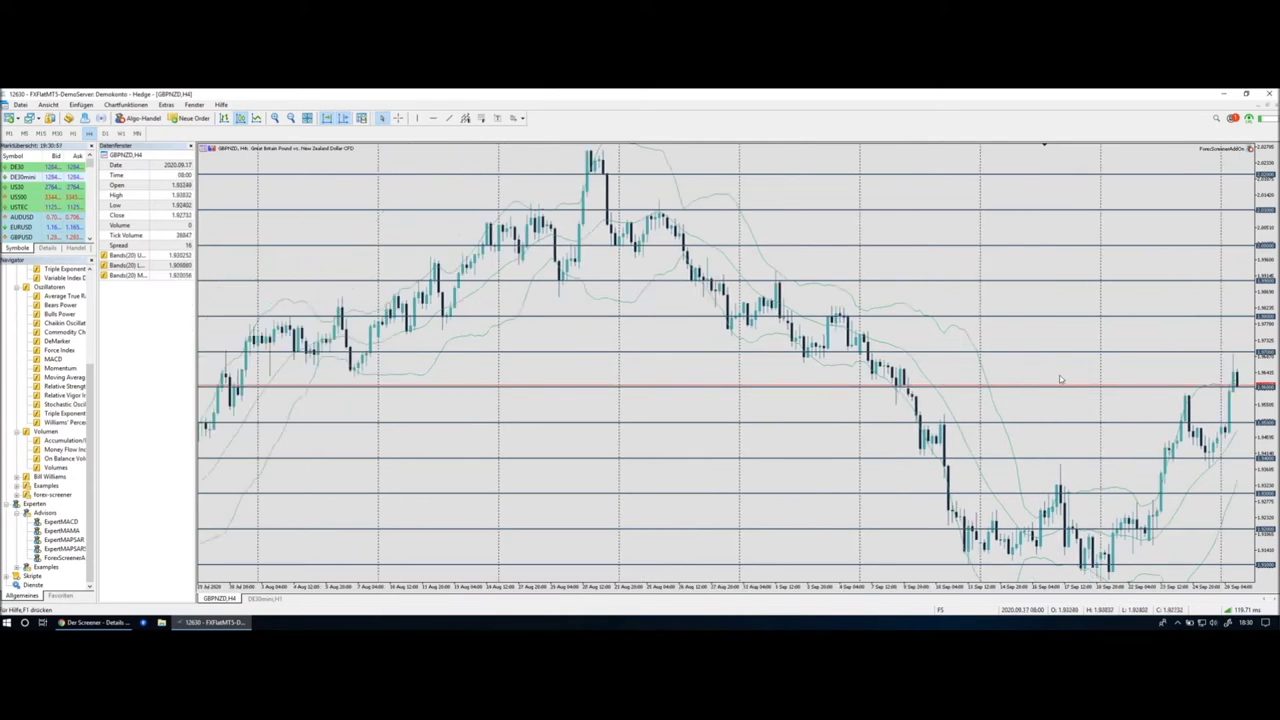
pyautogui.scroll(3, 1061, 379)
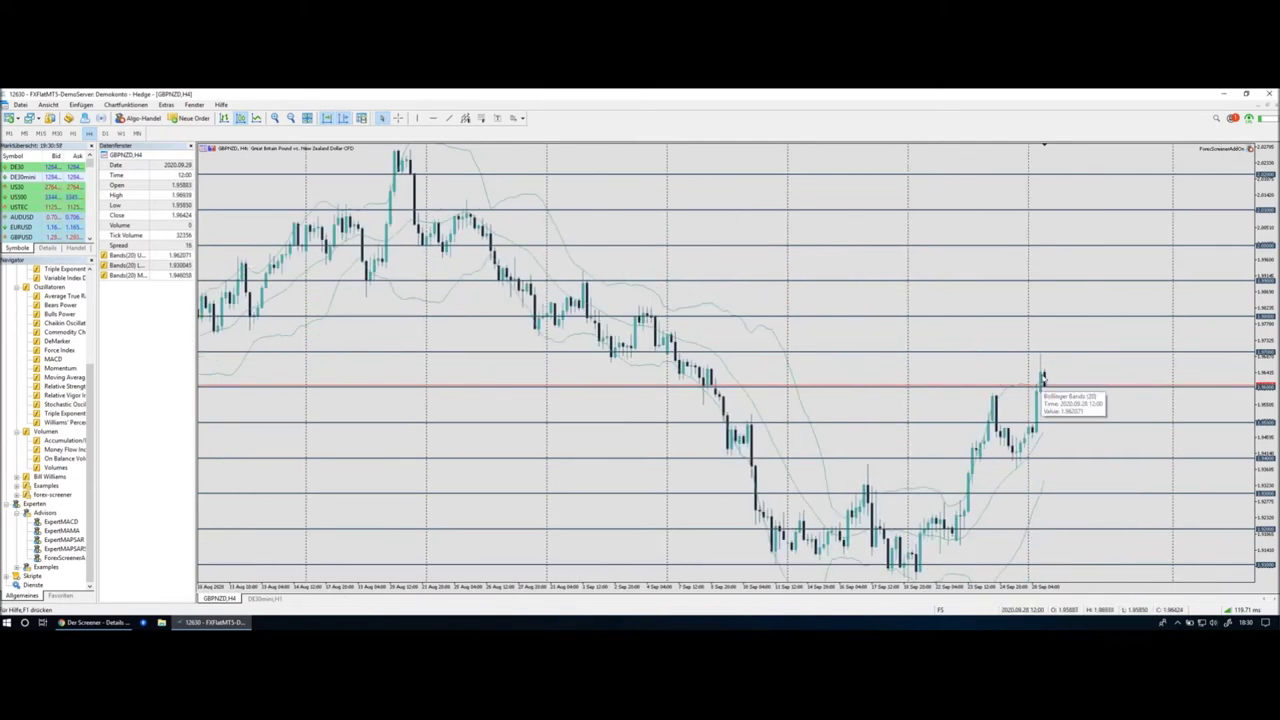
pyautogui.moveTo(1047, 386)
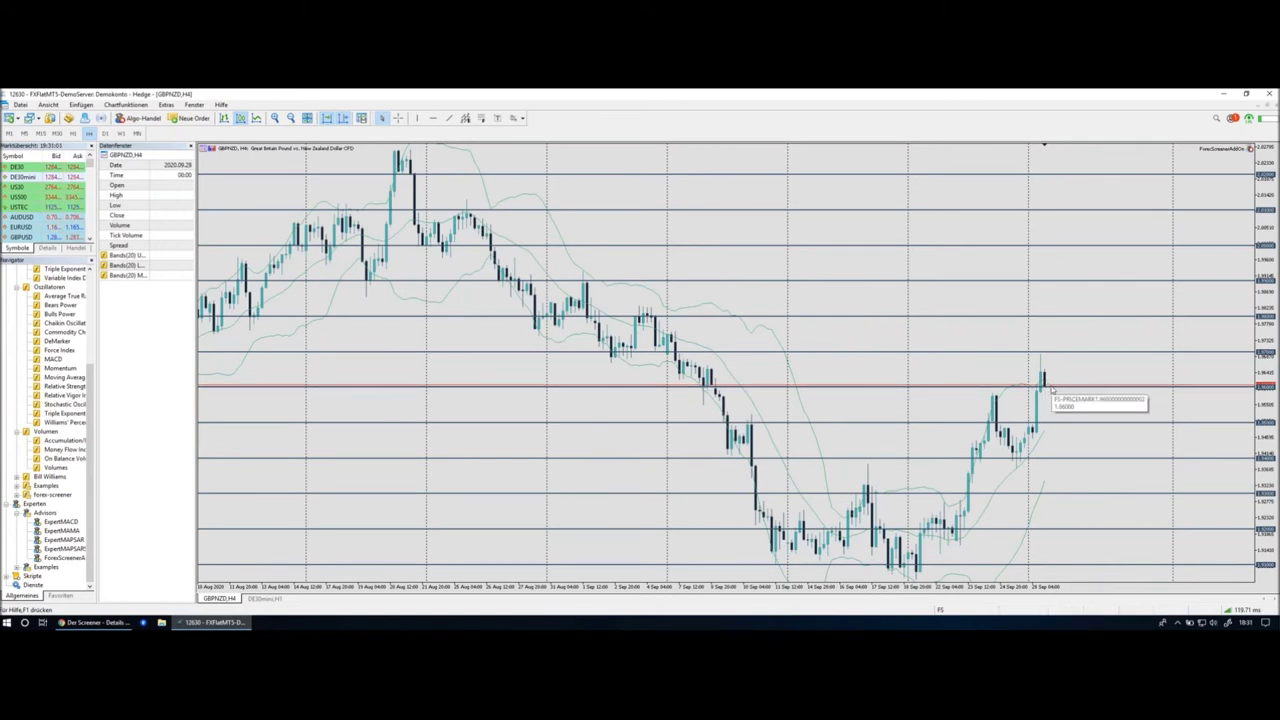
# View the GBPNZD chart on M15 and M5 to examine price at the nearest price mark line.
pyautogui.click(41, 133)
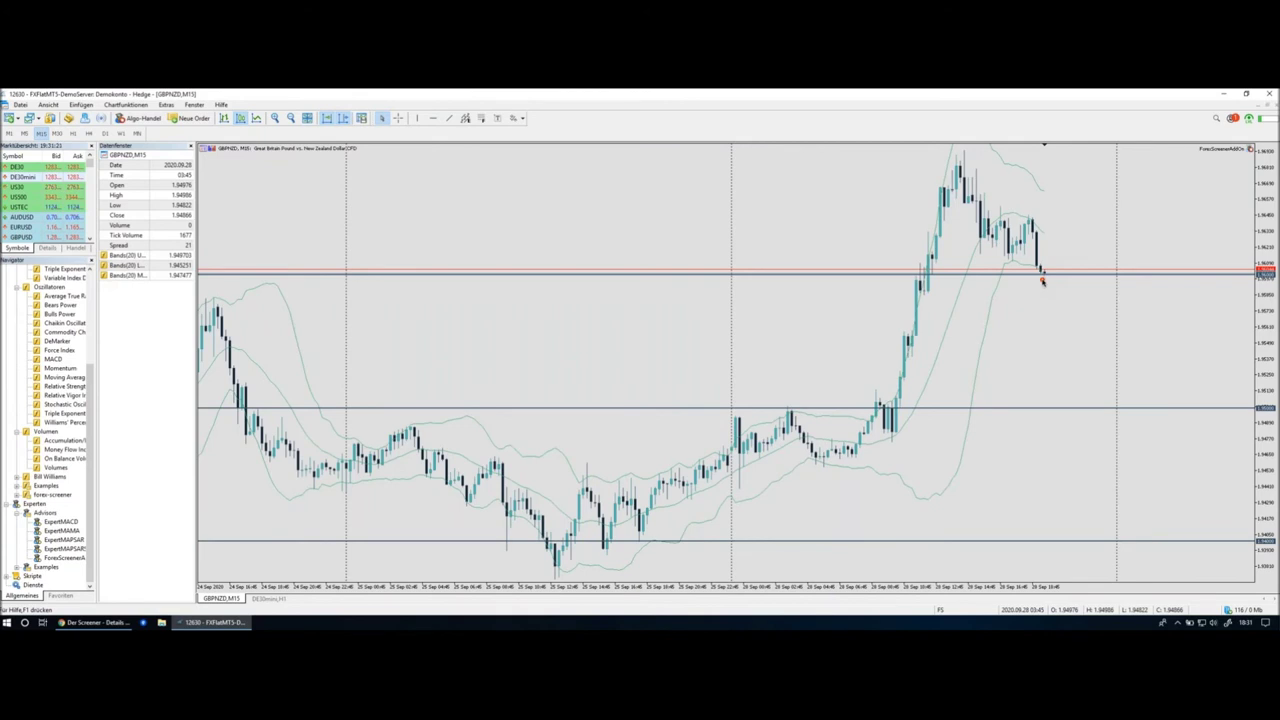
pyautogui.click(24, 135)
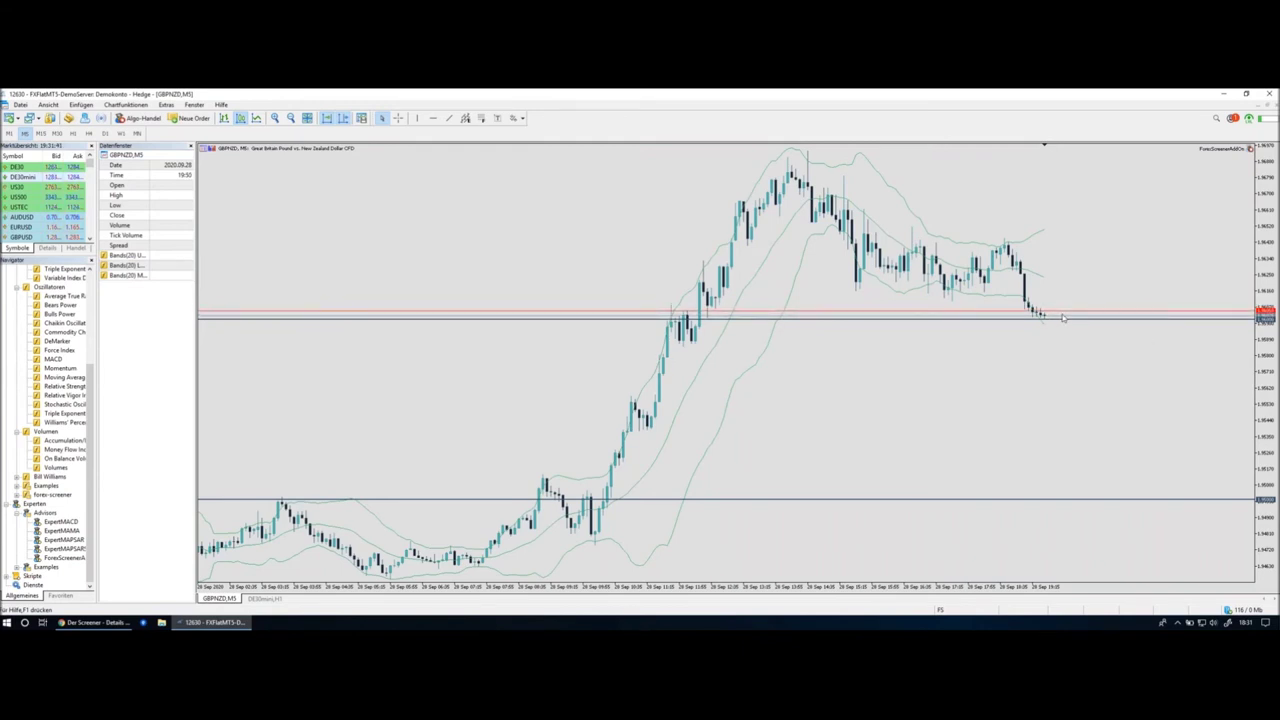
# Circle the swing low before the rally on the GBPNZD M5 chart and sketch a zigzag rebound from the nearby price mark line.
pyautogui.click(594, 537)
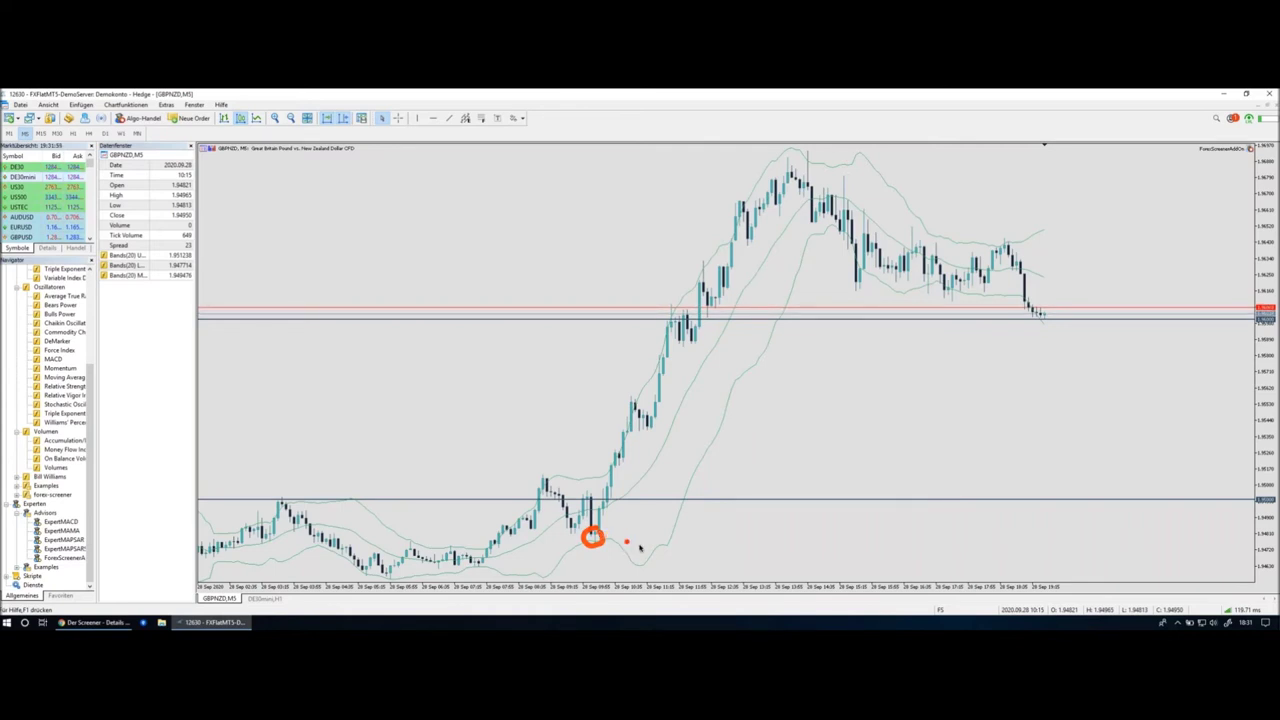
pyautogui.click(1053, 324)
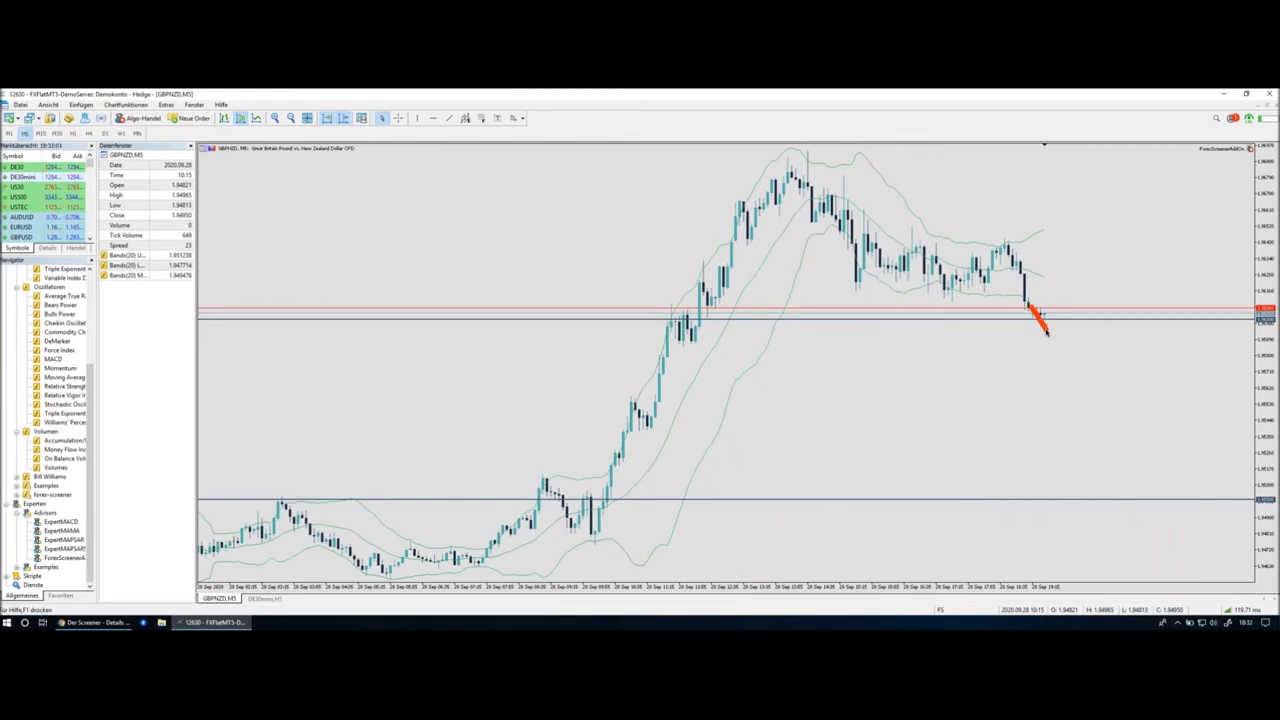
pyautogui.moveTo(1055, 305)
pyautogui.mouseDown()
pyautogui.moveTo(1065, 325)
pyautogui.moveTo(1098, 286)
pyautogui.mouseUp()
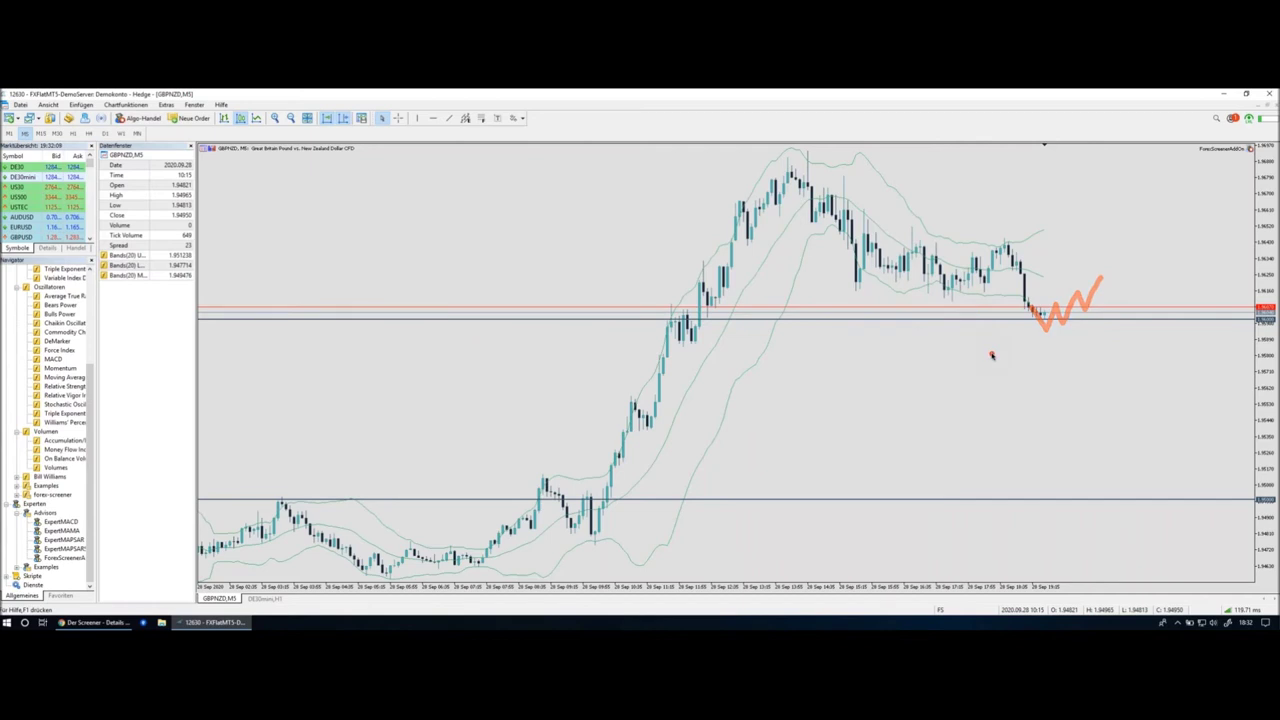
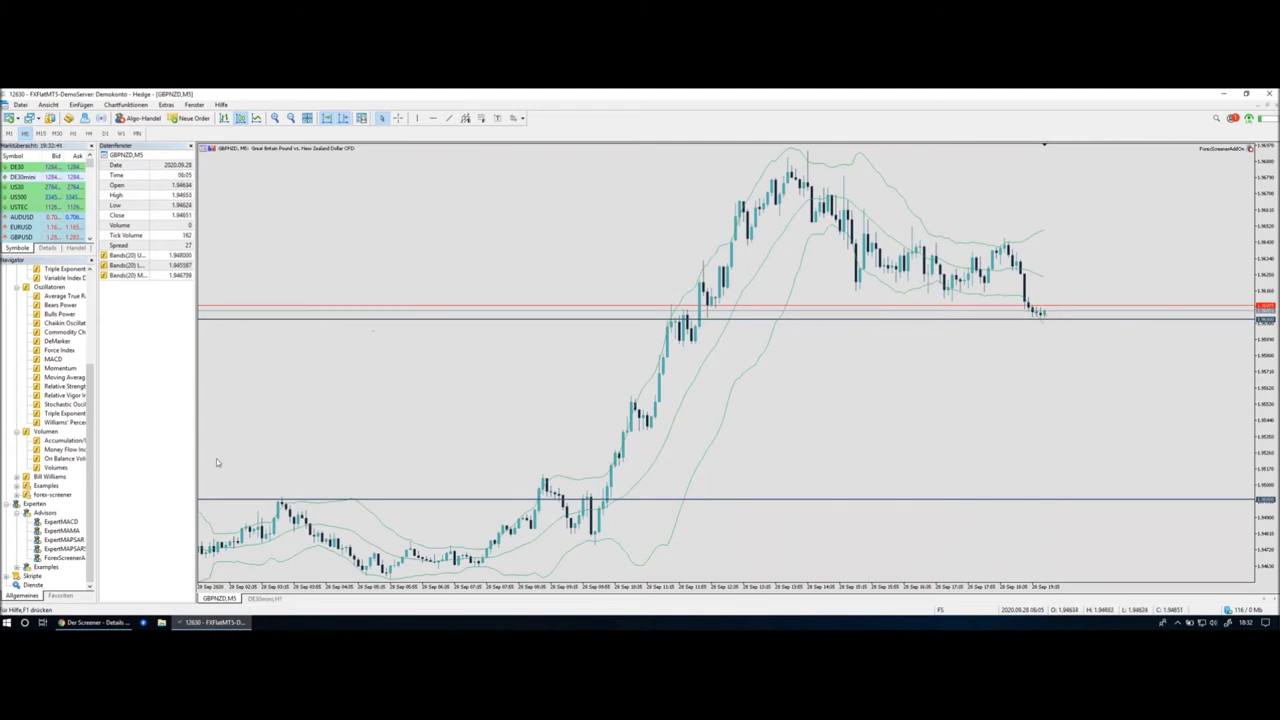
# Switch to the Forex-Screener filter page and expand the Letzte Hammer Variationen group in the Event-Filter section.
pyautogui.click(95, 622)
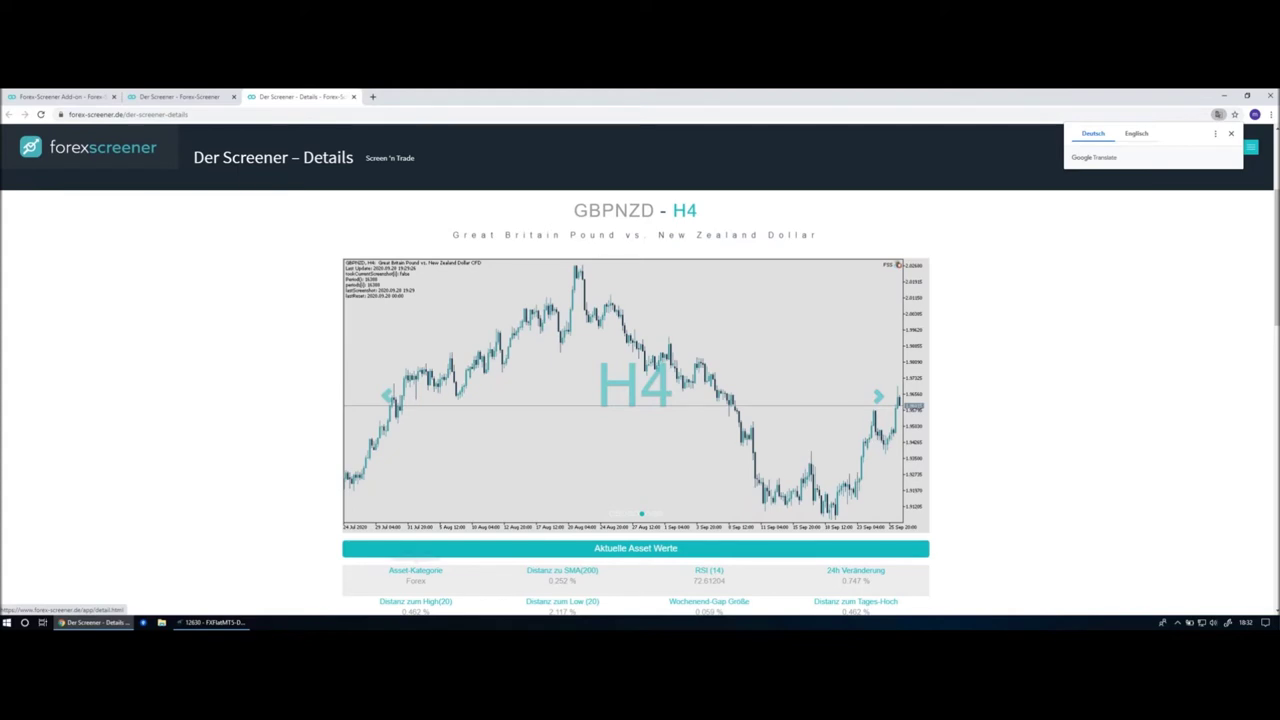
pyautogui.moveTo(210, 622)
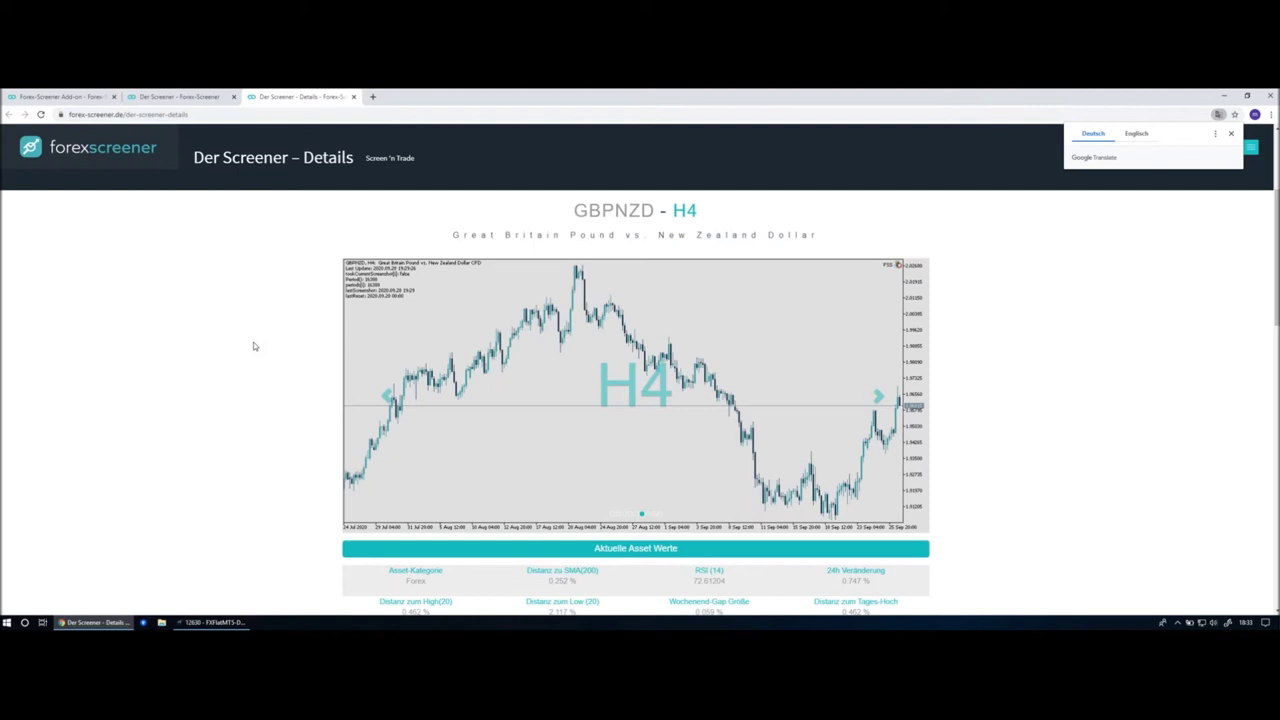
pyautogui.click(178, 97)
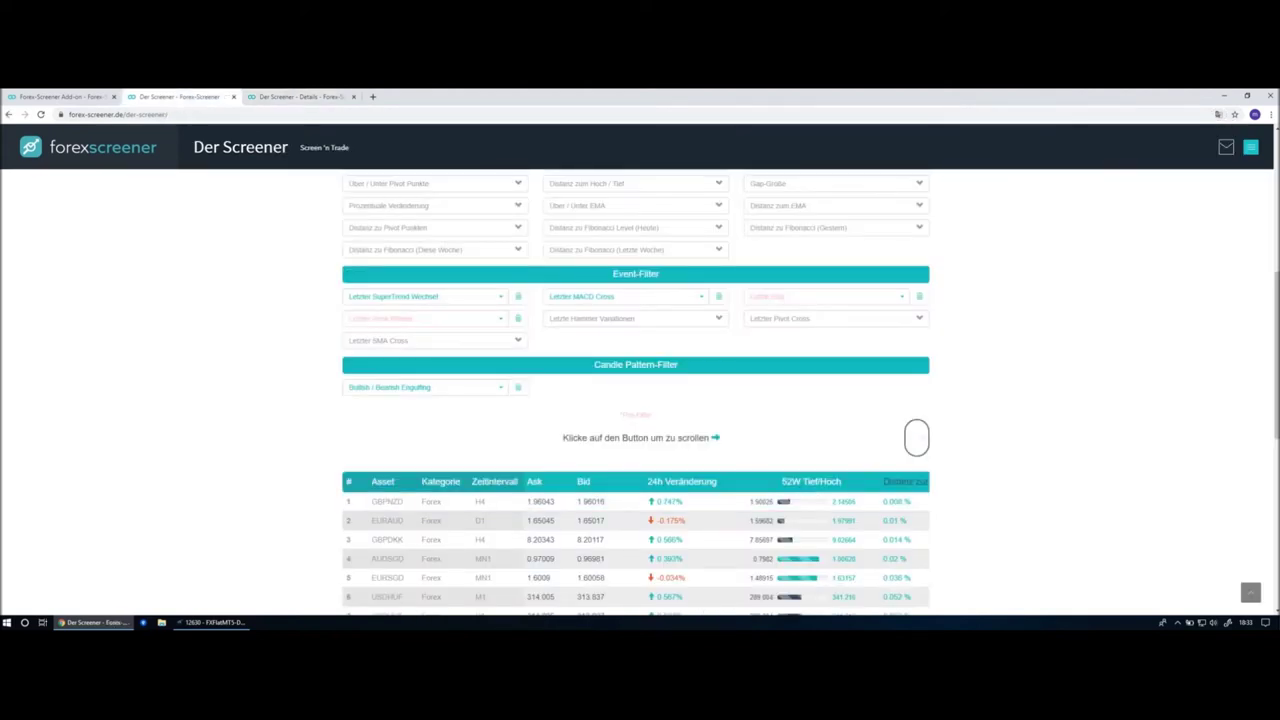
pyautogui.scroll(1, 573, 373)
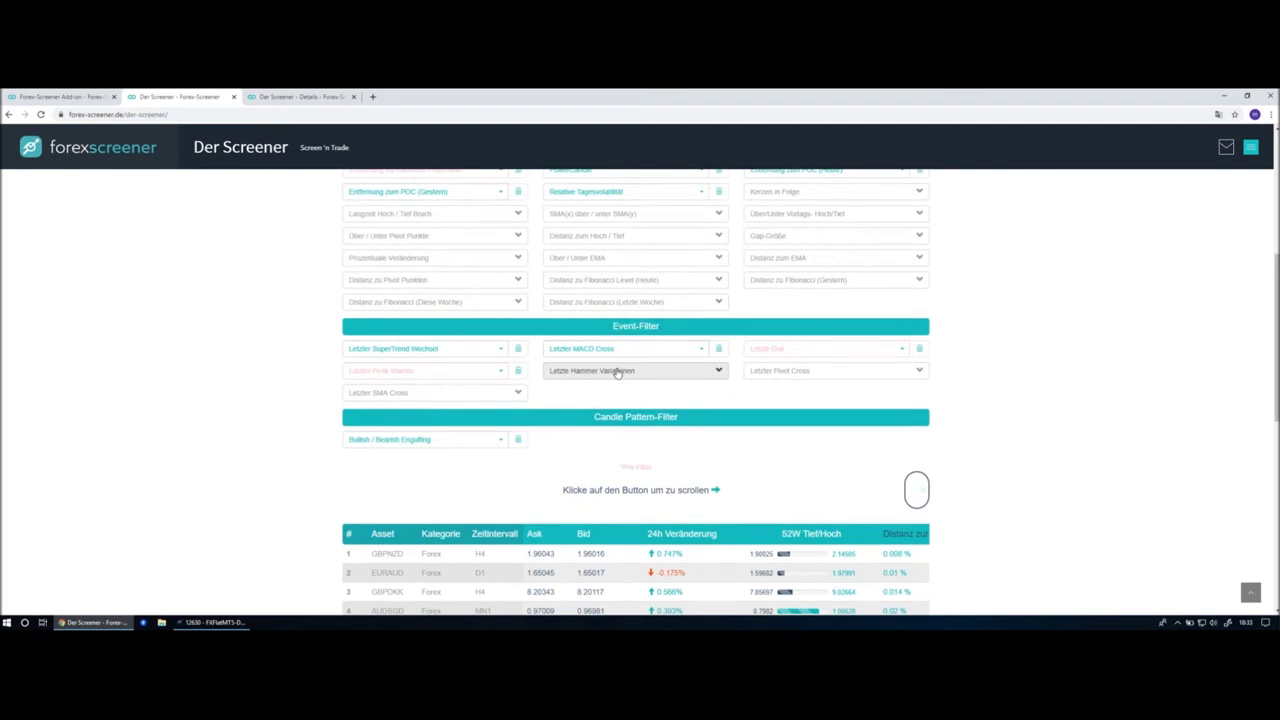
pyautogui.click(645, 373)
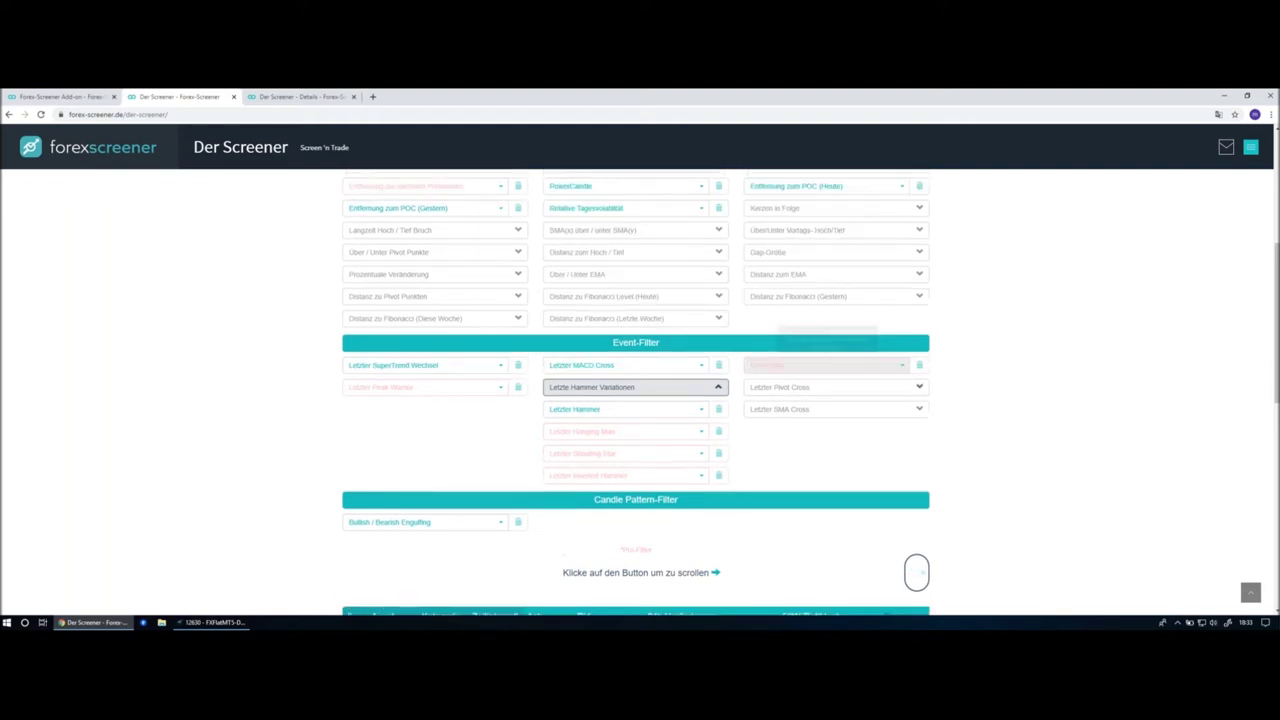
pyautogui.scroll(2, 754, 370)
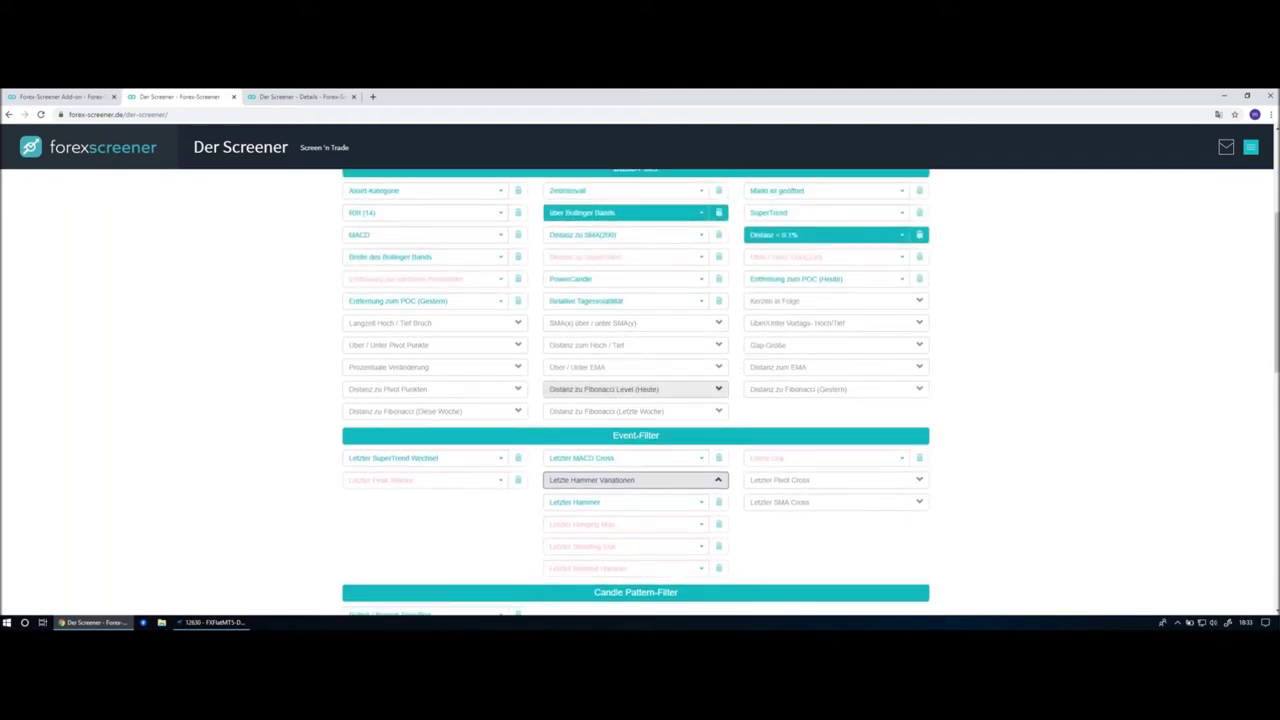
pyautogui.scroll(-1, 730, 398)
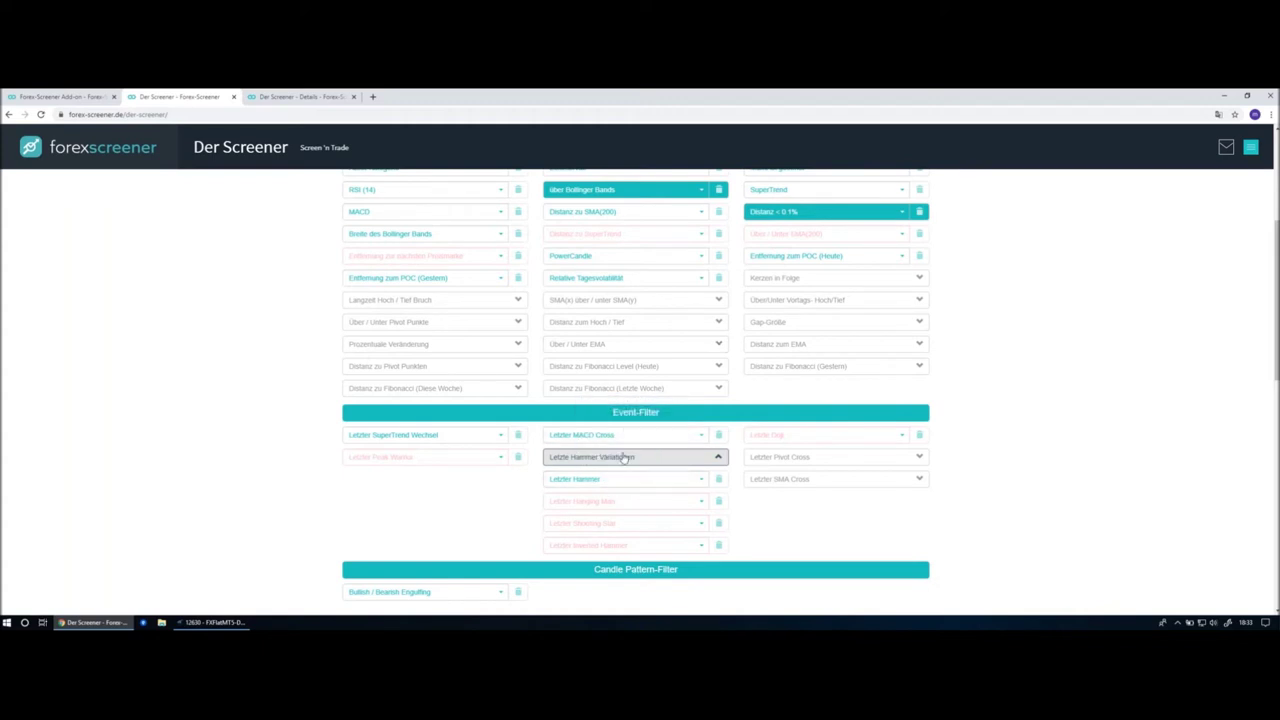
pyautogui.scroll(-1, 729, 437)
pyautogui.scroll(-2, 729, 437)
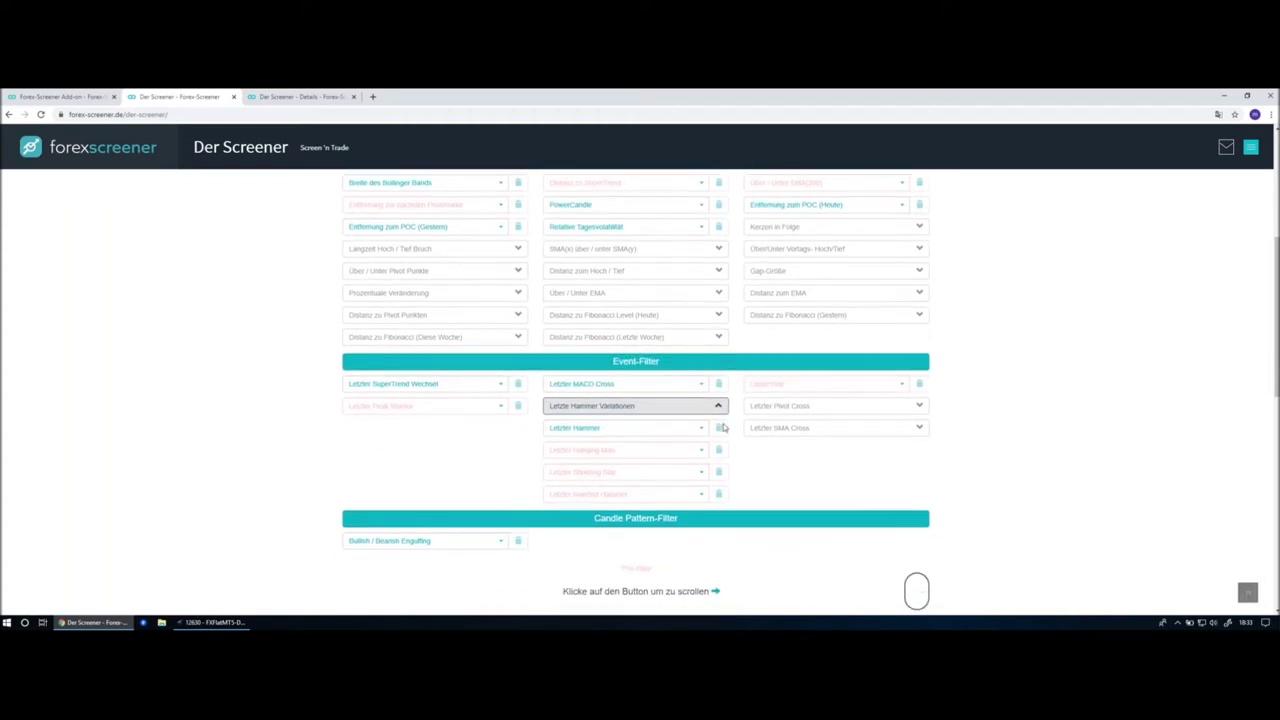
pyautogui.scroll(-3, 723, 426)
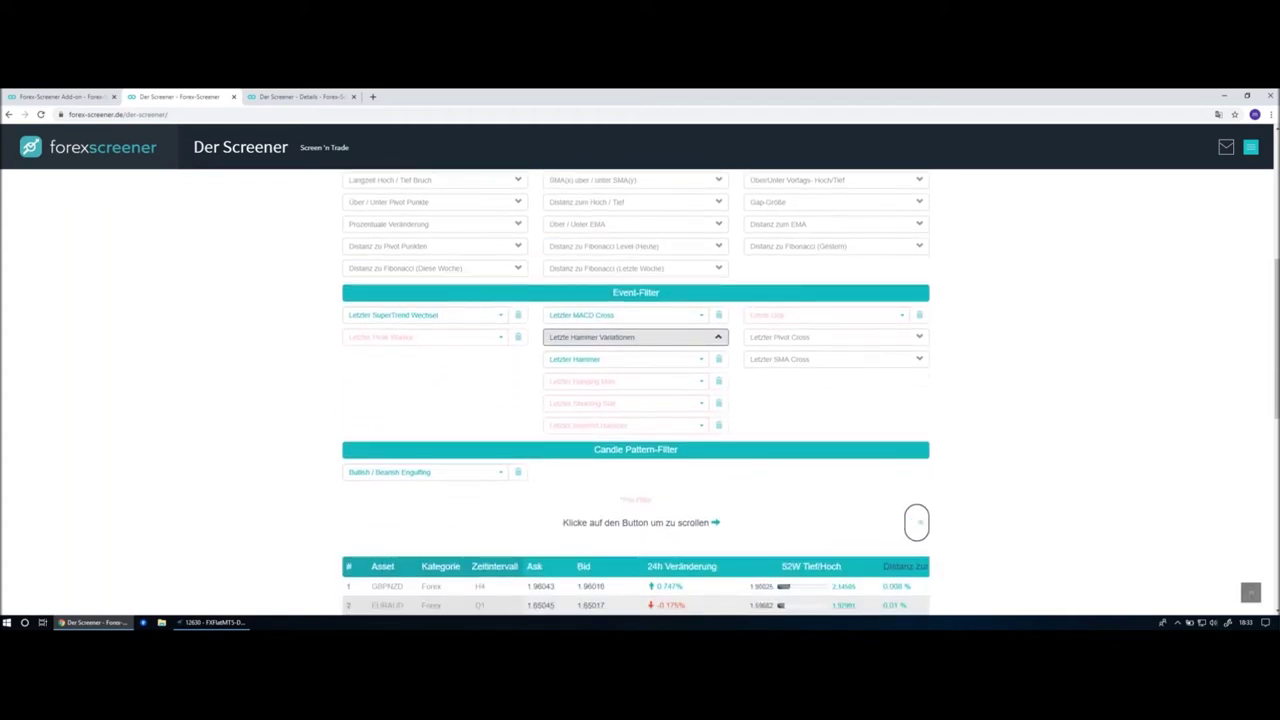
# Try the Letzter Hammer filter with Vor 1 Kerze, and clear it again.
pyautogui.click(620, 361)
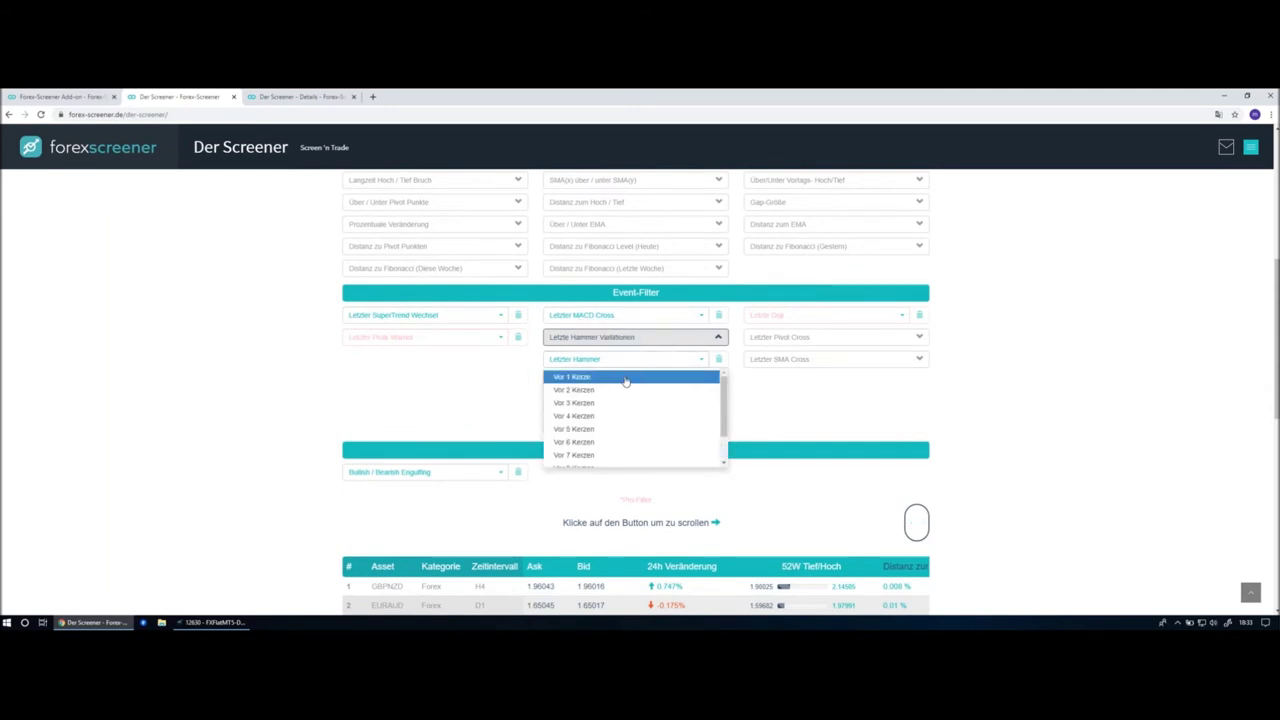
pyautogui.click(598, 372)
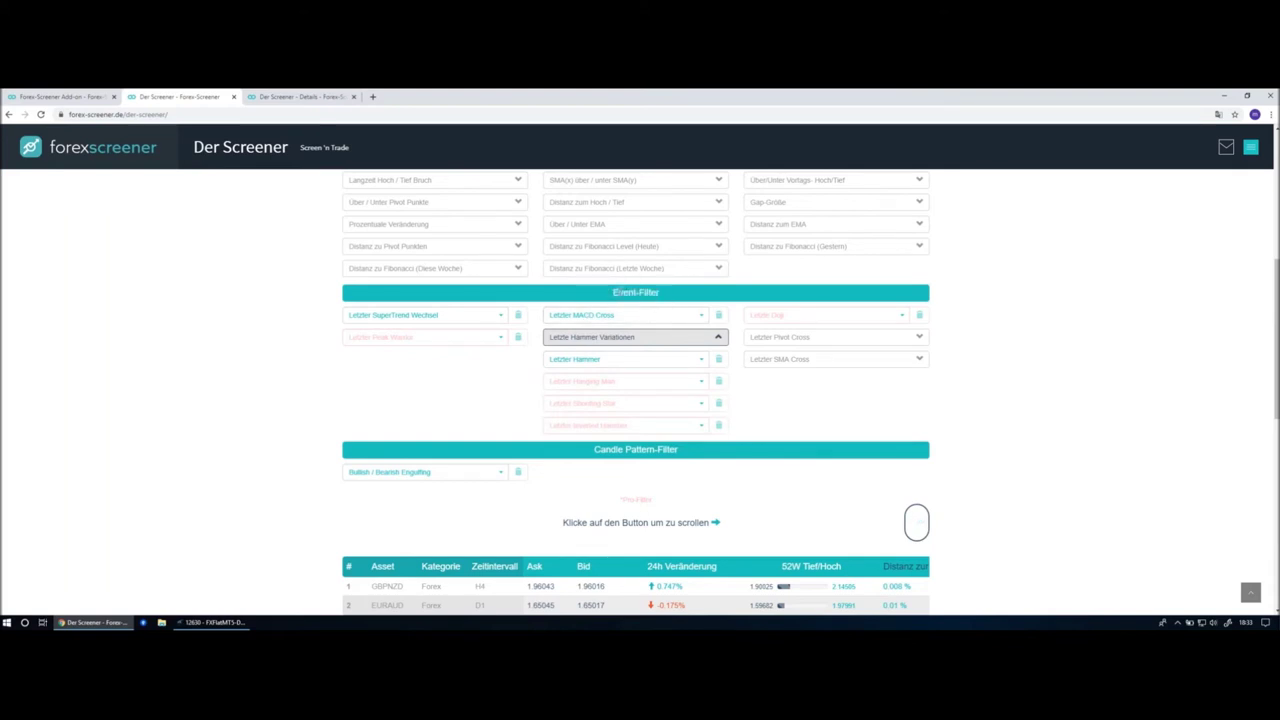
pyautogui.click(627, 362)
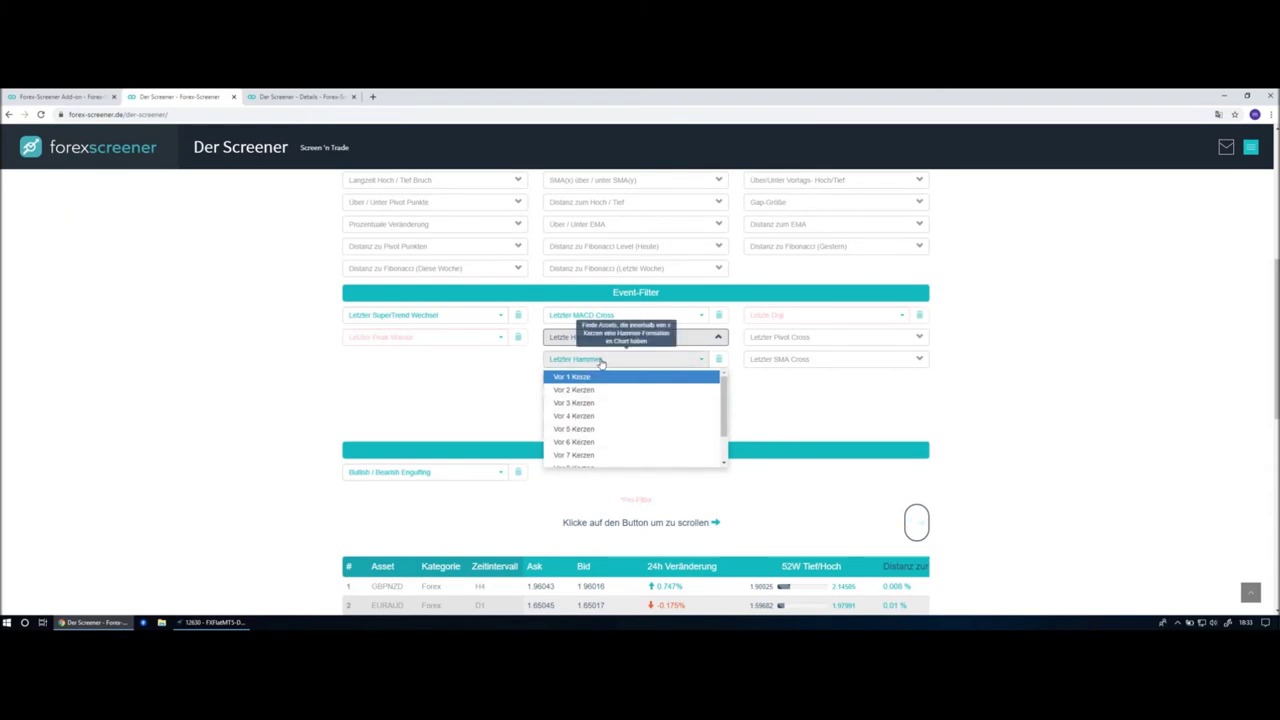
pyautogui.click(600, 361)
pyautogui.click(600, 361)
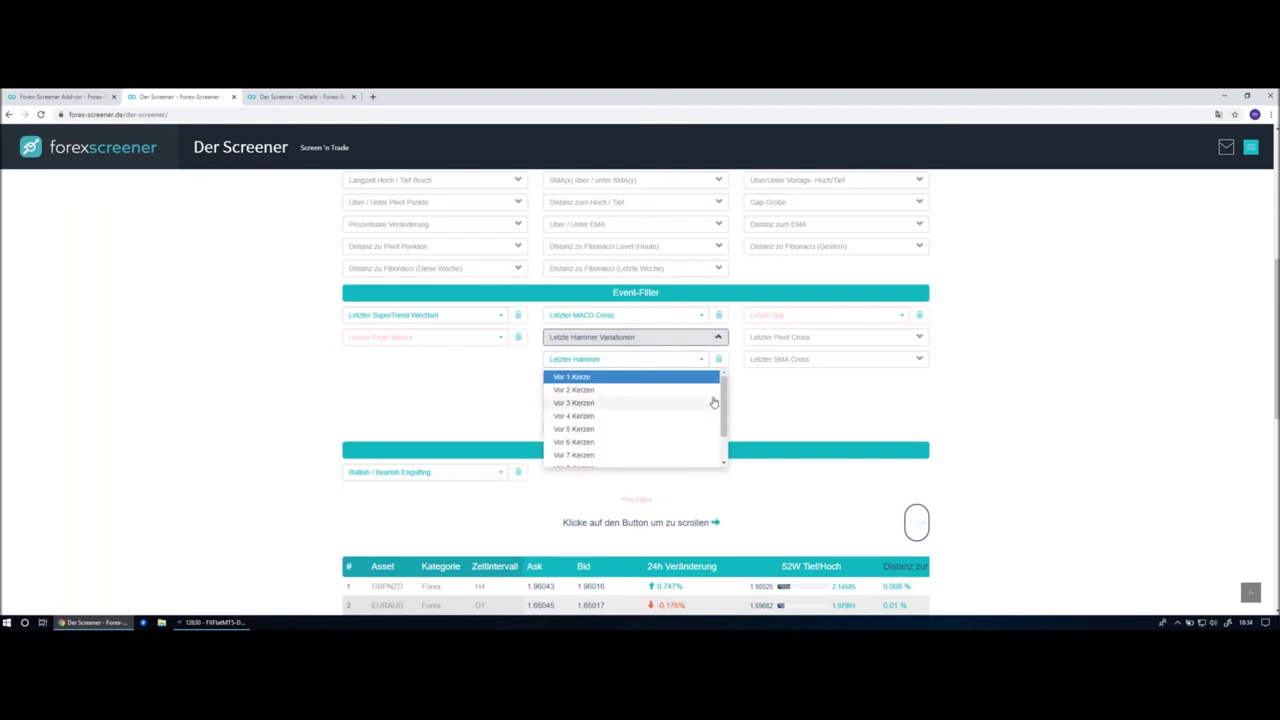
pyautogui.moveTo(722, 385); pyautogui.dragTo(722, 385)
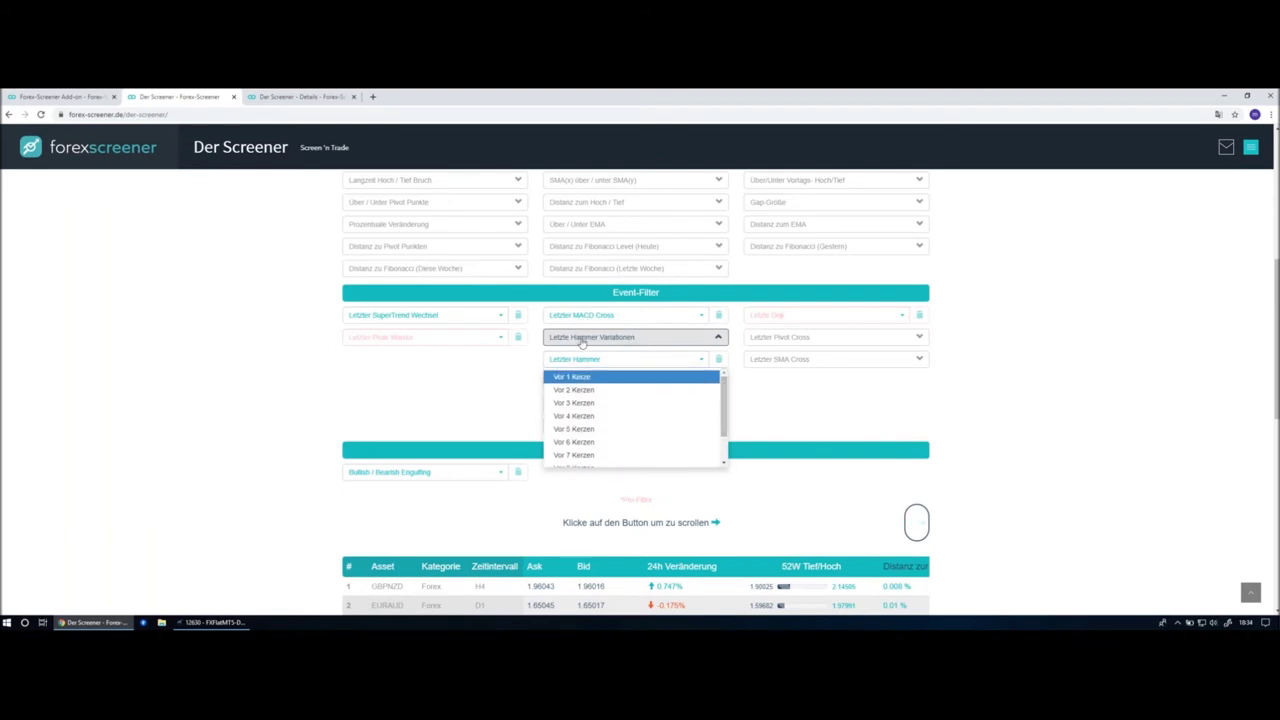
pyautogui.click(587, 378)
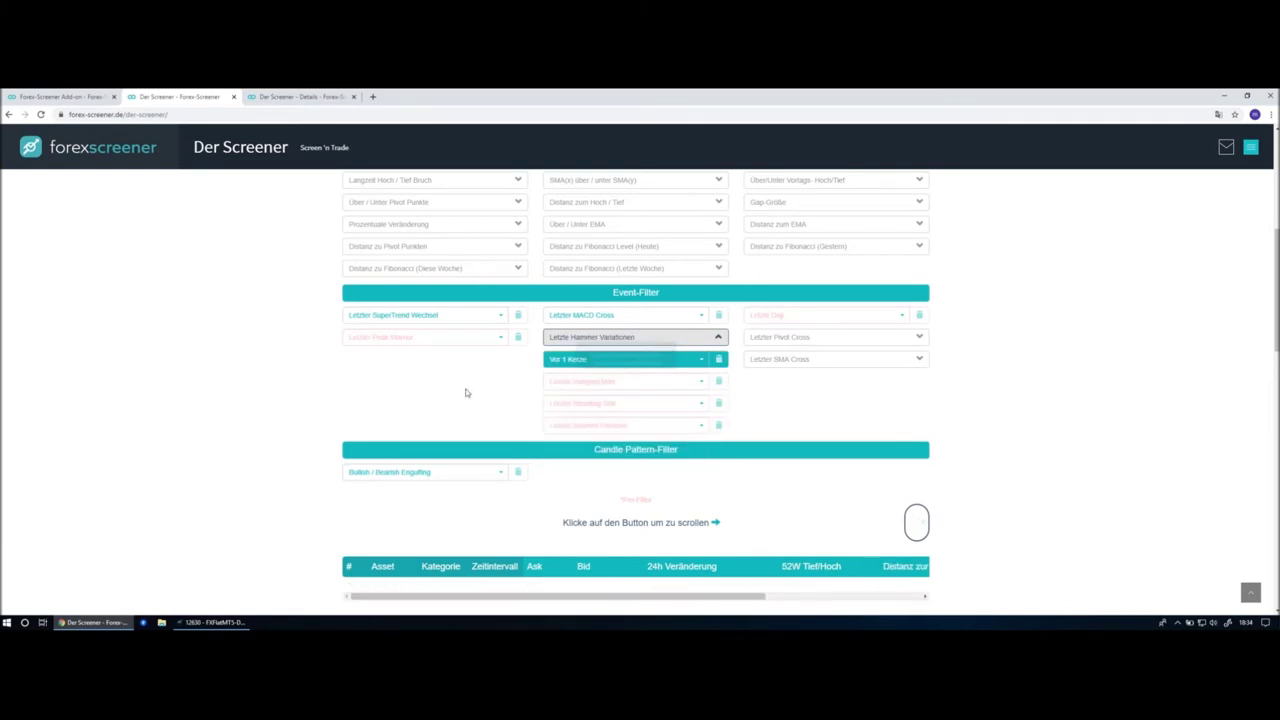
pyautogui.scroll(-1, 466, 391)
pyautogui.scroll(1, 550, 416)
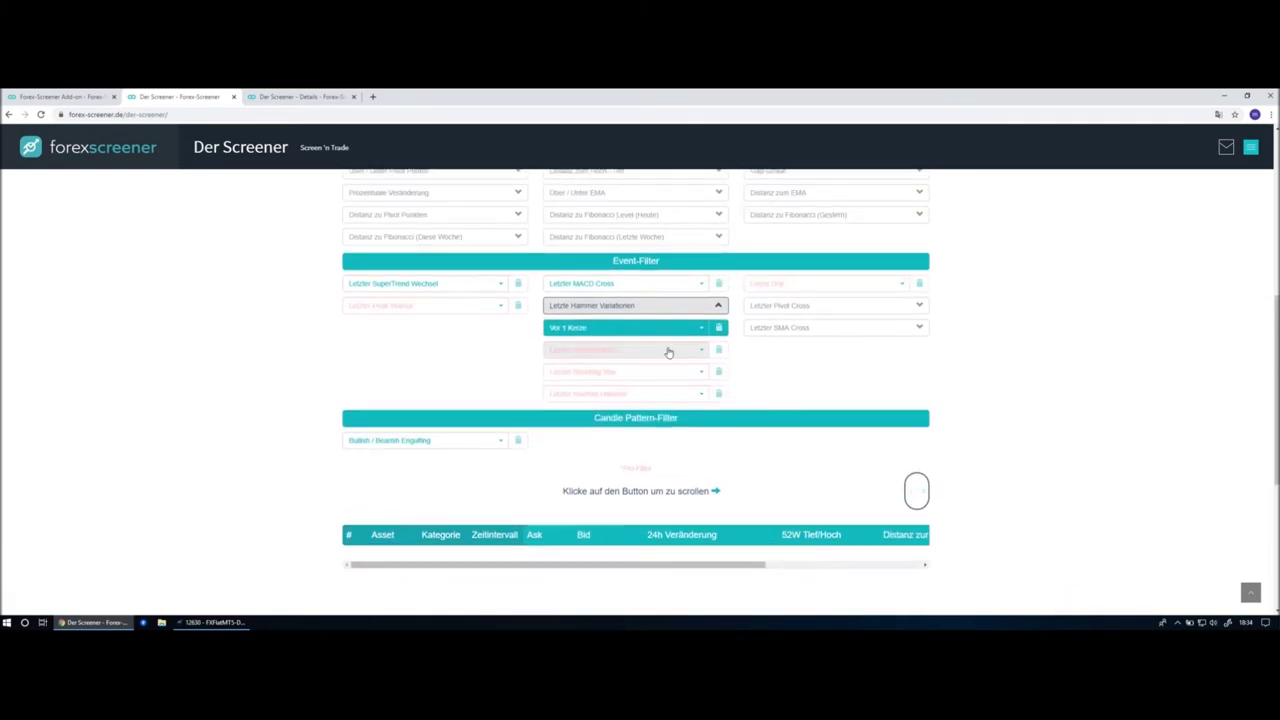
pyautogui.click(718, 330)
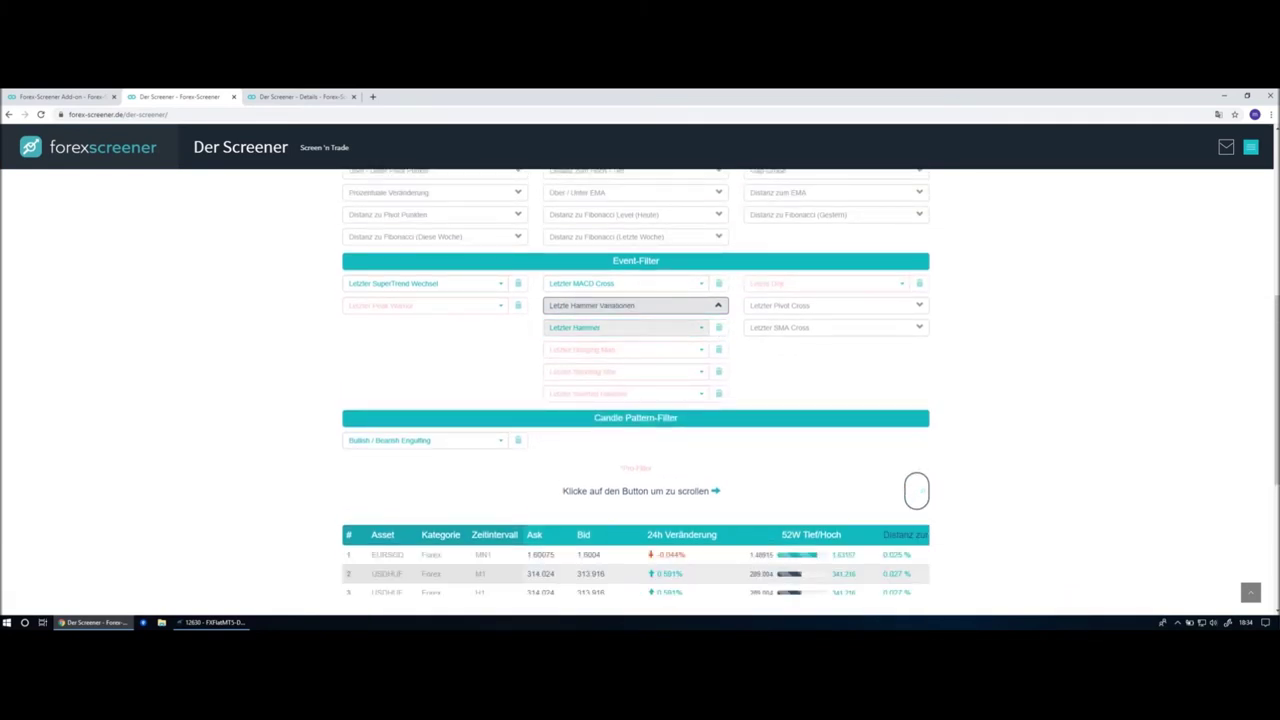
# Try the Letzter Hanging Man filter with Vor 1 Kerze, and clear it again.
pyautogui.click(631, 350)
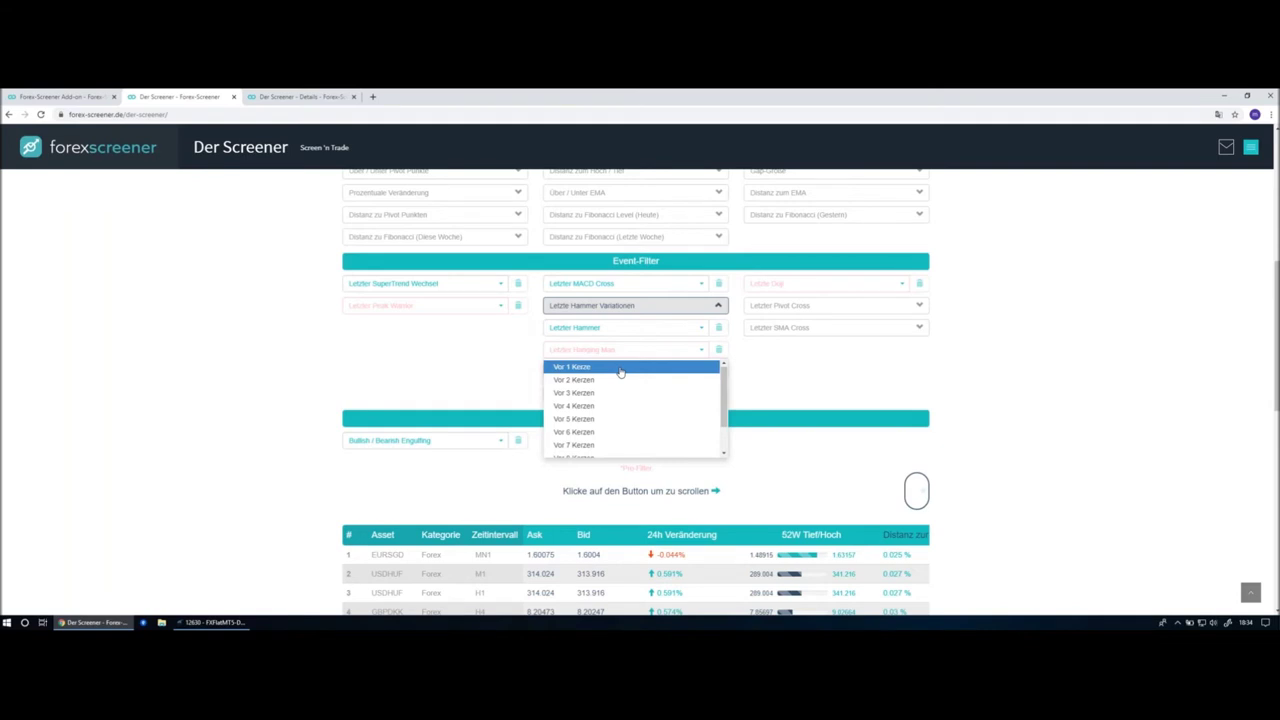
pyautogui.click(620, 368)
pyautogui.click(714, 353)
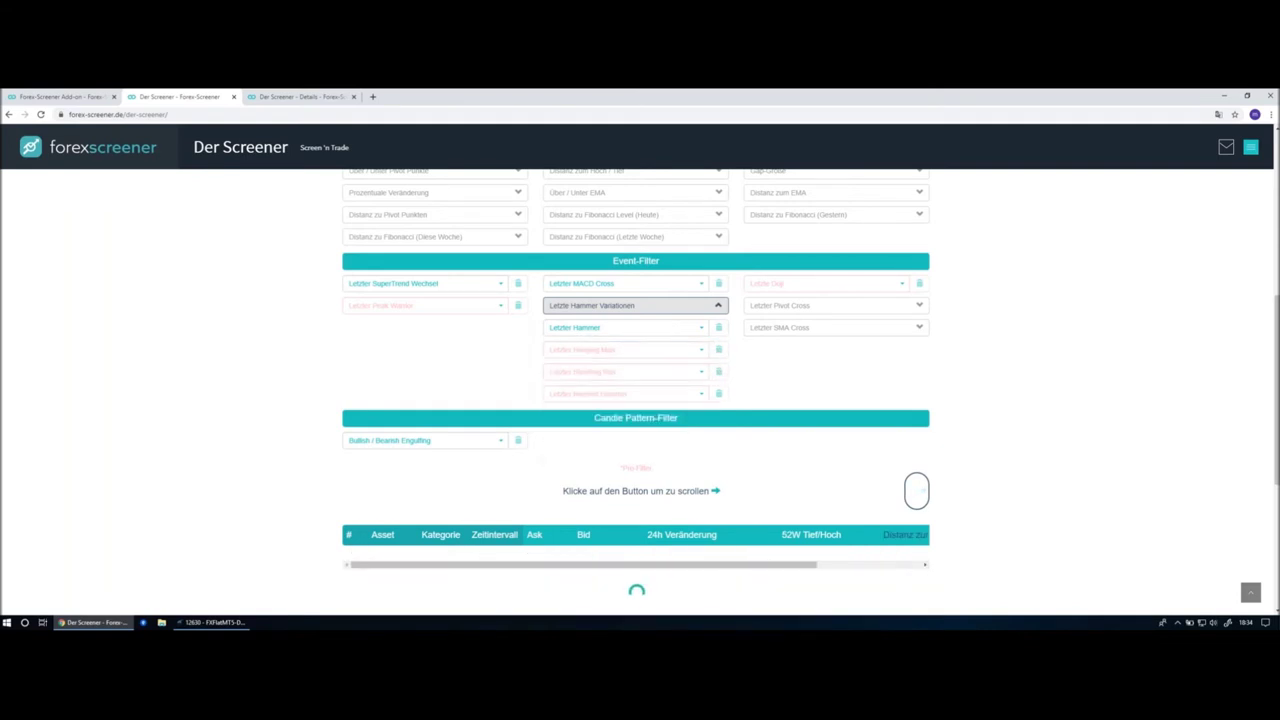
# Try the Letzter Shooting Star filter with Vor 1 Kerze, and clear it again.
pyautogui.scroll(-1, 754, 362)
pyautogui.click(630, 350)
pyautogui.click(620, 364)
pyautogui.click(714, 348)
# Try the Letzter Inverted Hammer filter with Vor 1 Kerze, and clear it again.
pyautogui.click(615, 369)
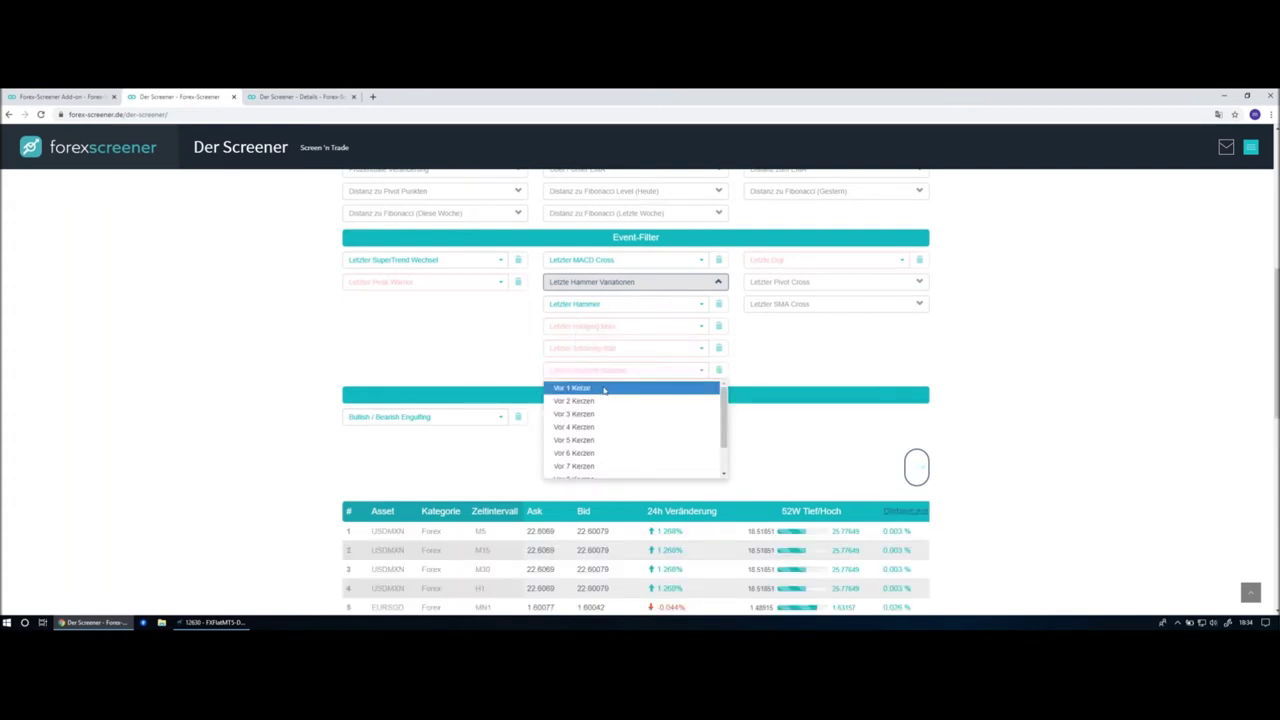
pyautogui.click(604, 388)
pyautogui.click(719, 371)
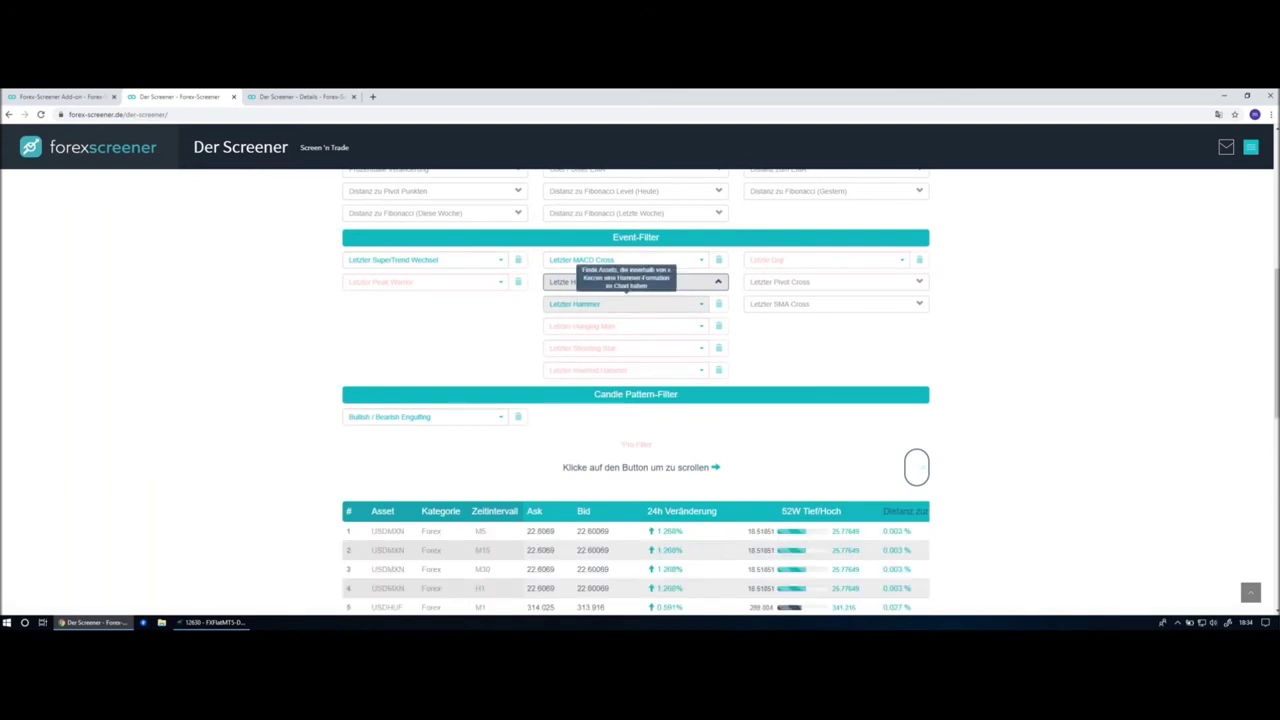
# Check the GBPNZD M5 chart in MetaTrader 5, and return to Forex-Screener to clear the price mark distance and Bollinger Bands filters.
pyautogui.click(205, 622)
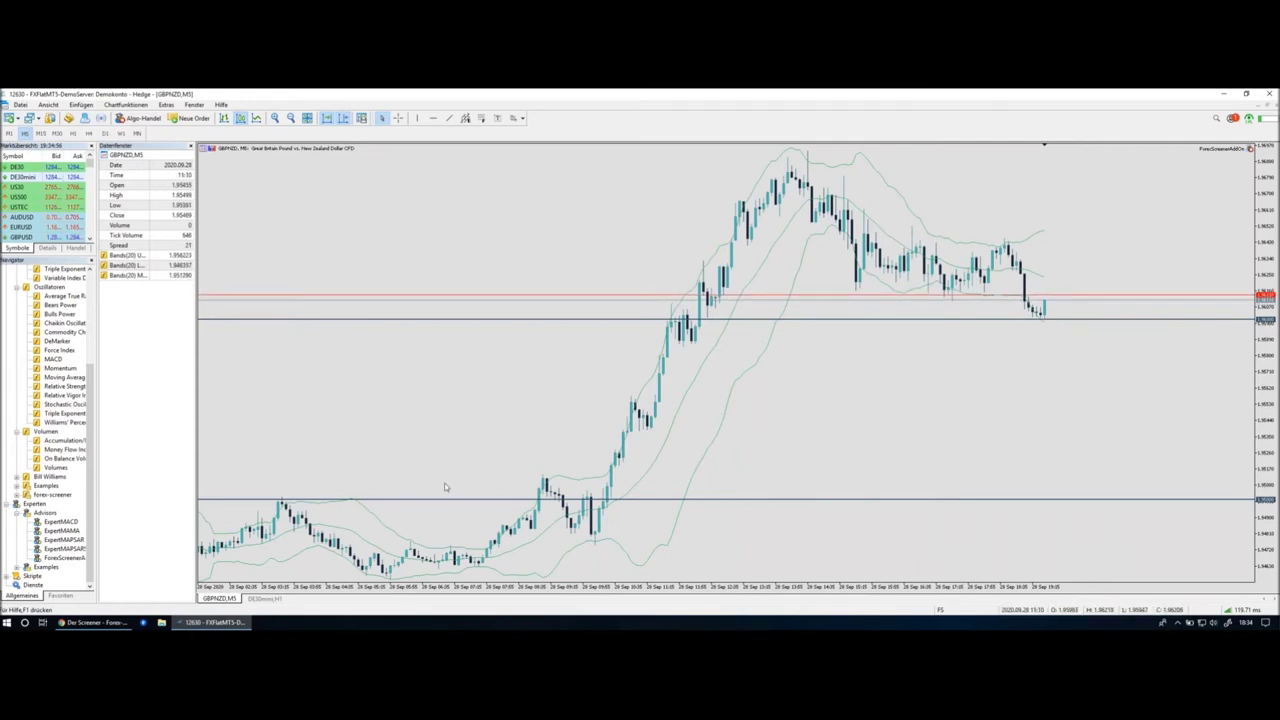
pyautogui.click(71, 622)
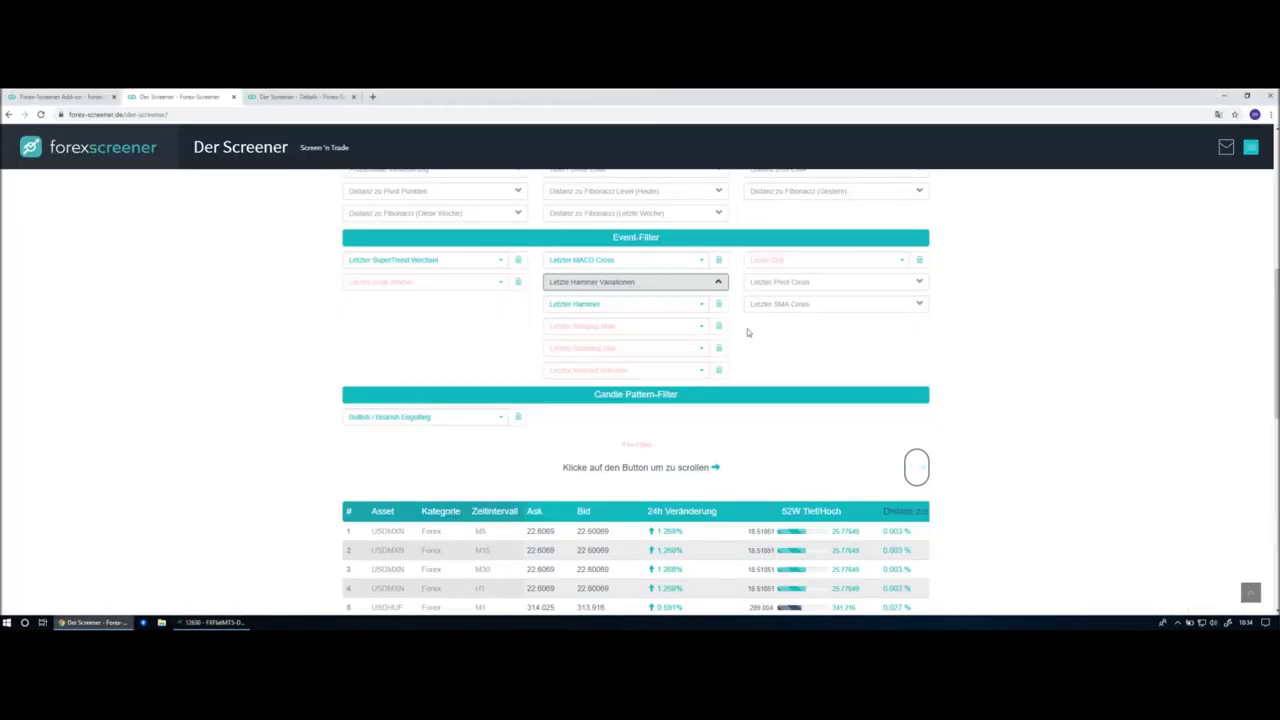
pyautogui.scroll(3, 748, 292)
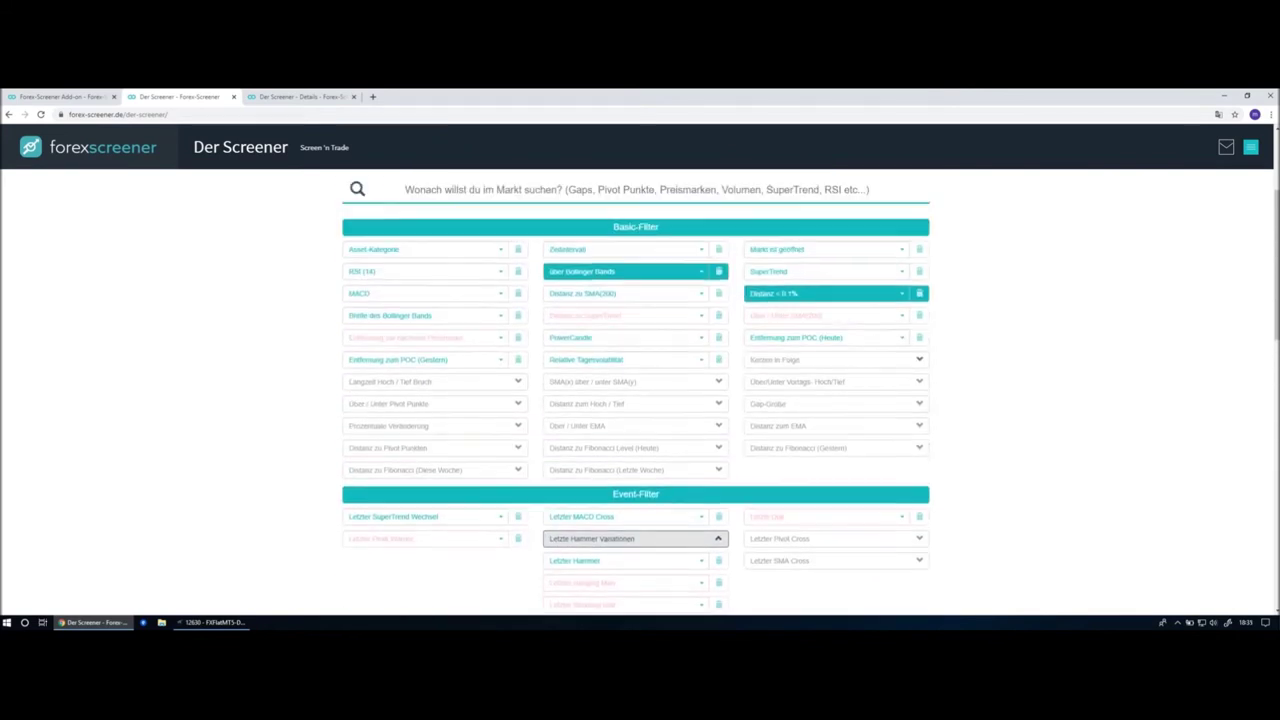
pyautogui.click(919, 310)
pyautogui.click(718, 288)
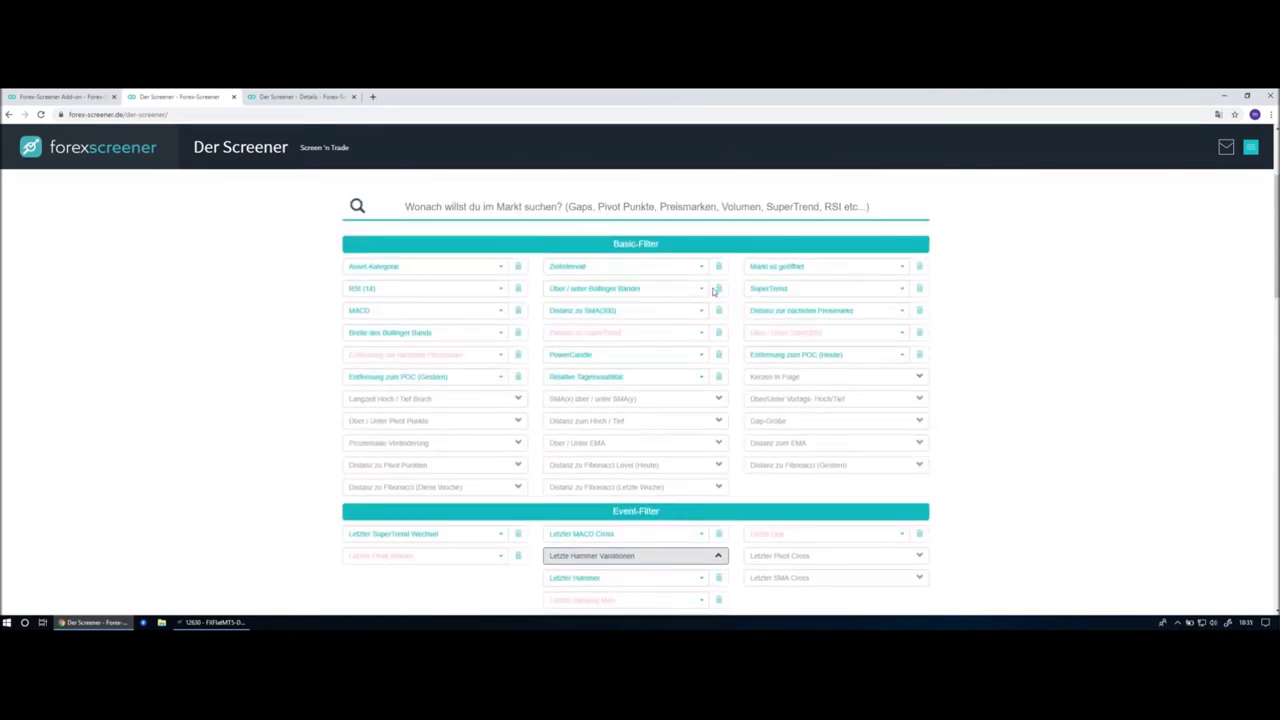
# Review the available filters and search the filter list for "hoch".
pyautogui.scroll(-1, 728, 285)
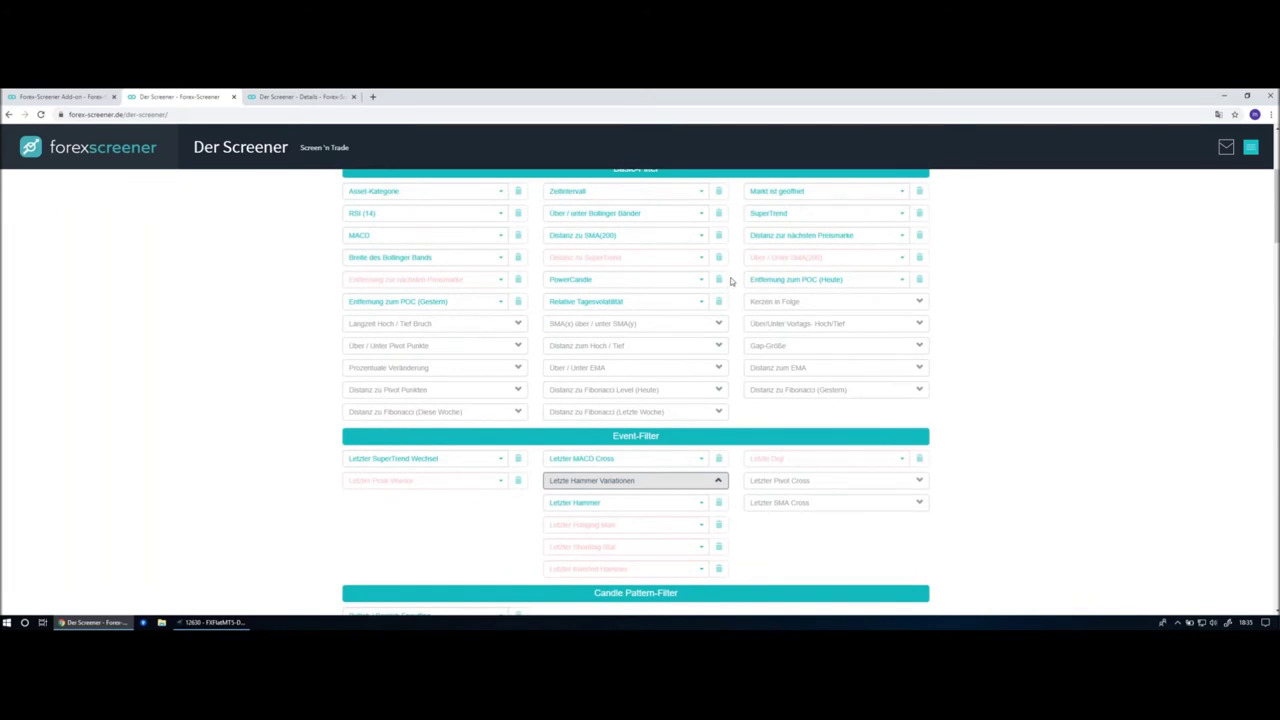
pyautogui.scroll(-1, 735, 288)
pyautogui.scroll(-1, 736, 292)
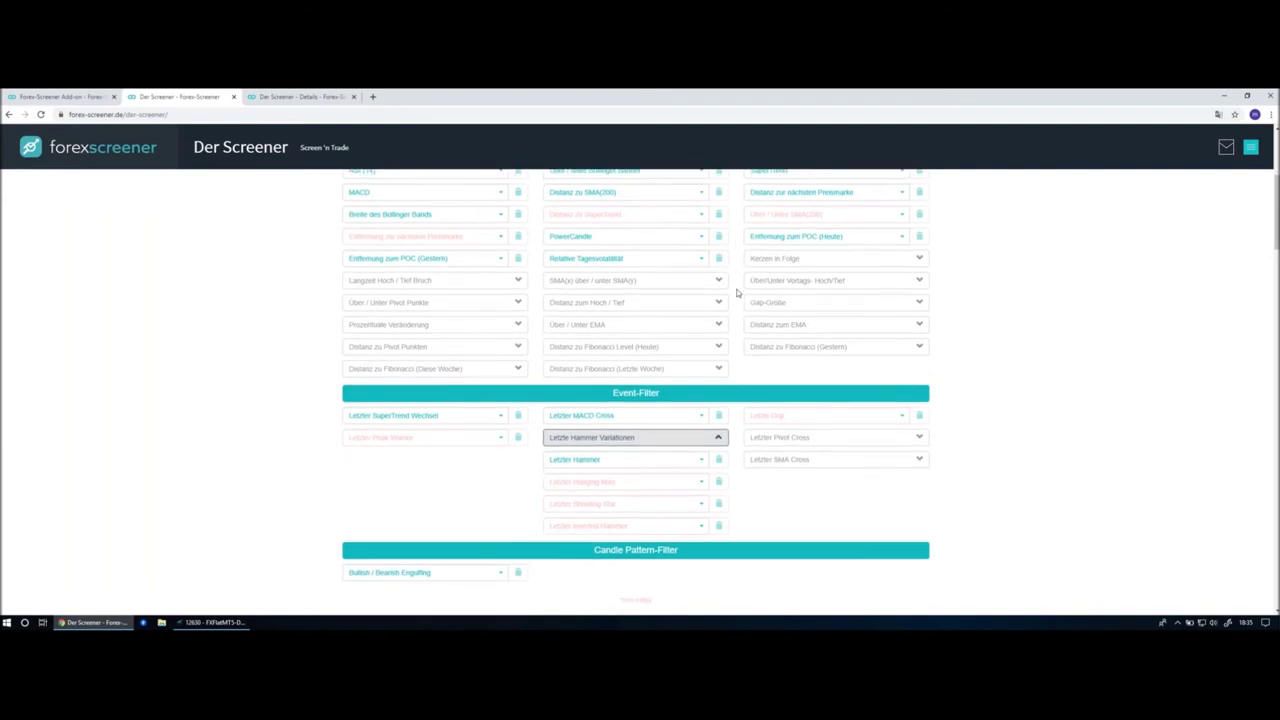
pyautogui.scroll(2, 737, 291)
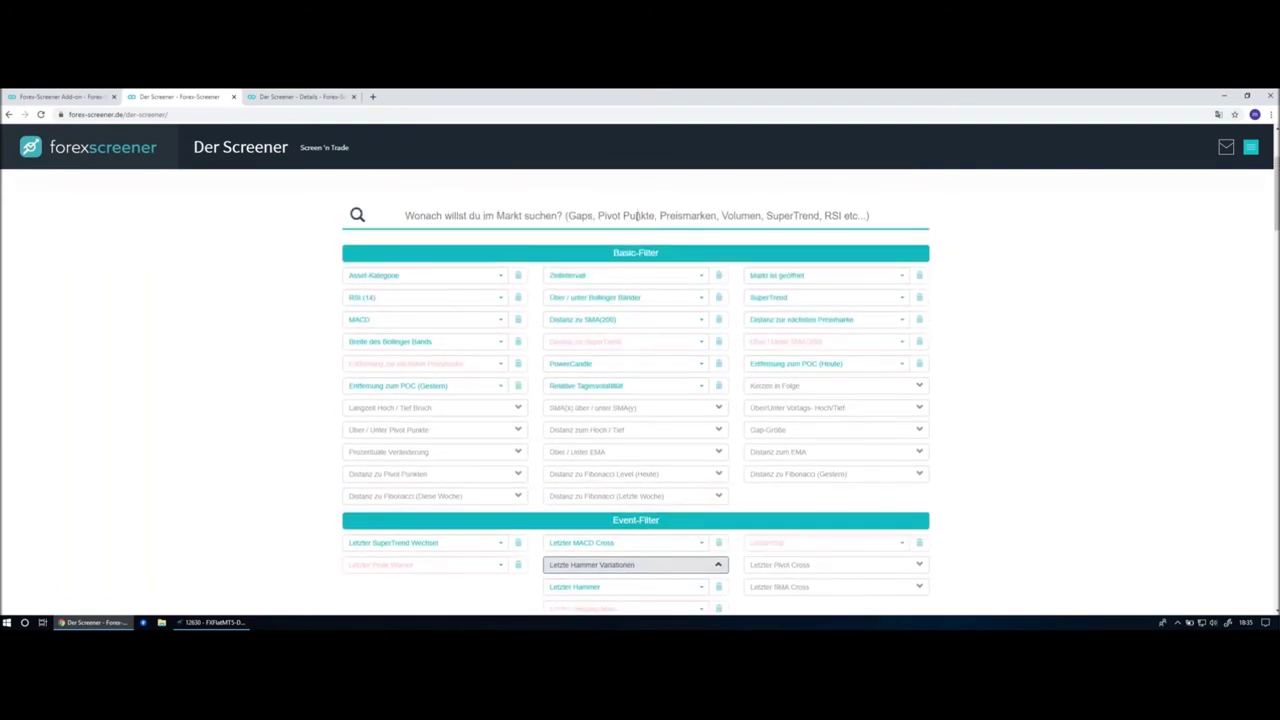
pyautogui.click(637, 215)
pyautogui.write('hoch')
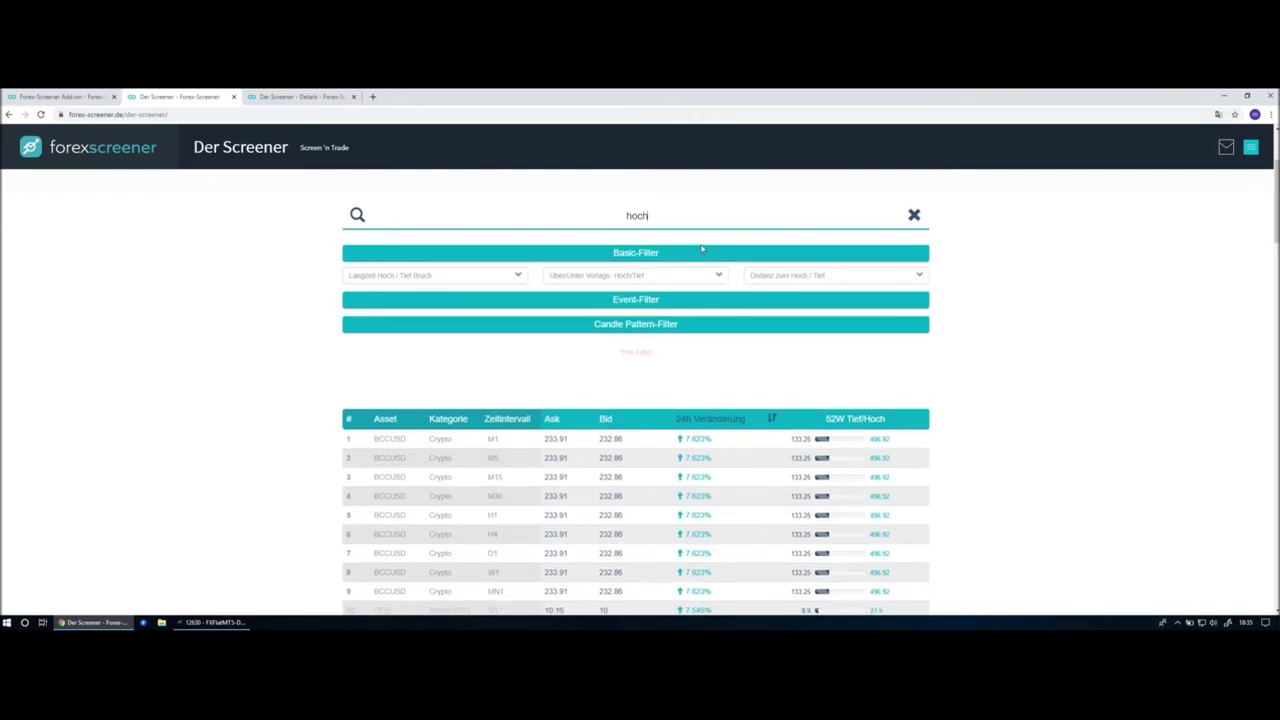
# Limit the results to assets with Distanz zum gestrigen High < 0.1% in the Distanz zum Hoch / Tief filters.
pyautogui.click(826, 275)
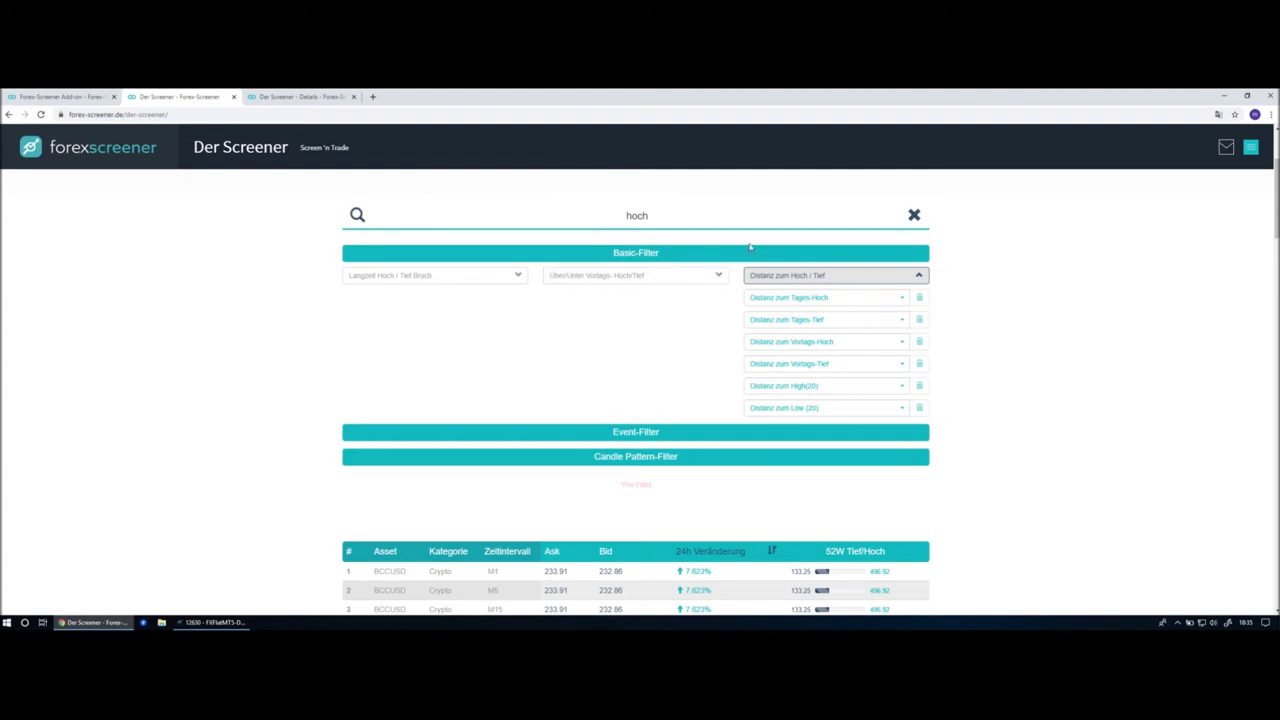
pyautogui.click(839, 345)
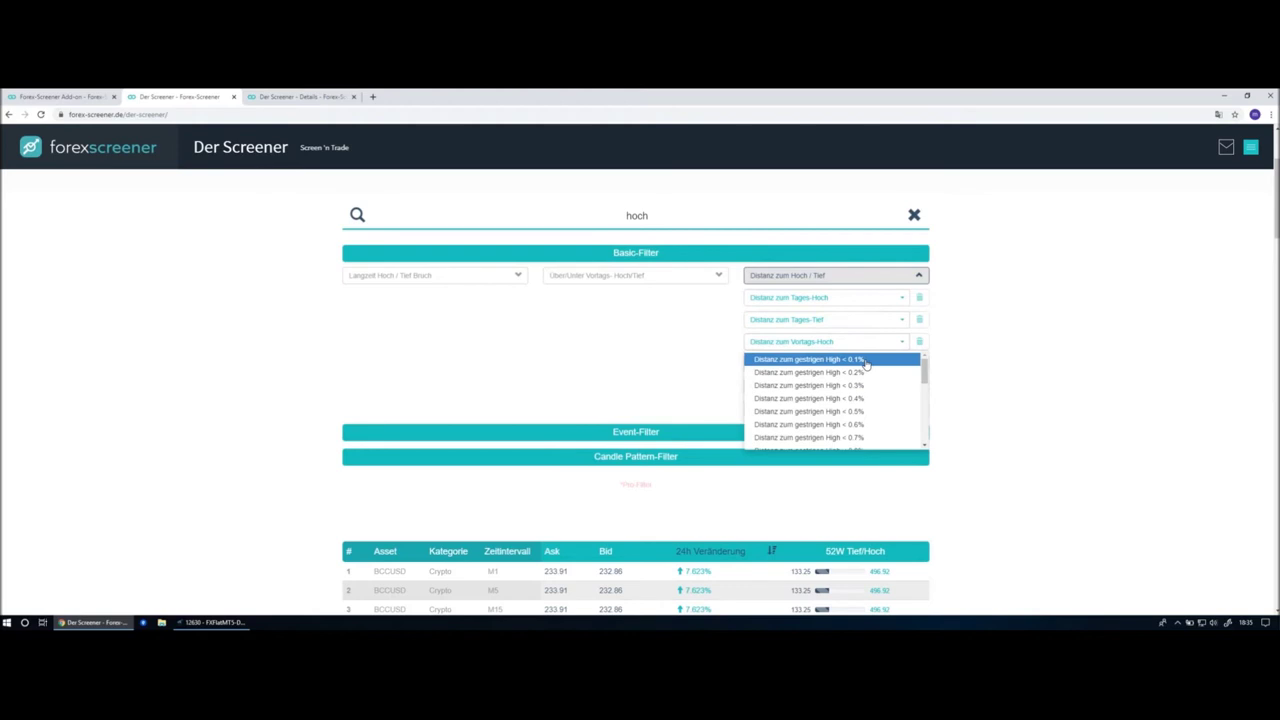
pyautogui.click(864, 360)
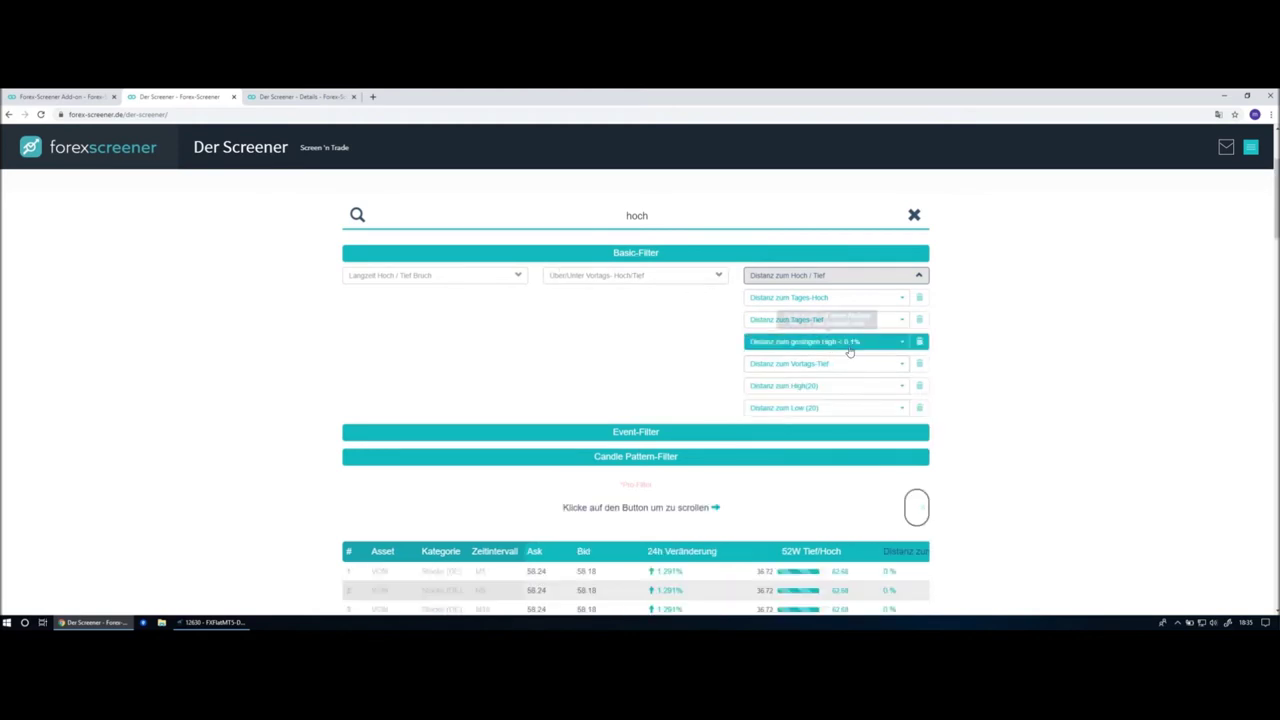
# Set the Vortages-Hoch filter to Kurs > Vortageshoch, and clear the filter search.
pyautogui.click(655, 282)
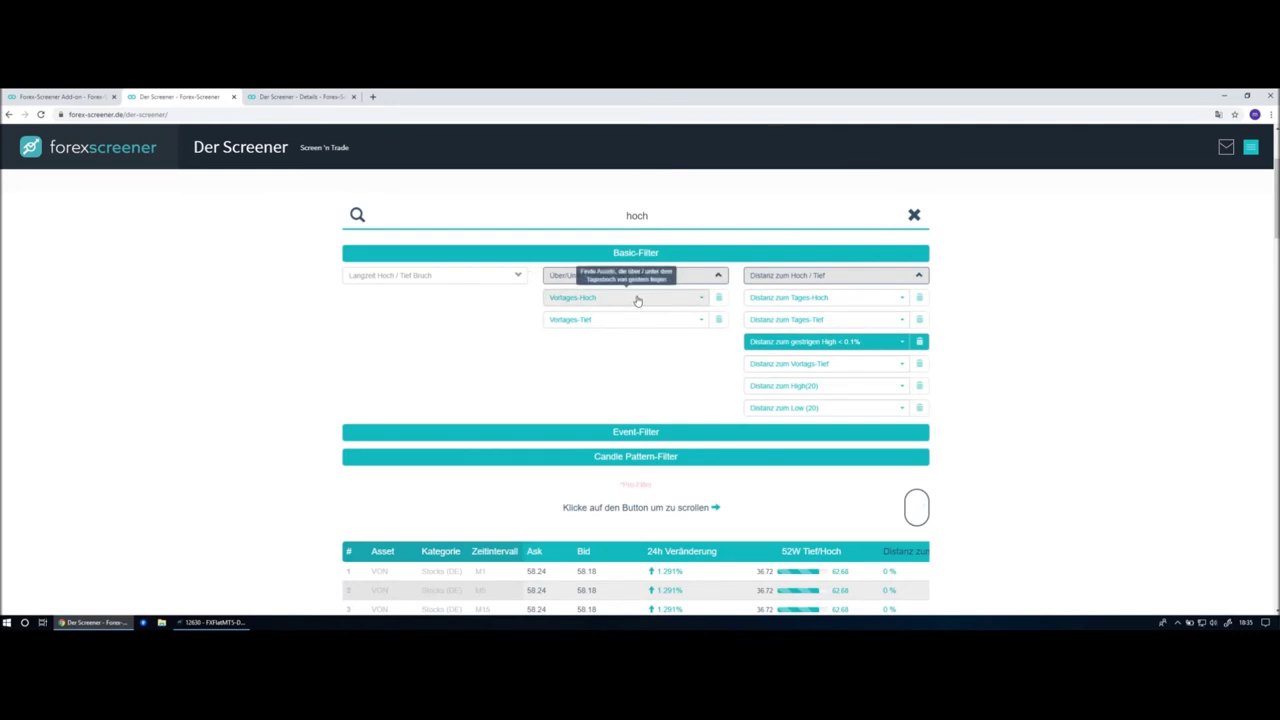
pyautogui.click(637, 300)
pyautogui.click(624, 316)
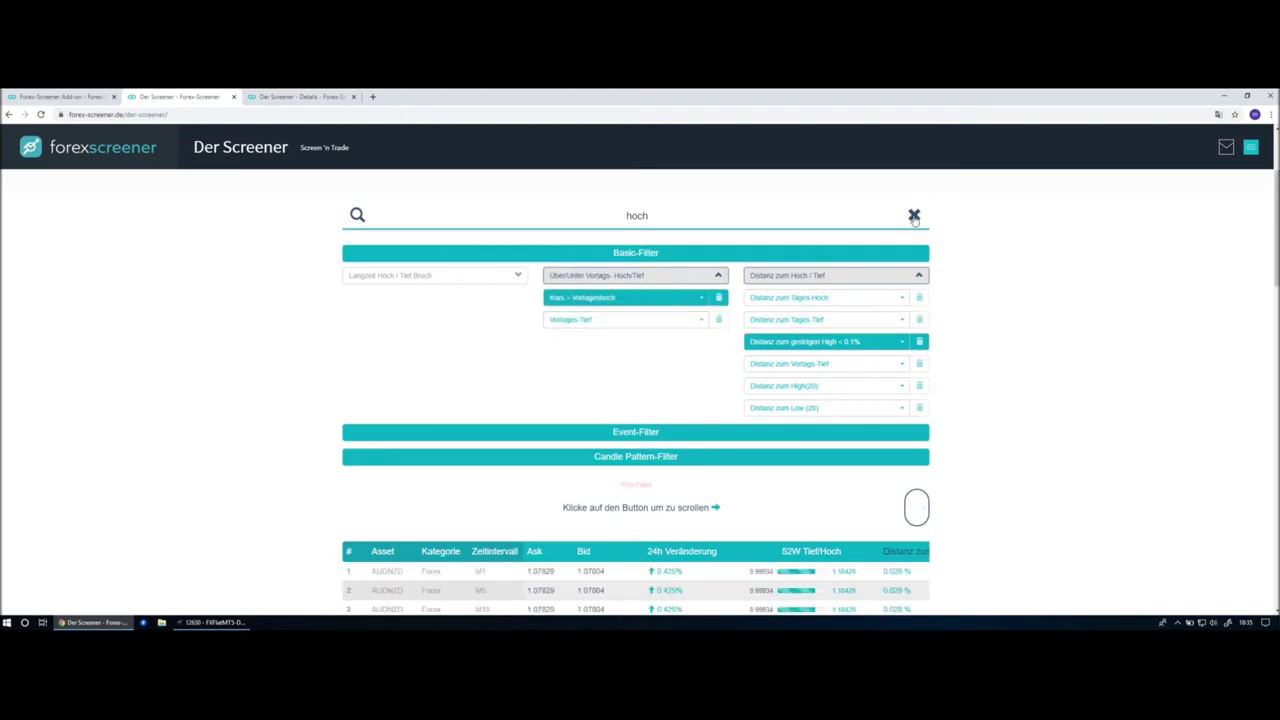
pyautogui.click(914, 215)
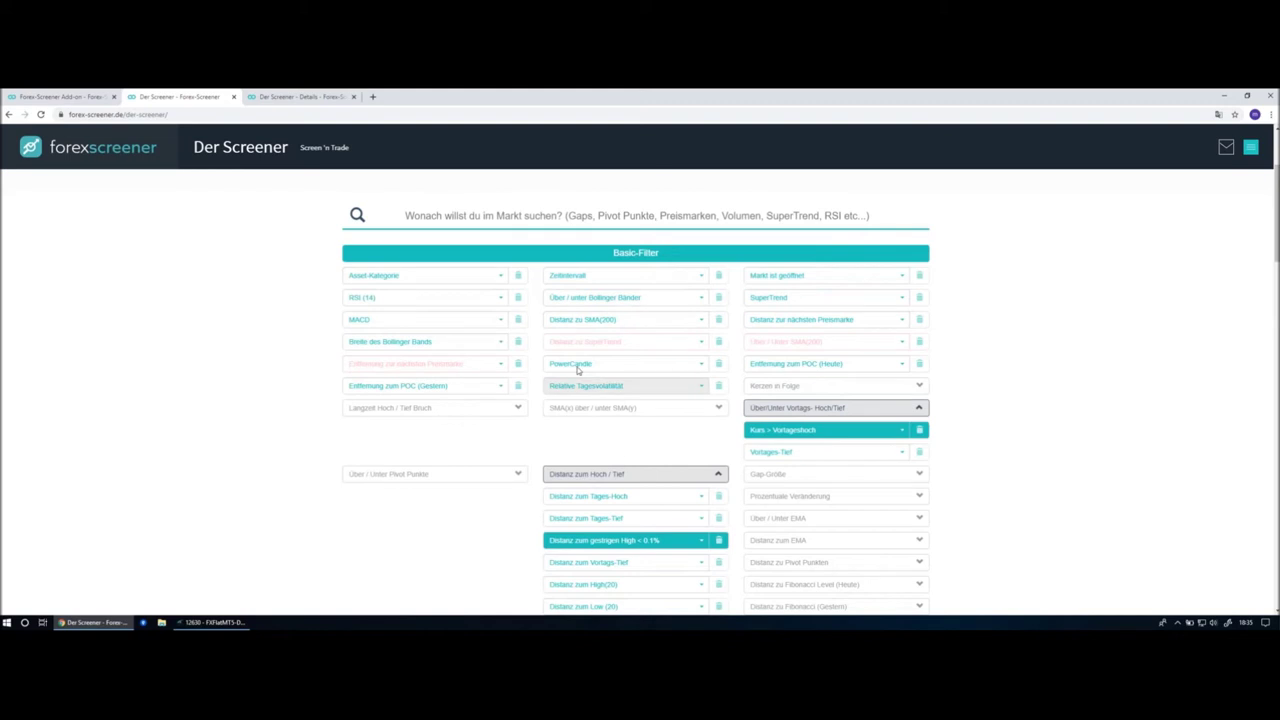
# Open the AUDNZD M5 result, switch to MetaTrader 5, and show its chart zoomed out on the M15 timeframe.
pyautogui.scroll(-6, 577, 370)
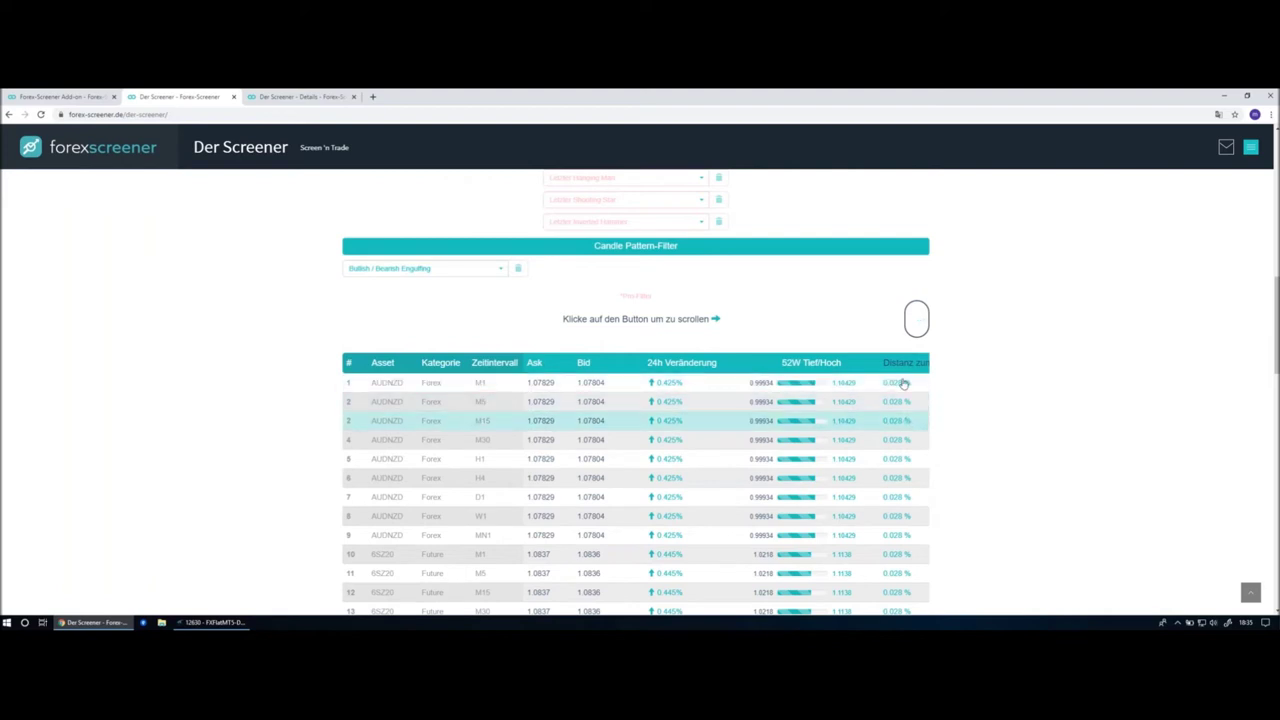
pyautogui.click(457, 406)
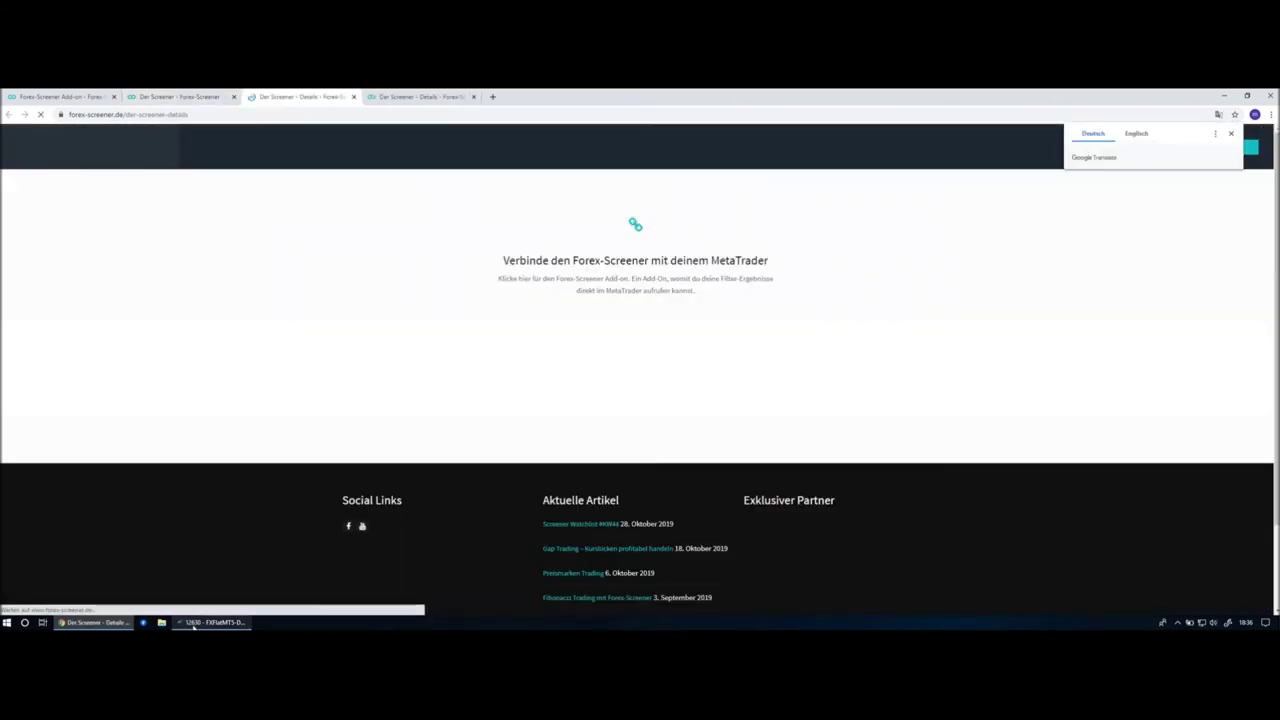
pyautogui.click(193, 624)
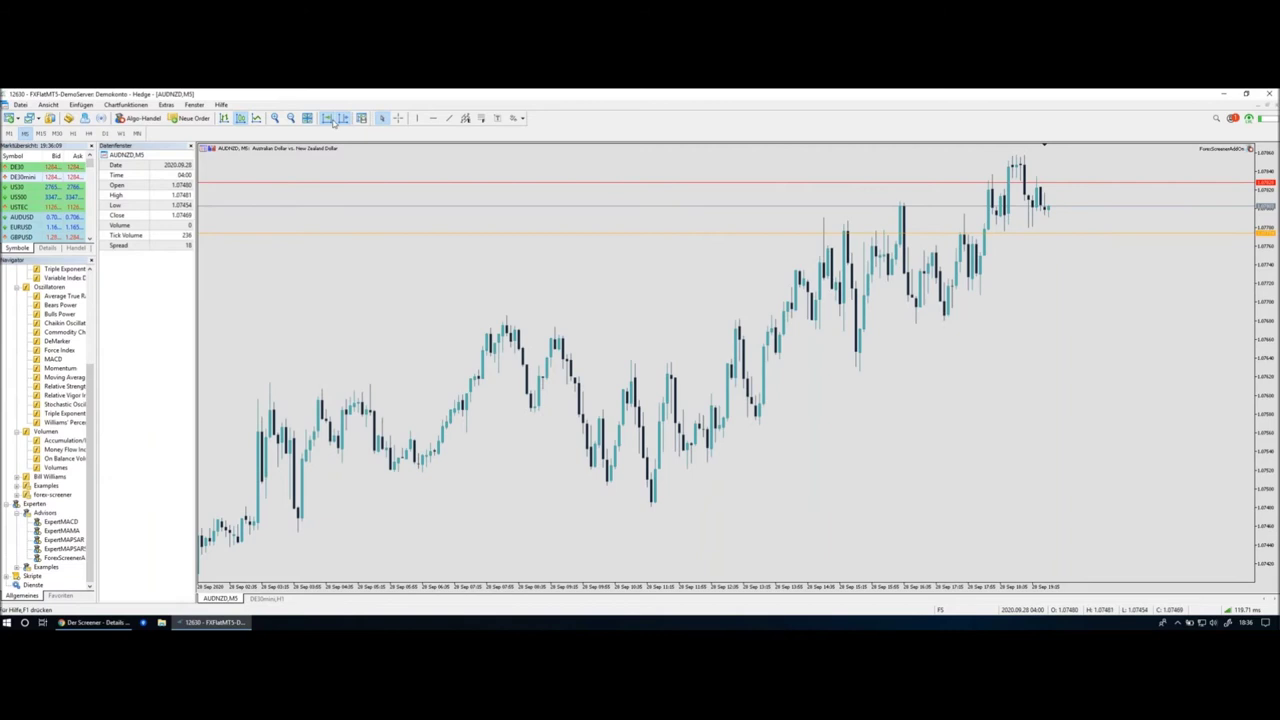
pyautogui.click(291, 118)
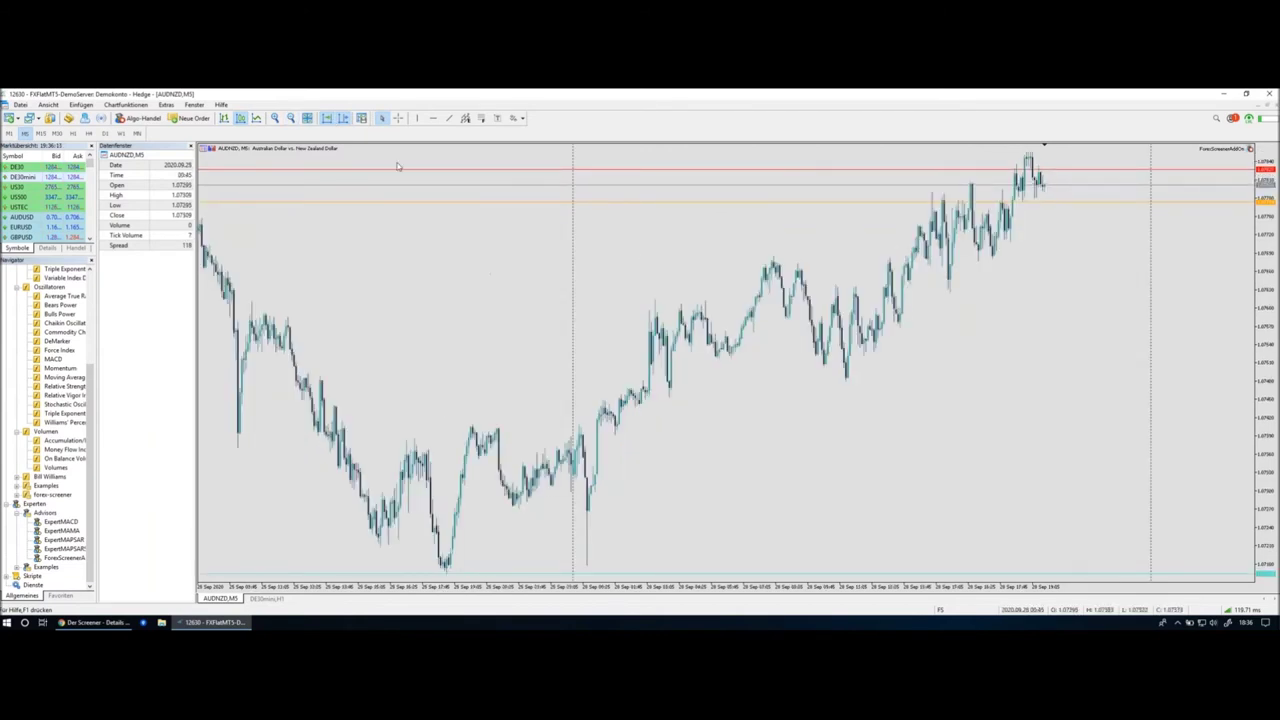
pyautogui.click(42, 134)
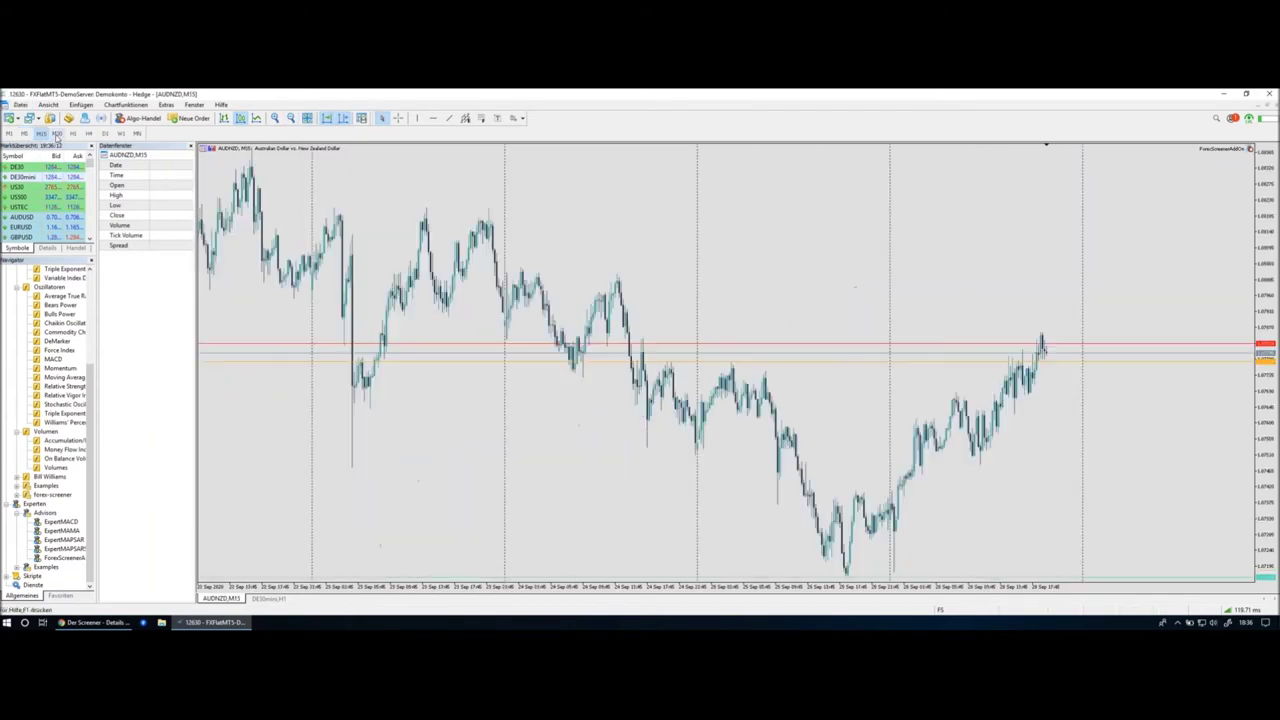
# Inspect the 25 September low and the latest high on the AUDNZD M15 chart with the crosshair.
pyautogui.middleClick(833, 426)
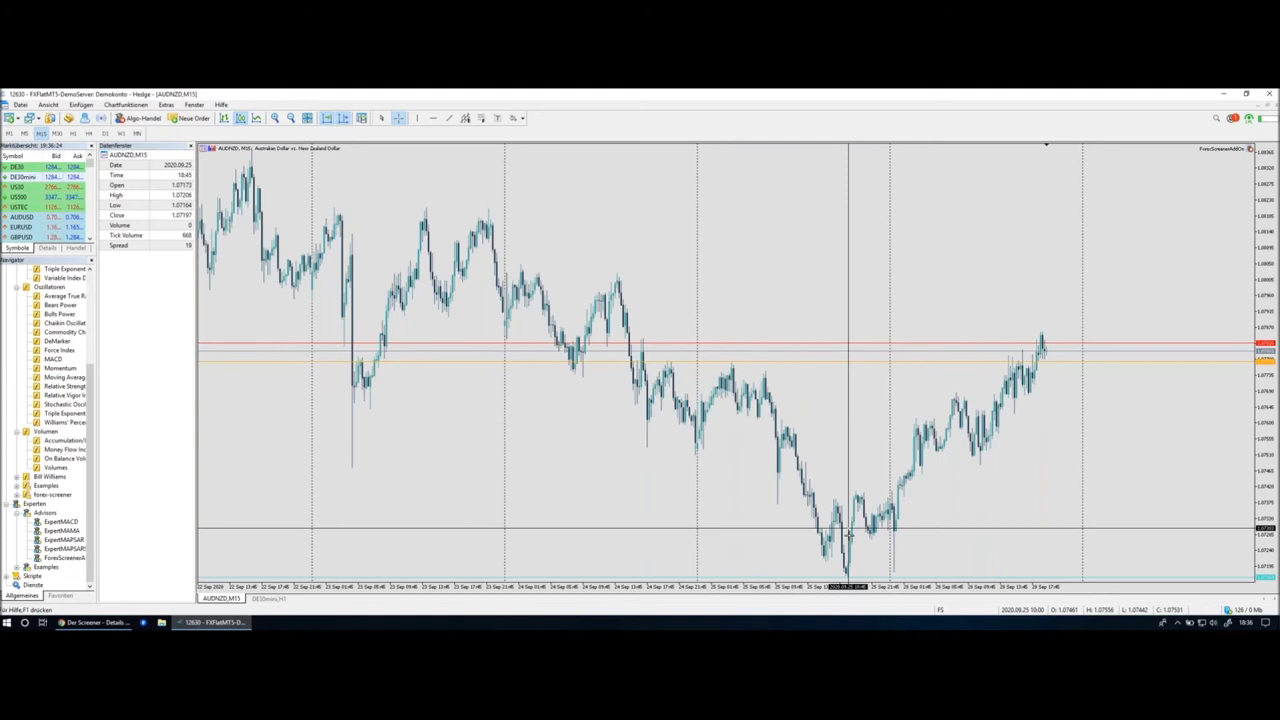
pyautogui.moveTo(858, 580)
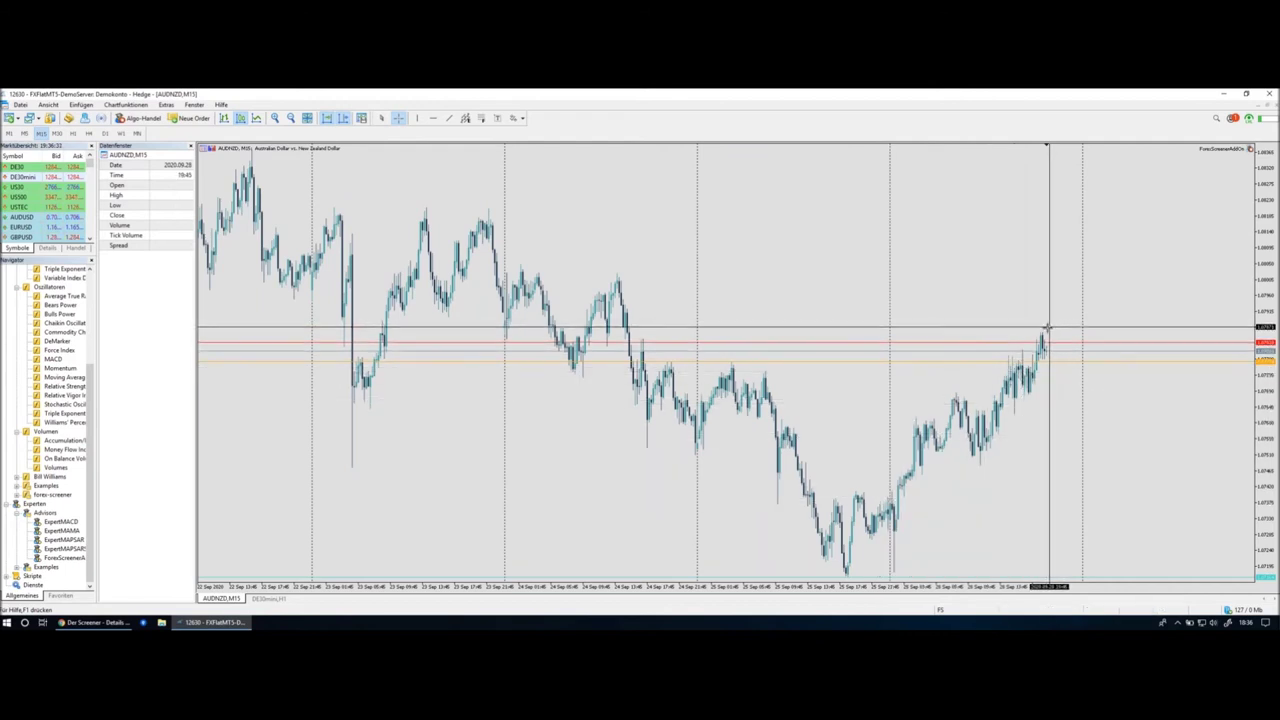
pyautogui.moveTo(1043, 357)
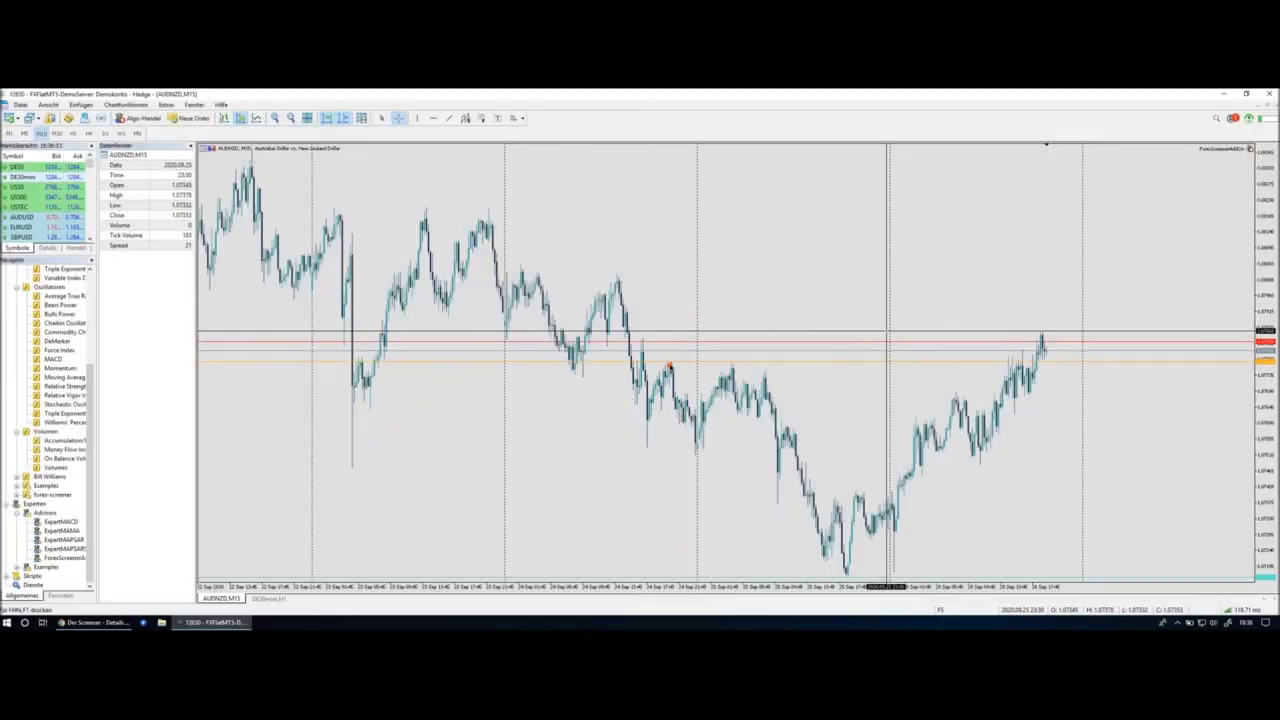
# Turn off the chart's auto-scroll and go back through the AUDNZD M15 history to late July 2020.
pyautogui.moveTo(423, 443); pyautogui.dragTo(805, 435)
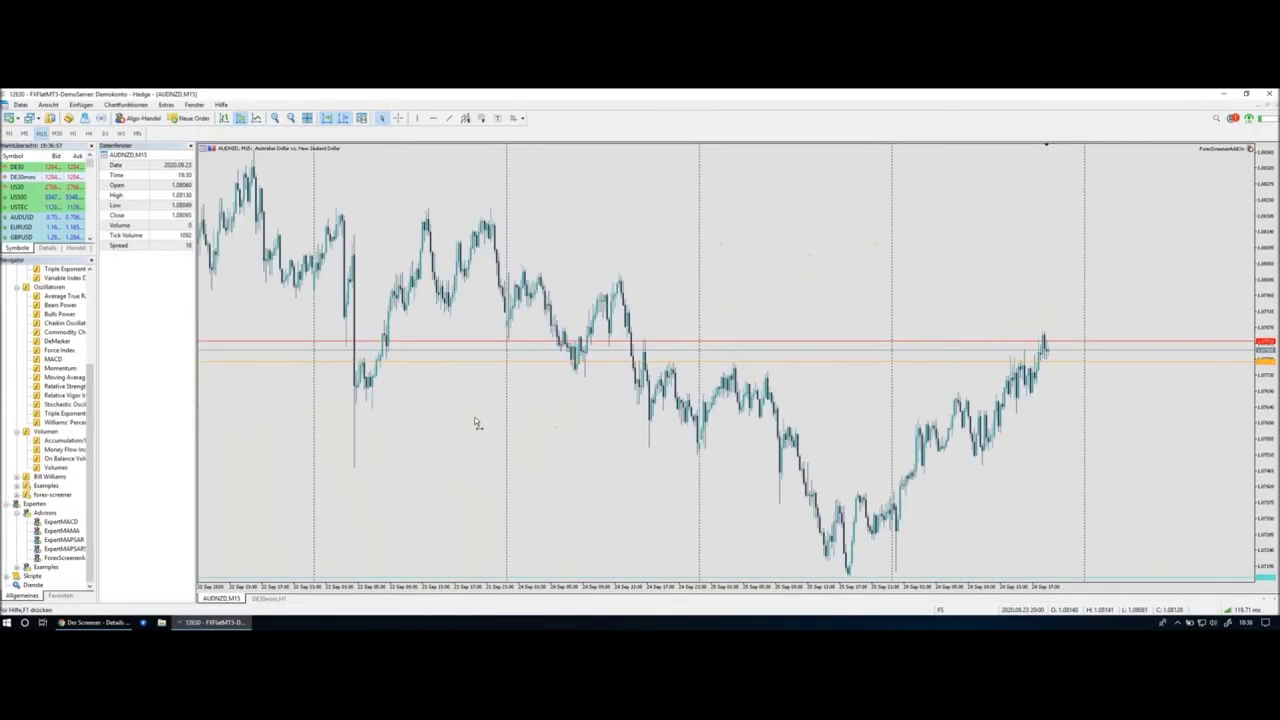
pyautogui.click(326, 118)
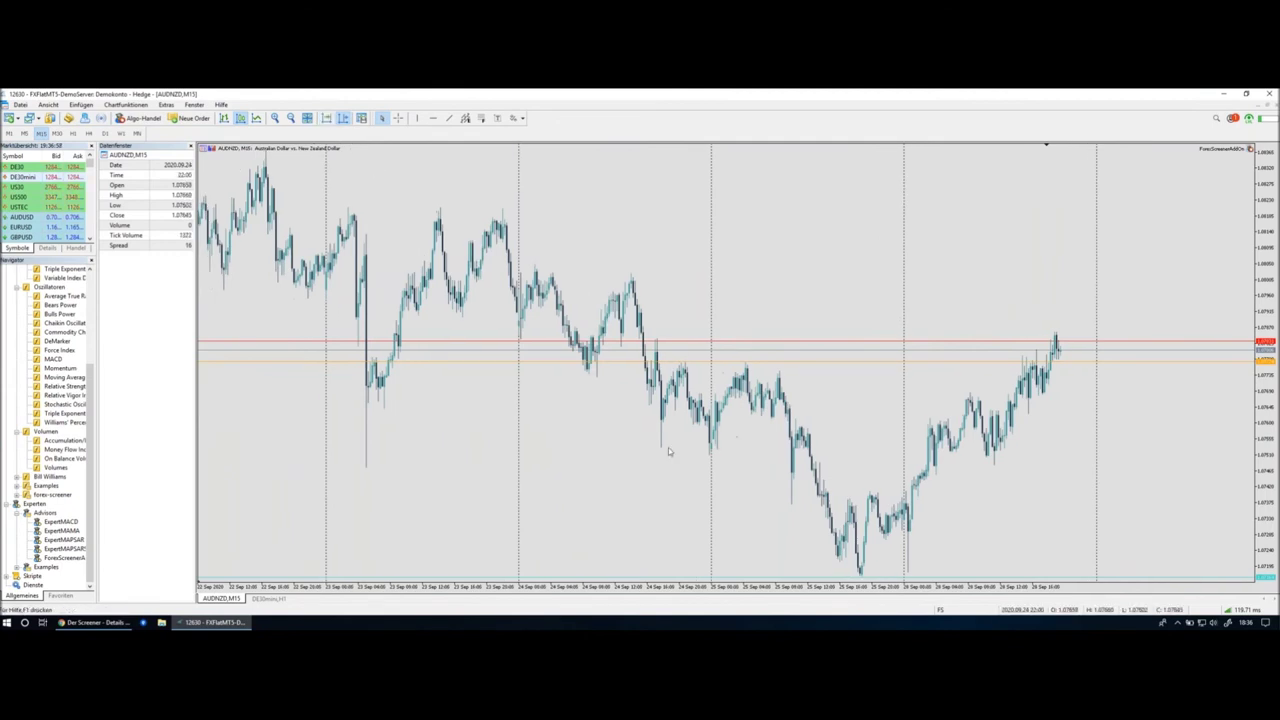
pyautogui.scroll(5, 590, 451)
pyautogui.moveTo(590, 451); pyautogui.dragTo(794, 449)
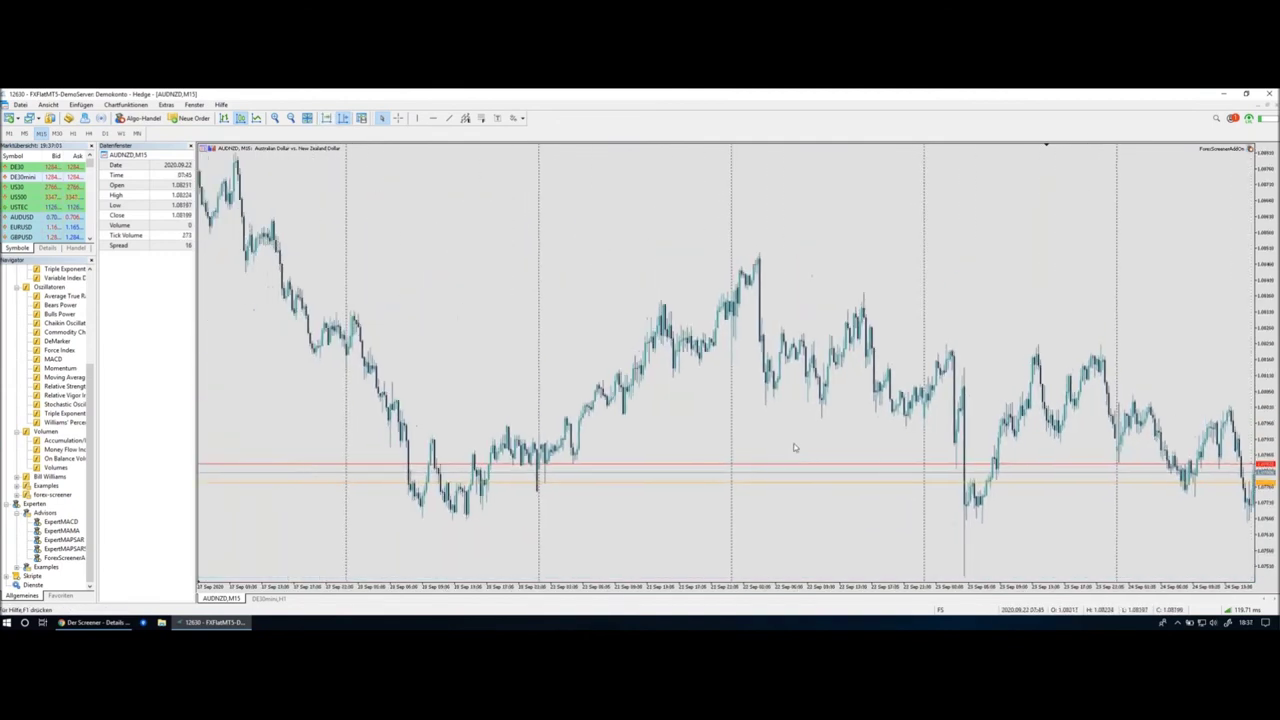
pyautogui.moveTo(608, 443); pyautogui.dragTo(740, 440)
pyautogui.moveTo(640, 485); pyautogui.dragTo(684, 485)
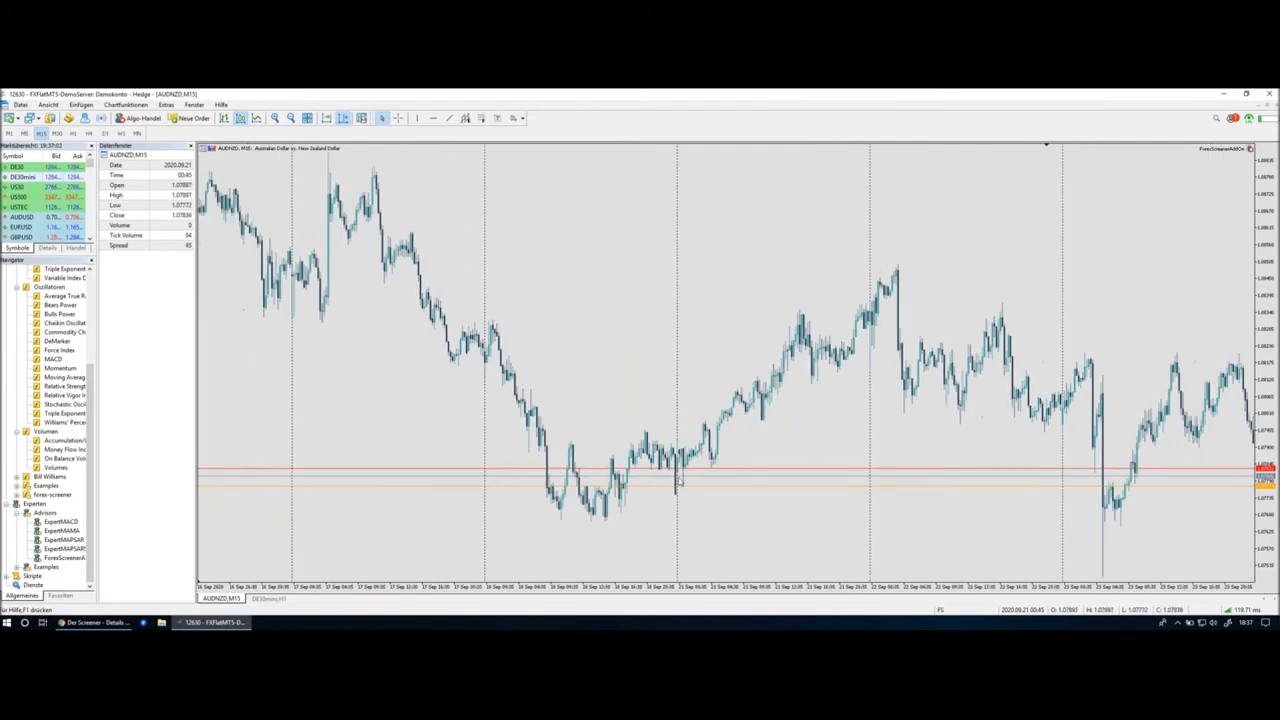
pyautogui.moveTo(491, 443); pyautogui.dragTo(720, 450)
pyautogui.moveTo(250, 450); pyautogui.dragTo(769, 438)
pyautogui.moveTo(600, 470); pyautogui.dragTo(704, 477)
pyautogui.scroll(20, 366, 434)
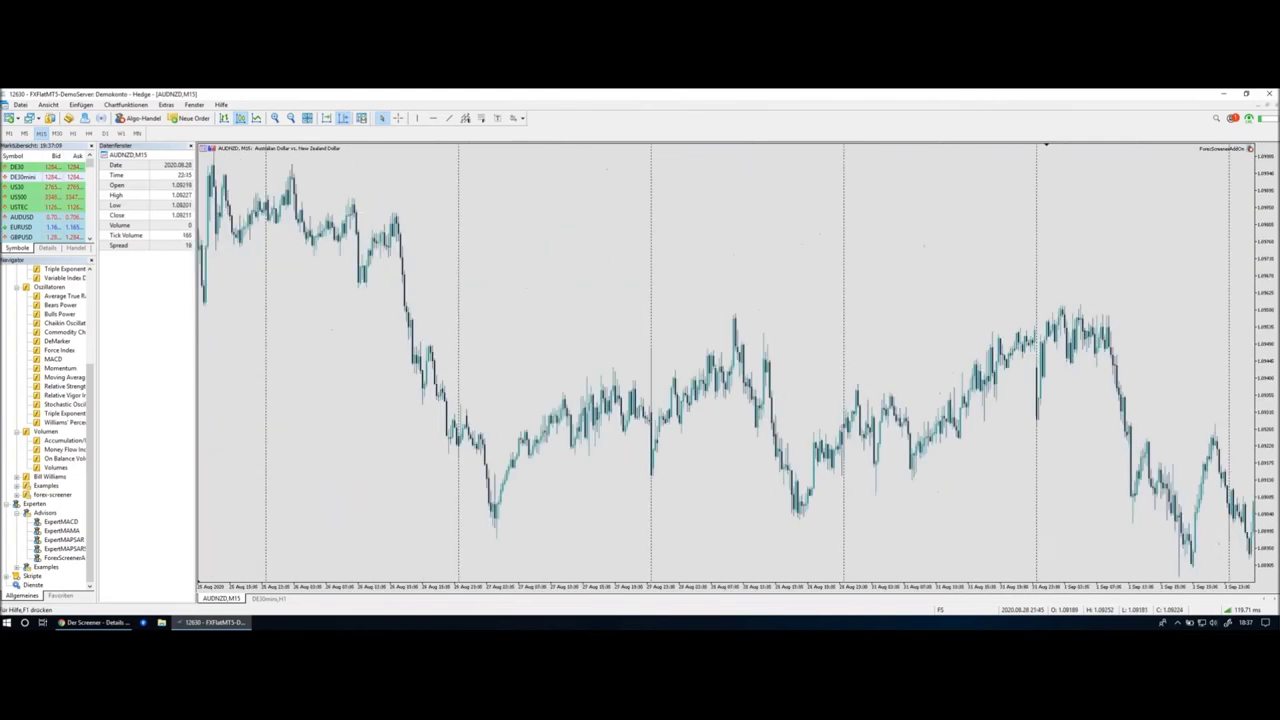
pyautogui.scroll(20, 882, 435)
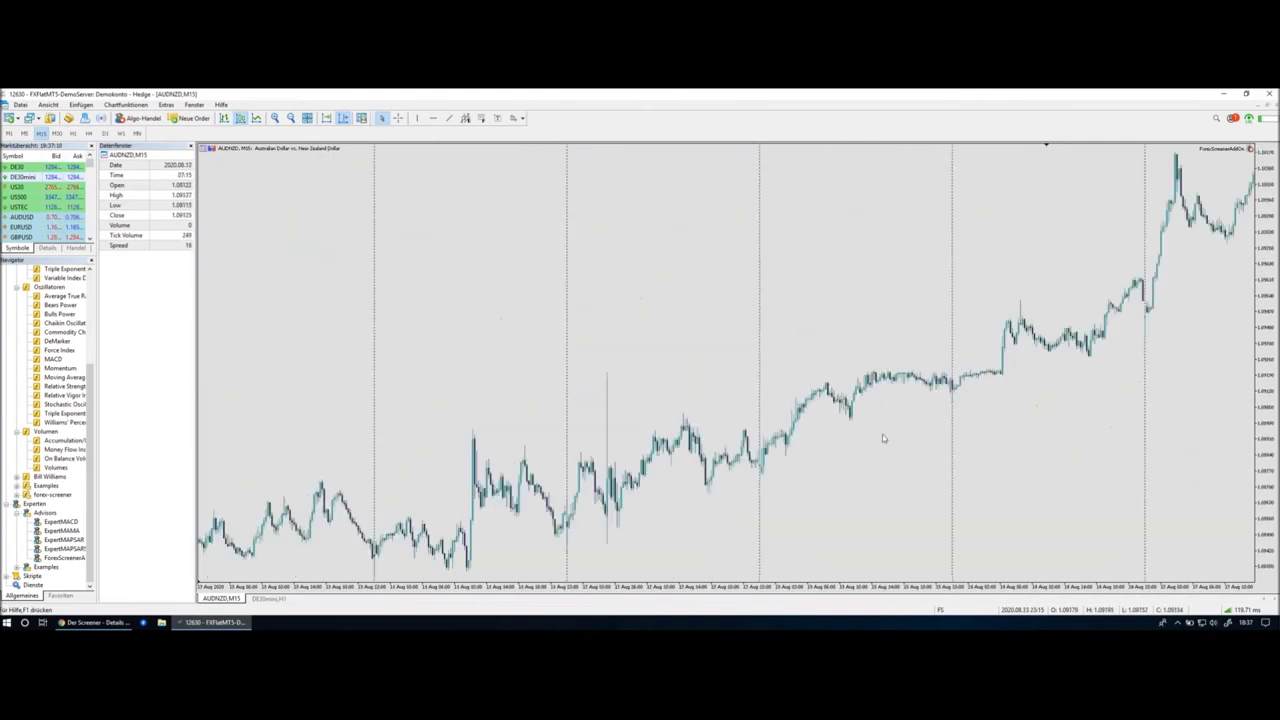
pyautogui.scroll(1, 782, 394)
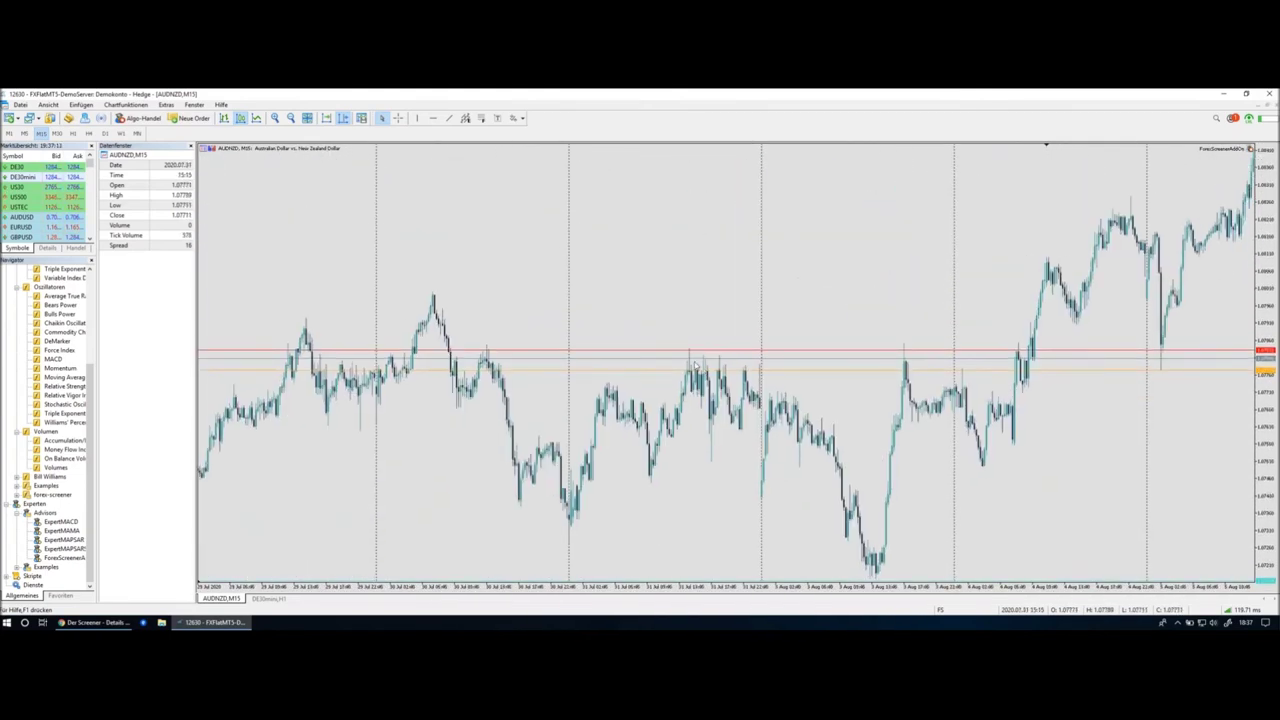
# Examine the highs of 31 July 2020 around the red price line, and return the chart to the latest candles.
pyautogui.moveTo(684, 341); pyautogui.dragTo(738, 402)
pyautogui.moveTo(676, 340)
pyautogui.mouseDown()
pyautogui.moveTo(672, 352)
pyautogui.moveTo(780, 368)
pyautogui.mouseUp()
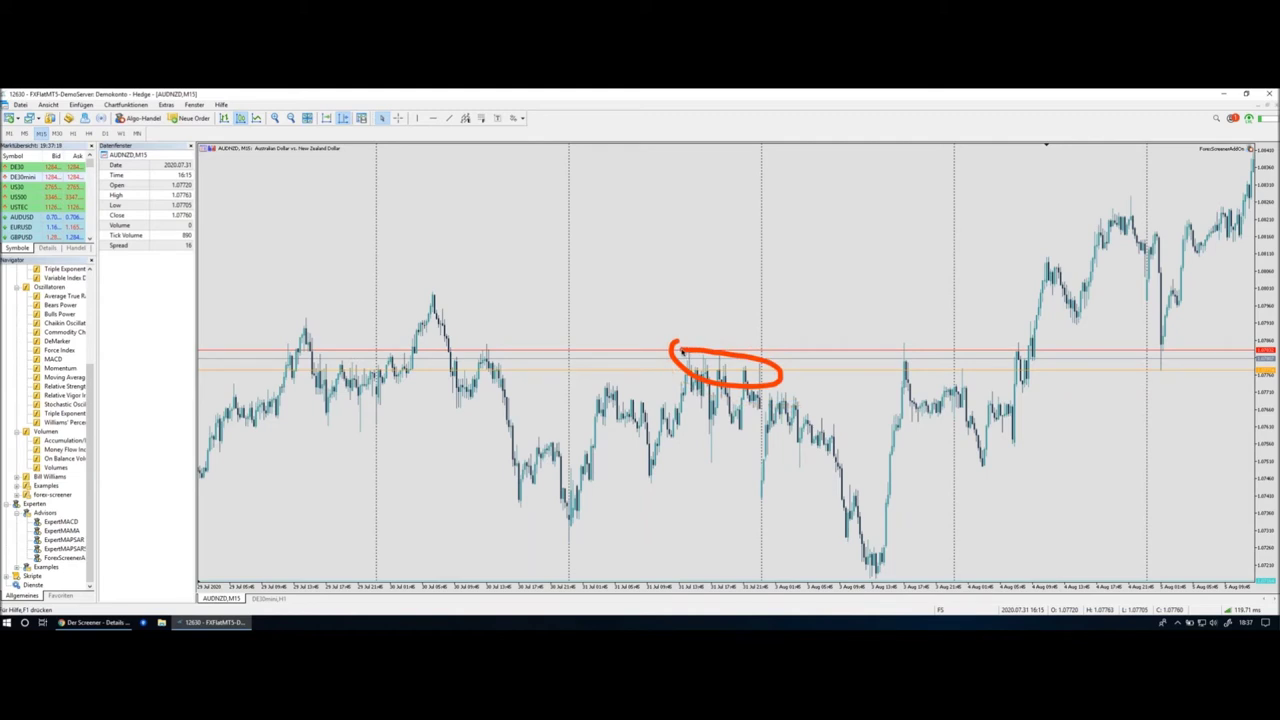
pyautogui.moveTo(918, 348); pyautogui.dragTo(966, 381)
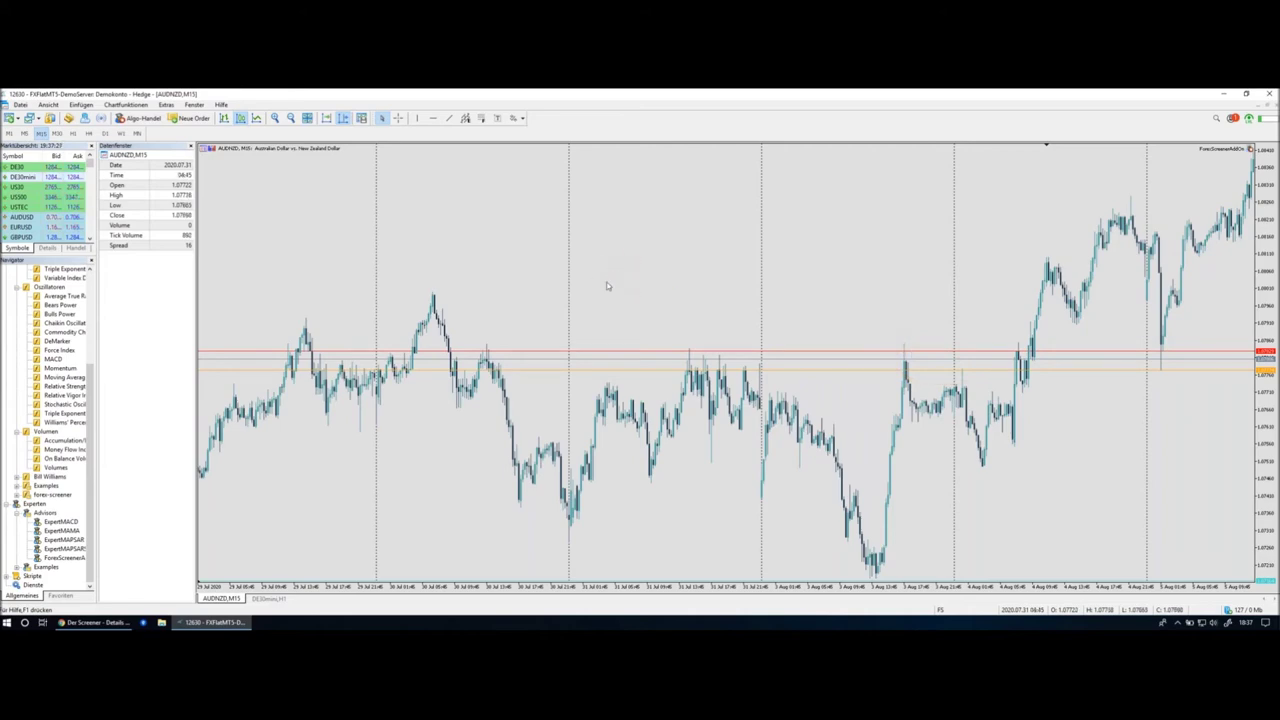
pyautogui.hscroll(15, 399, 155)
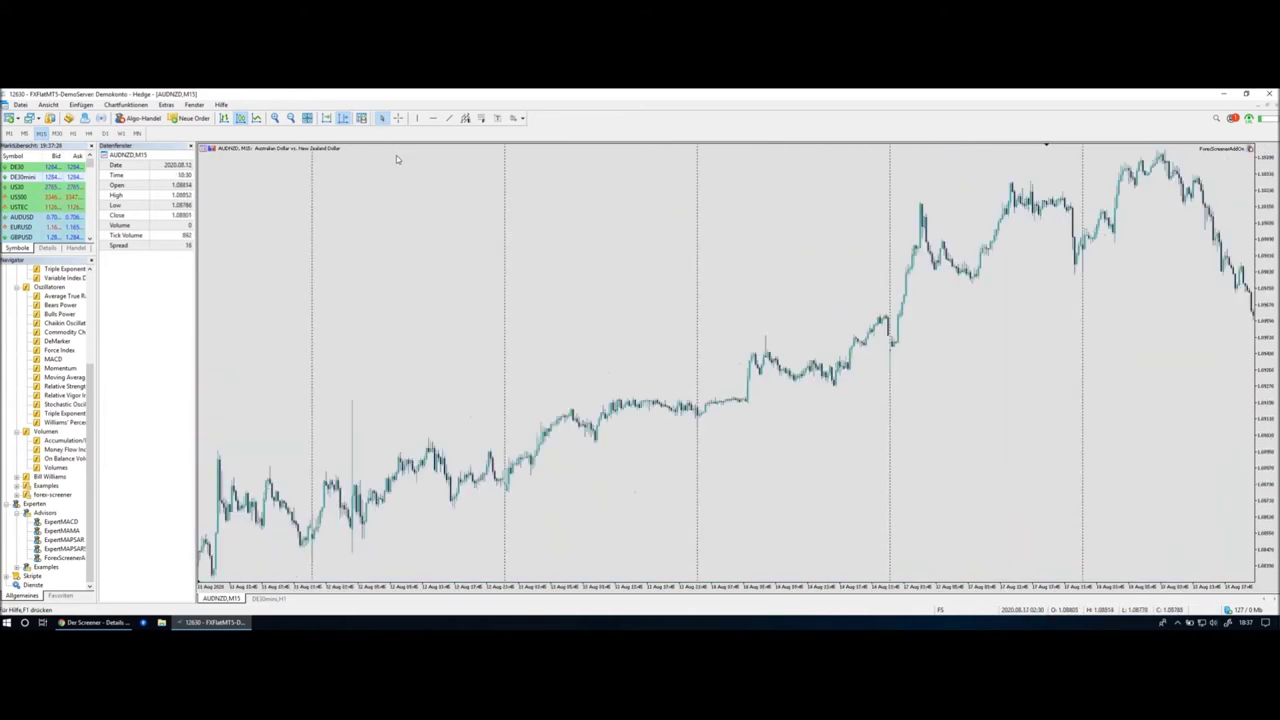
pyautogui.hscroll(5, 458, 216)
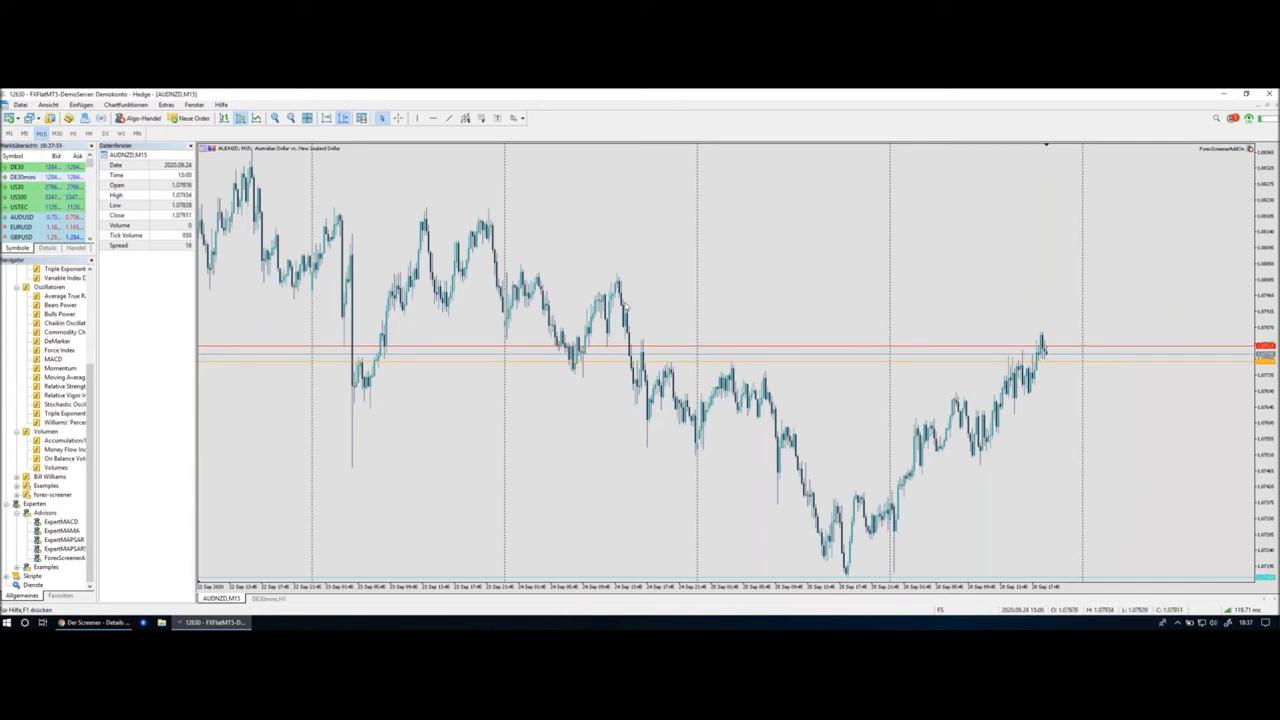
# Switch back to Forex-Screener in the browser and close the AUDNZD details page.
pyautogui.hotkey('ctrl', 'Left')
pyautogui.hotkey('ctrl', 'Right')
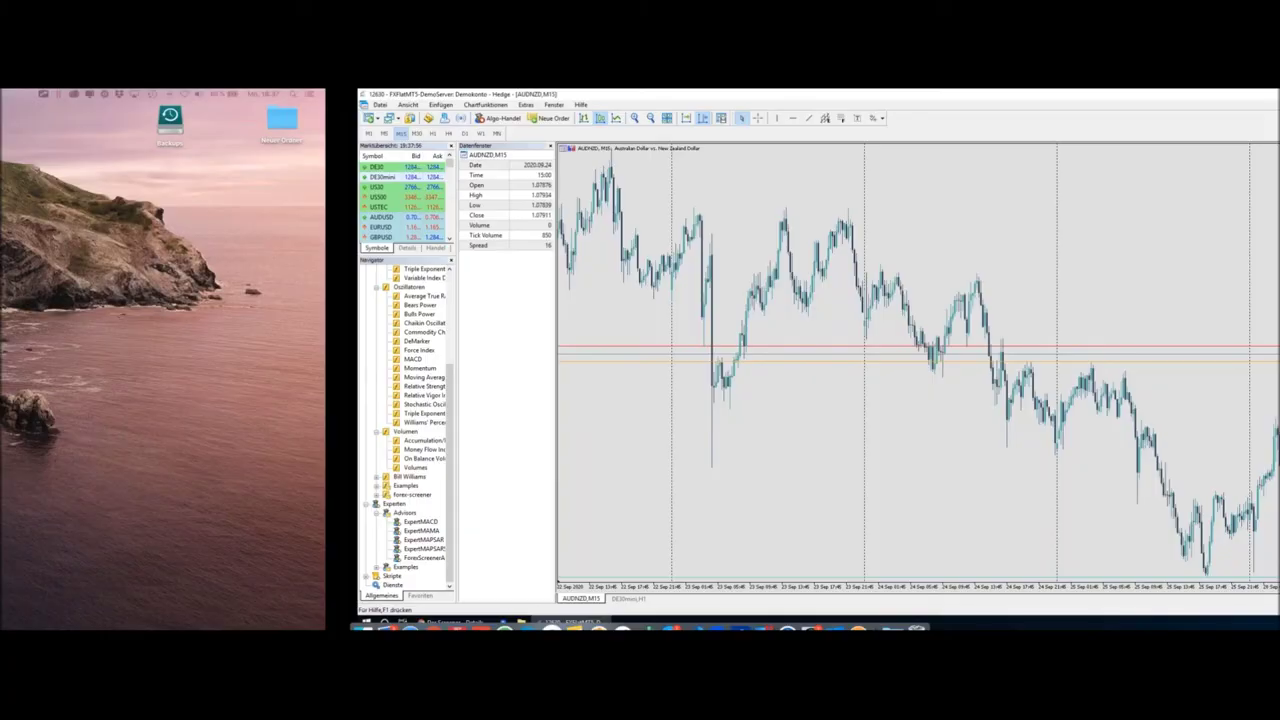
pyautogui.click(91, 623)
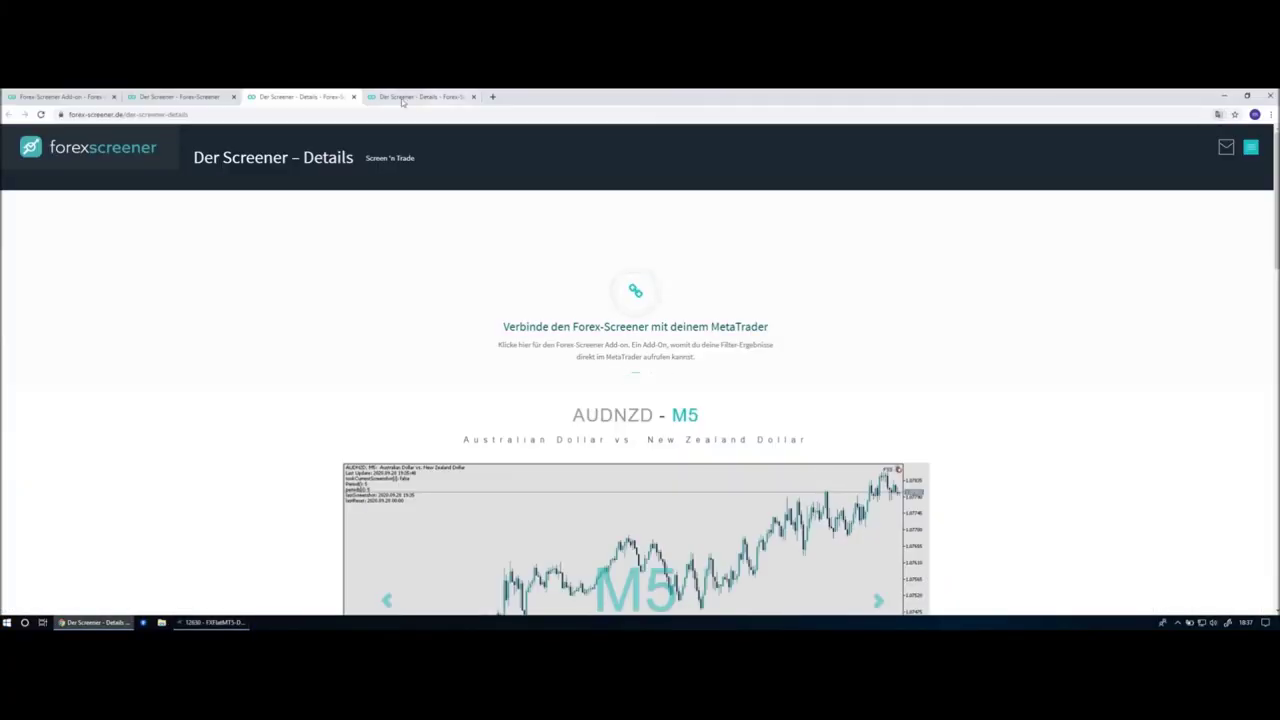
pyautogui.click(354, 98)
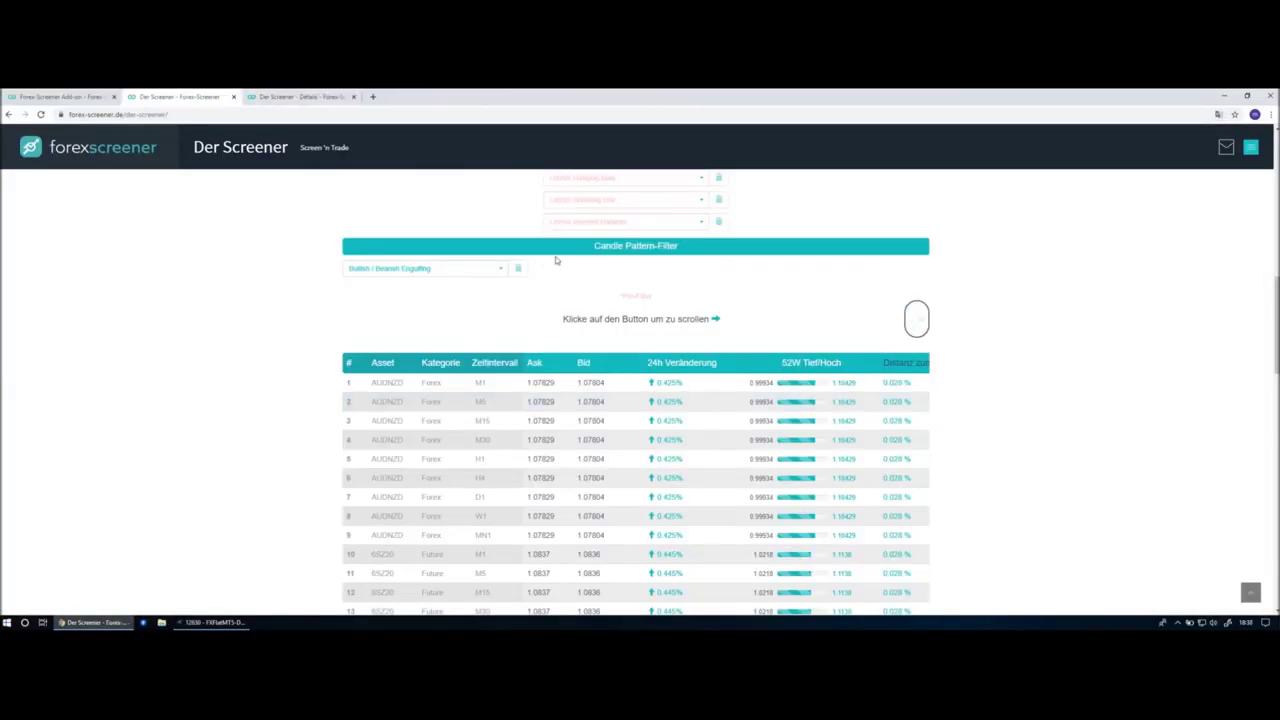
# Add an RSI (14) filter with RSI < 30 to the active previous-day high filters.
pyautogui.scroll(5, 556, 260)
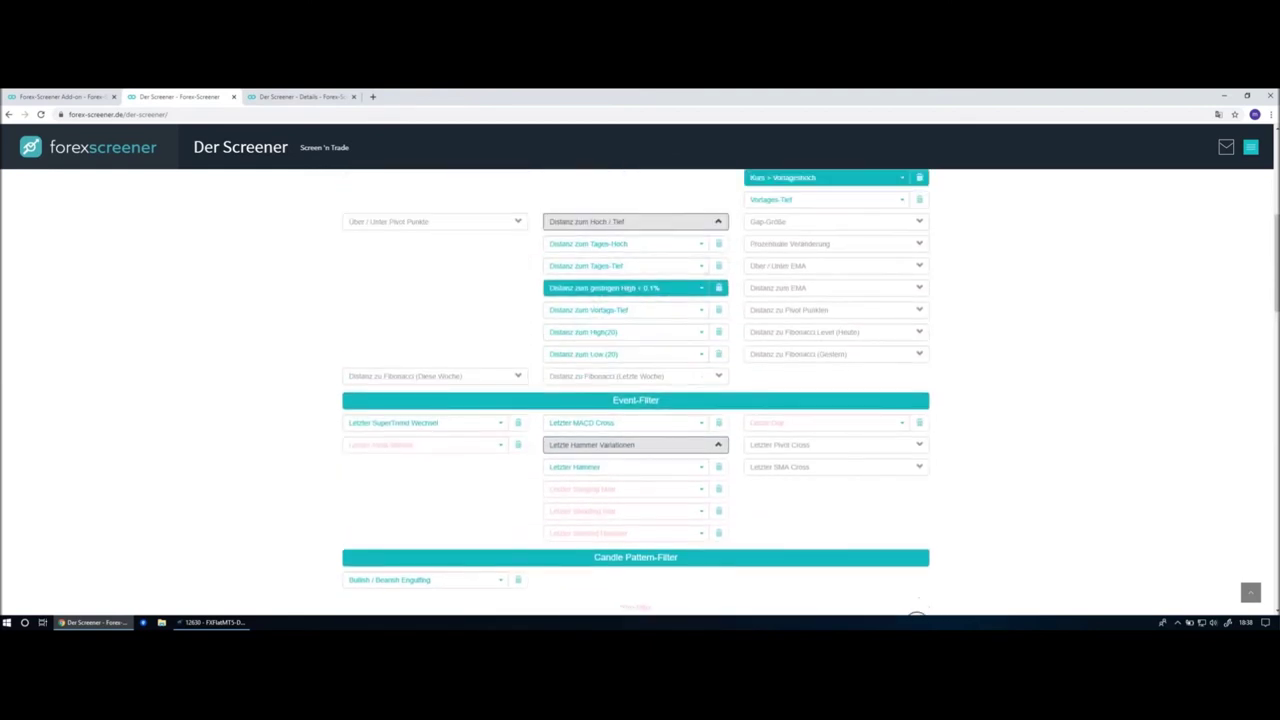
pyautogui.scroll(1, 751, 254)
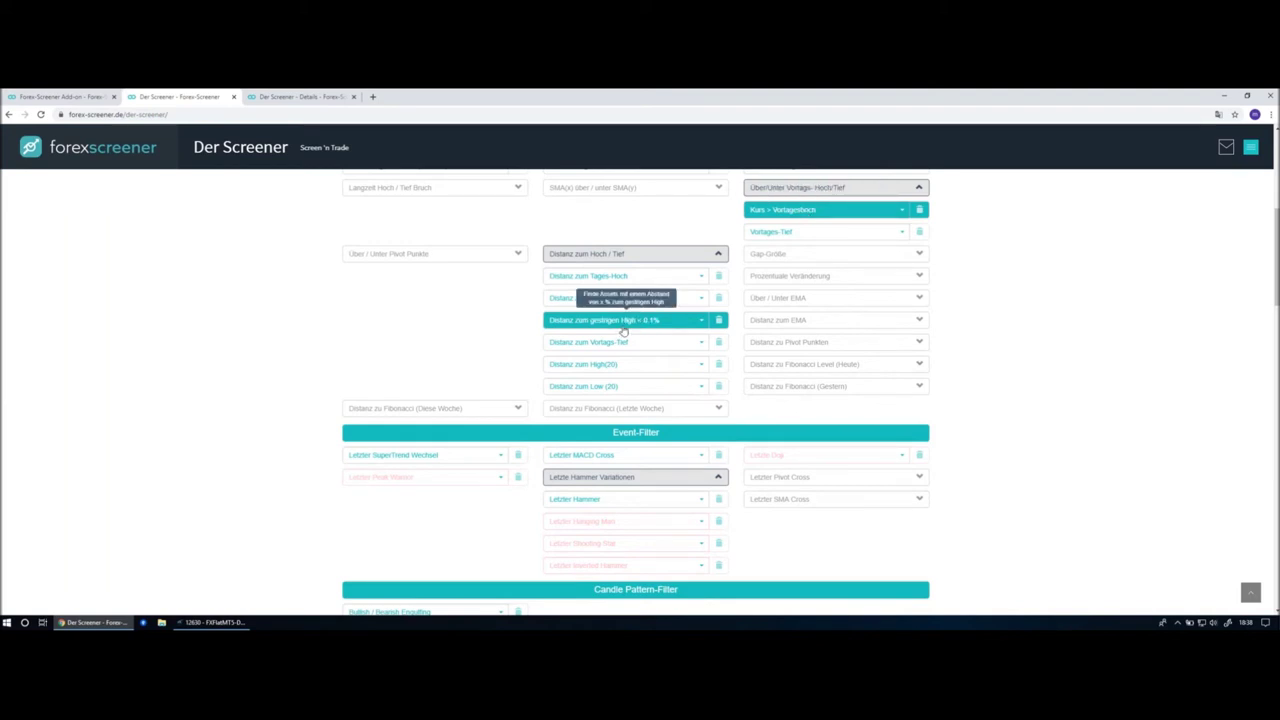
pyautogui.scroll(2, 723, 300)
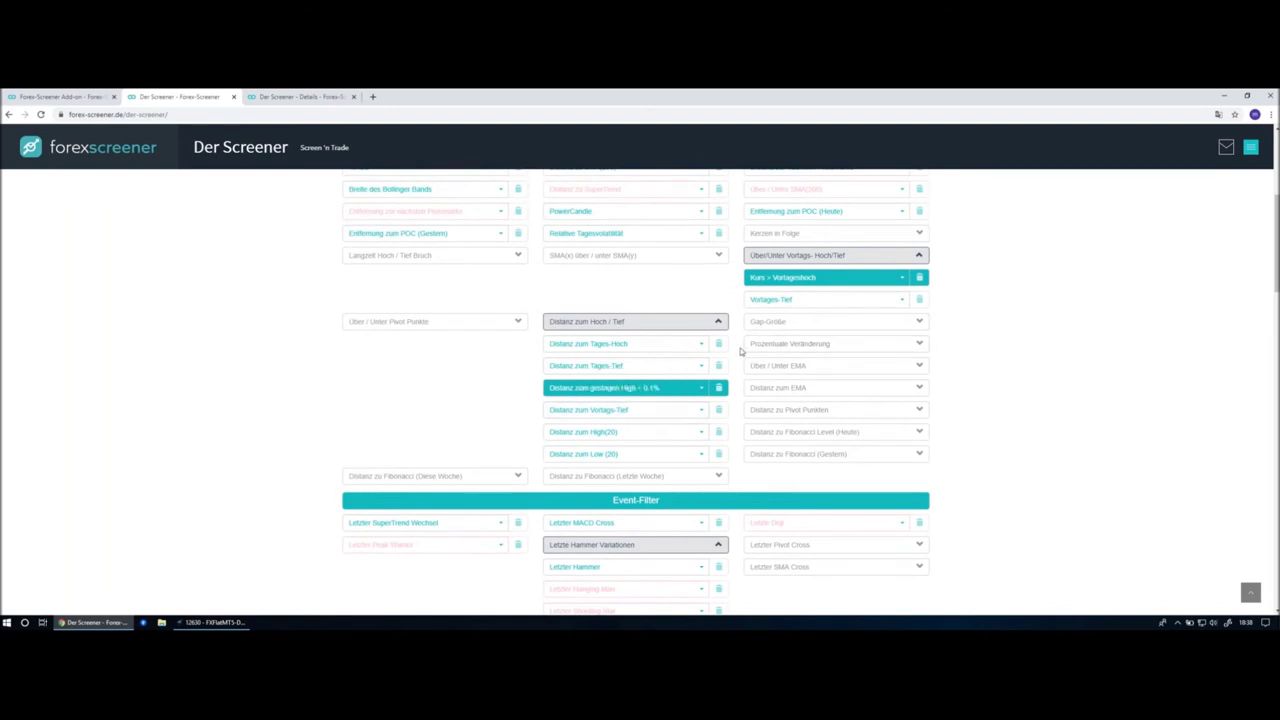
pyautogui.scroll(3, 741, 351)
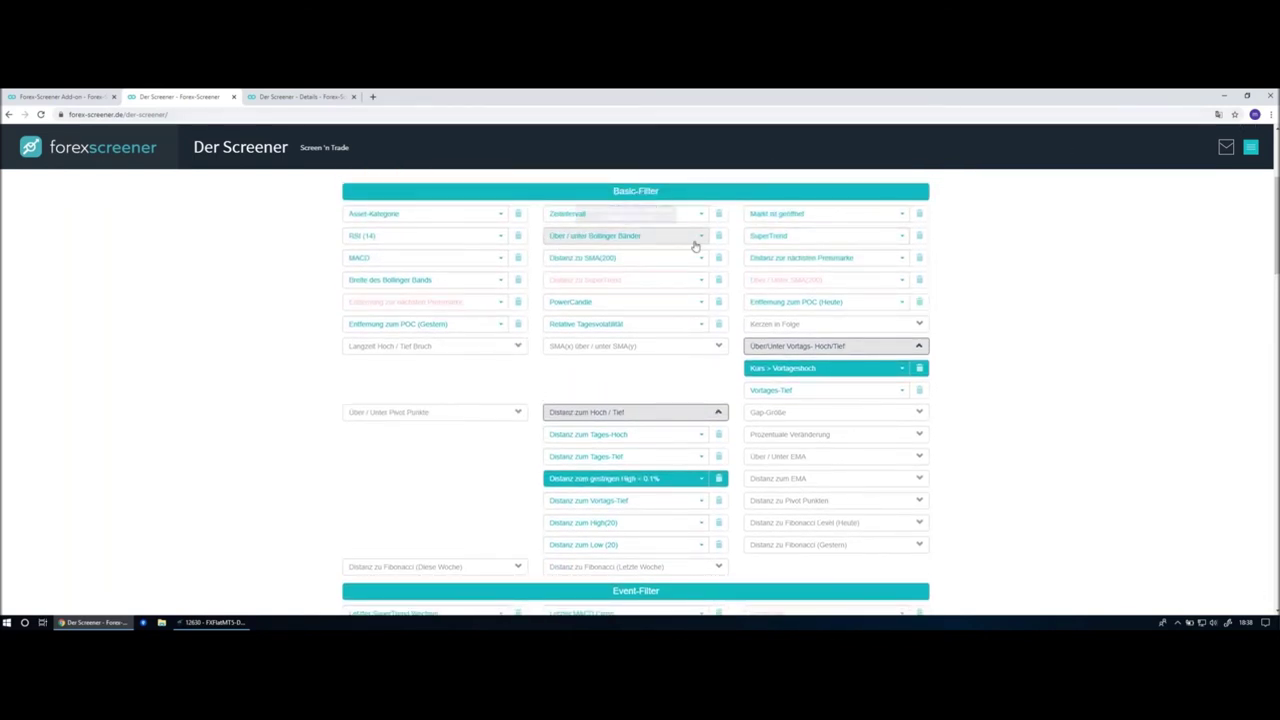
pyautogui.click(474, 237)
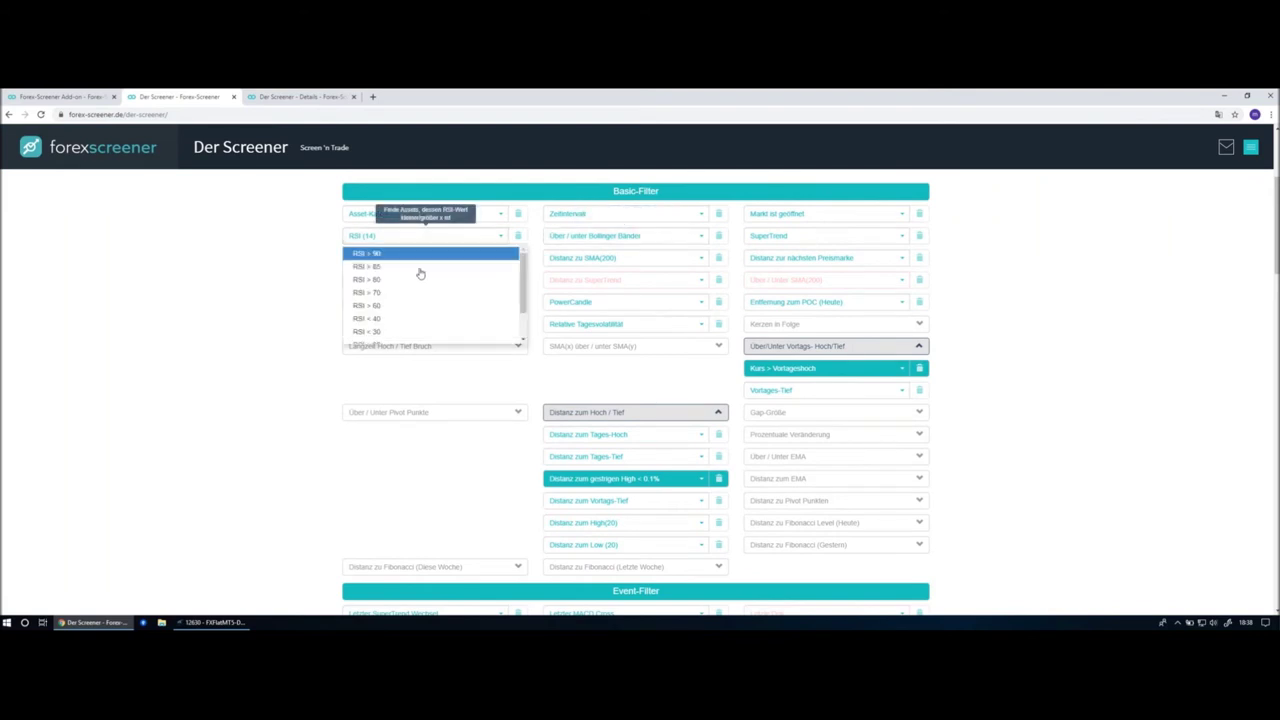
pyautogui.moveTo(524, 276); pyautogui.dragTo(524, 285)
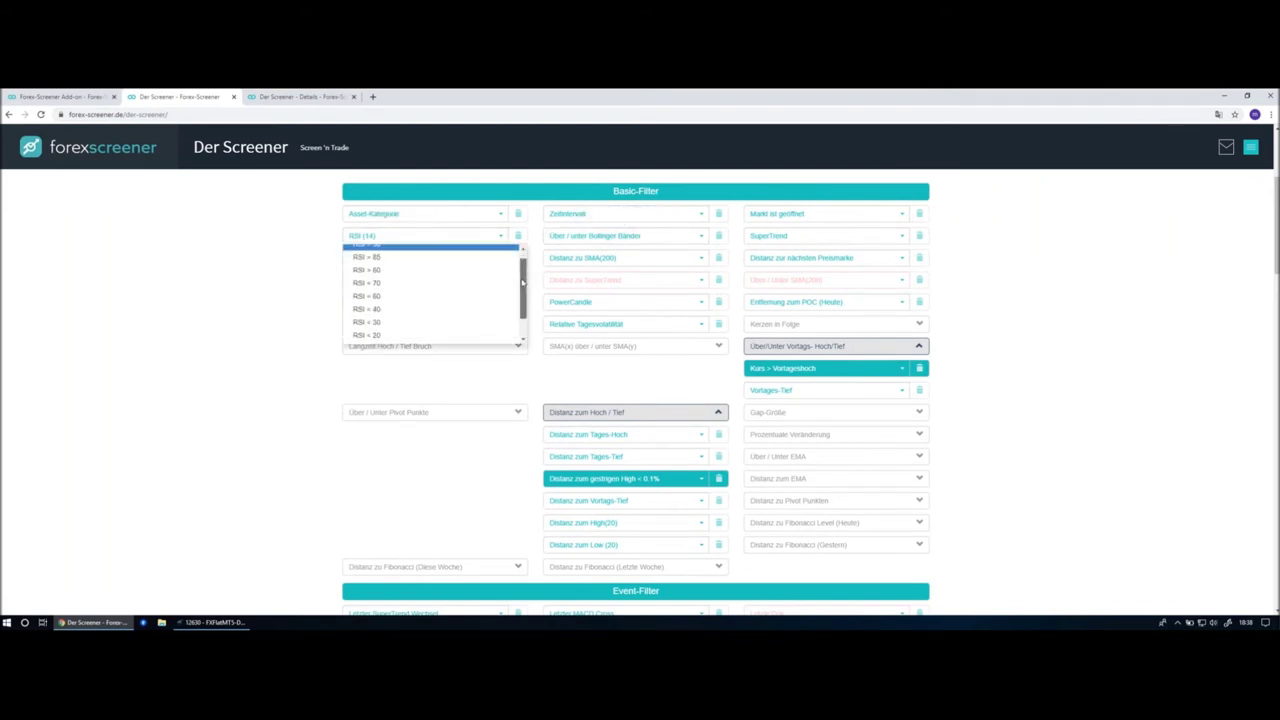
pyautogui.click(408, 324)
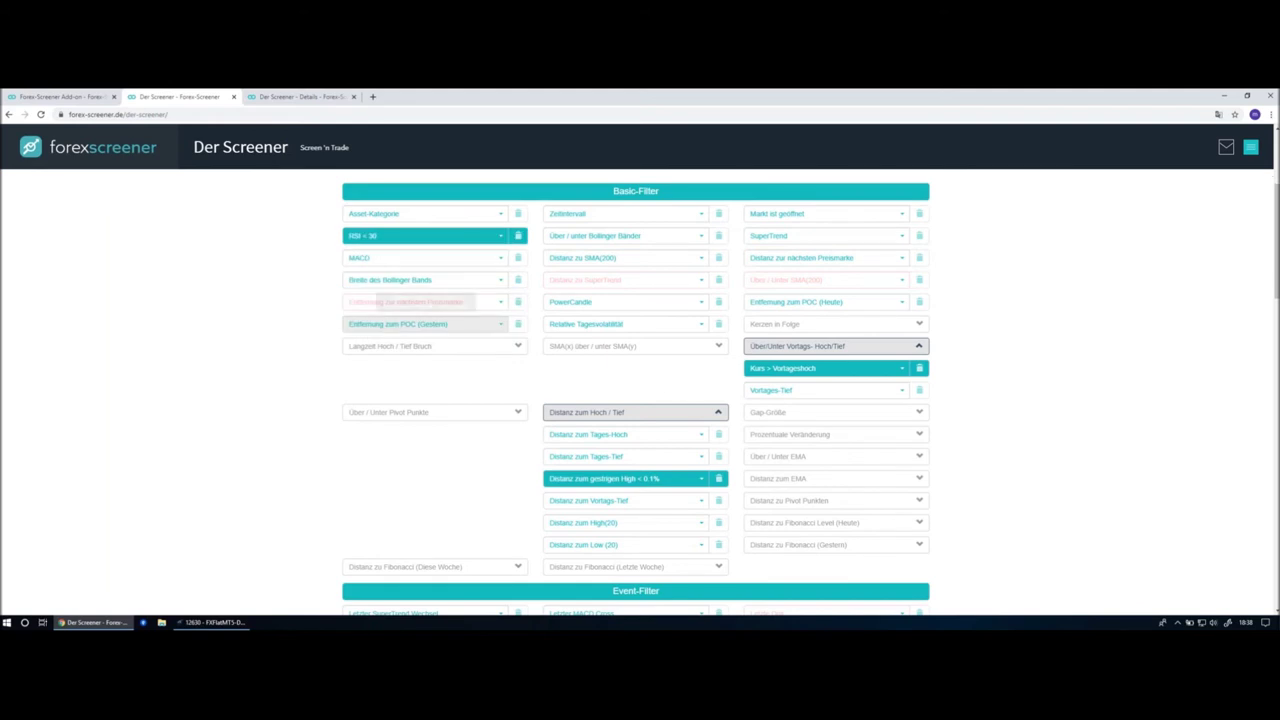
# Open the details of the QIA M1 result, switch to its chart in MetaTrader 5 and turn auto-scroll on.
pyautogui.scroll(-3, 526, 289)
pyautogui.scroll(-3, 636, 394)
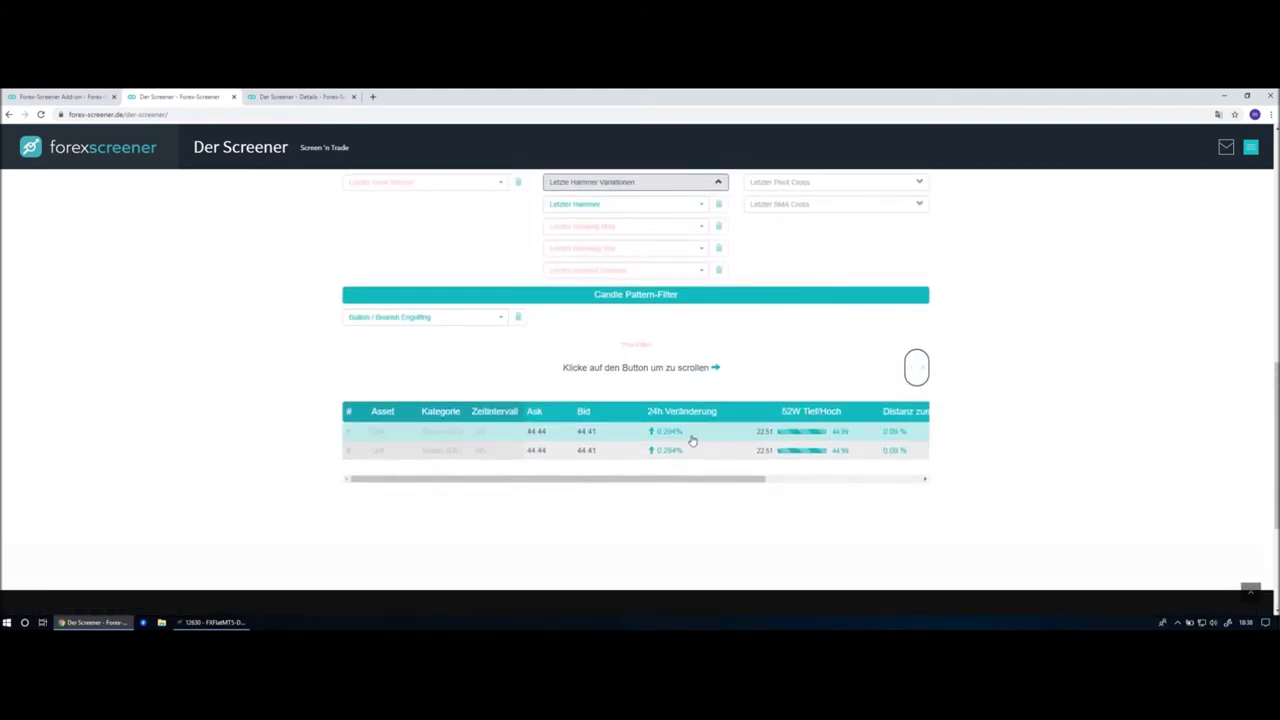
pyautogui.click(692, 432)
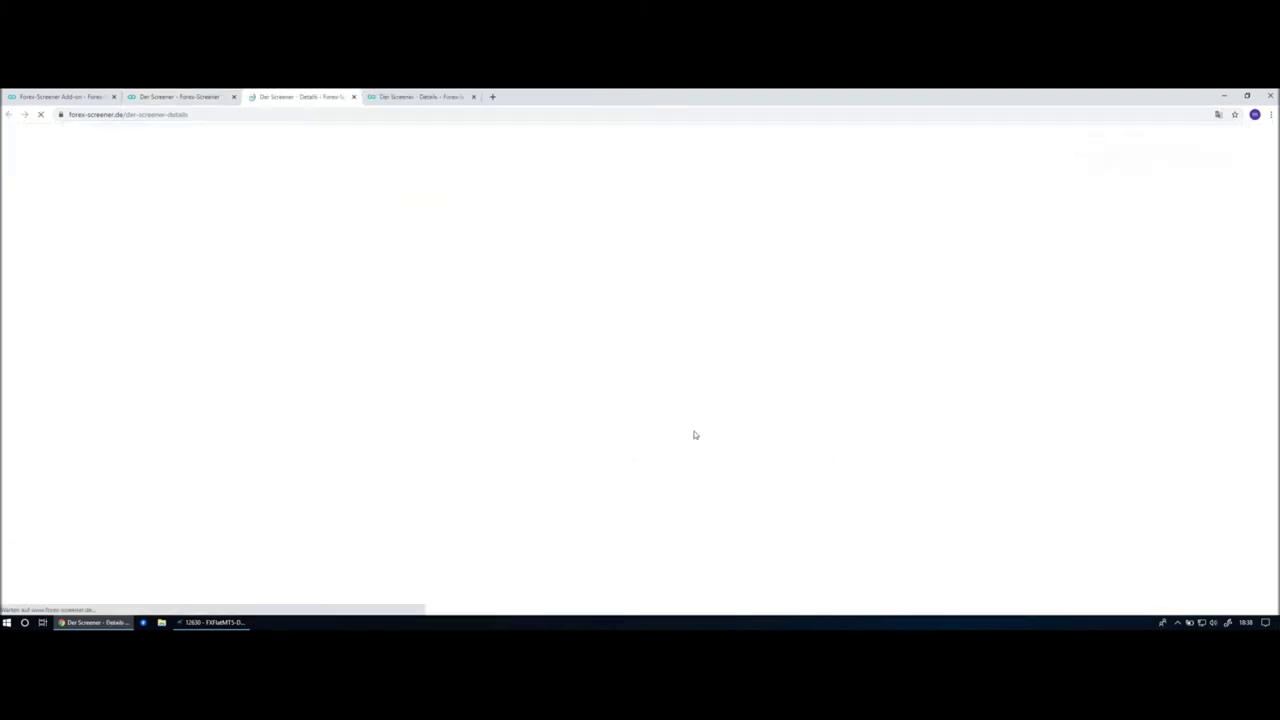
pyautogui.click(210, 622)
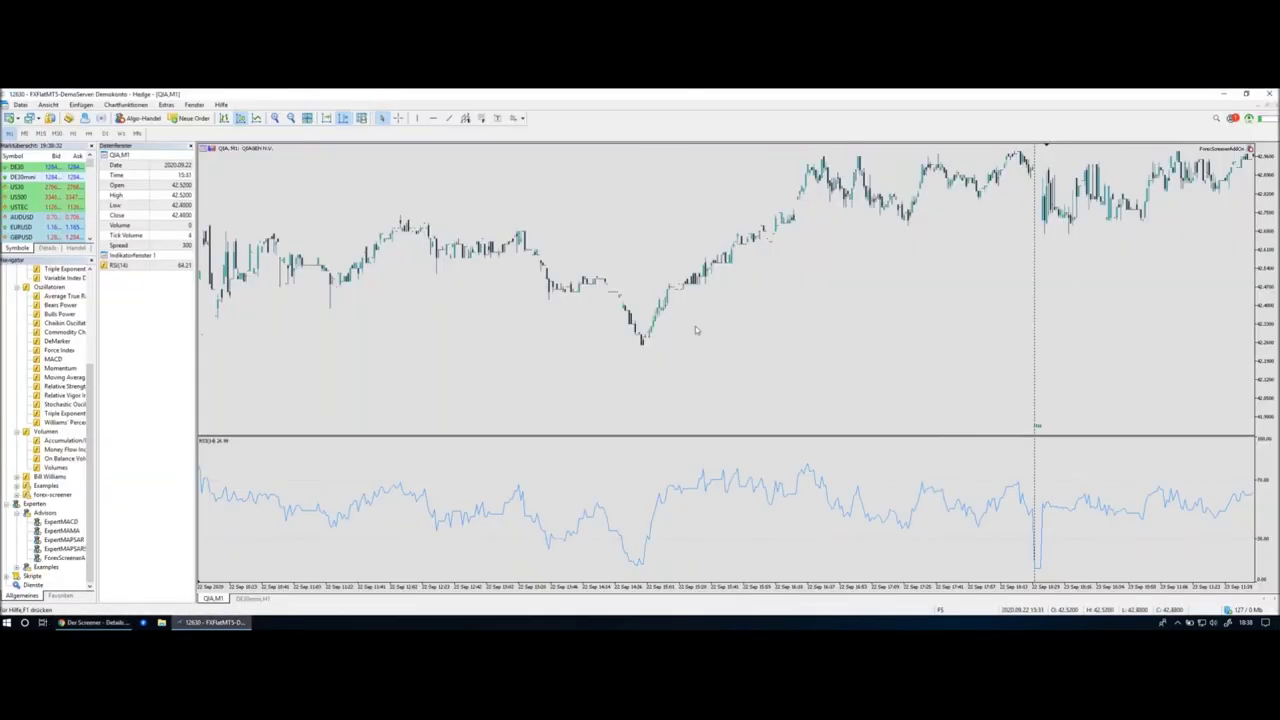
pyautogui.click(326, 118)
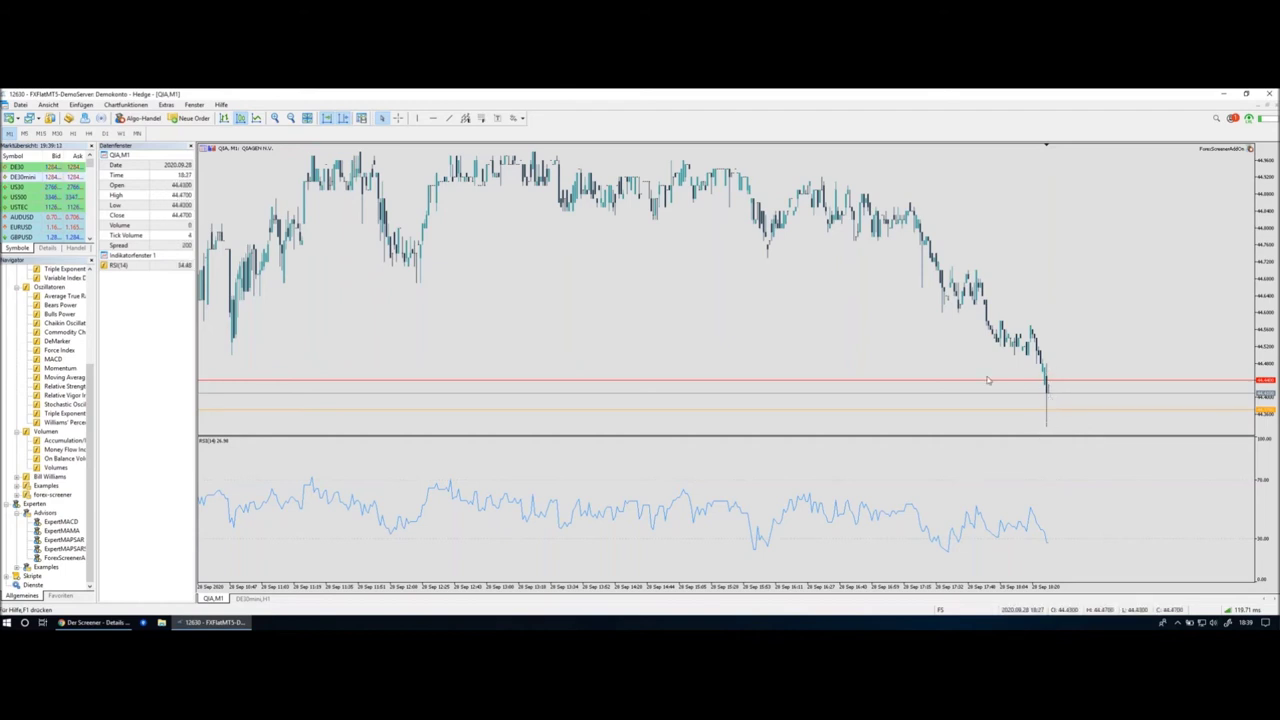
# Examine QIA on H1 around the yesterday-high line, sketching the decline and a rebound, and switch the chart to M5.
pyautogui.click(73, 133)
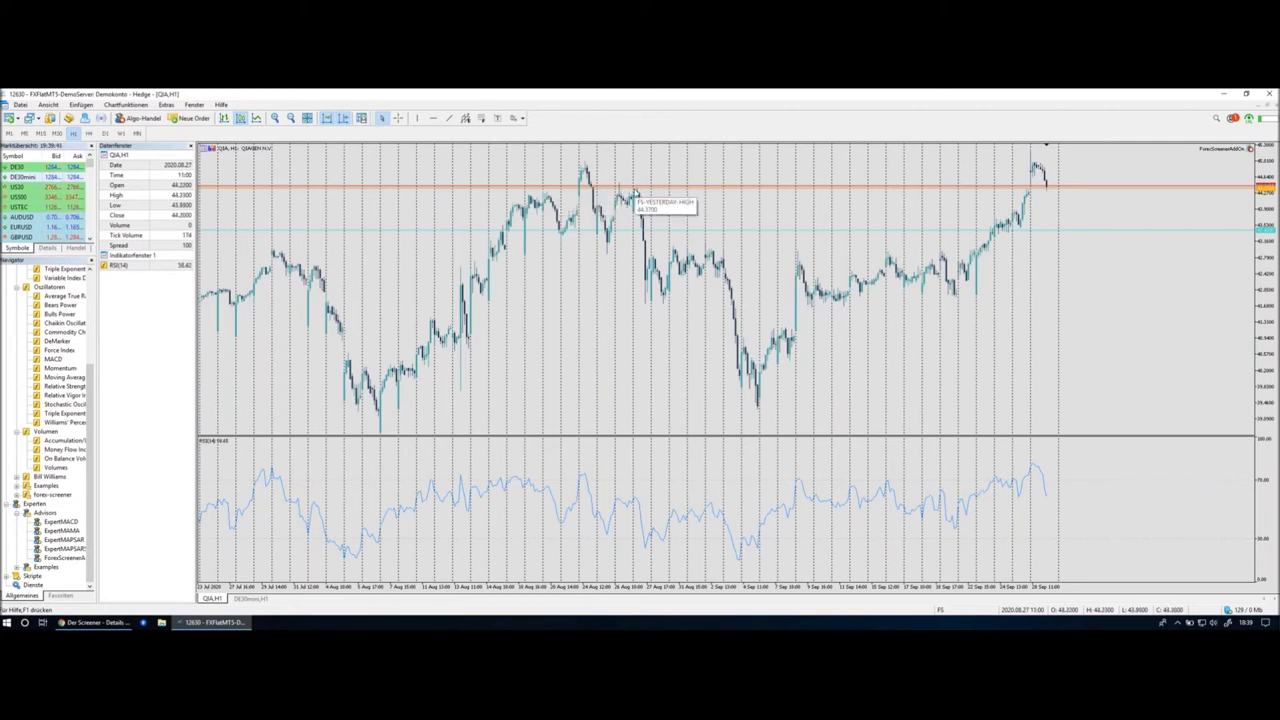
pyautogui.hotkey('ctrl', 'f')
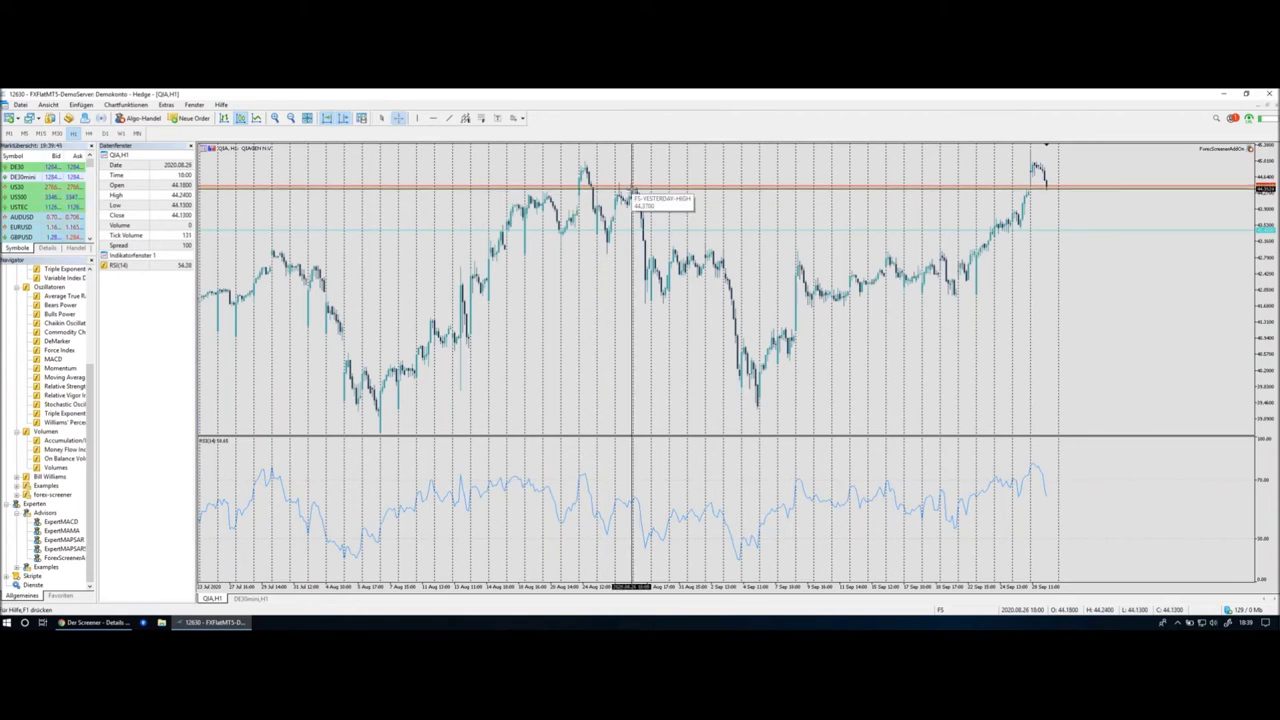
pyautogui.press('Escape')
pyautogui.moveTo(645, 183)
pyautogui.mouseDown()
pyautogui.moveTo(608, 185)
pyautogui.moveTo(643, 178)
pyautogui.mouseUp()
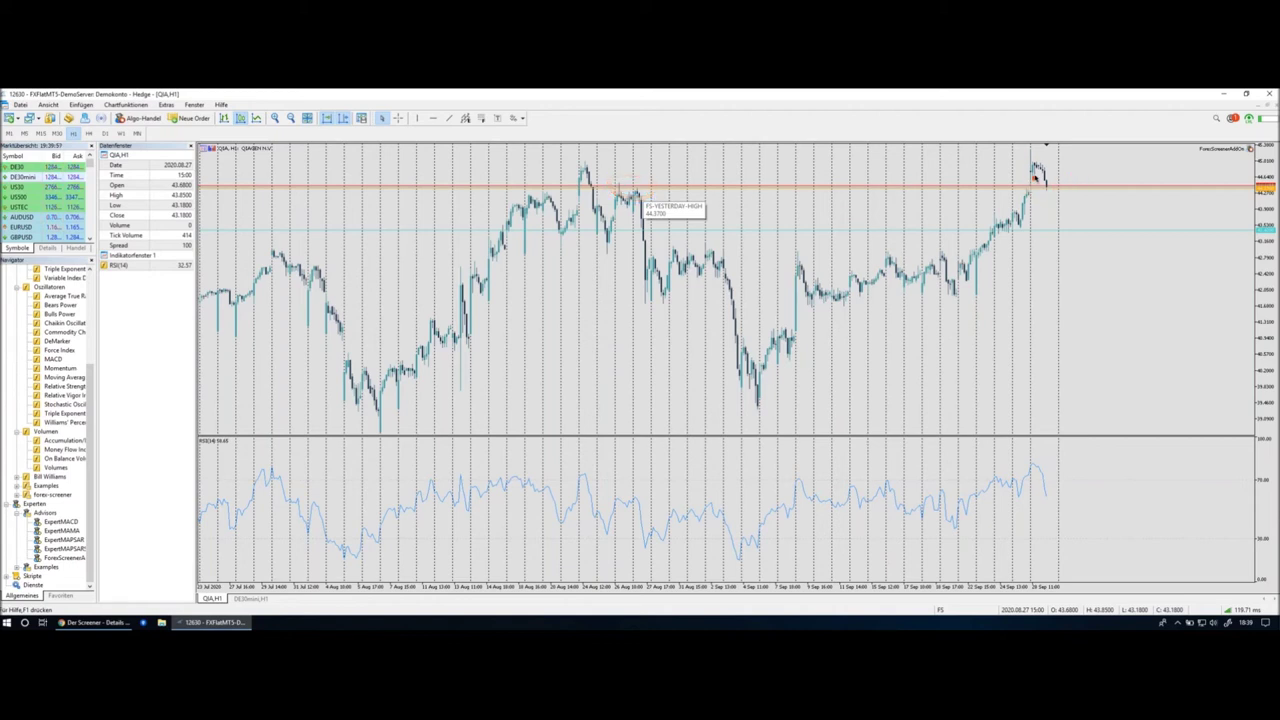
pyautogui.moveTo(1037, 166); pyautogui.dragTo(1048, 186)
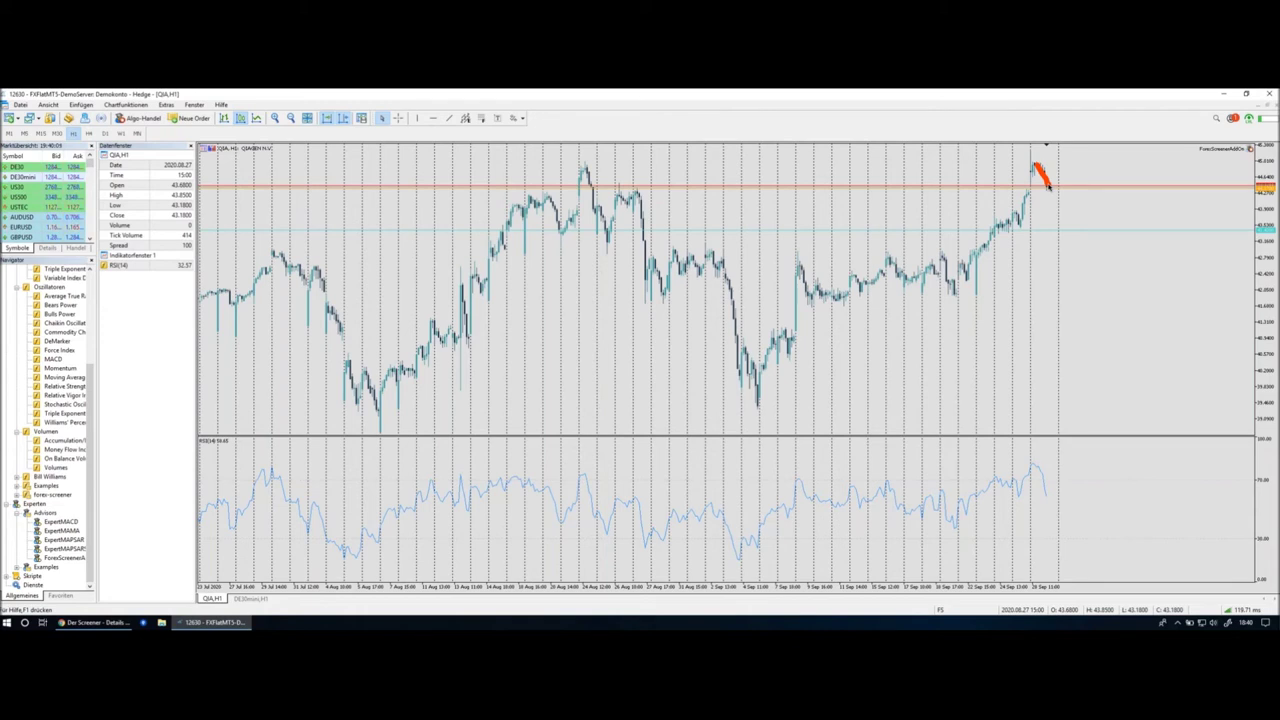
pyautogui.moveTo(1048, 186); pyautogui.dragTo(1066, 156)
pyautogui.click(24, 133)
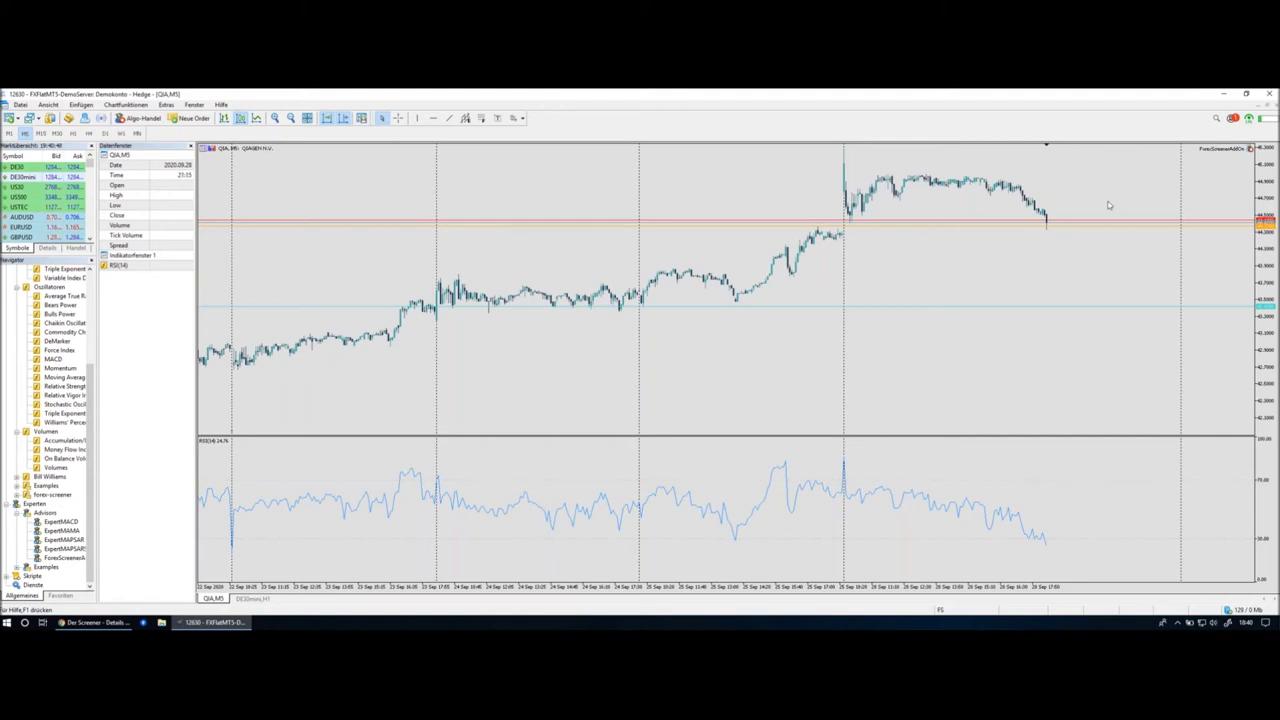
pyautogui.moveTo(1265, 199); pyautogui.dragTo(1262, 196)
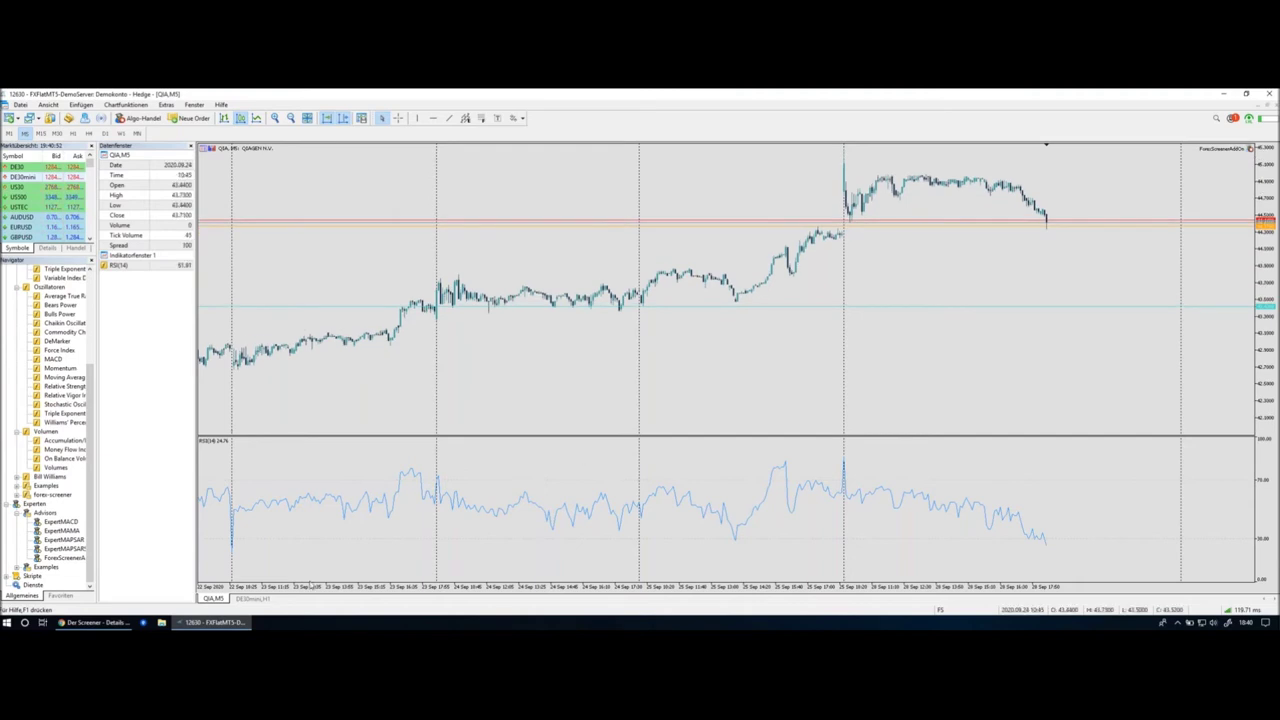
# Return to Forex-Screener in the browser, close the QIA details page and clear the active previous-day high and RSI filters.
pyautogui.click(95, 622)
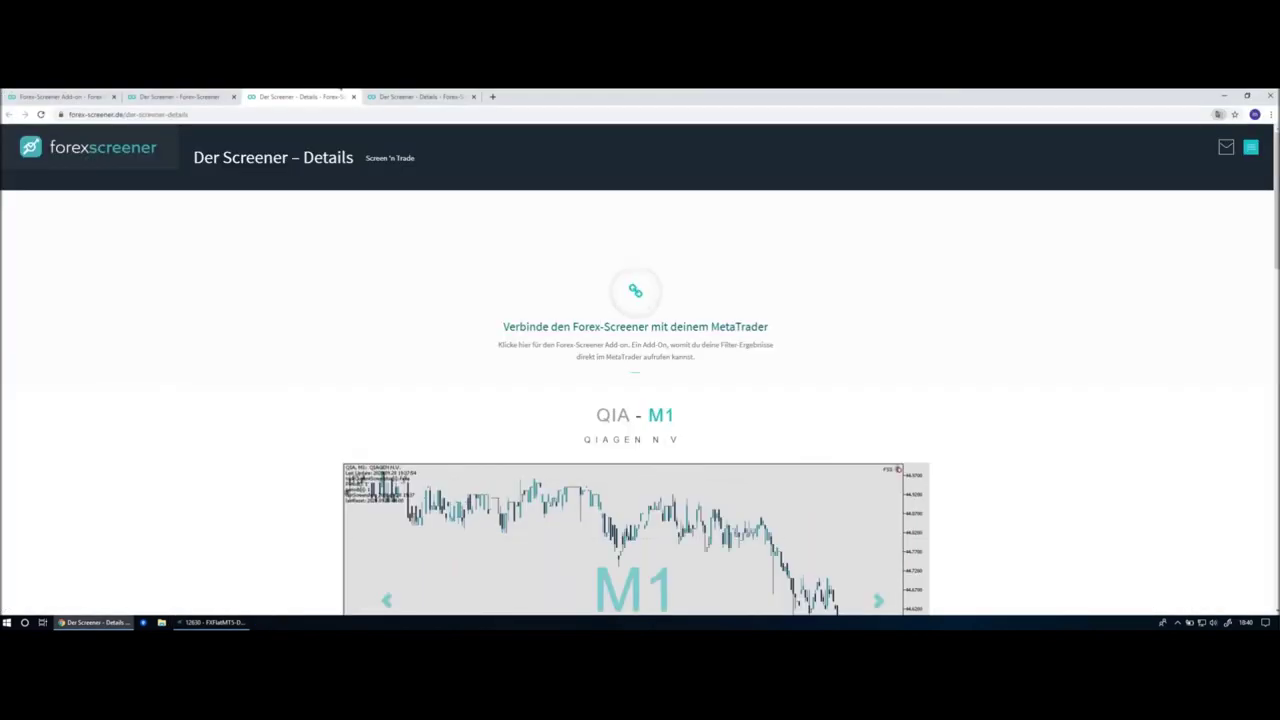
pyautogui.click(353, 97)
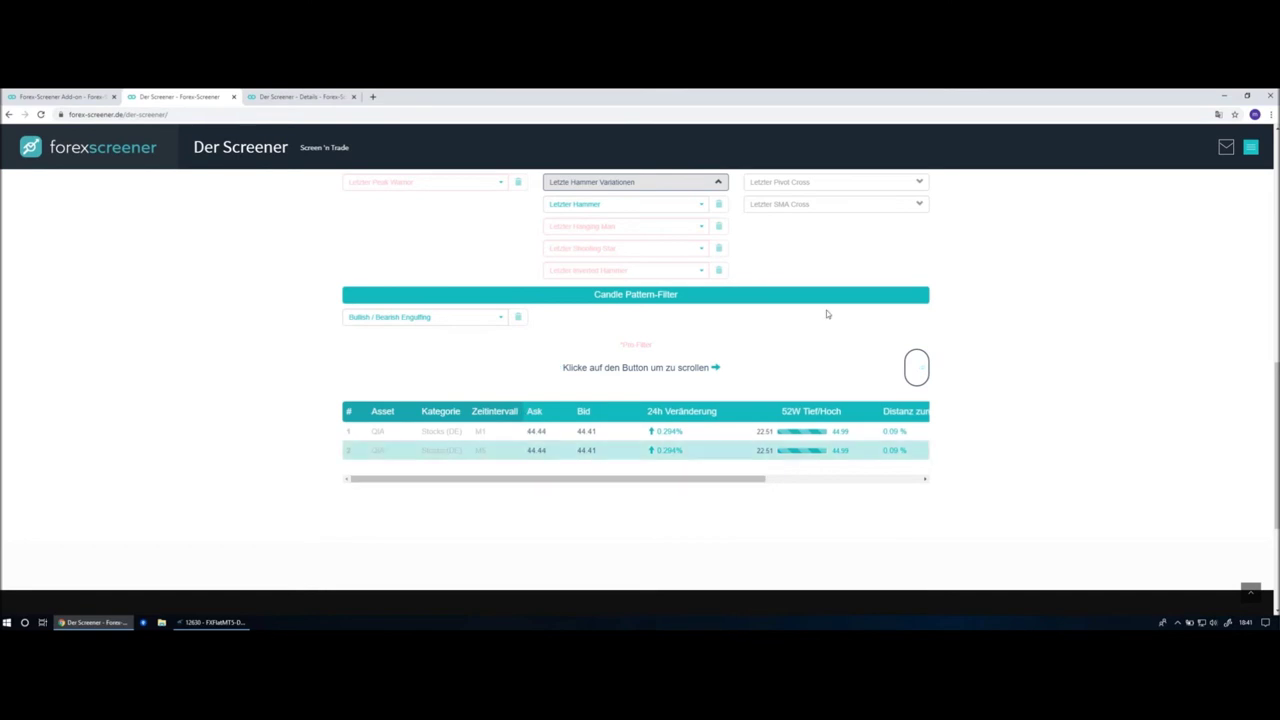
pyautogui.scroll(2, 831, 292)
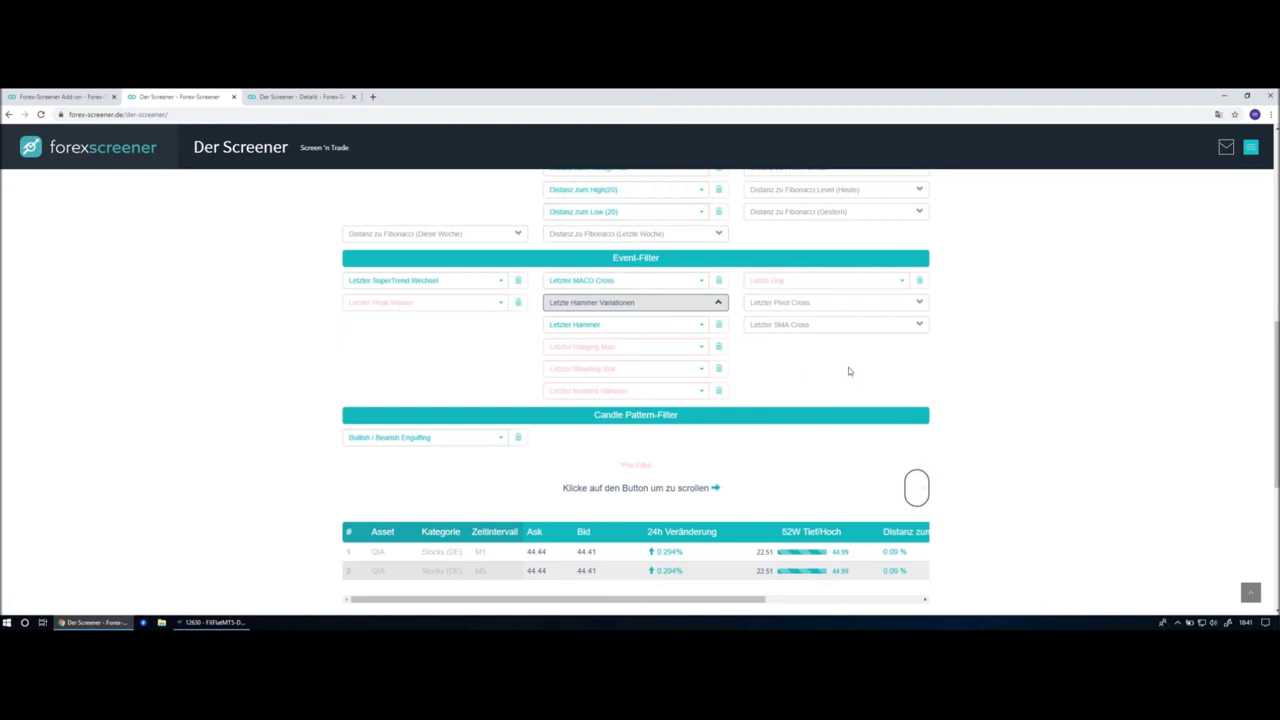
pyautogui.scroll(2, 849, 370)
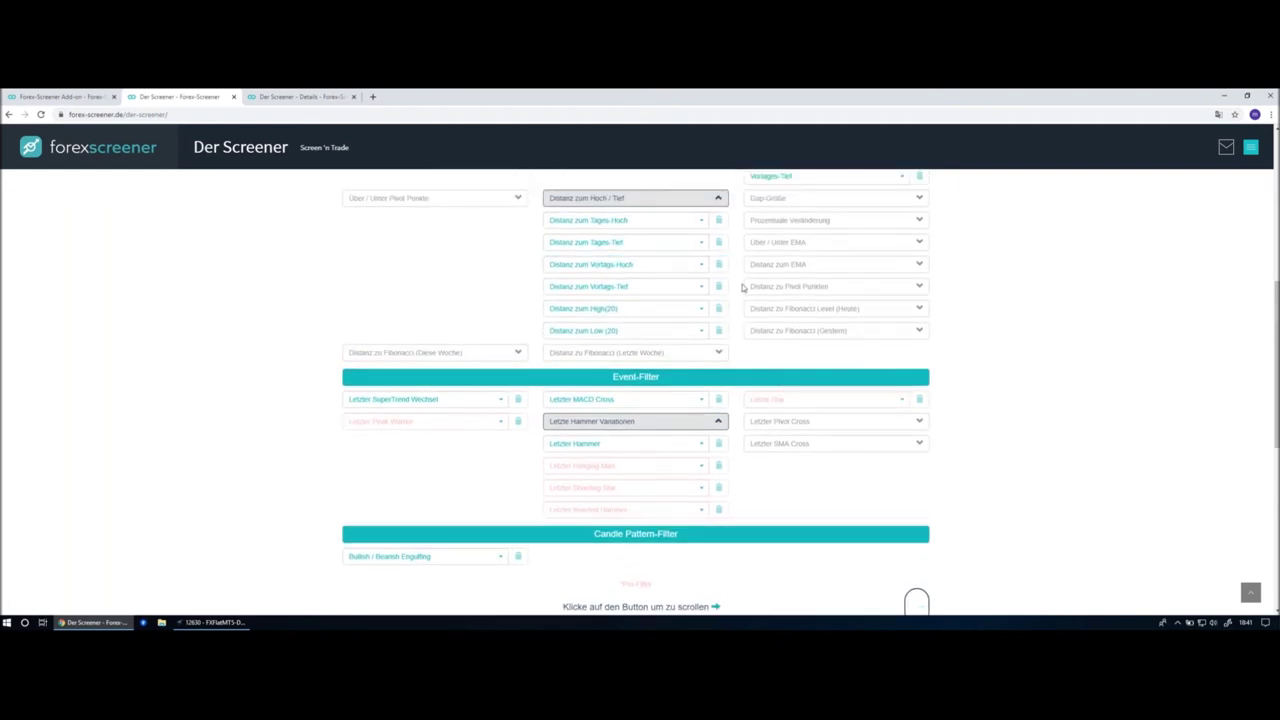
pyautogui.scroll(1, 742, 288)
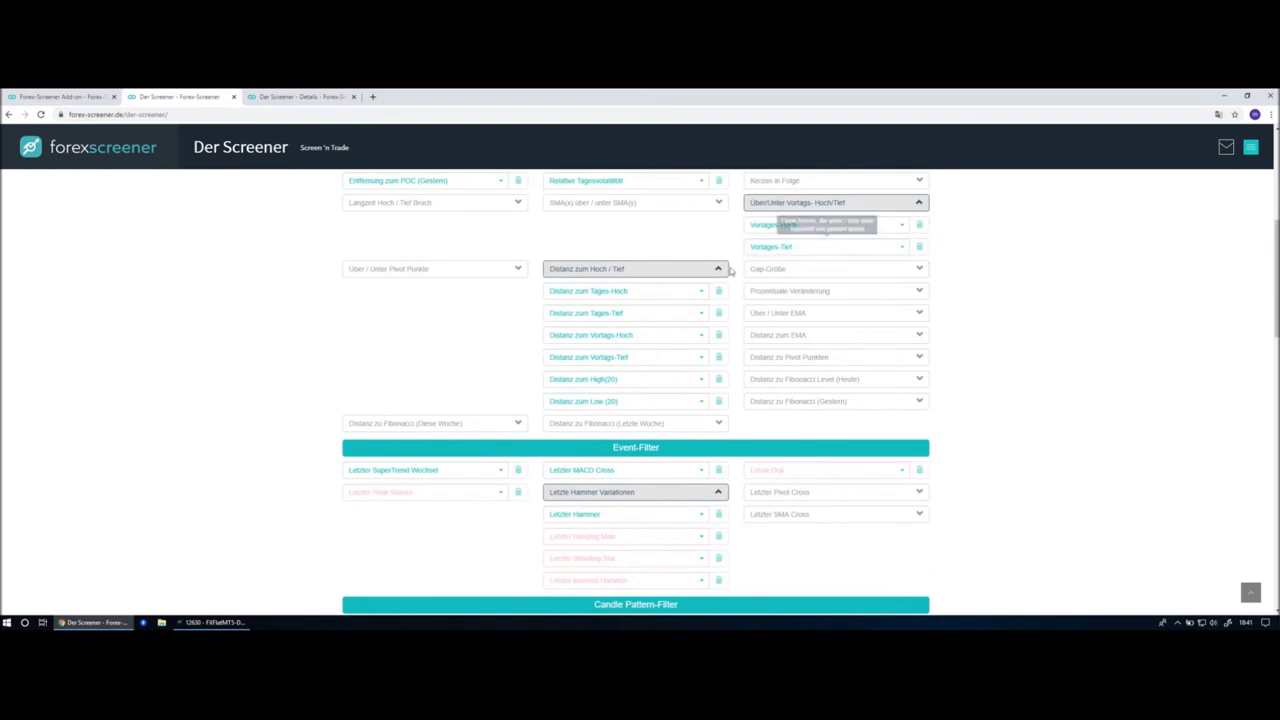
pyautogui.scroll(2, 729, 270)
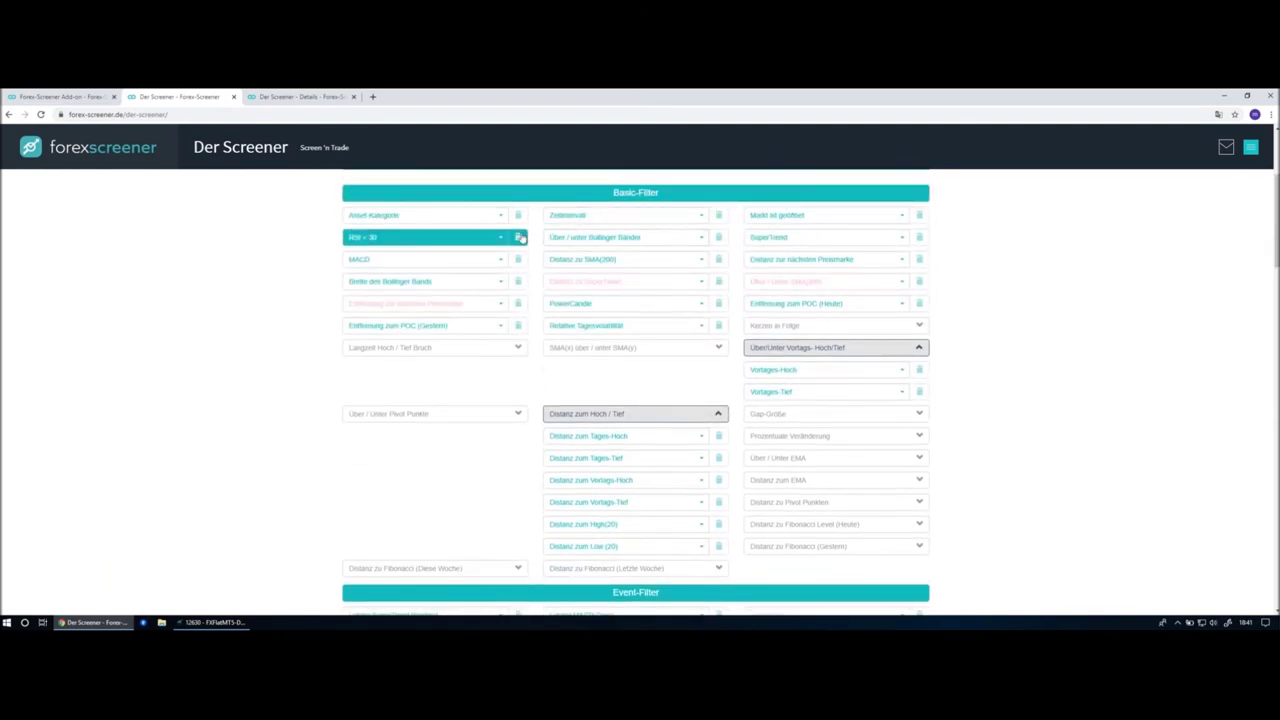
# Set the time interval filter to M15 and search the available filters for "fibo".
pyautogui.click(567, 218)
pyautogui.click(570, 271)
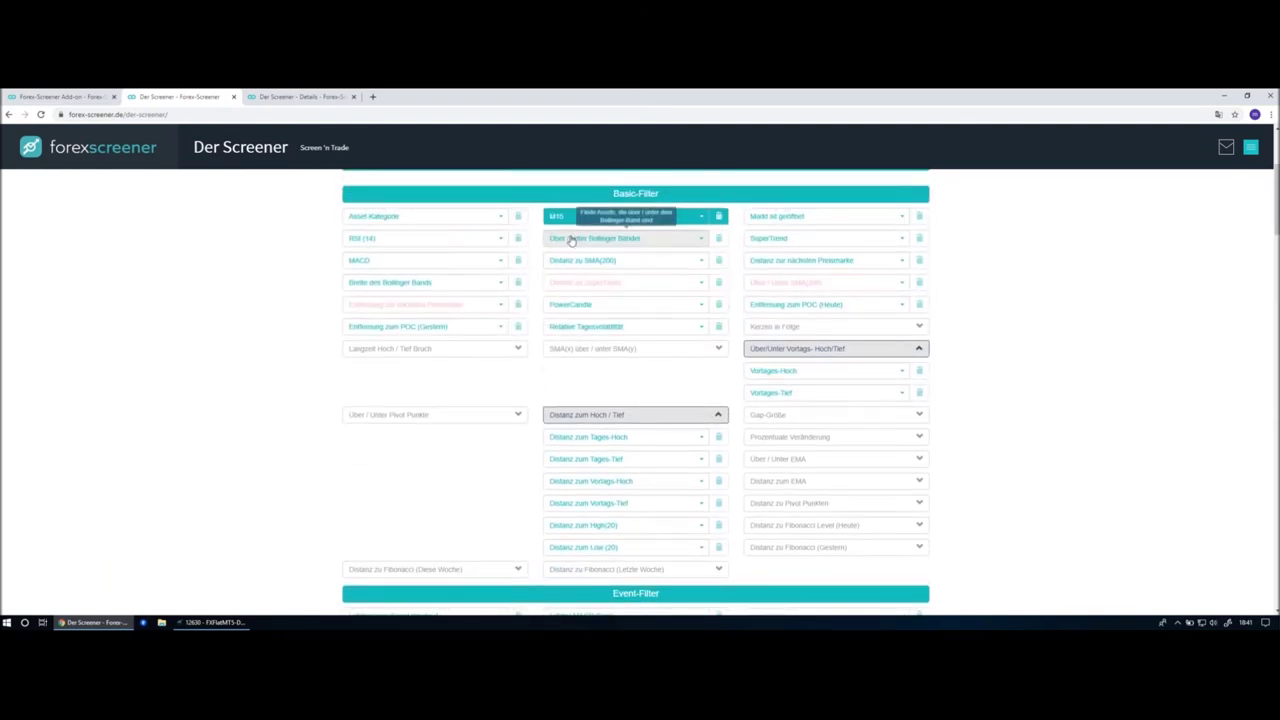
pyautogui.scroll(2, 570, 240)
pyautogui.scroll(1, 572, 250)
pyautogui.click(590, 303)
pyautogui.write('fibo')
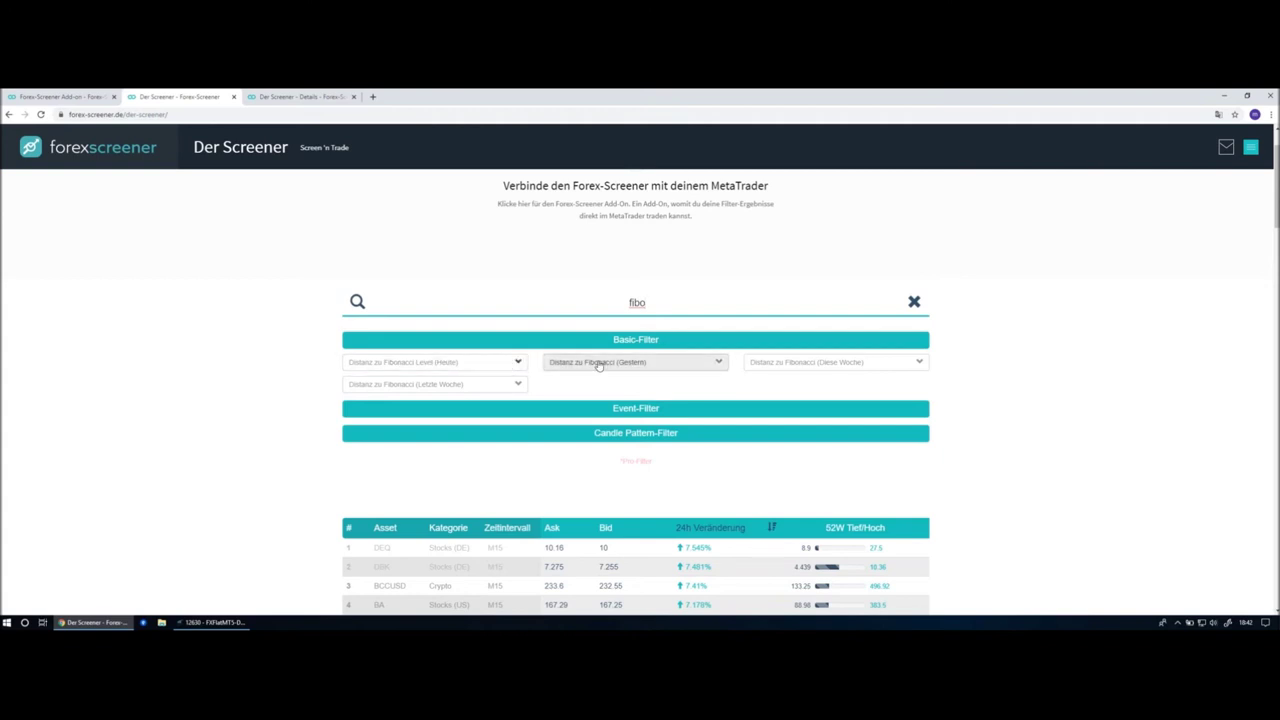
# Filter for assets whose distance to today's 38.2 Fibonacci level is < 0.1%.
pyautogui.click(514, 363)
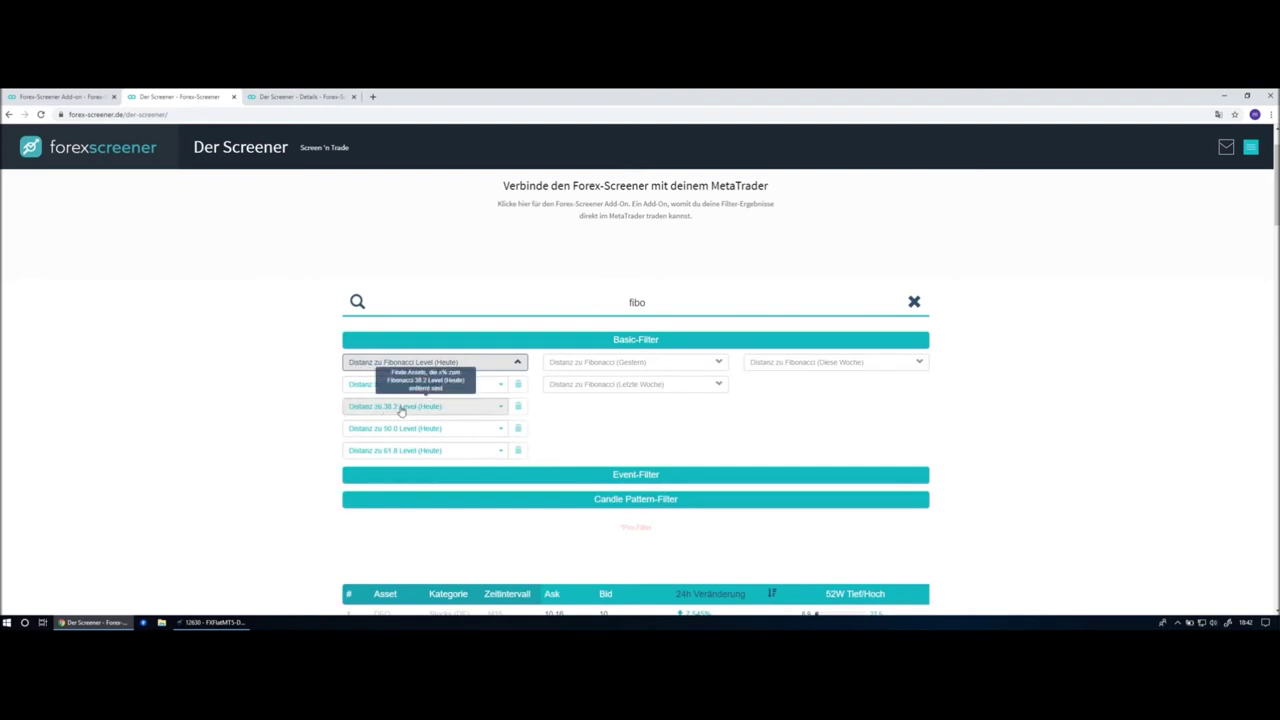
pyautogui.click(456, 413)
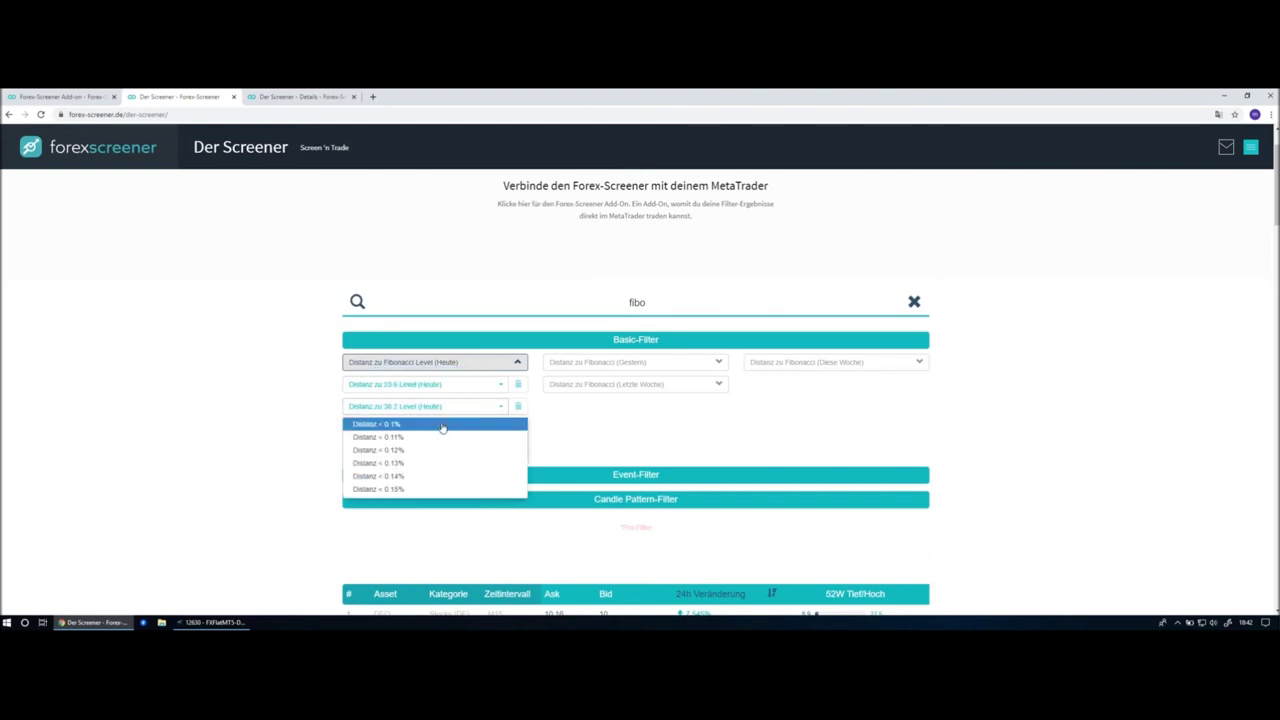
pyautogui.click(445, 425)
# Open the details of the GBPCAD M15 result and switch to its chart in MetaTrader 5.
pyautogui.scroll(-2, 563, 380)
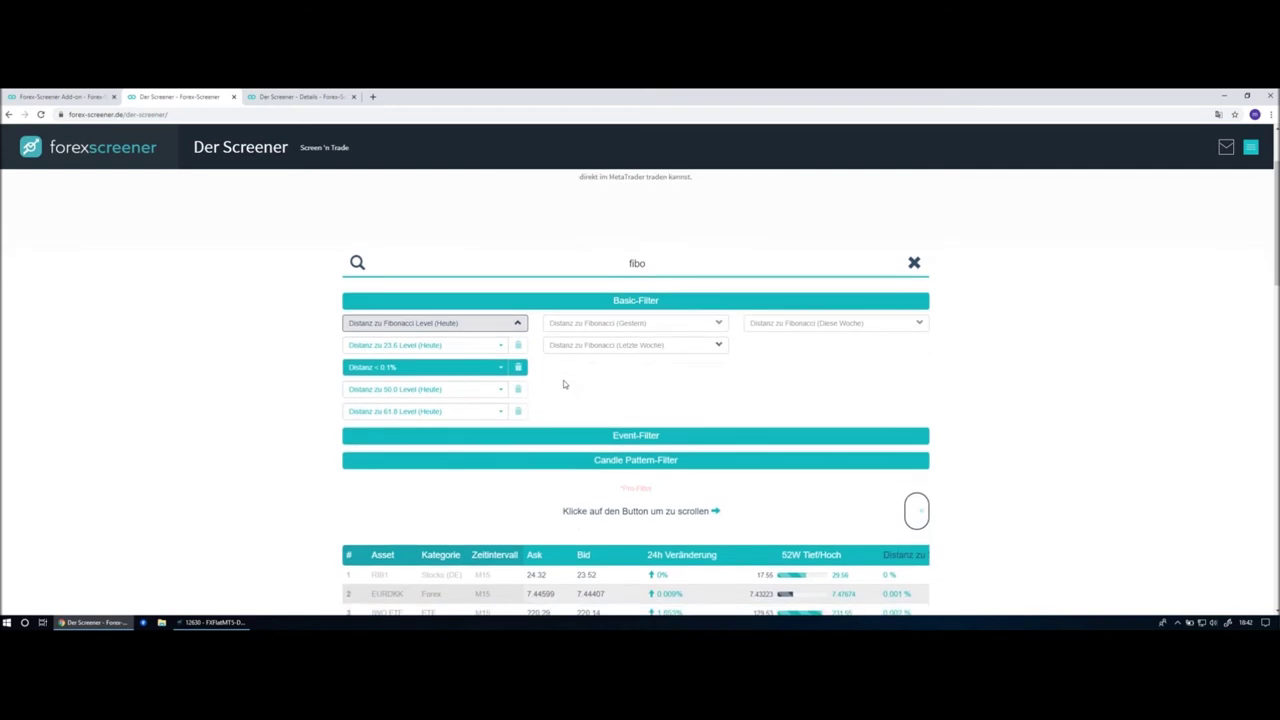
pyautogui.scroll(-1, 600, 395)
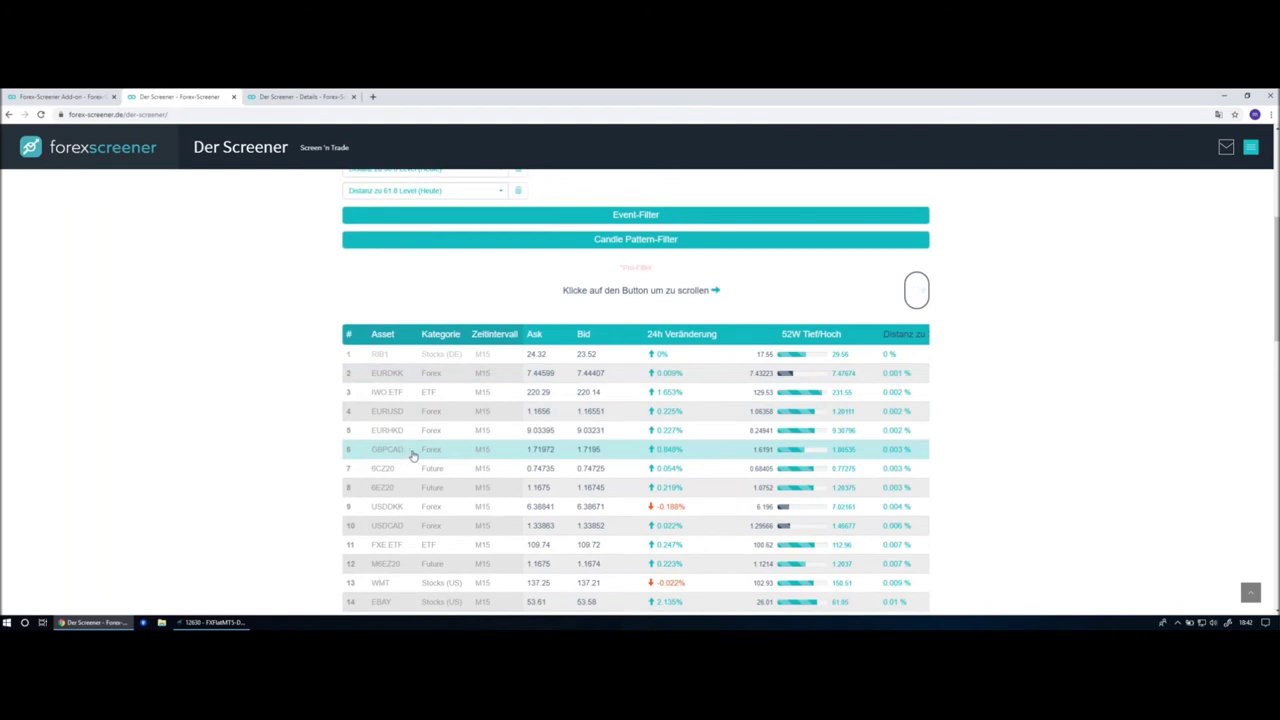
pyautogui.click(412, 452)
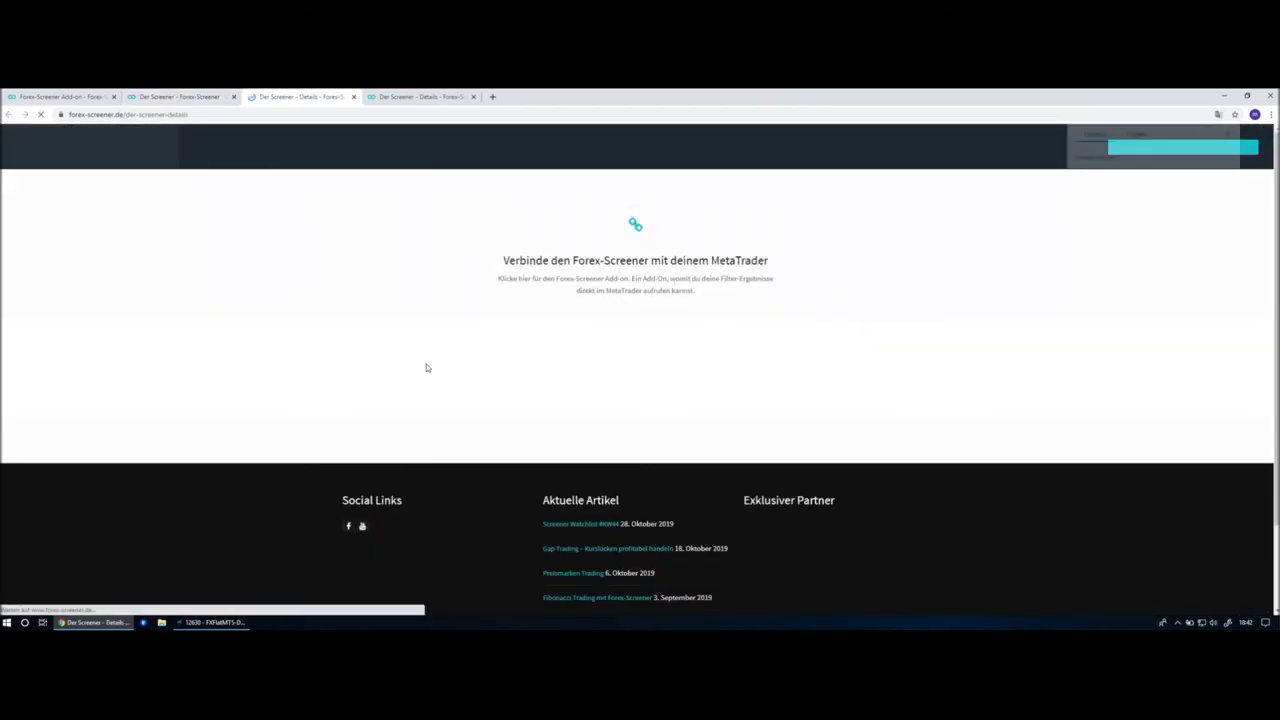
pyautogui.scroll(-2, 556, 317)
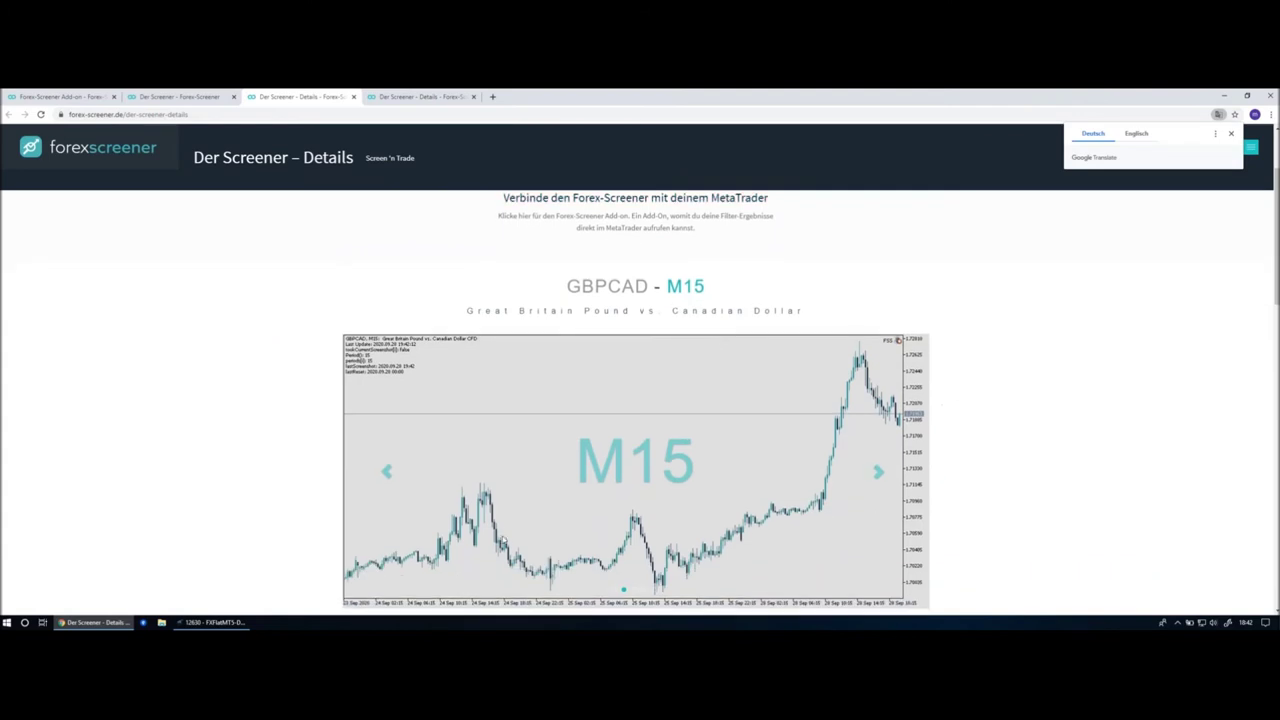
pyautogui.click(212, 622)
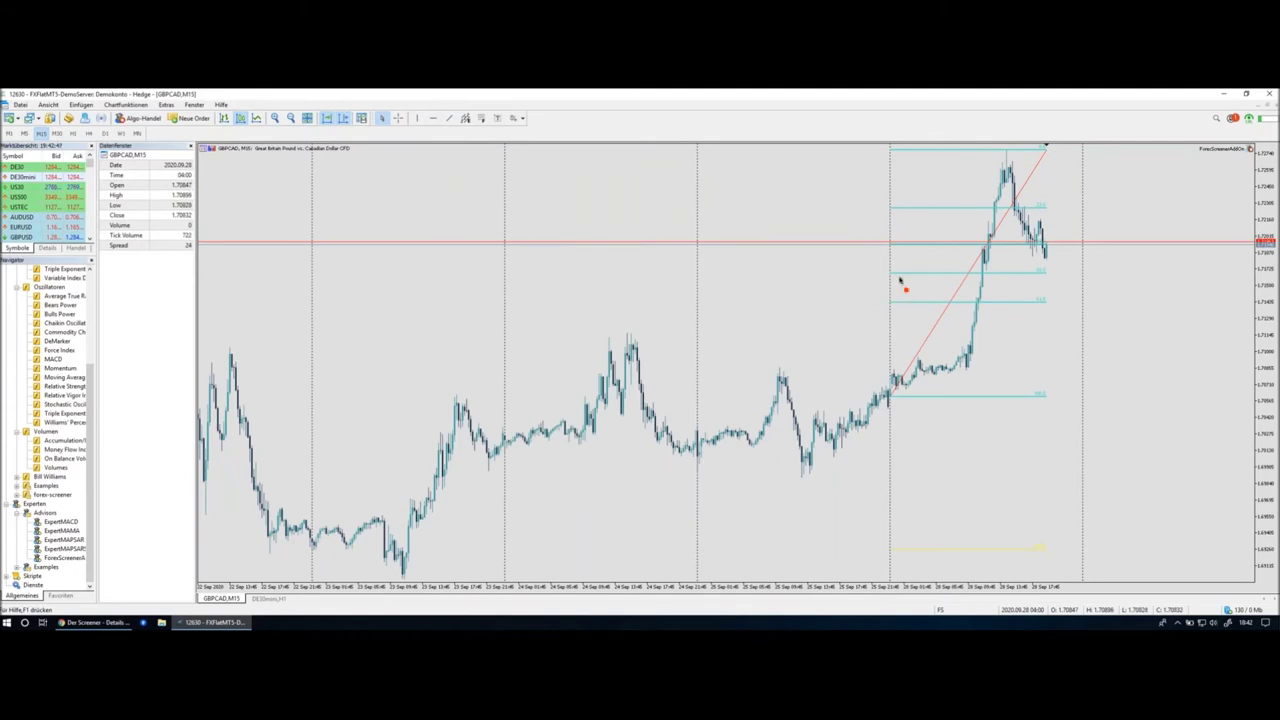
# Examine the Fibonacci retracement on GBPCAD M15, tracing the upswing from low to high and the pullback towards the 38.2 level.
pyautogui.moveTo(891, 145); pyautogui.dragTo(1058, 158)
pyautogui.moveTo(1096, 248)
pyautogui.mouseDown()
pyautogui.moveTo(1108, 465)
pyautogui.moveTo(877, 463)
pyautogui.moveTo(884, 148)
pyautogui.mouseUp()
pyautogui.moveTo(896, 406); pyautogui.dragTo(1013, 158)
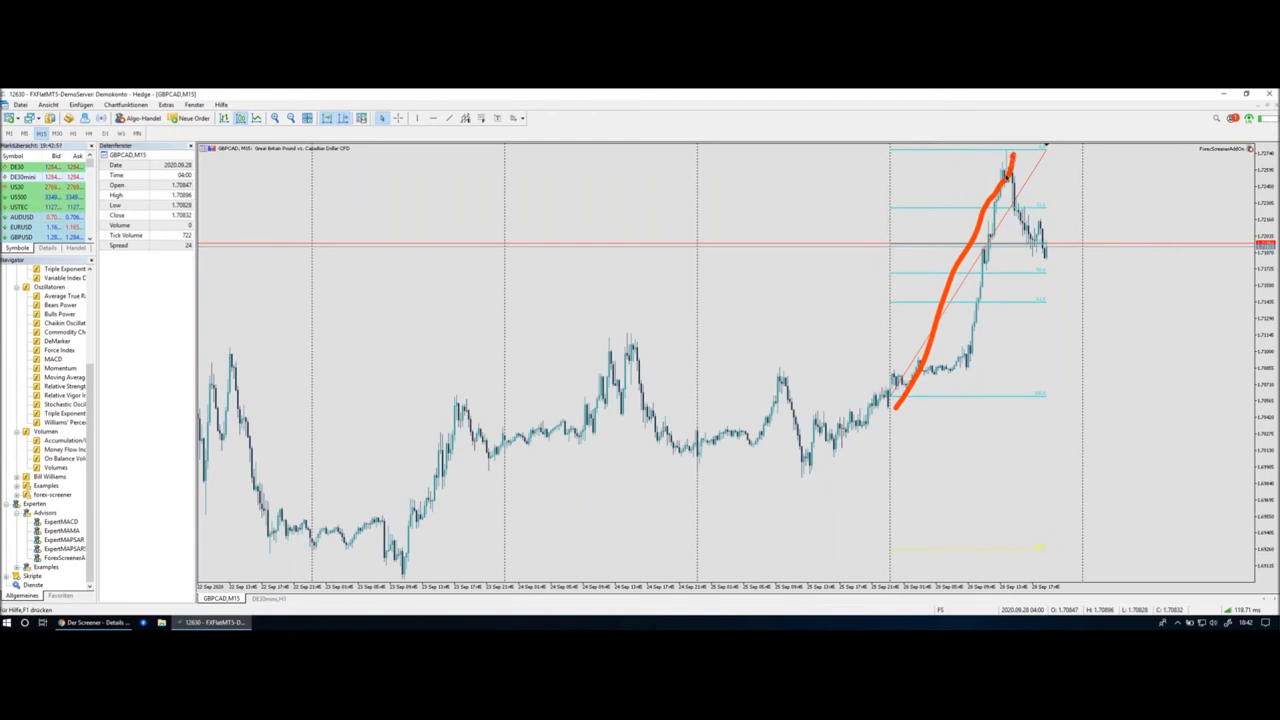
pyautogui.moveTo(896, 399)
pyautogui.mouseDown()
pyautogui.moveTo(1000, 205)
pyautogui.moveTo(1008, 152)
pyautogui.mouseUp()
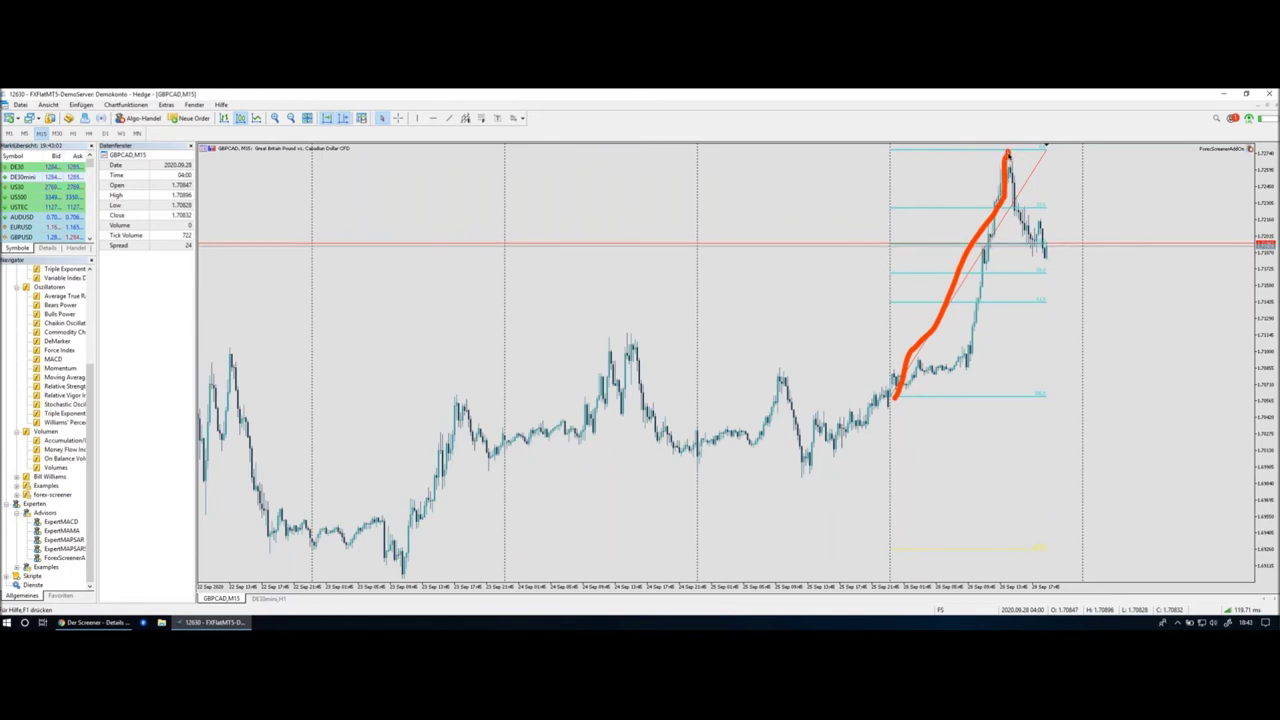
pyautogui.moveTo(1008, 152); pyautogui.dragTo(1042, 242)
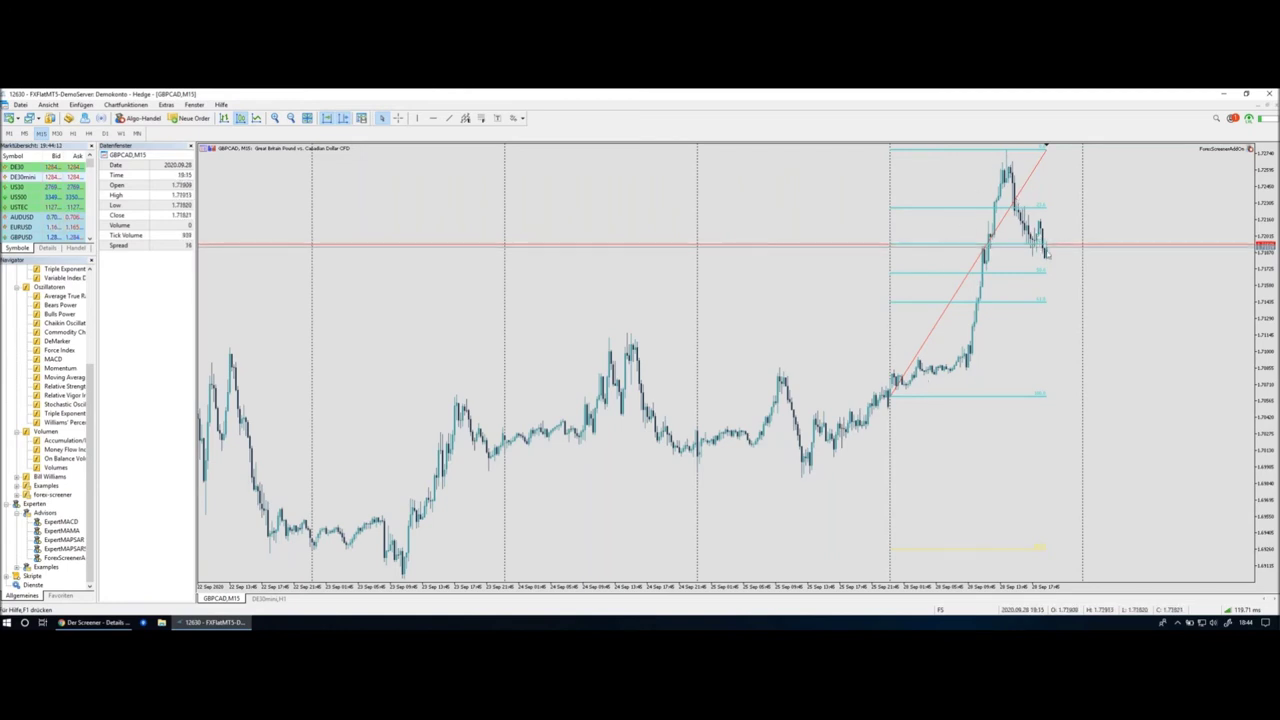
pyautogui.moveTo(1047, 256)
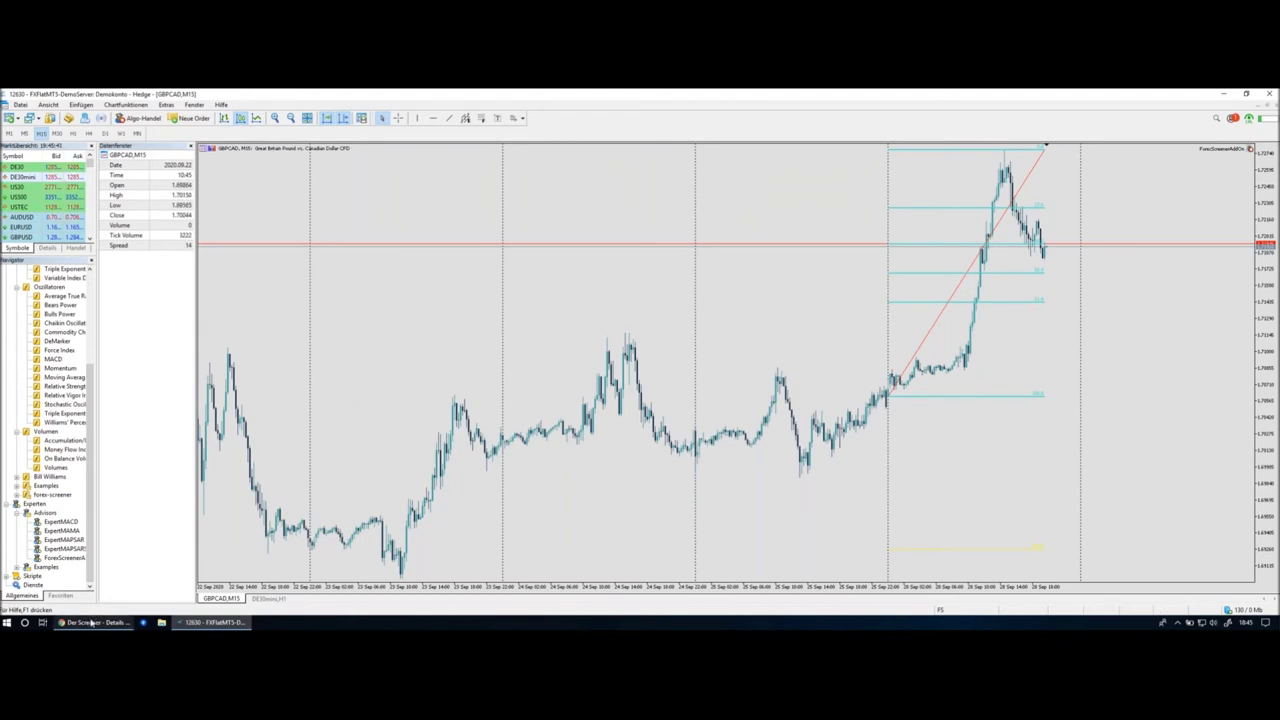
# Switch back to Forex-Screener in the browser and close the GBPCAD and remaining asset details pages.
pyautogui.click(92, 623)
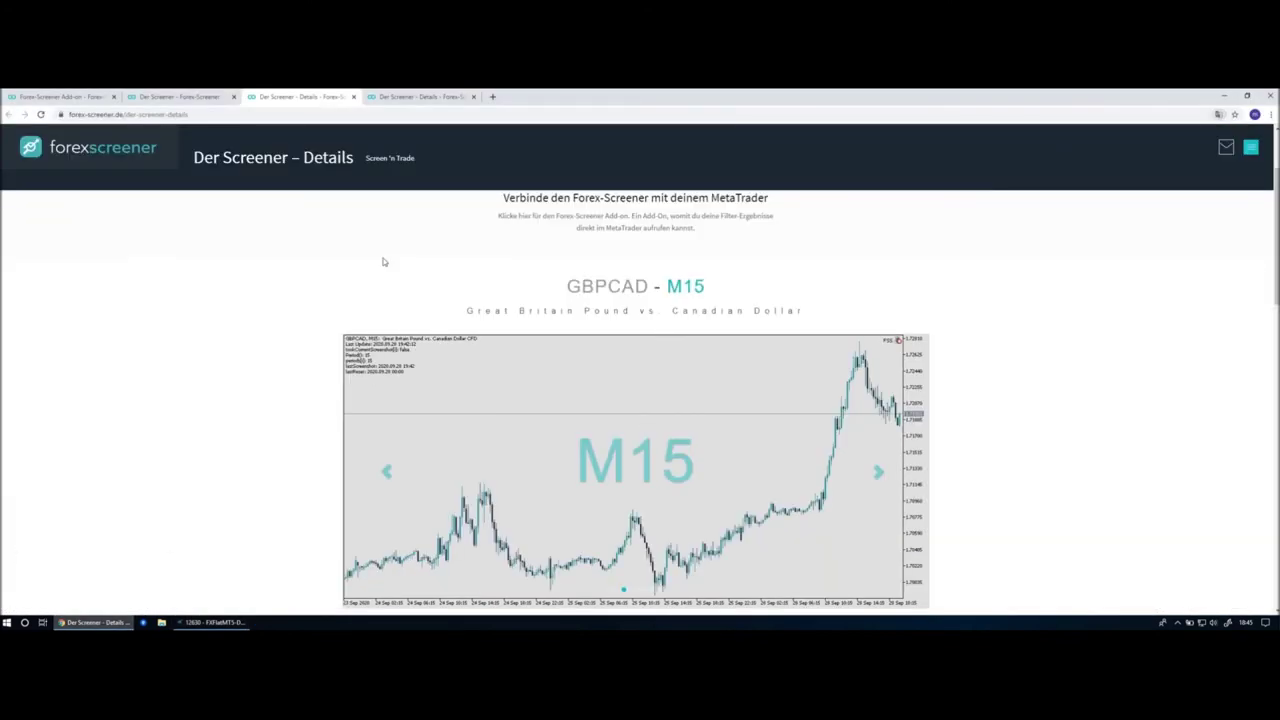
pyautogui.click(352, 98)
pyautogui.click(345, 97)
pyautogui.click(352, 98)
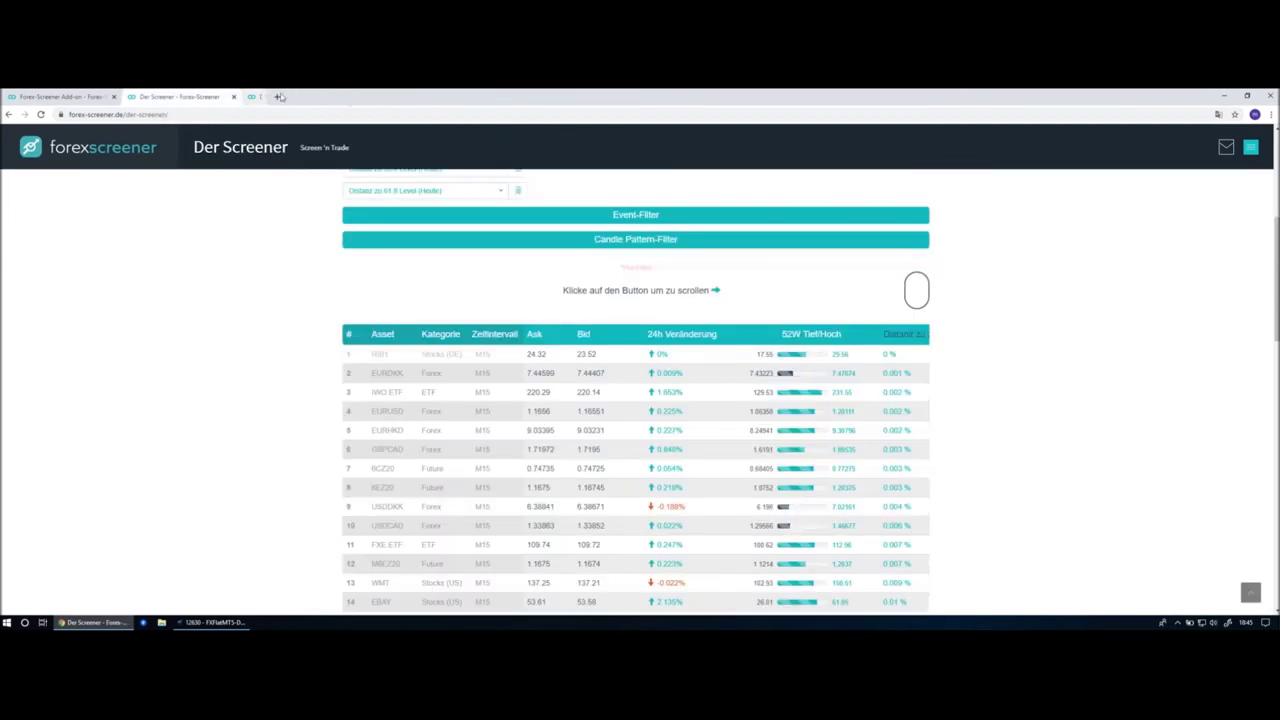
# Clear the filter search and remove the M15 time interval and today's 38.2 Fibonacci level filters.
pyautogui.scroll(1, 634, 298)
pyautogui.scroll(1, 914, 260)
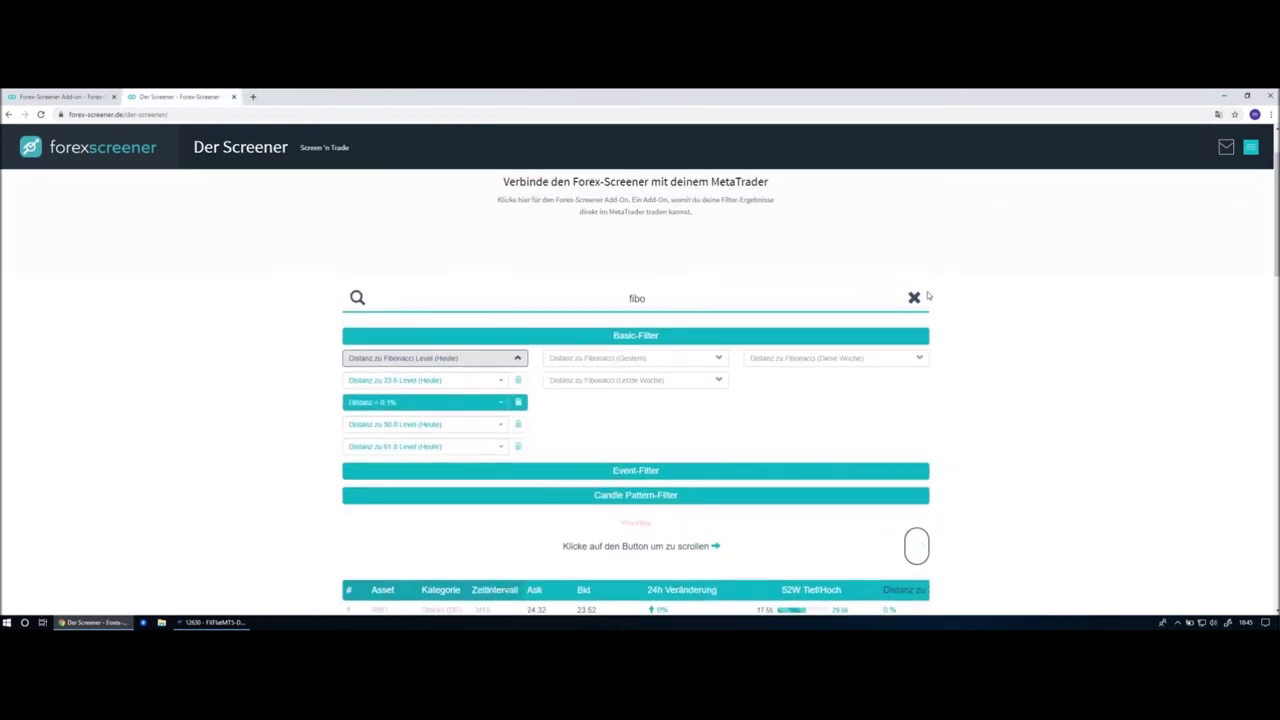
pyautogui.click(917, 298)
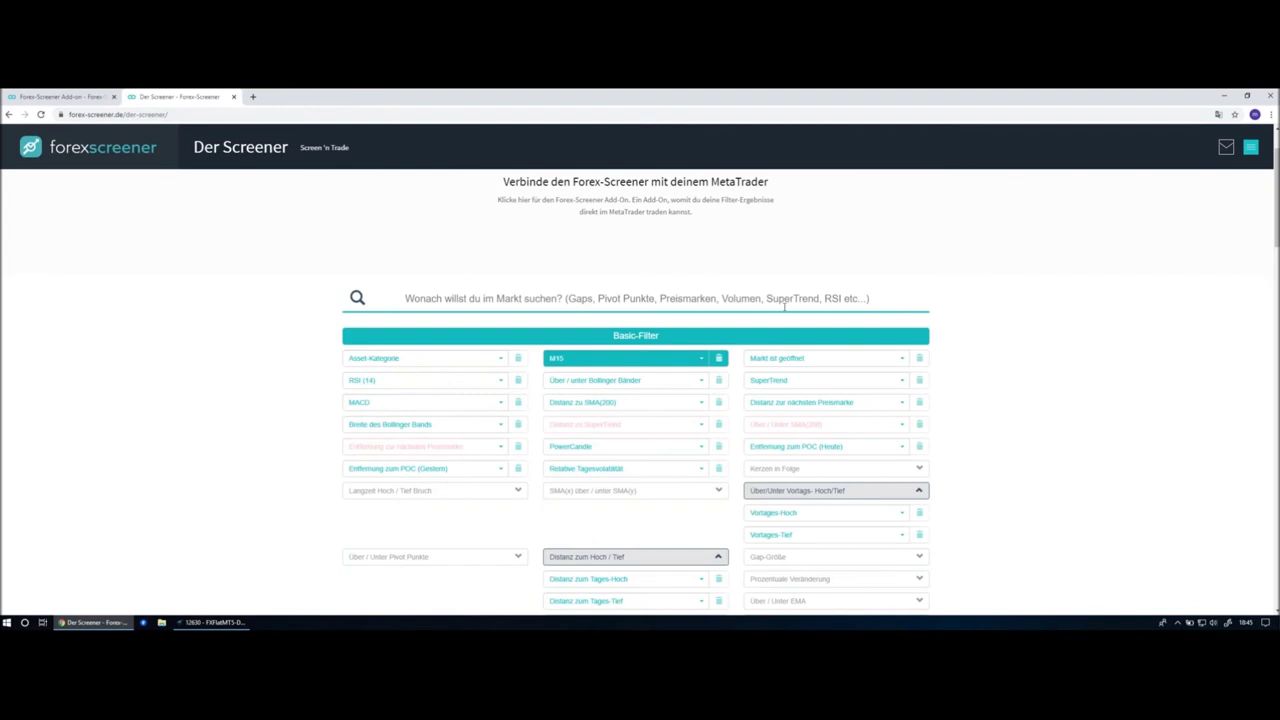
pyautogui.scroll(-1, 699, 327)
pyautogui.click(719, 314)
pyautogui.scroll(-2, 722, 316)
pyautogui.scroll(-1, 723, 317)
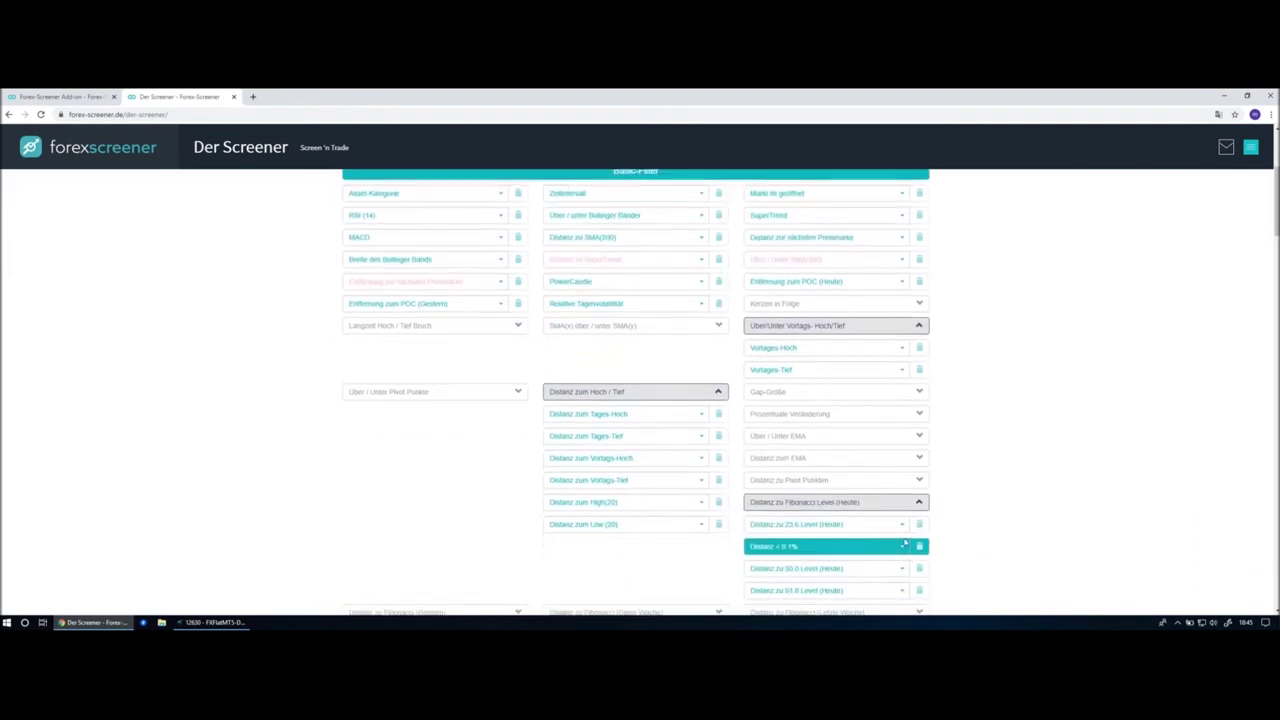
pyautogui.click(919, 545)
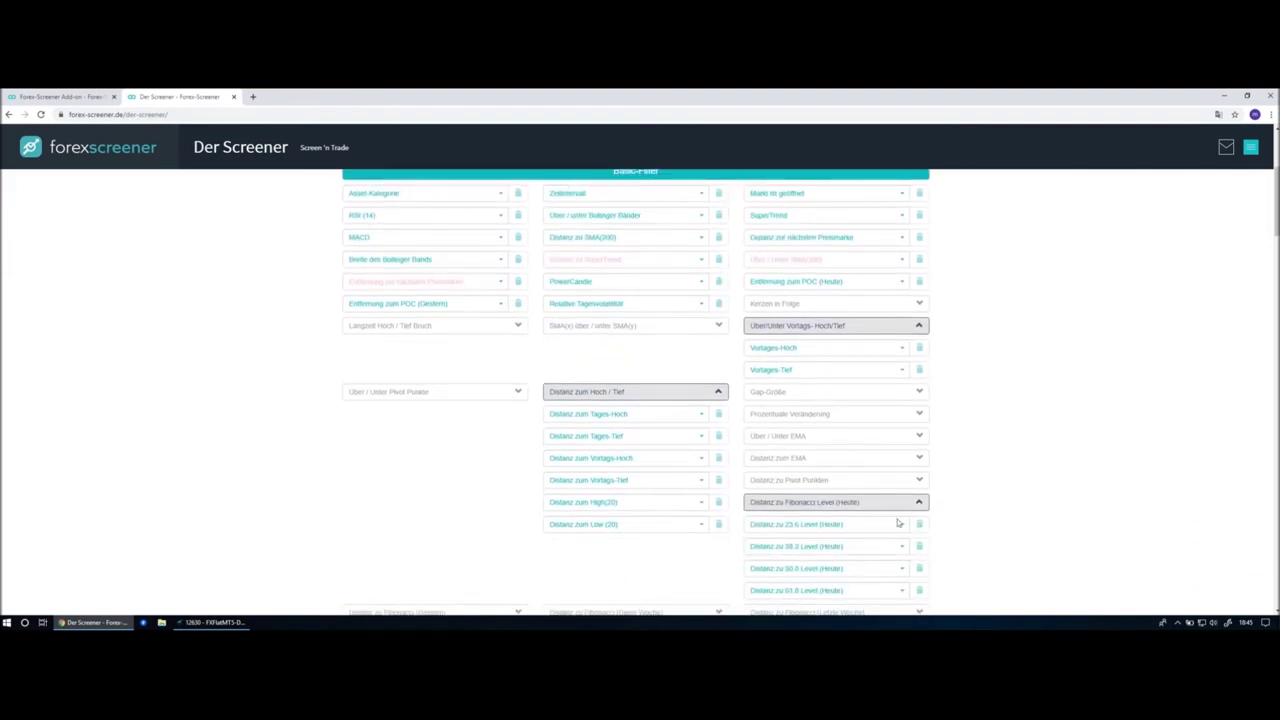
# Collapse the expanded high/low distance, today's Fibonacci level, previous-day high/low and hammer variation filter groups.
pyautogui.click(689, 391)
pyautogui.click(778, 328)
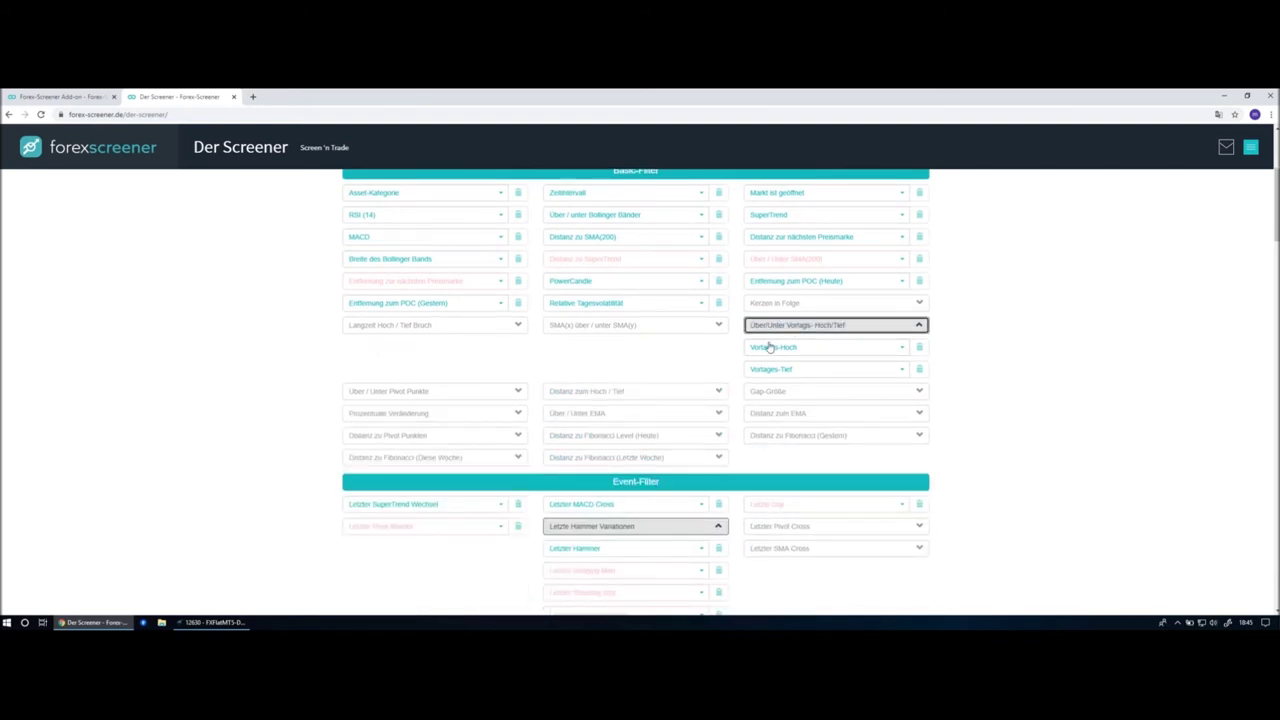
pyautogui.click(640, 483)
pyautogui.scroll(2, 614, 330)
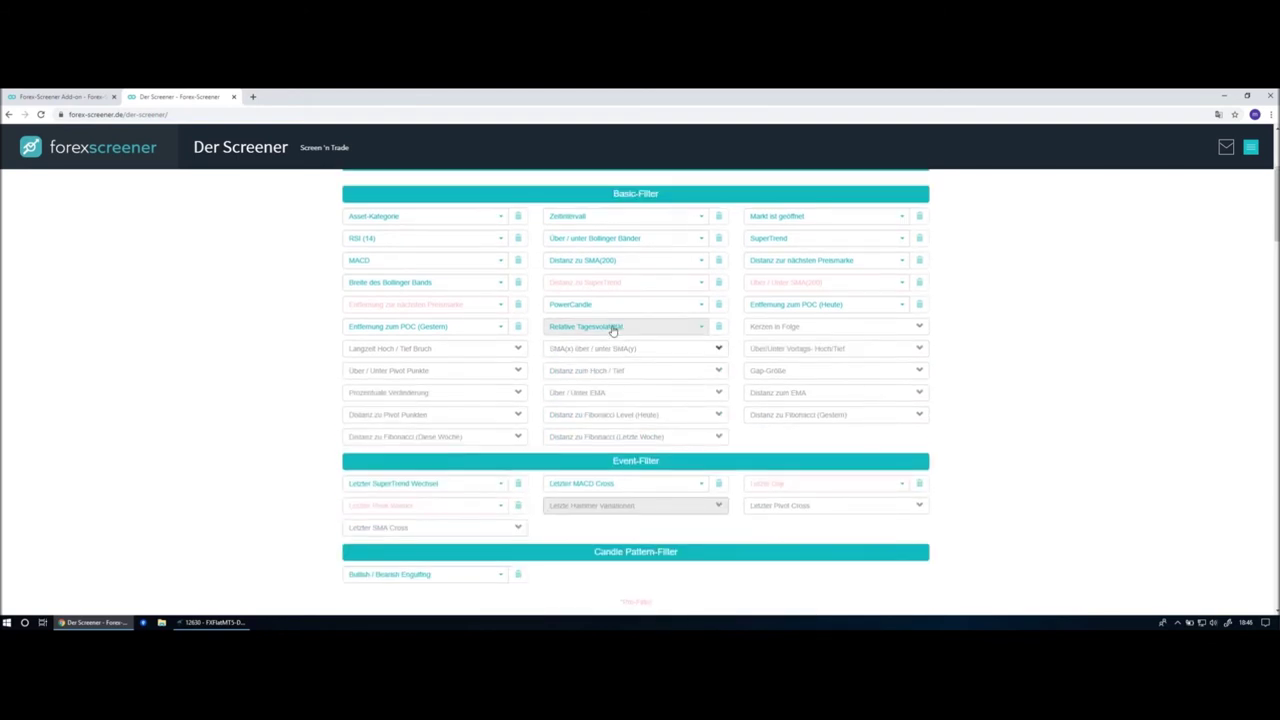
# Search the filters for "boll" and set the Bollinger band width filter to Distanz < 30.0%.
pyautogui.click(615, 201)
pyautogui.write('bi')
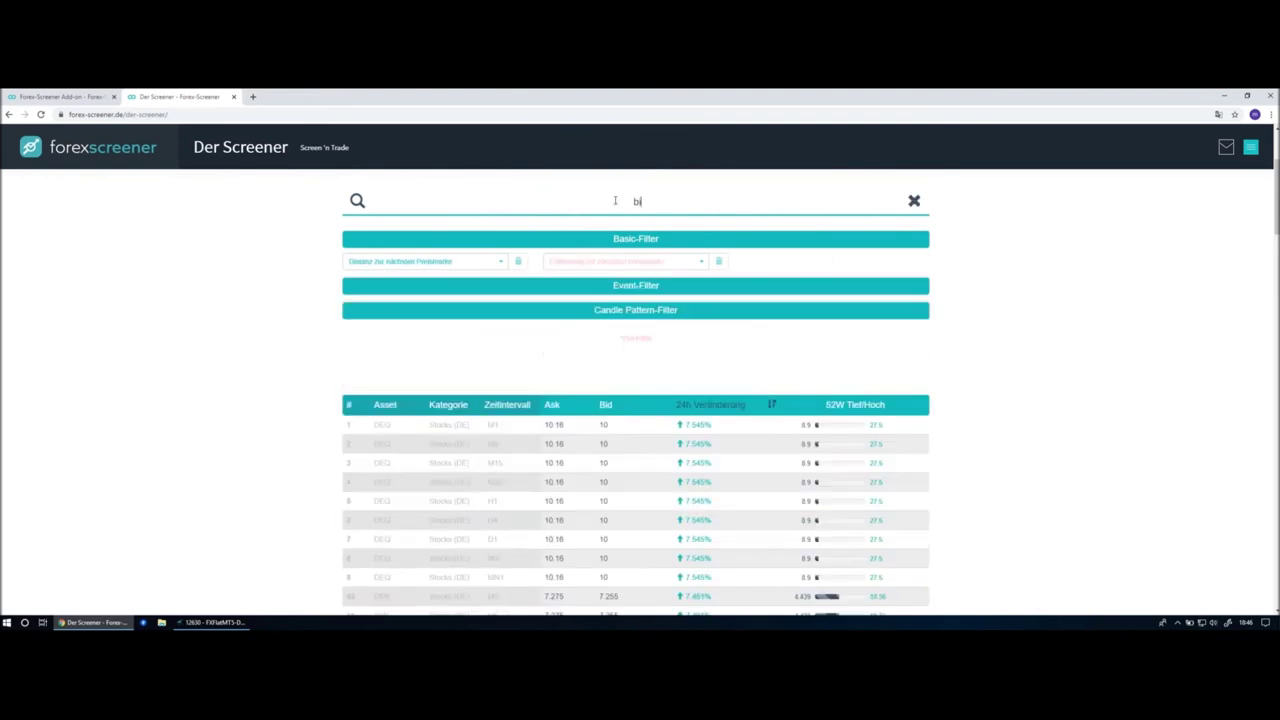
pyautogui.write('oll')
pyautogui.click(643, 266)
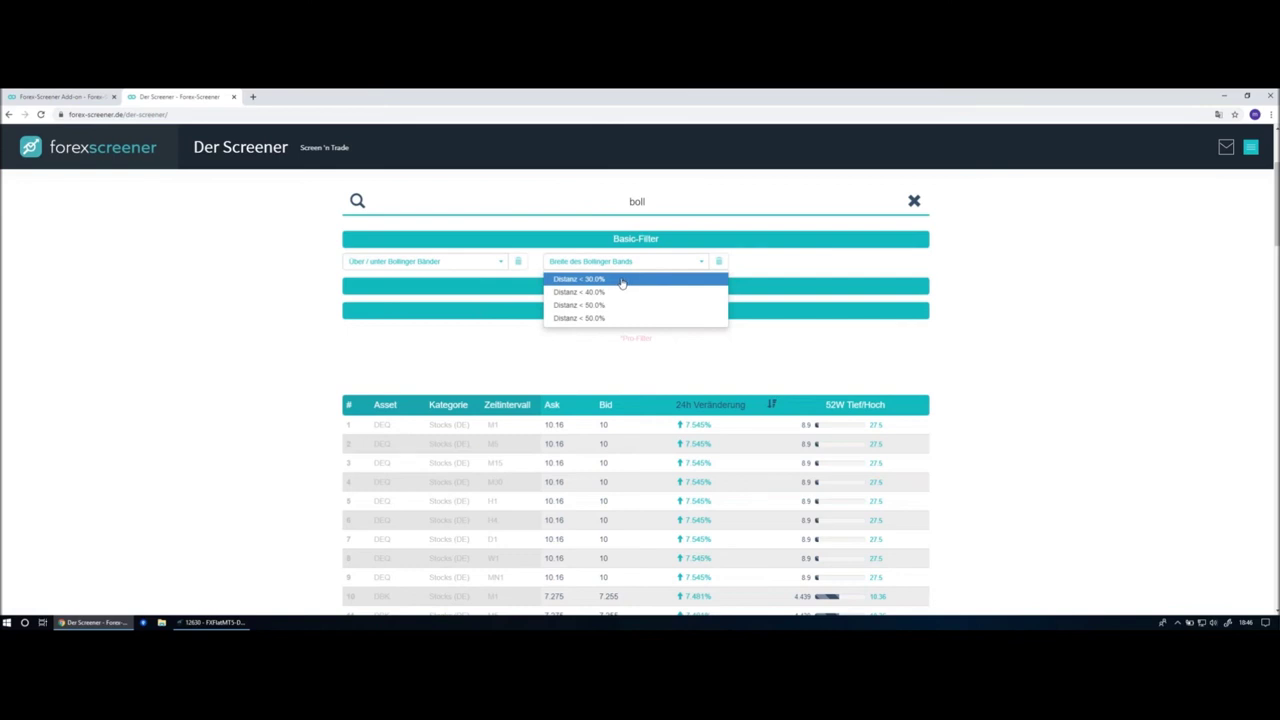
pyautogui.click(621, 280)
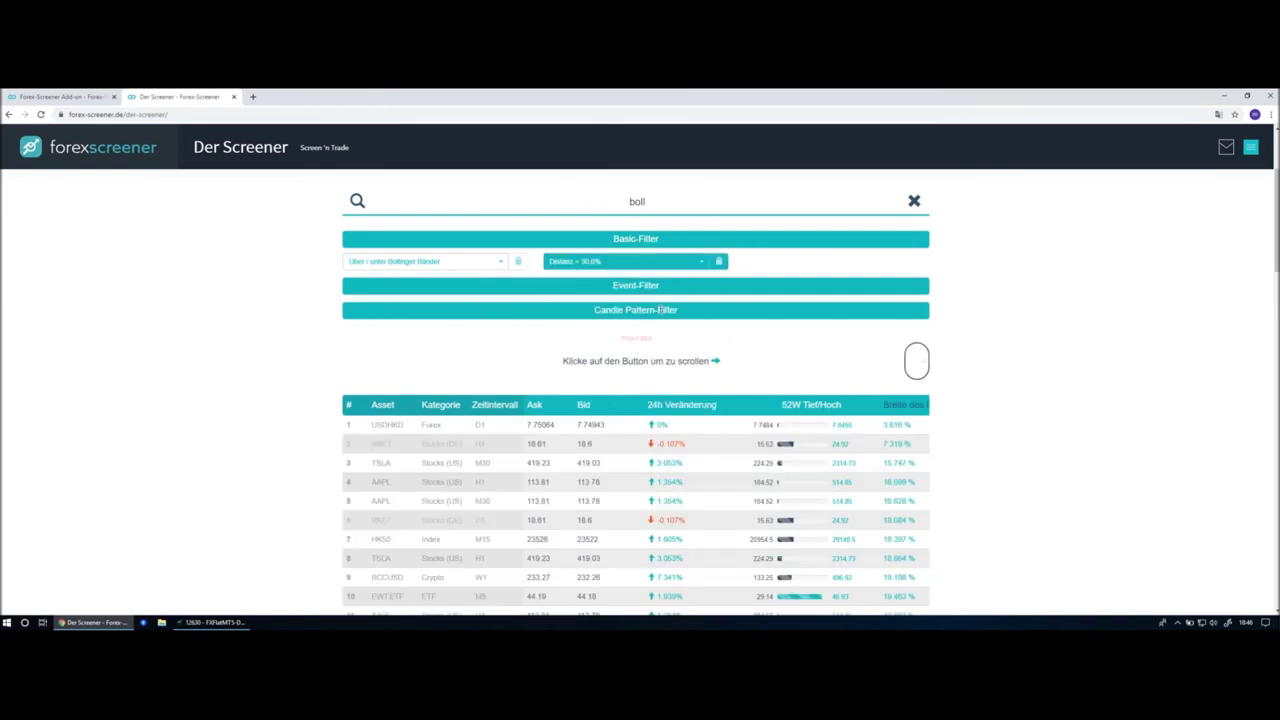
# Open the details of the RKET H4 result and switch to its chart in MetaTrader 5.
pyautogui.scroll(-1, 596, 283)
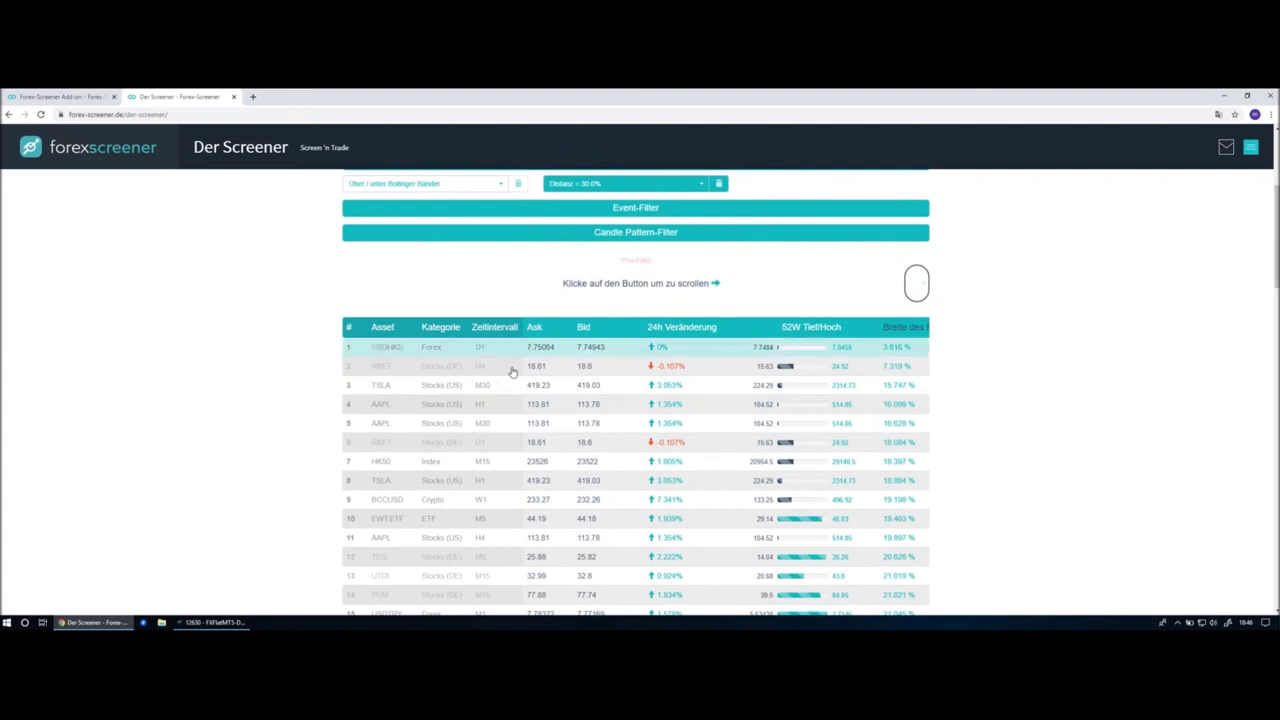
pyautogui.click(410, 372)
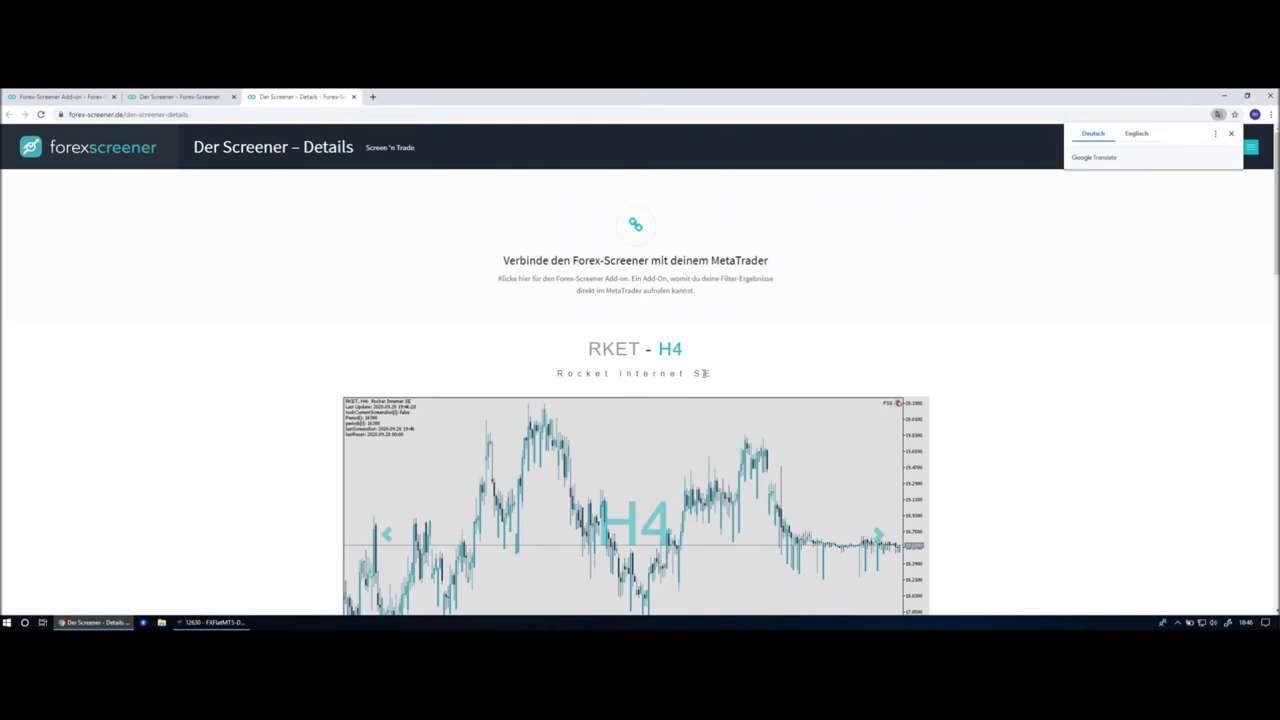
pyautogui.scroll(-2, 970, 486)
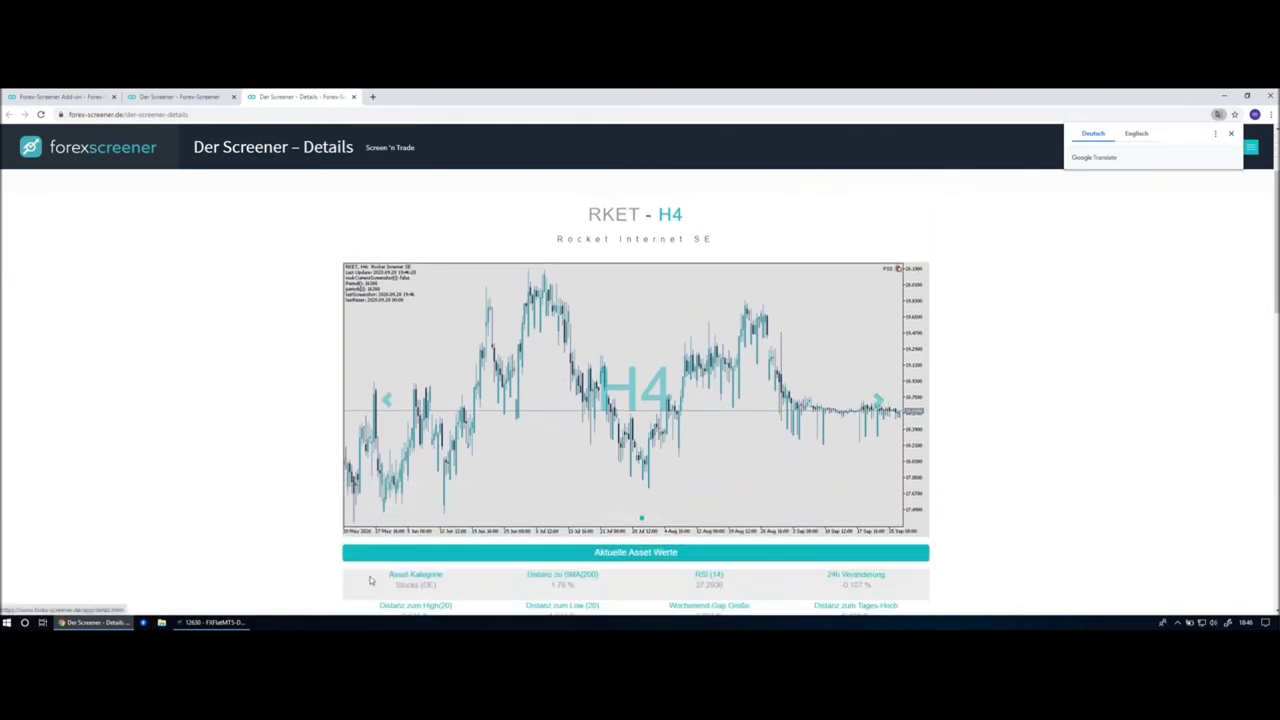
pyautogui.click(188, 623)
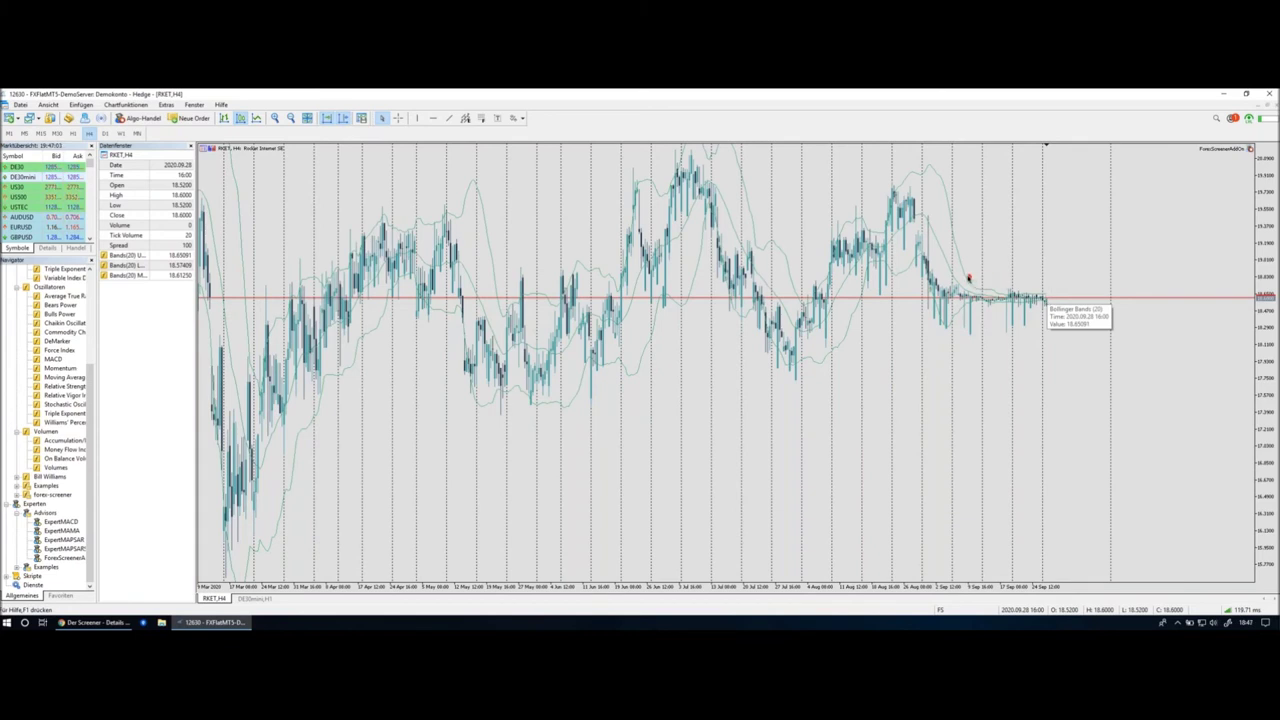
# Examine the narrowing Bollinger Bands around the latest candles on RKET H4 and the possible breakout directions.
pyautogui.moveTo(965, 268)
pyautogui.mouseDown()
pyautogui.moveTo(964, 323)
pyautogui.moveTo(1003, 327)
pyautogui.moveTo(1052, 305)
pyautogui.moveTo(1053, 283)
pyautogui.moveTo(962, 280)
pyautogui.moveTo(964, 309)
pyautogui.moveTo(1055, 305)
pyautogui.moveTo(1057, 291)
pyautogui.moveTo(965, 291)
pyautogui.moveTo(964, 304)
pyautogui.mouseUp()
pyautogui.click(1020, 326)
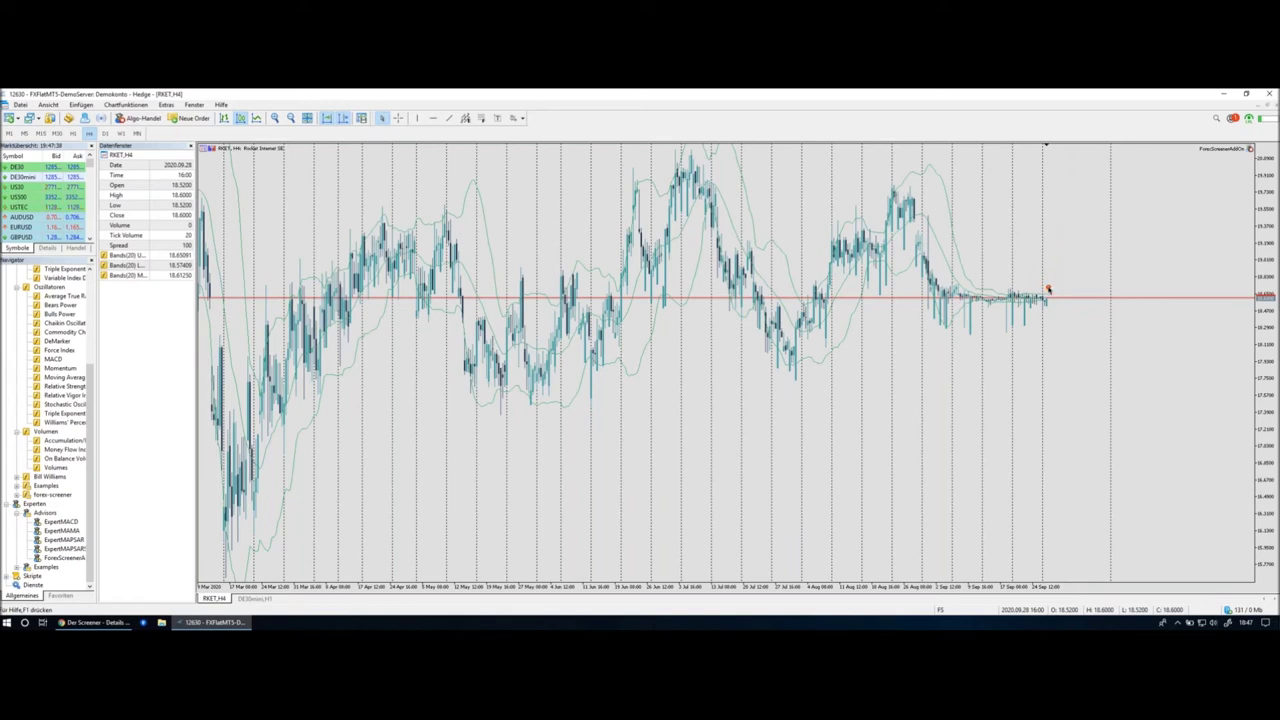
pyautogui.moveTo(1050, 296); pyautogui.dragTo(1059, 239)
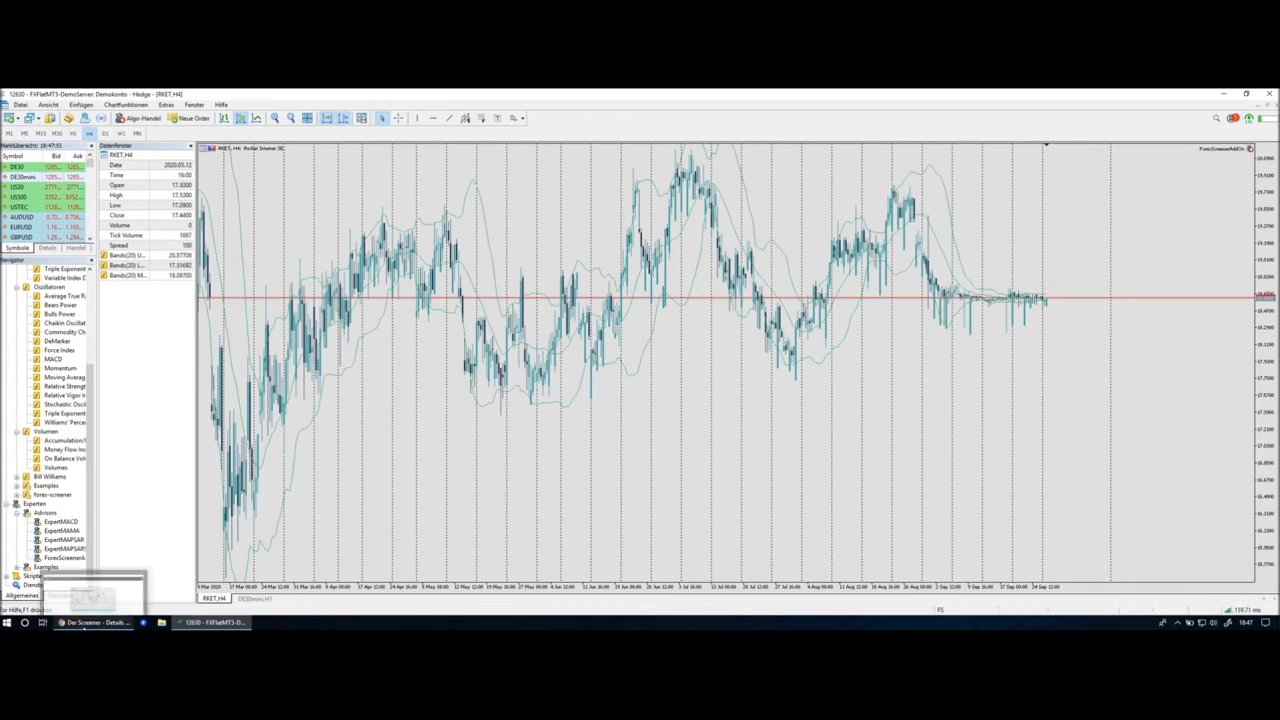
# Switch back to Forex-Screener in the browser, close the RKET details page and remove the Bollinger band width filter.
pyautogui.click(95, 622)
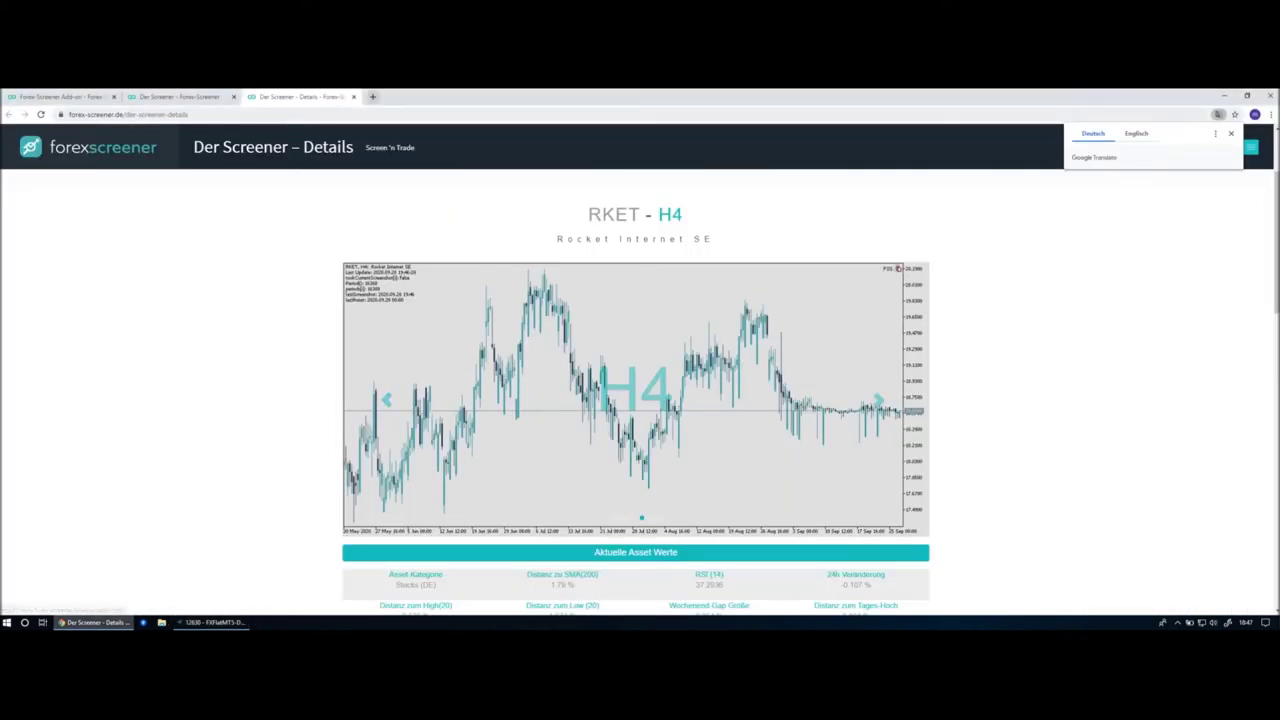
pyautogui.click(353, 98)
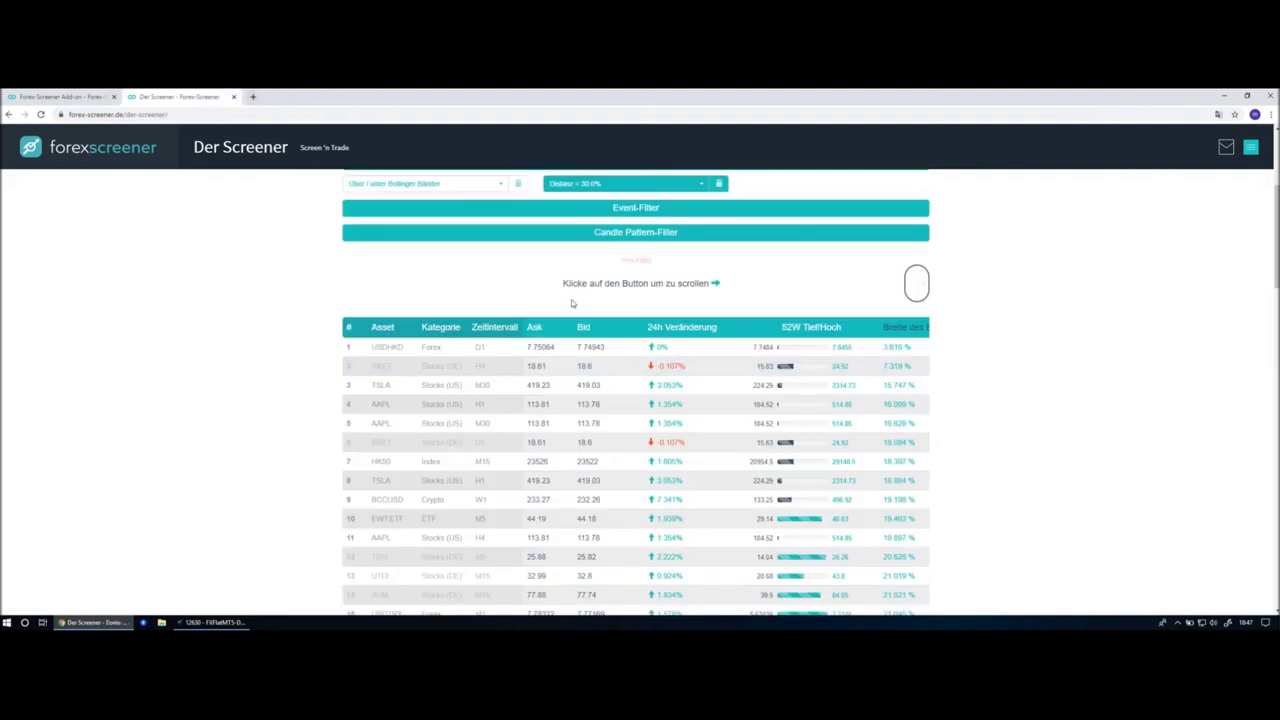
pyautogui.click(655, 330)
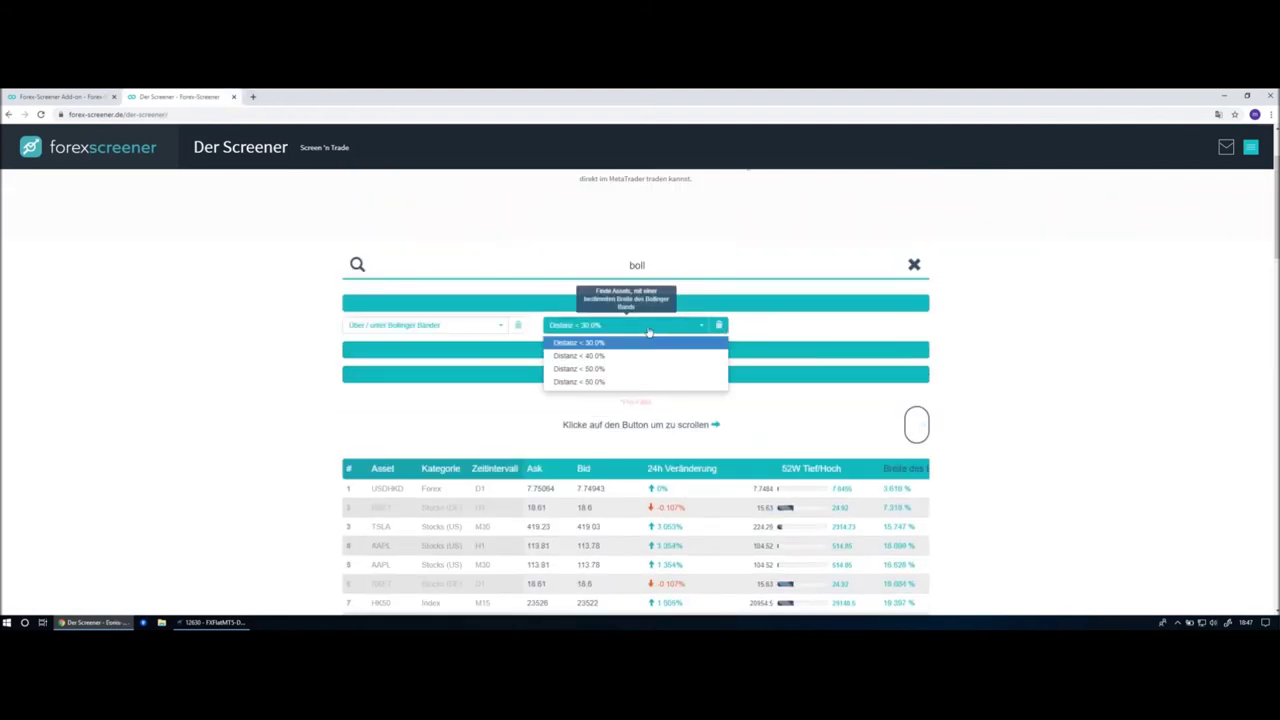
pyautogui.click(719, 326)
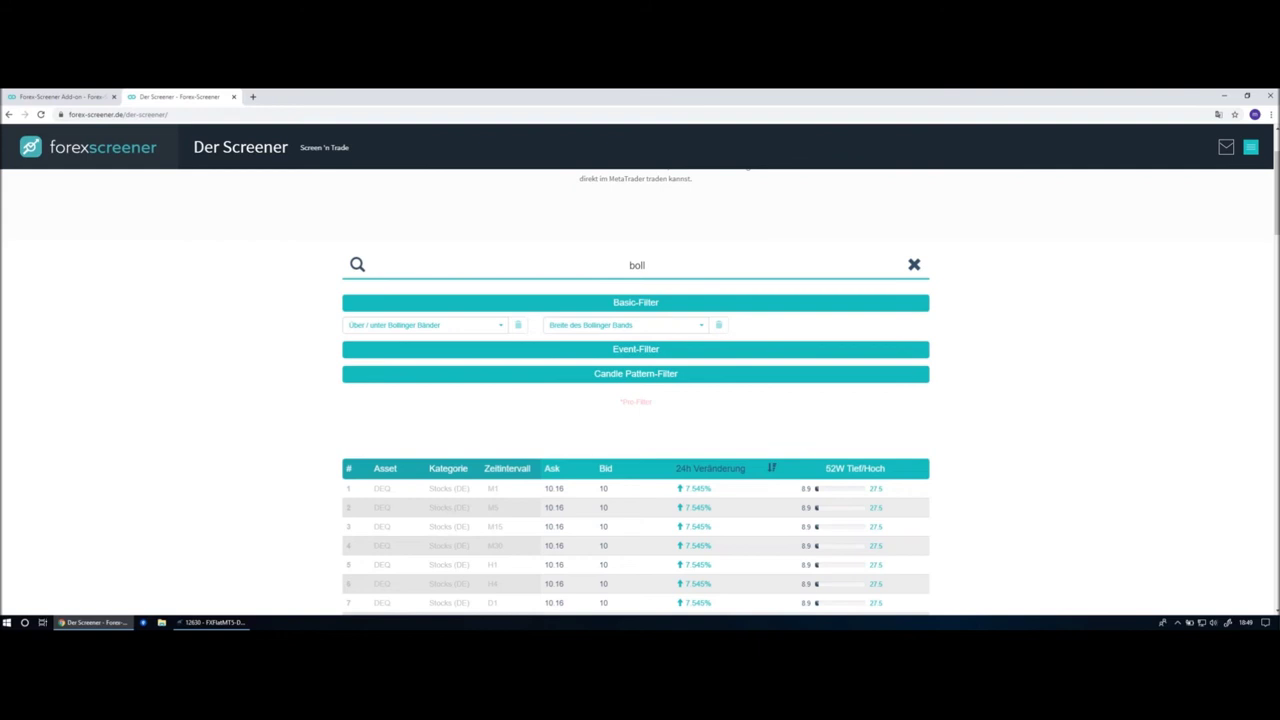
# Review the available Bollinger band width options without choosing one, and clear the filter search.
pyautogui.click(662, 328)
pyautogui.click(662, 328)
pyautogui.click(662, 328)
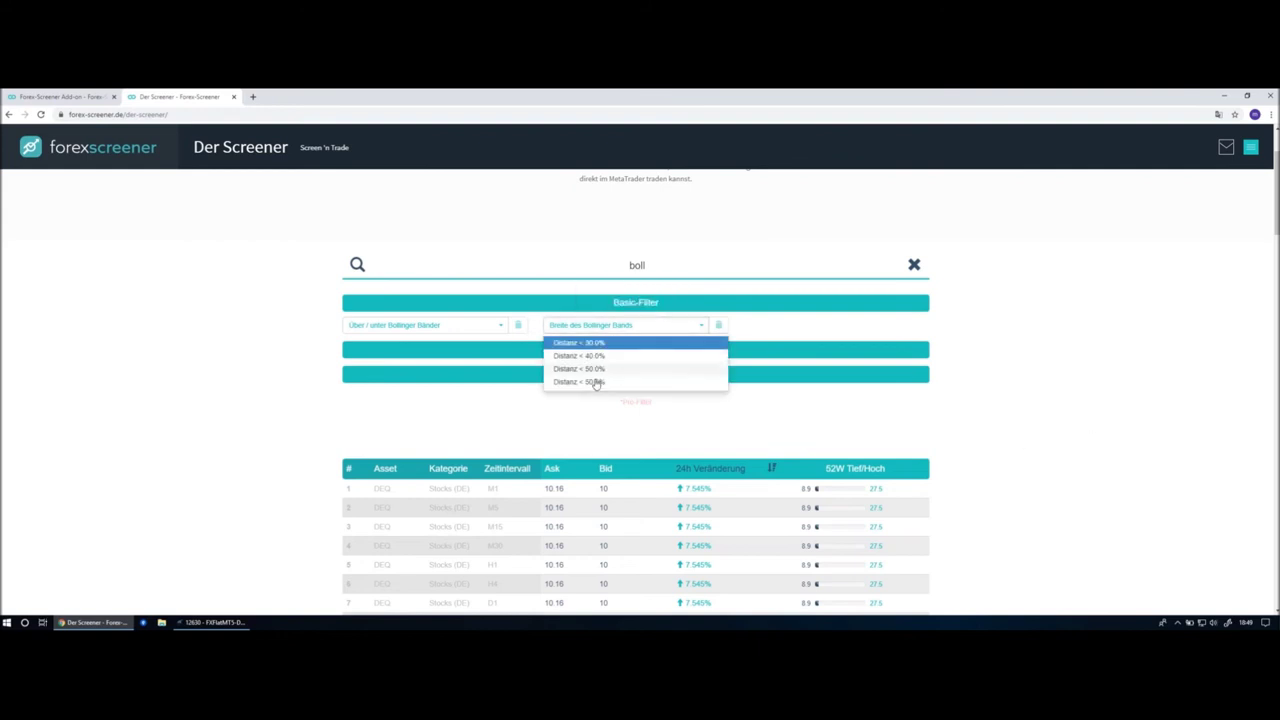
pyautogui.click(828, 322)
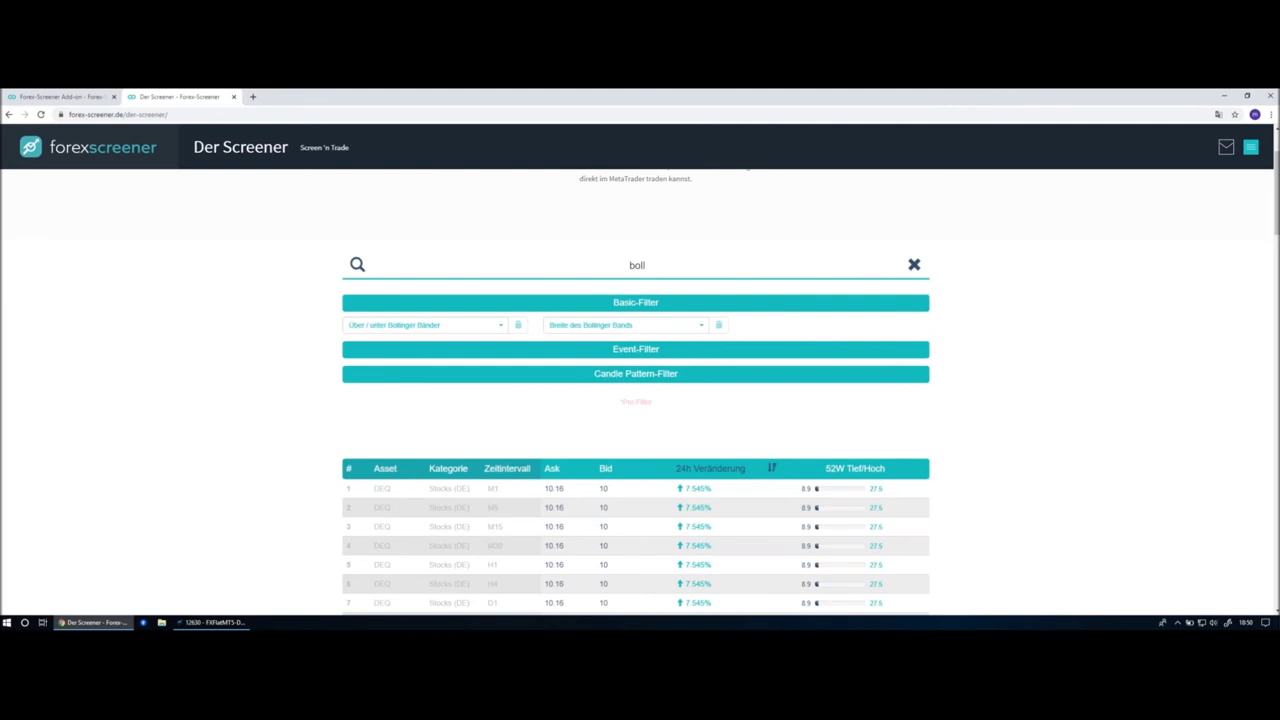
pyautogui.click(914, 266)
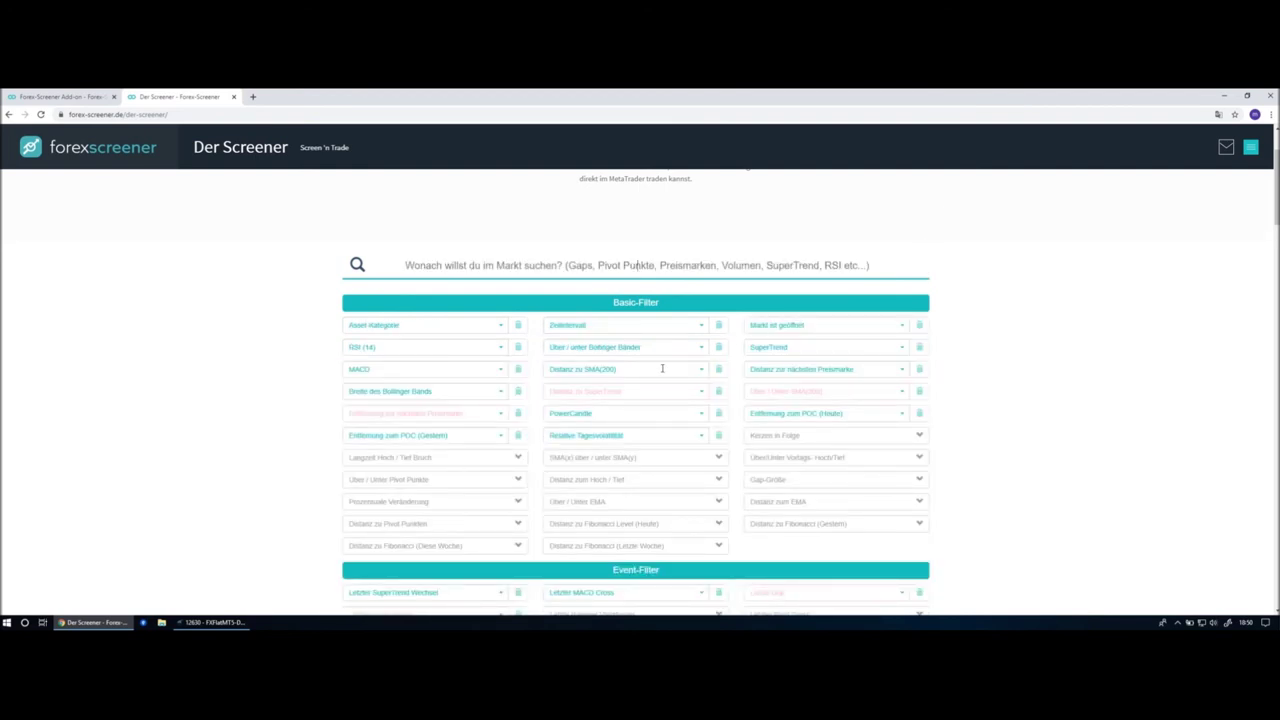
# Set the relative daily volatility filter to Distanz > 100% and look over its results and other thresholds.
pyautogui.click(645, 437)
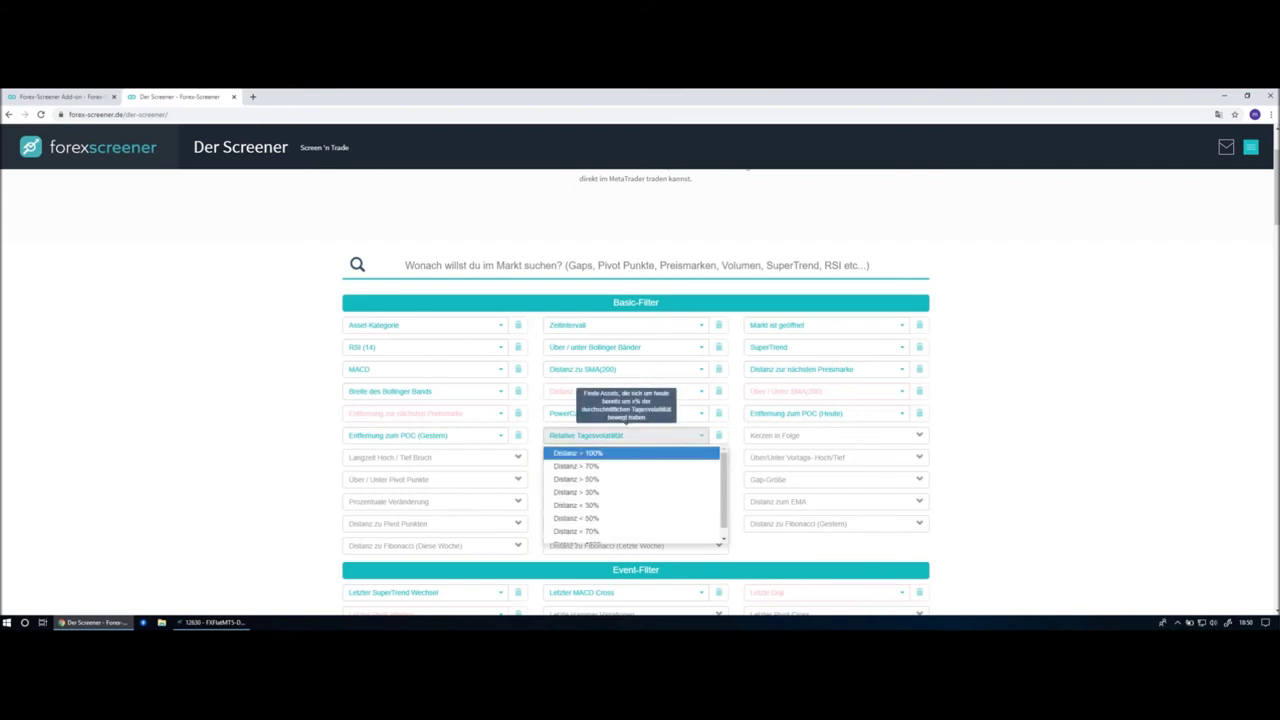
pyautogui.click(648, 443)
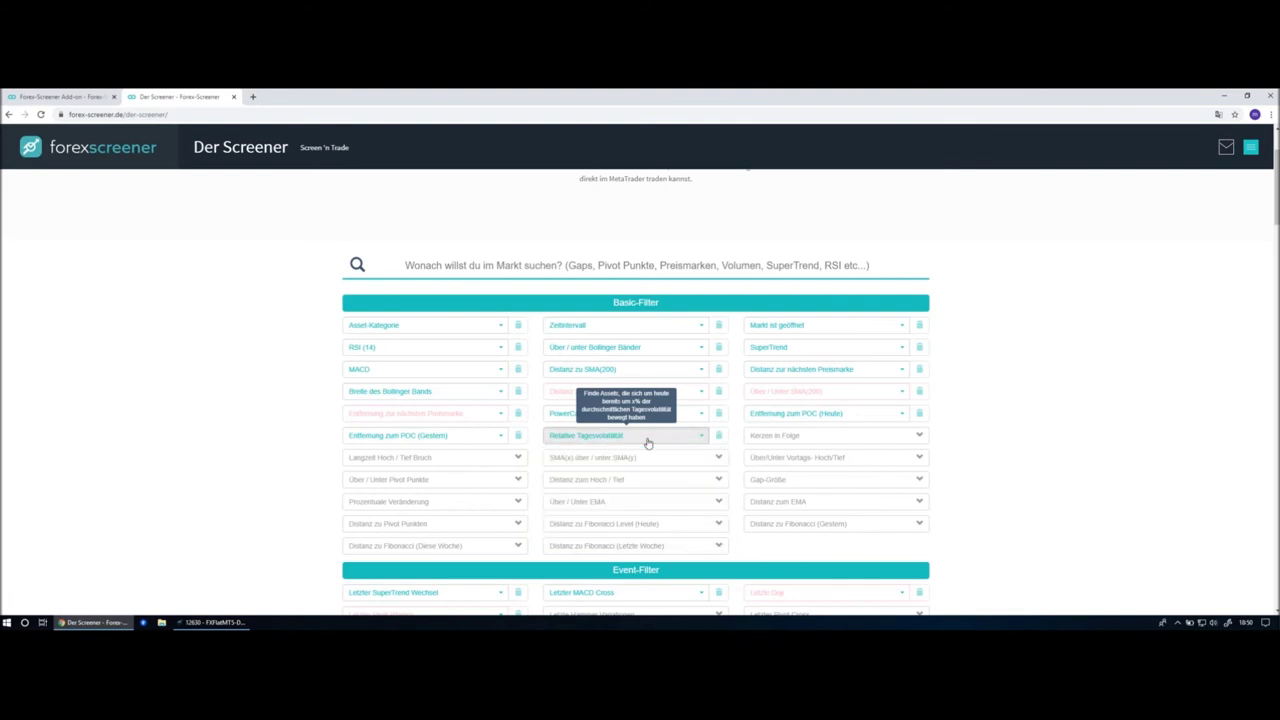
pyautogui.click(648, 443)
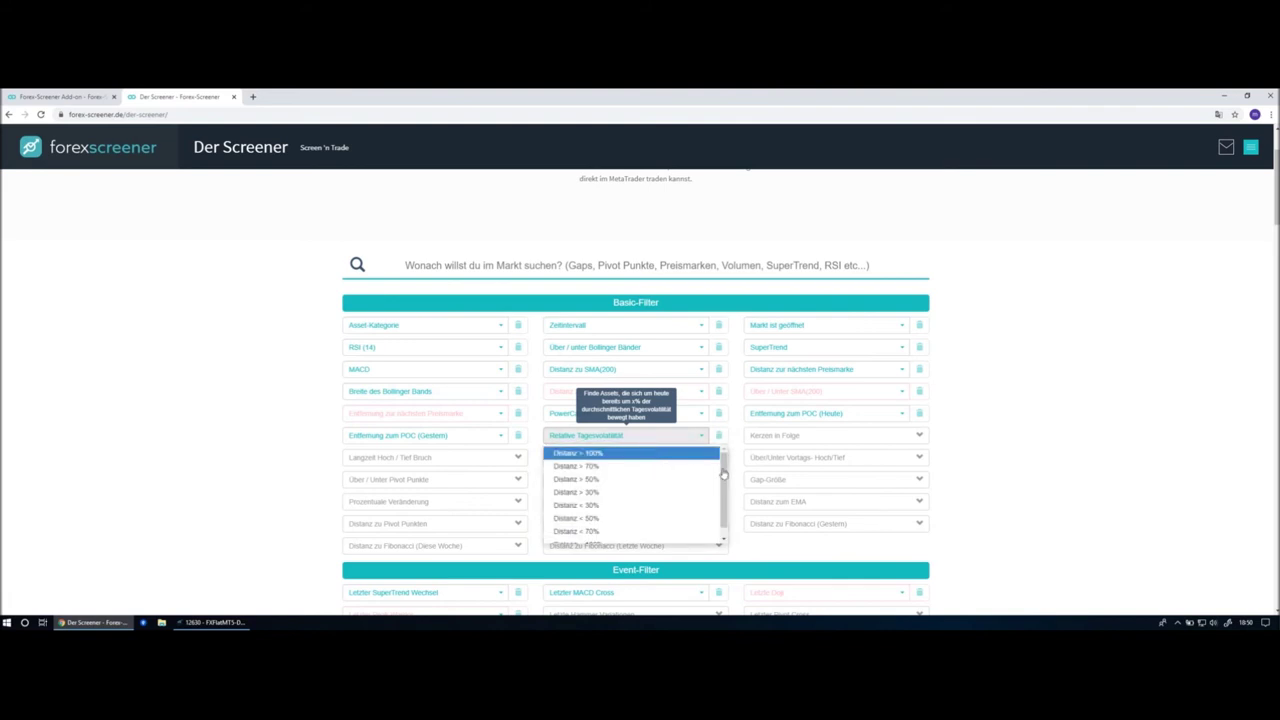
pyautogui.click(647, 455)
pyautogui.scroll(-3, 687, 443)
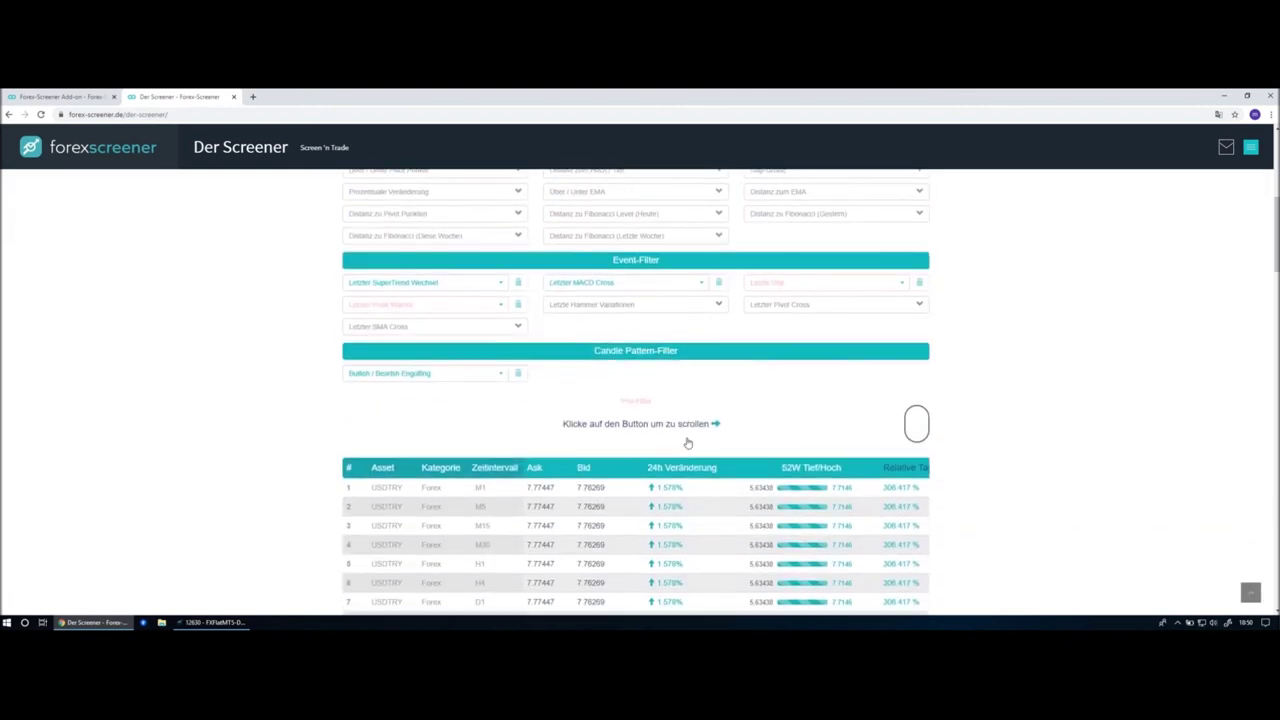
pyautogui.scroll(2, 687, 443)
pyautogui.scroll(1, 687, 443)
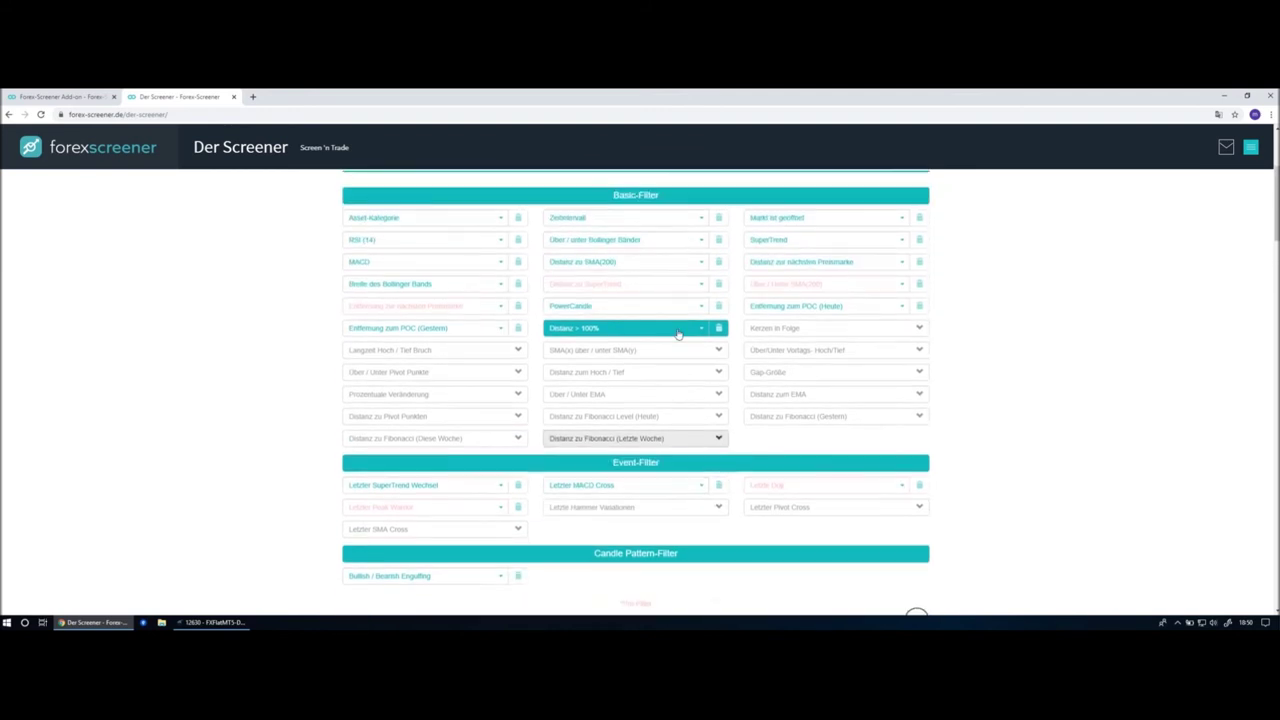
pyautogui.click(678, 331)
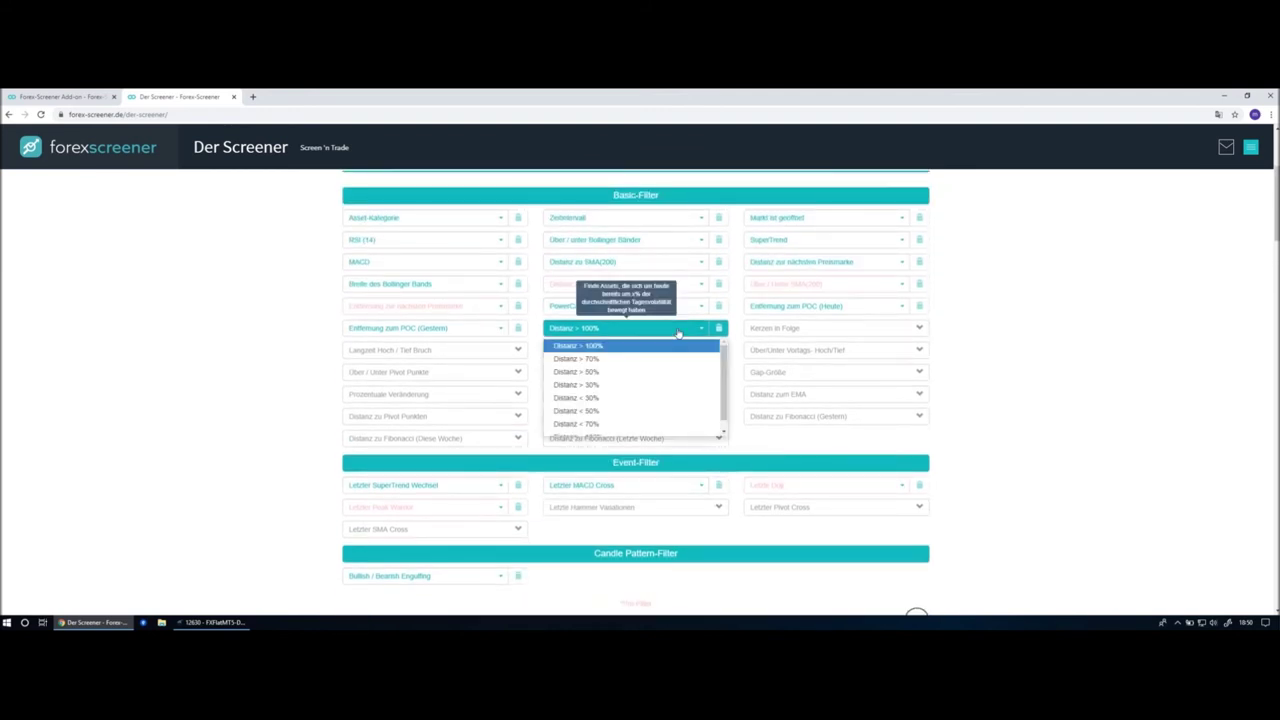
pyautogui.click(733, 289)
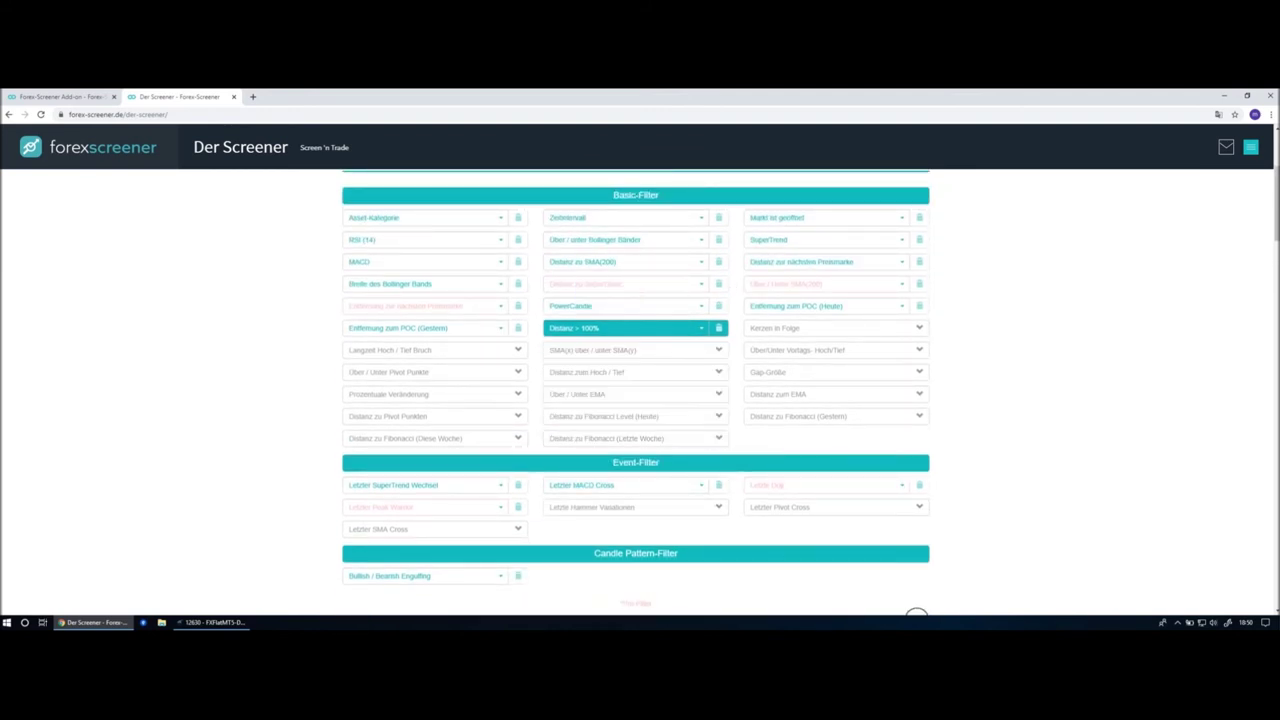
# Restrict the screener results to the M5 time interval.
pyautogui.scroll(1, 730, 291)
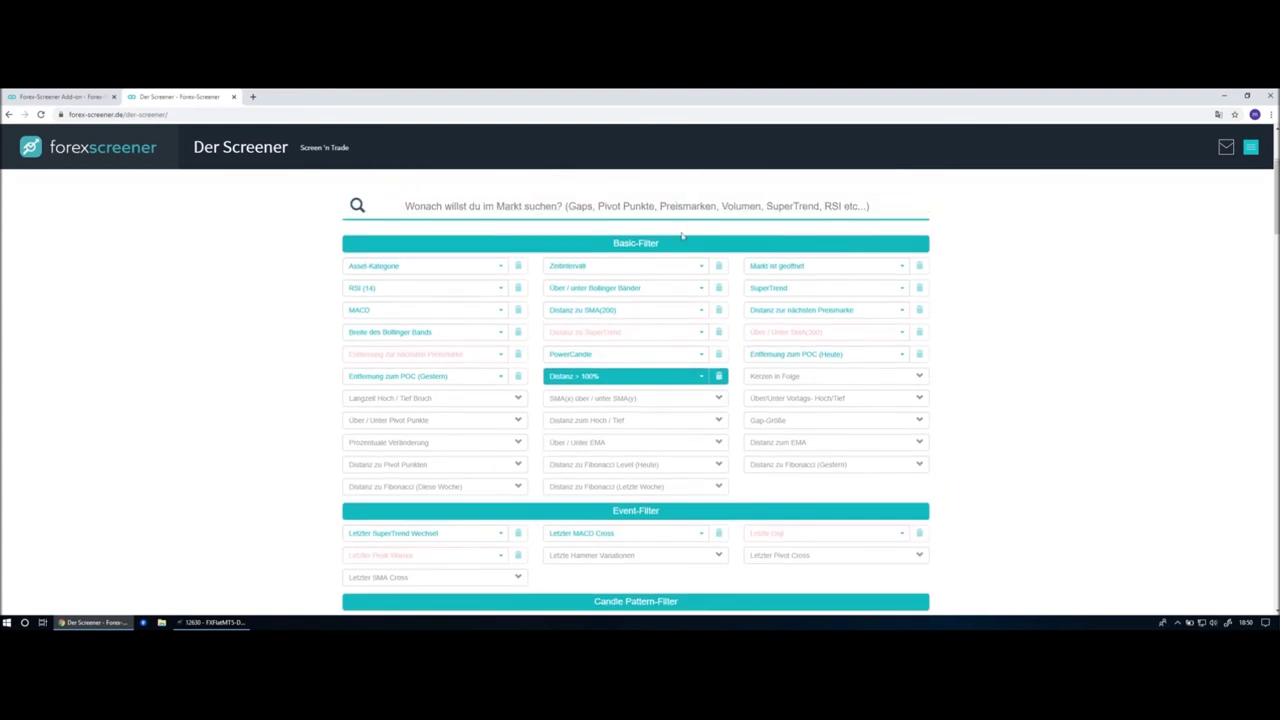
pyautogui.click(637, 266)
pyautogui.click(628, 297)
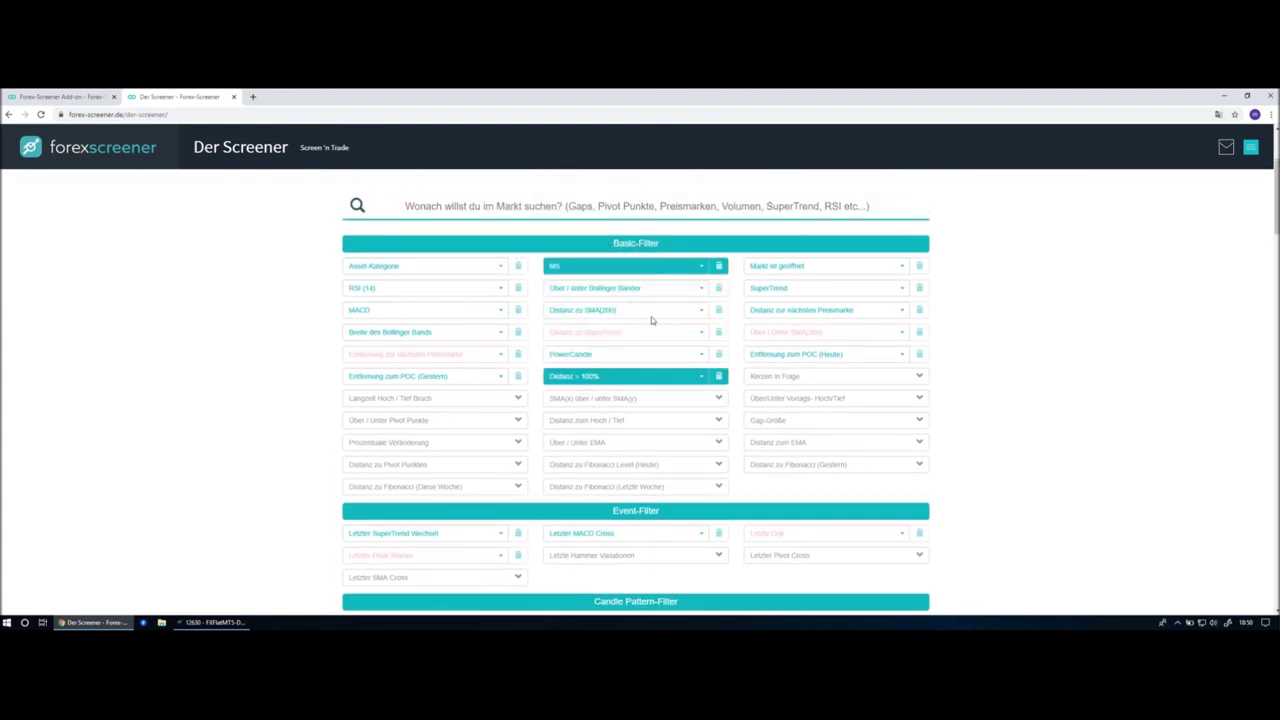
# Open the details of the USDTRY M5 result and show its chart in MetaTrader 5 on the daily timeframe.
pyautogui.scroll(-2, 651, 318)
pyautogui.scroll(-4, 651, 316)
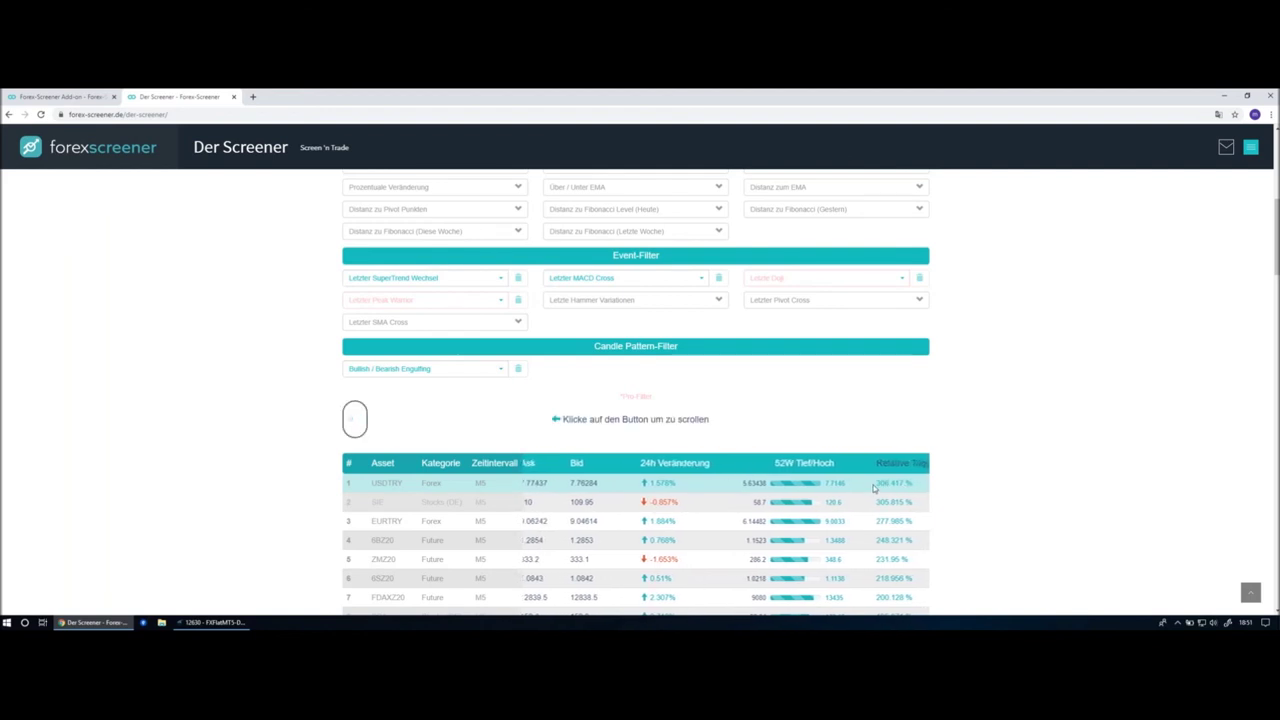
pyautogui.click(605, 487)
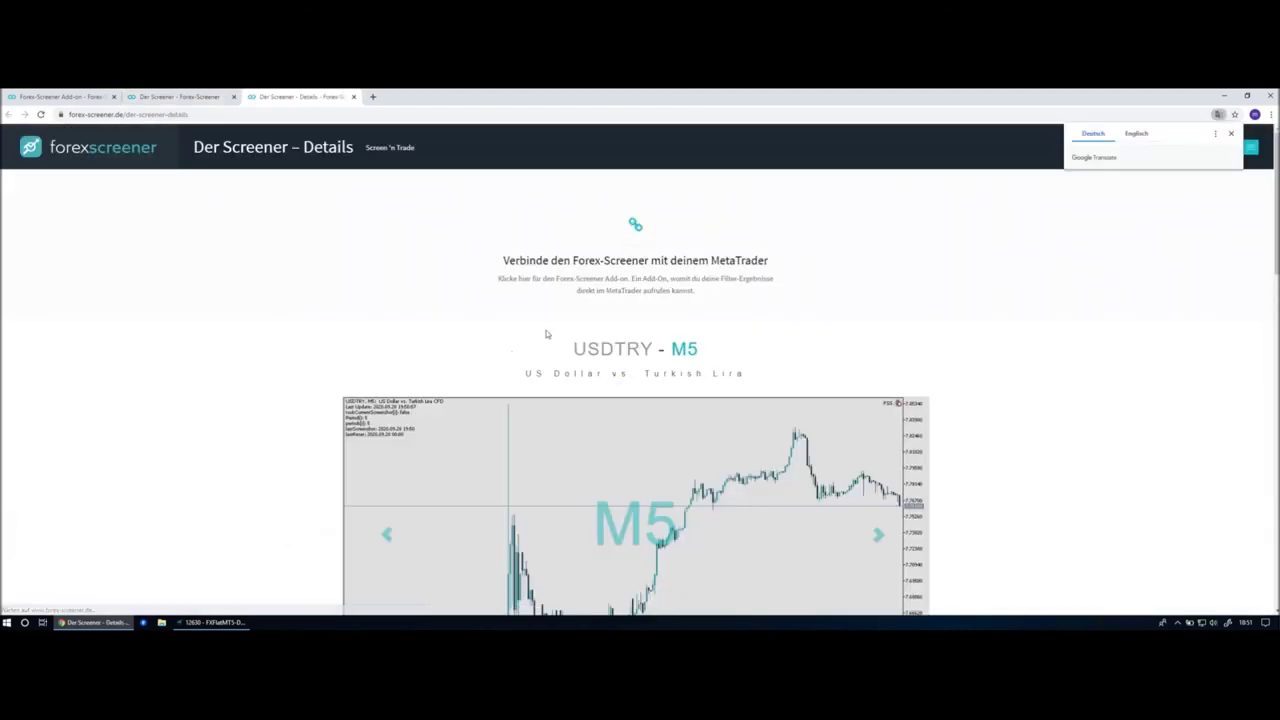
pyautogui.click(232, 623)
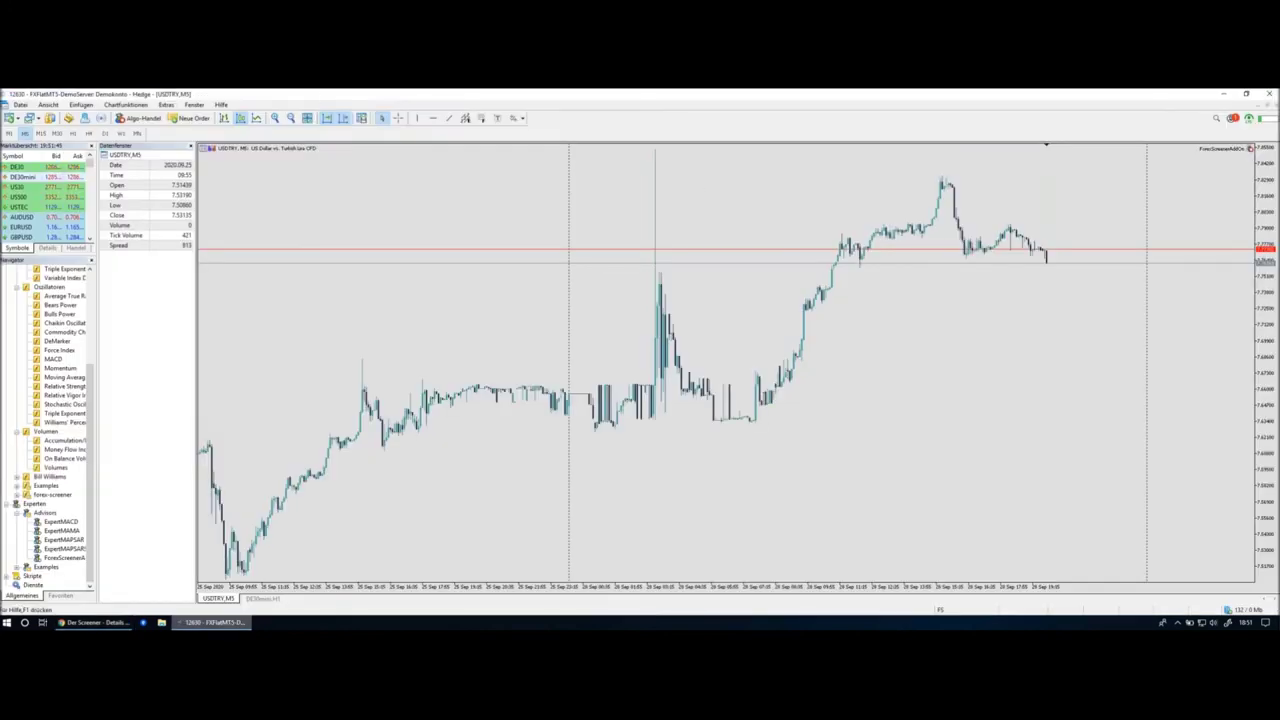
pyautogui.click(106, 133)
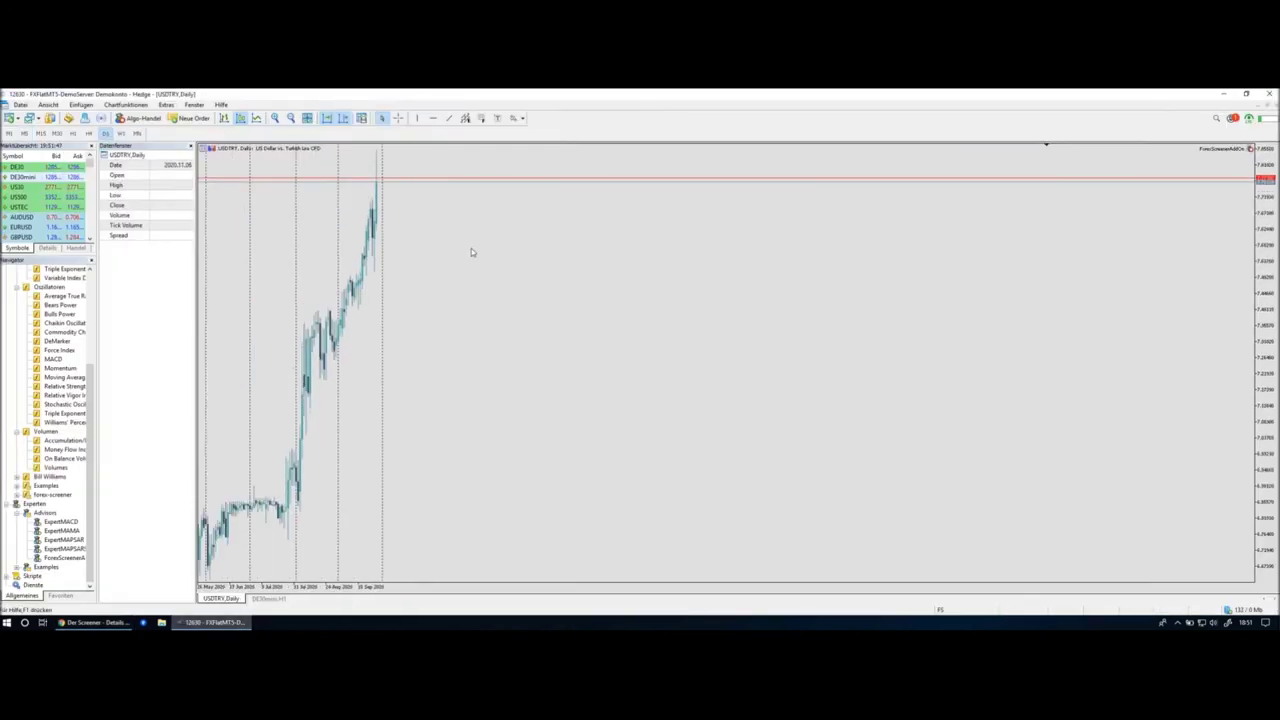